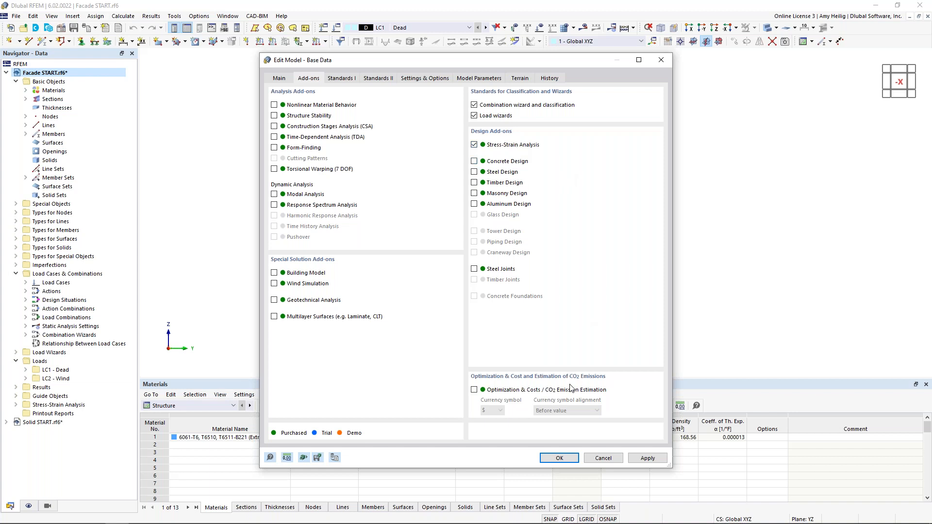
# Step: Close the base data unchanged and inspect the upper facade frame in wireframe and solid display
pyautogui.click(601, 457)
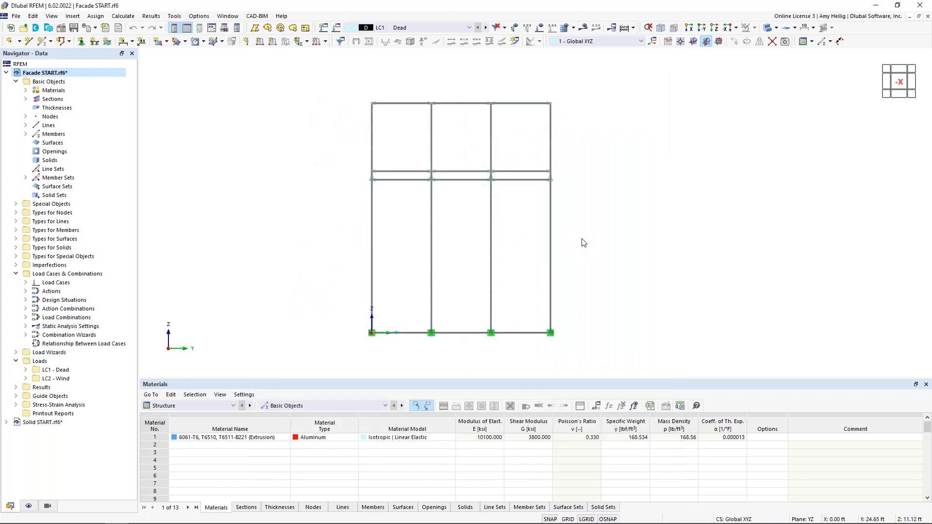
pyautogui.keyDown('ctrl'); pyautogui.moveTo(591, 220); pyautogui.dragTo(489, 162, button='middle'); pyautogui.keyUp('ctrl')
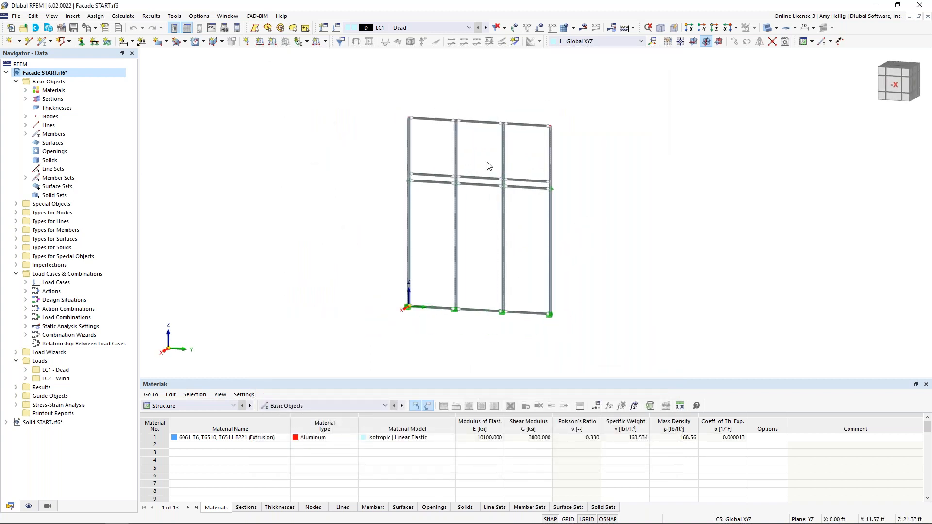
pyautogui.scroll(1, 471, 150)
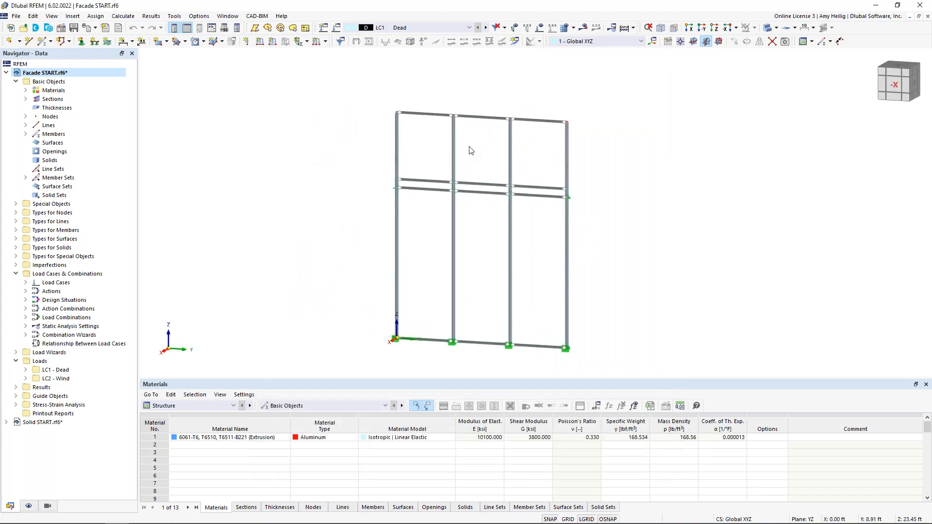
pyautogui.scroll(5, 427, 126)
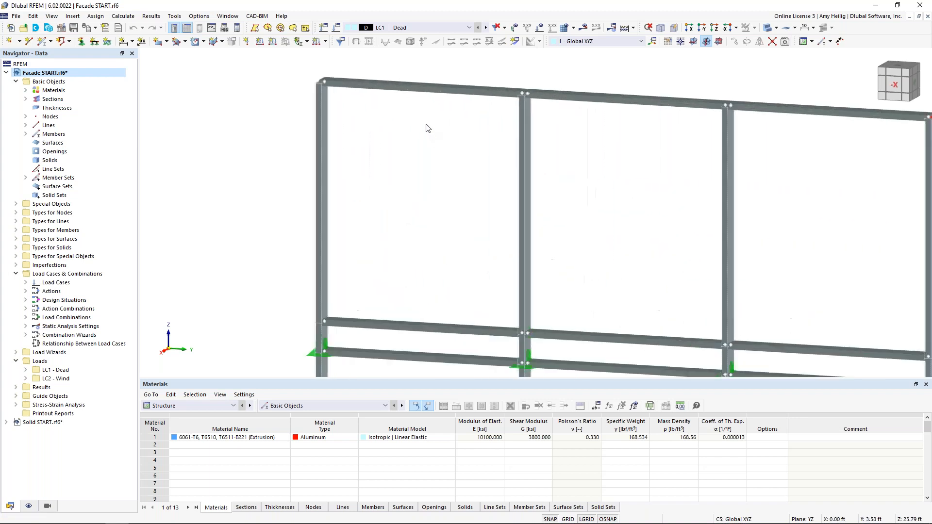
pyautogui.moveTo(548, 134); pyautogui.dragTo(517, 175, button='middle')
pyautogui.click(768, 28)
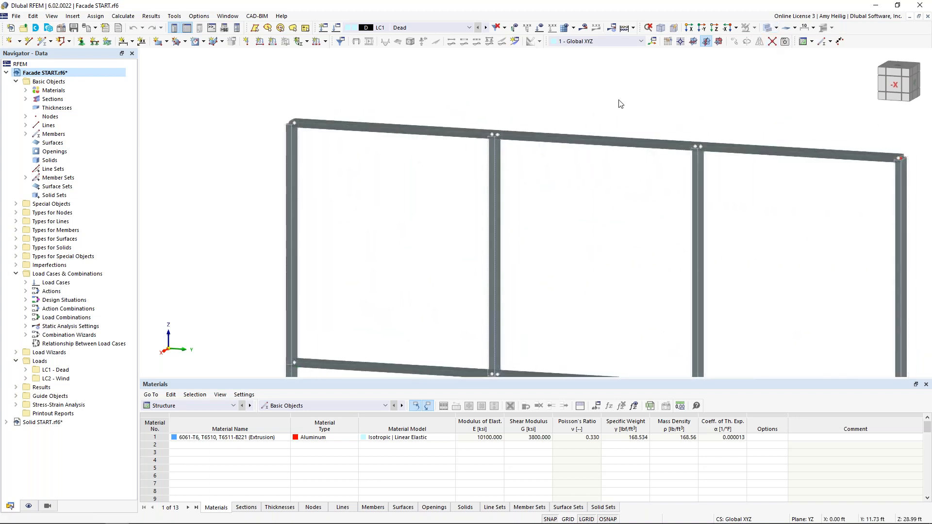
pyautogui.click(768, 28)
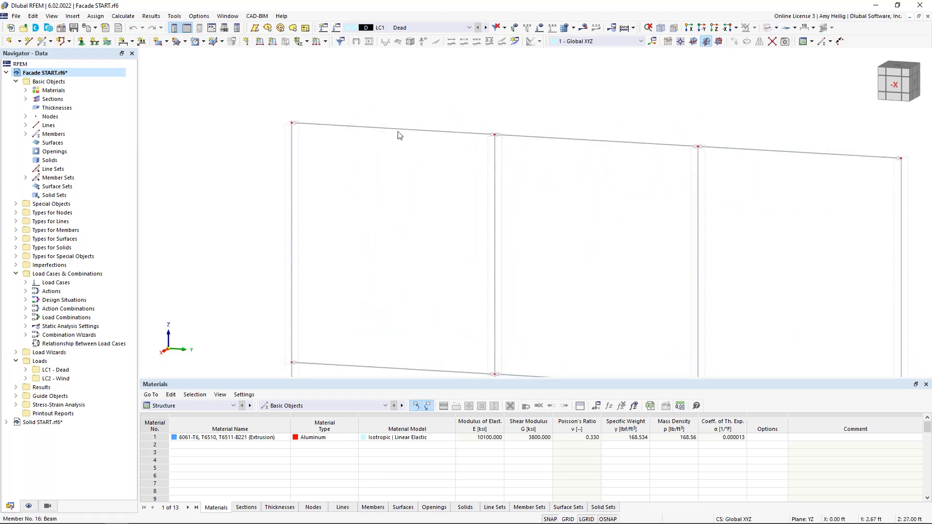
pyautogui.click(767, 28)
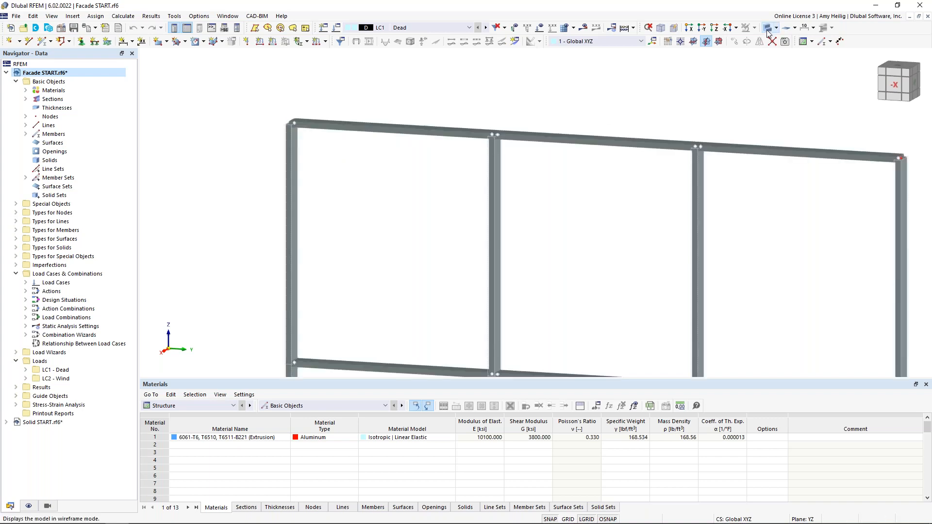
pyautogui.click(768, 28)
pyautogui.scroll(-1, 386, 194)
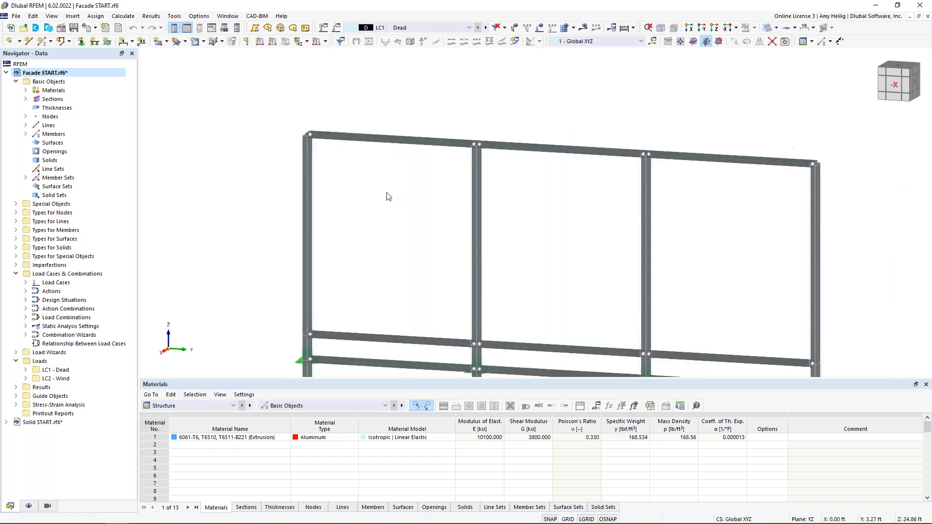
# Step: Review the properties of the 6061-T6 extrusion aluminum and its ADM 2020 library entry, leaving the material as is
pyautogui.click(25, 90)
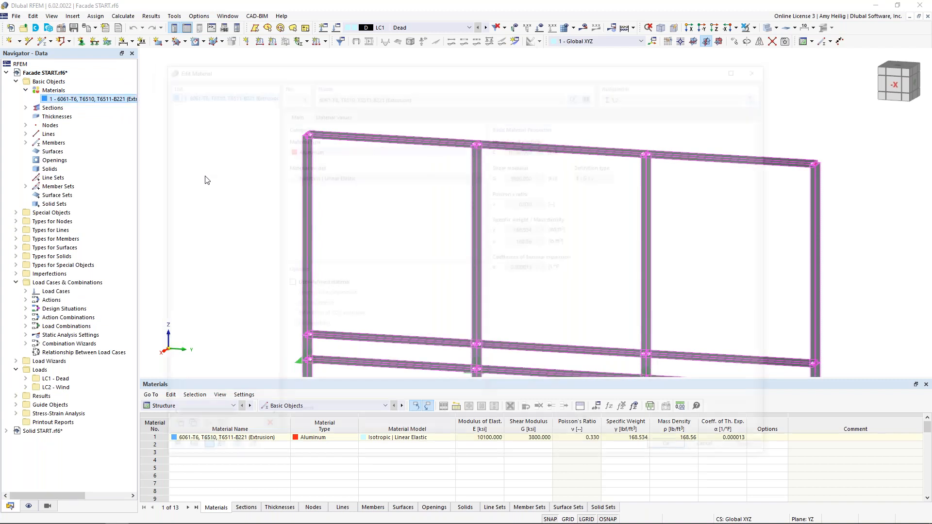
pyautogui.click(591, 94)
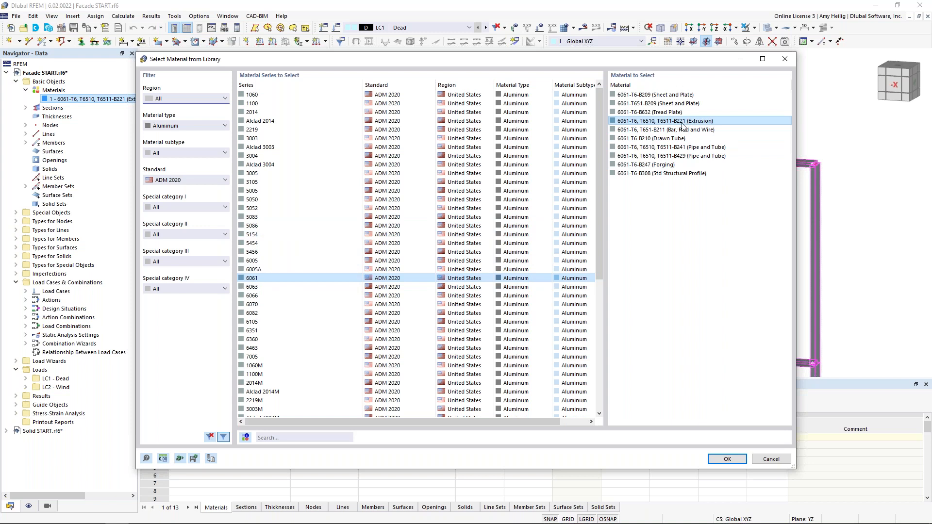
pyautogui.click(772, 459)
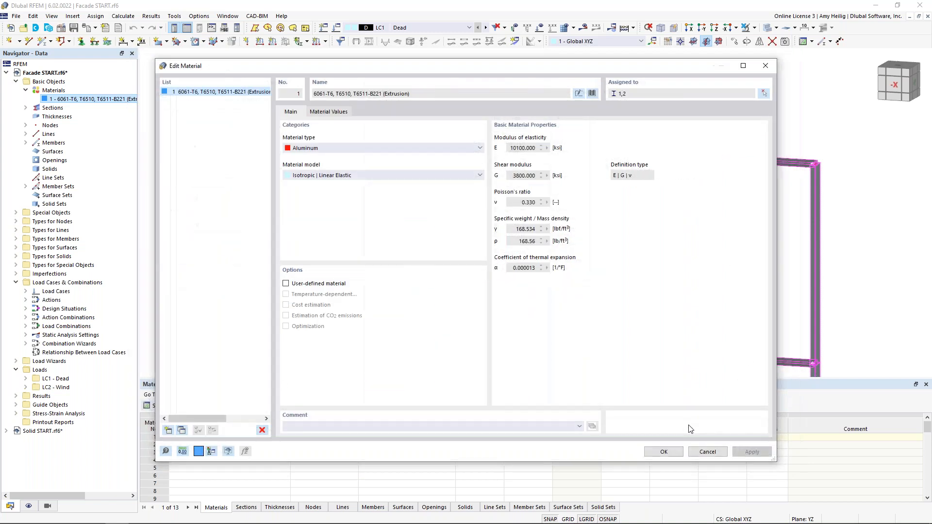
pyautogui.click(708, 452)
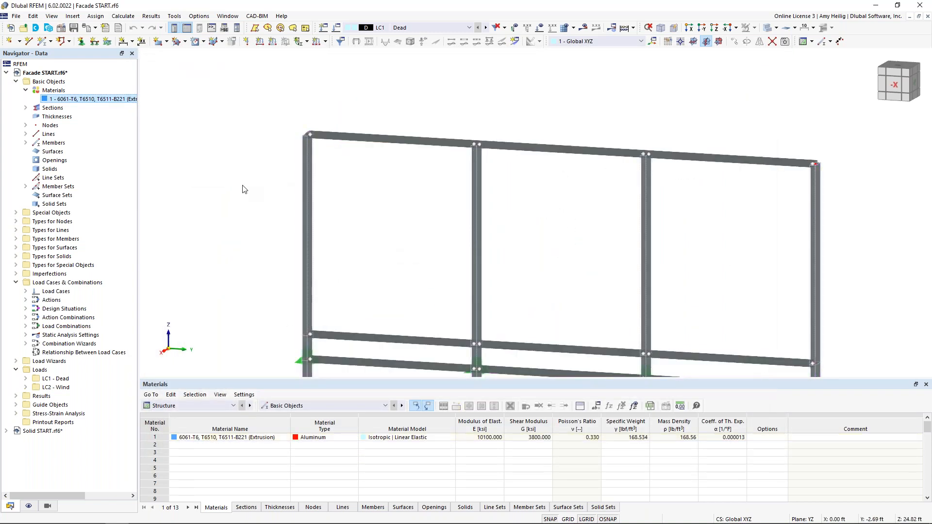
# Step: Review the parametric thin-walled geometry of both RHSU sections without modifying them
pyautogui.click(25, 108)
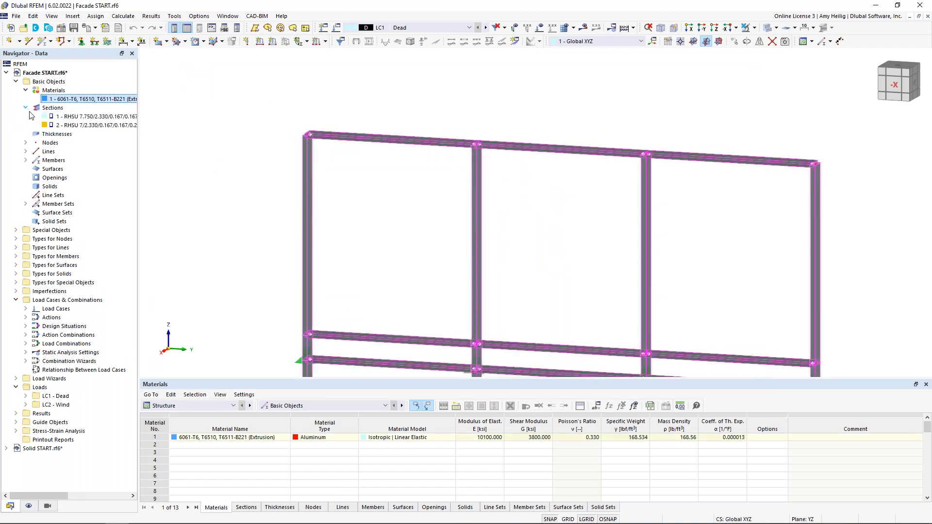
pyautogui.click(62, 119)
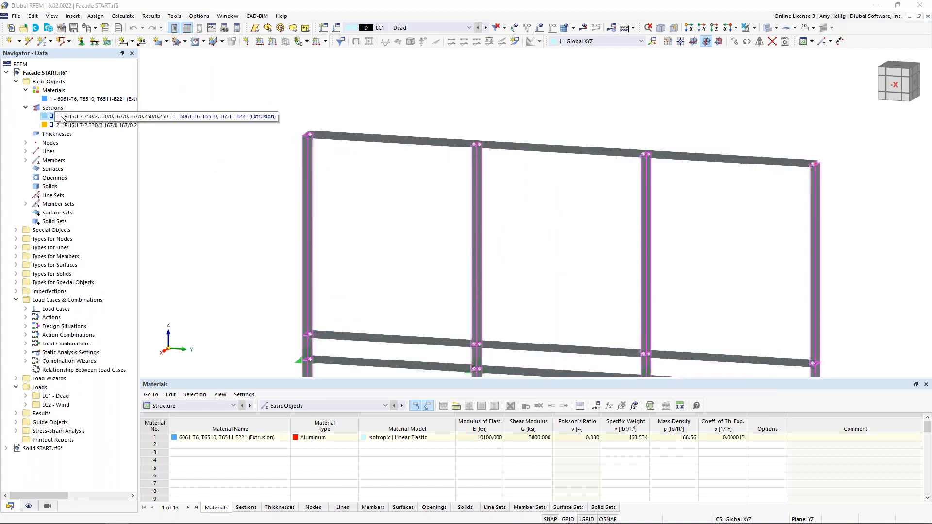
pyautogui.doubleClick(62, 118)
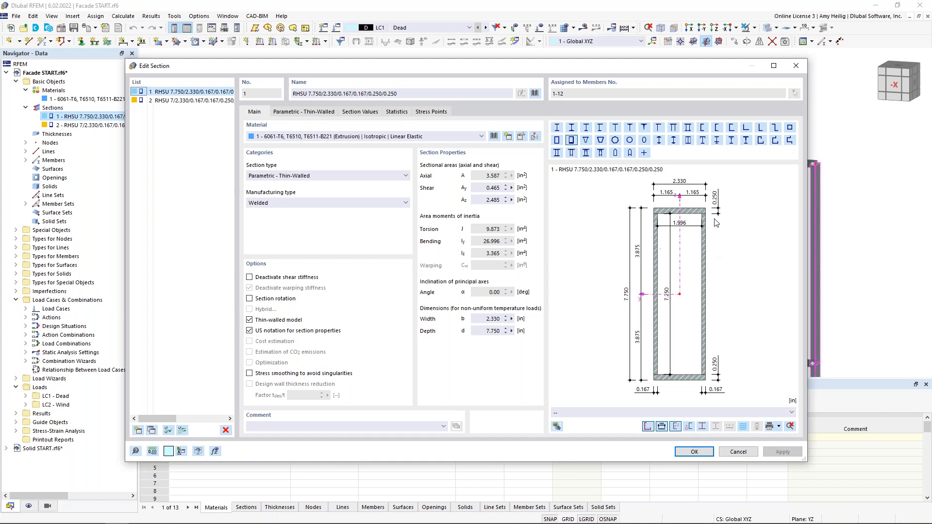
pyautogui.click(304, 111)
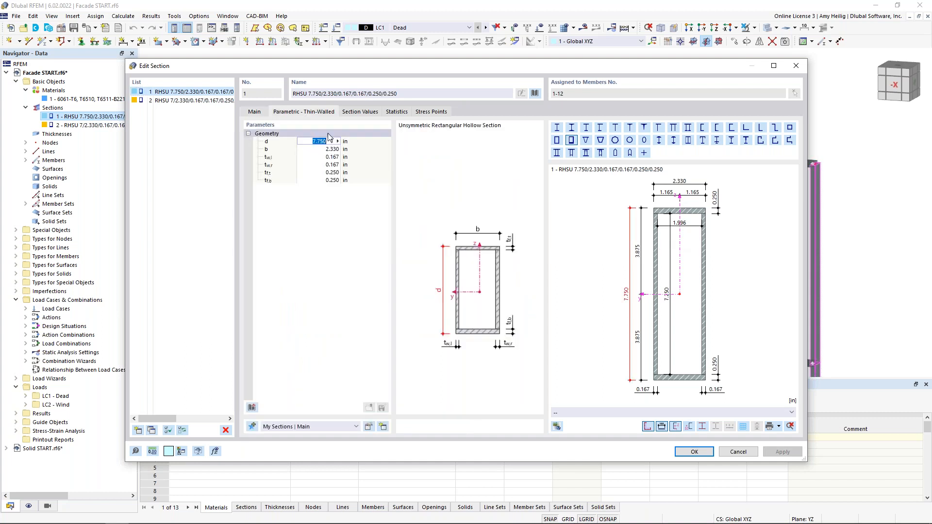
pyautogui.click(312, 141)
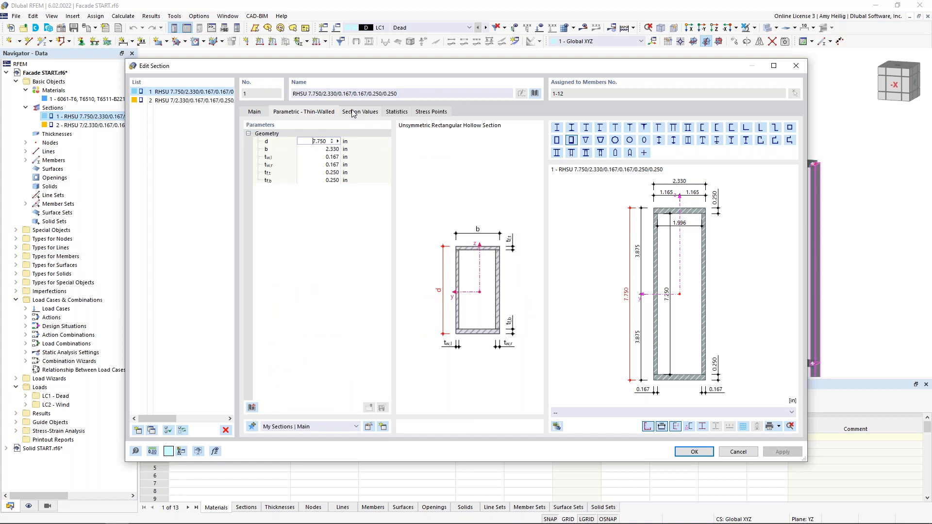
pyautogui.click(182, 101)
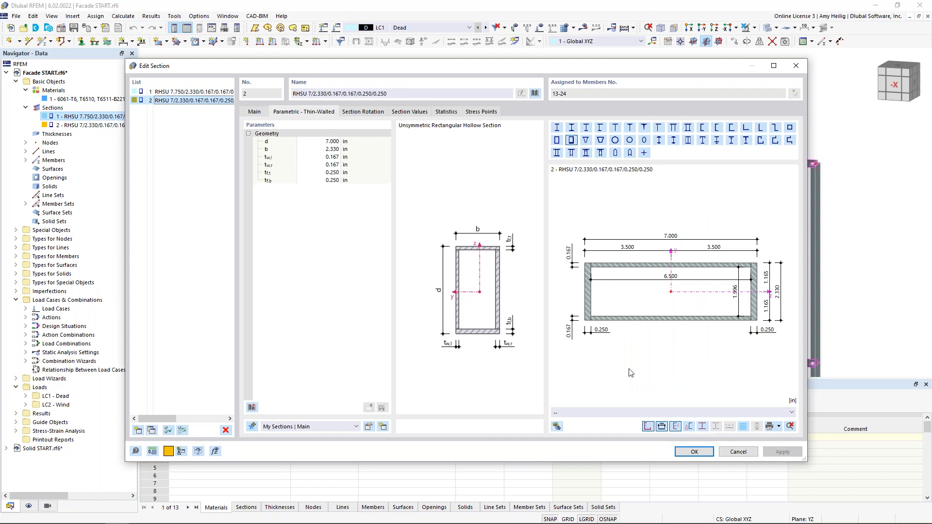
pyautogui.click(737, 451)
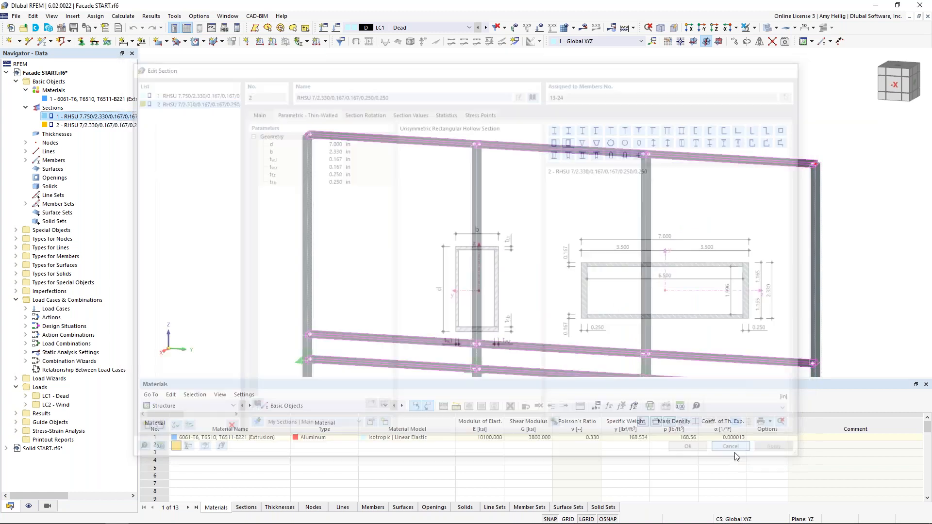
# Step: Select the four vertical mullion lines to look up the Create Member Set command, and list the existing member sets
pyautogui.scroll(-6, 544, 223)
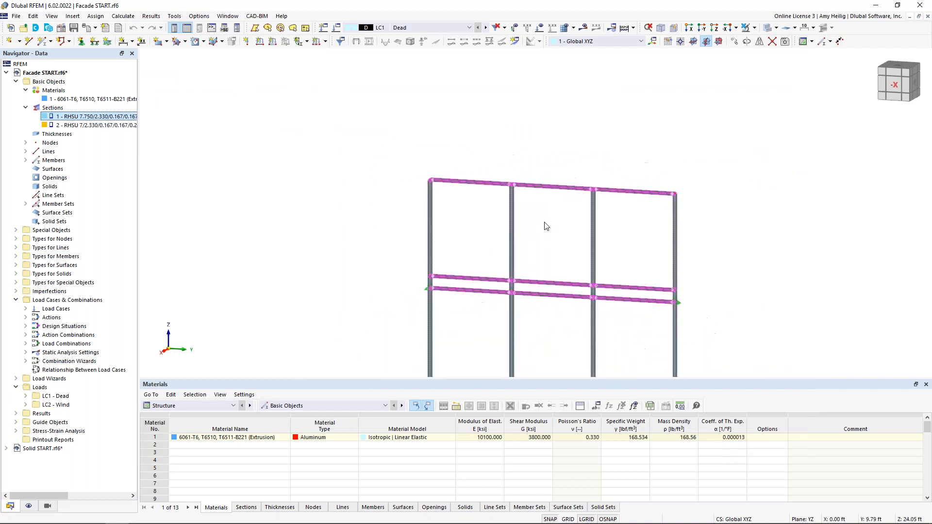
pyautogui.moveTo(558, 251); pyautogui.dragTo(513, 180, button='middle')
pyautogui.click(383, 240)
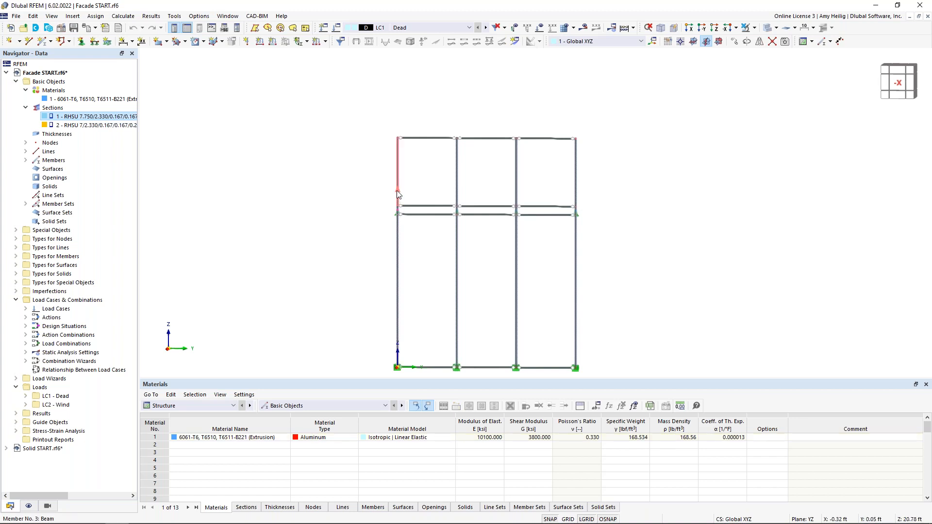
pyautogui.moveTo(478, 303); pyautogui.dragTo(462, 267, button='middle')
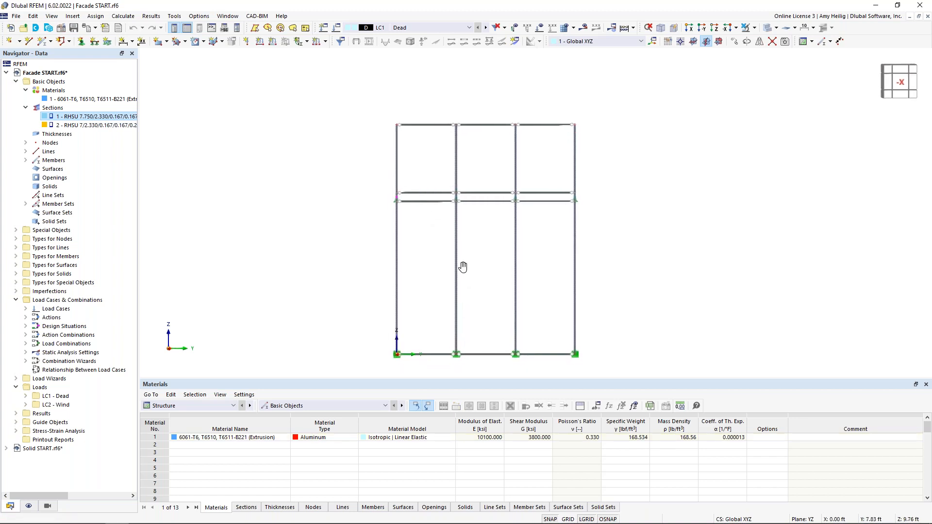
pyautogui.scroll(1, 464, 264)
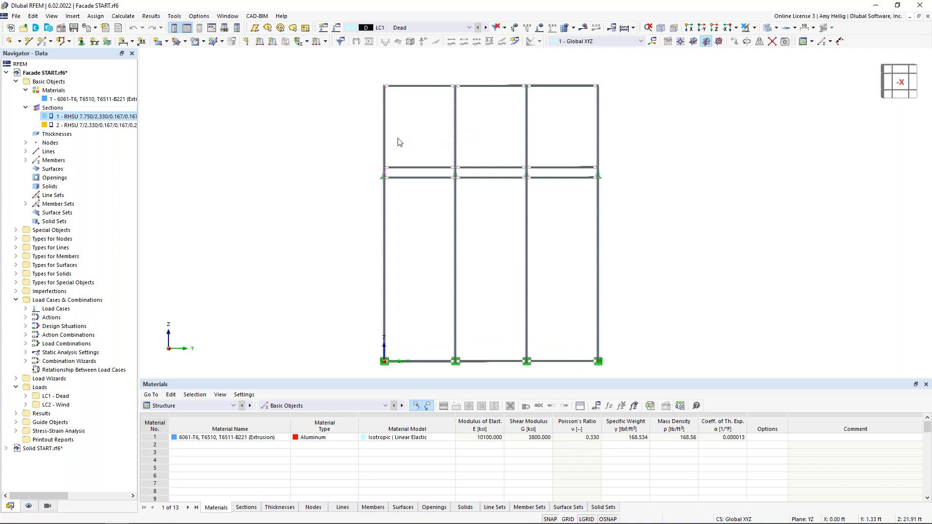
pyautogui.moveTo(378, 81); pyautogui.dragTo(398, 374)
pyautogui.moveTo(443, 74); pyautogui.dragTo(478, 352)
pyautogui.moveTo(516, 61); pyautogui.dragTo(552, 371)
pyautogui.moveTo(586, 66); pyautogui.dragTo(614, 364)
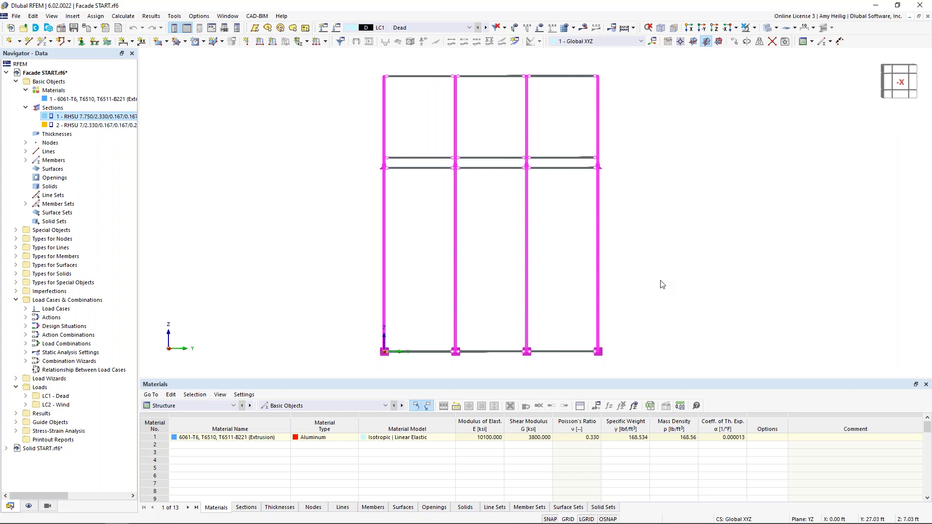
pyautogui.rightClick(599, 259)
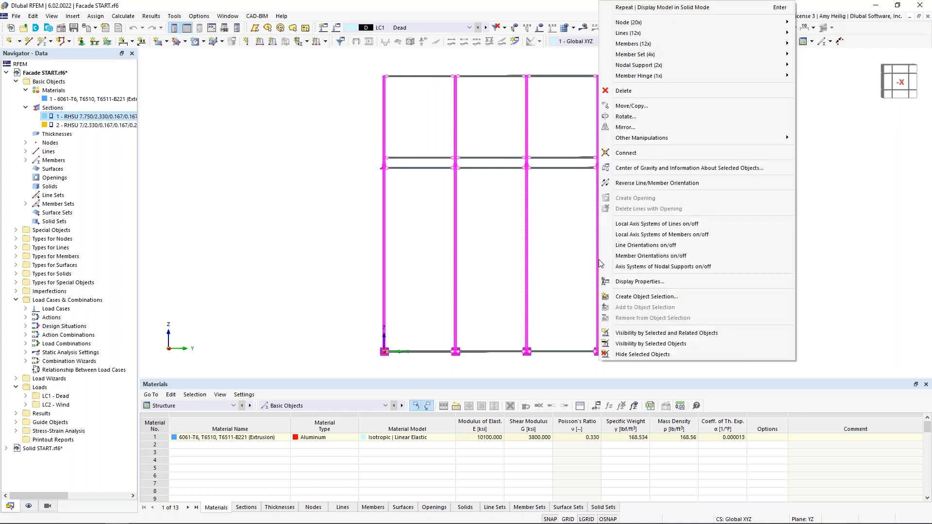
pyautogui.moveTo(728, 52)
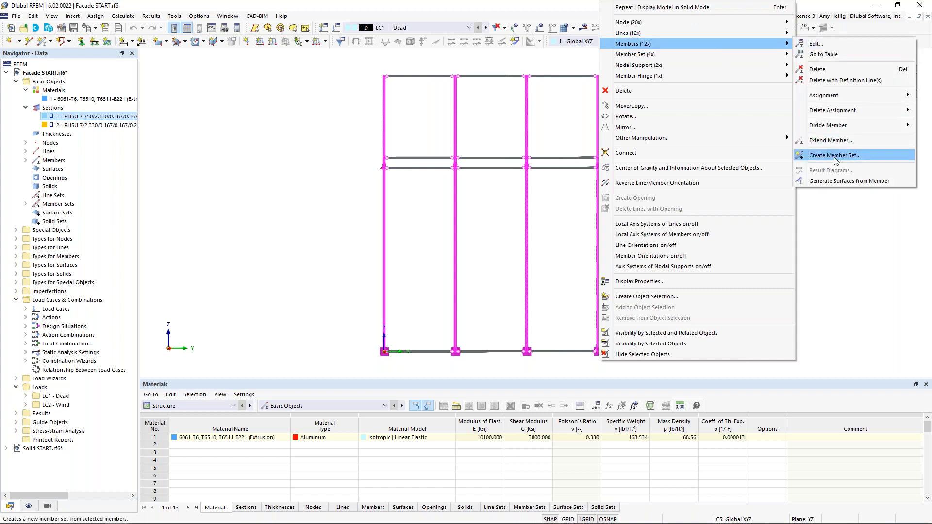
pyautogui.click(318, 196)
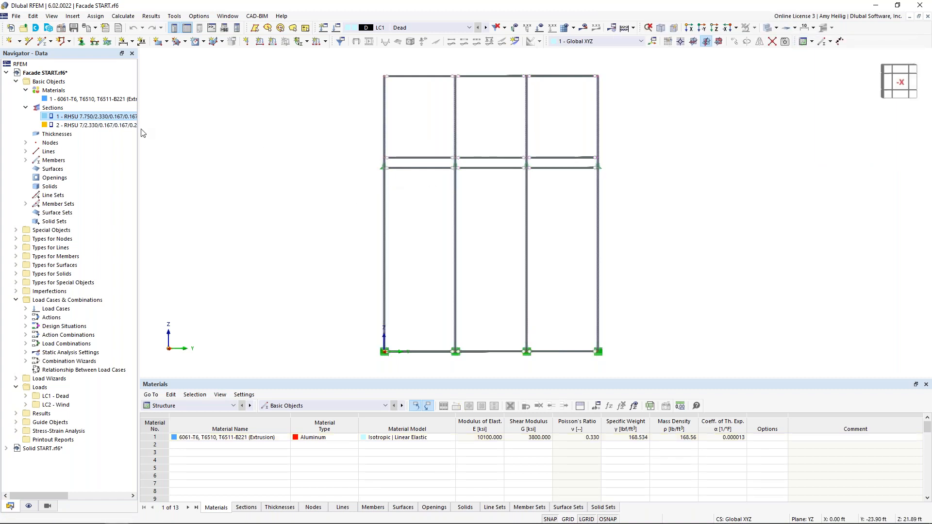
pyautogui.click(26, 203)
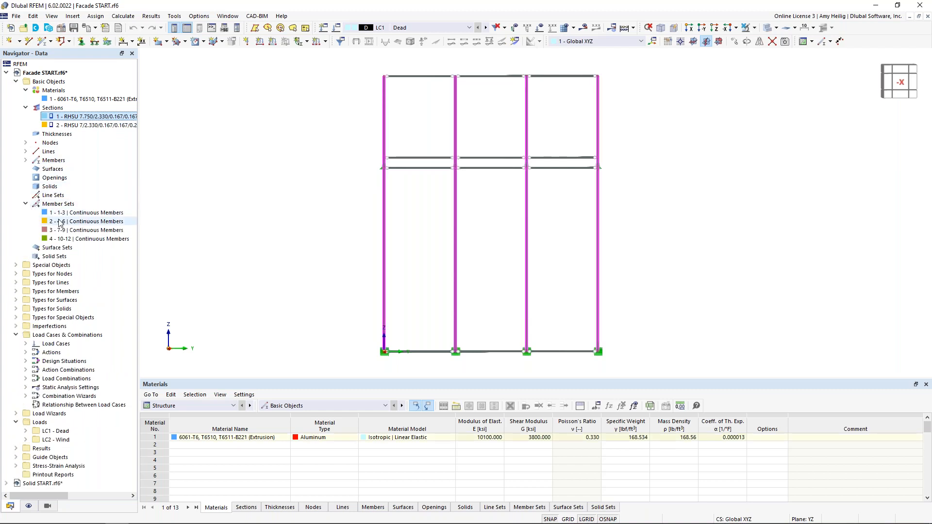
# Step: Enable Member Representatives and Member Set Representatives in the facade model's base data, checking the member properties considered for grouping
pyautogui.rightClick(55, 73)
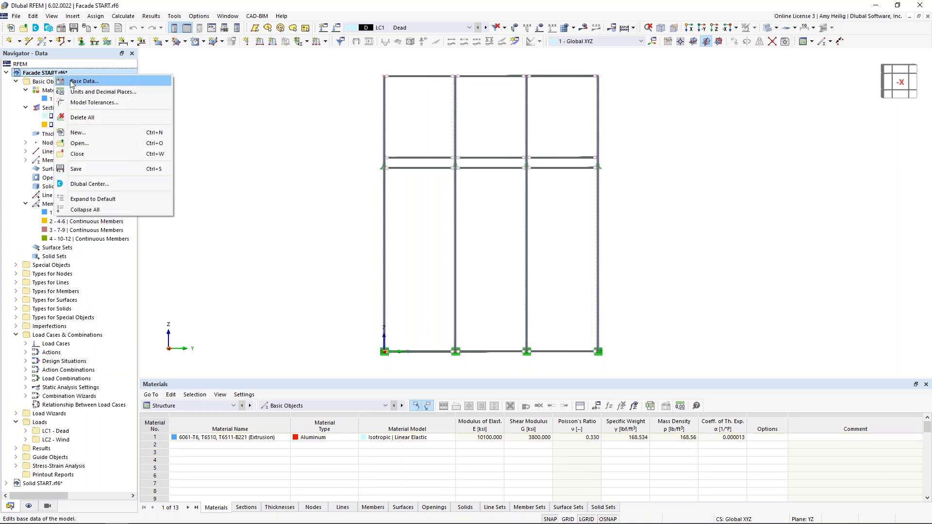
pyautogui.click(349, 120)
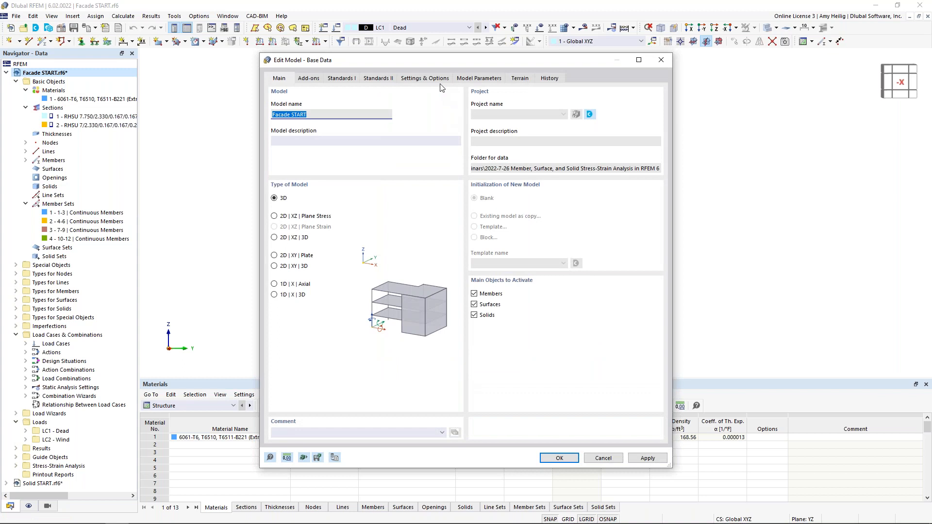
pyautogui.click(438, 80)
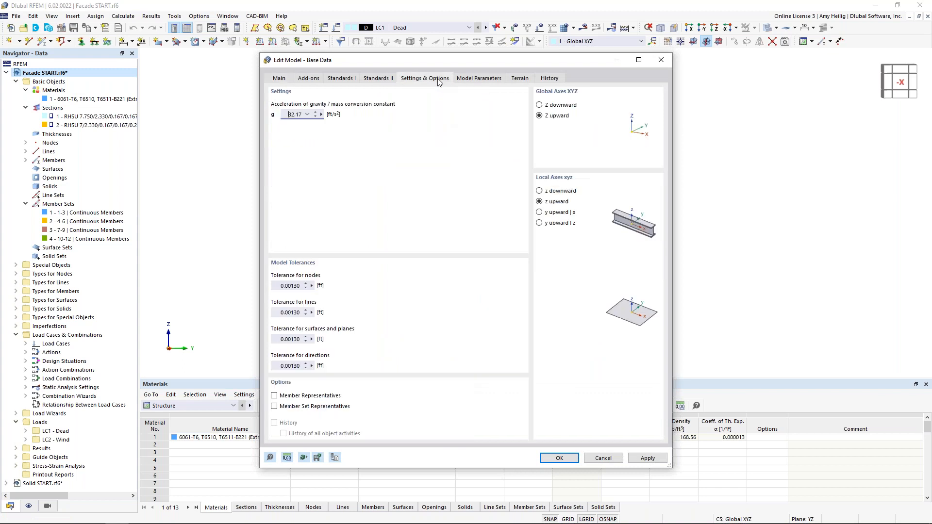
pyautogui.click(274, 396)
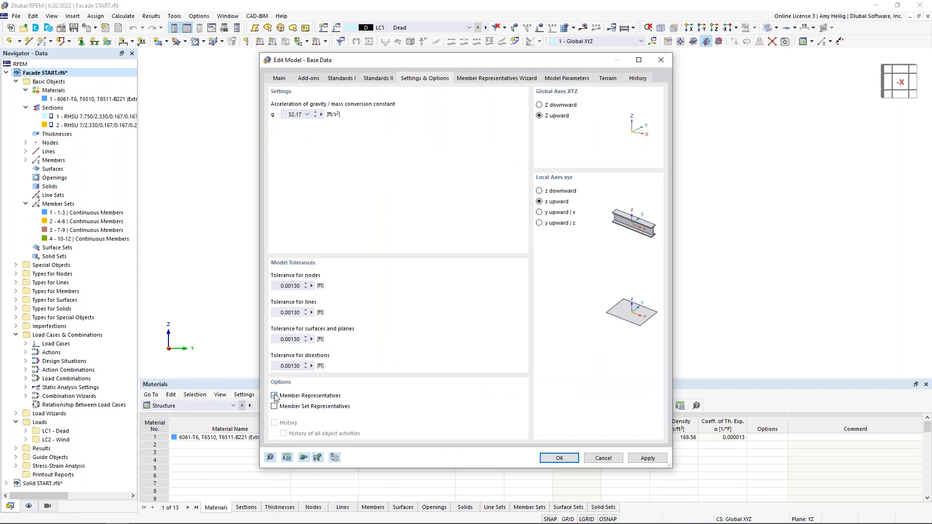
pyautogui.click(275, 407)
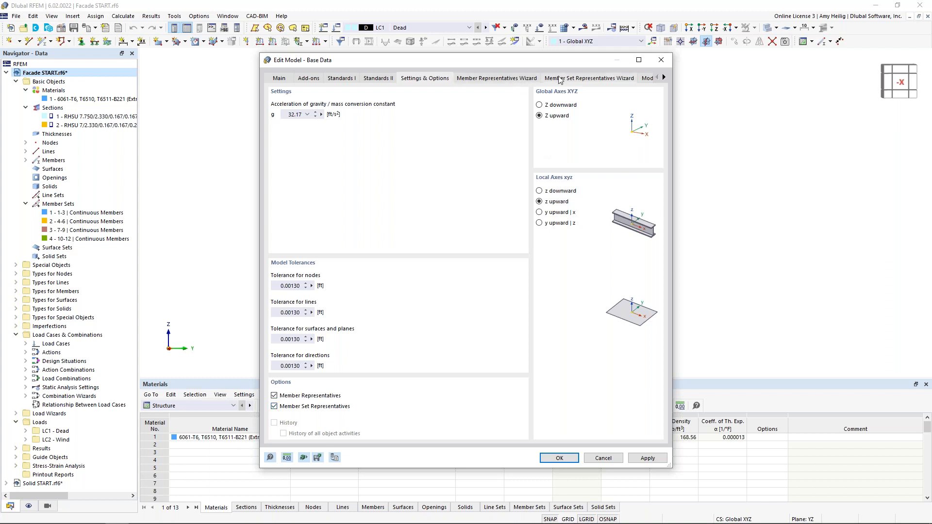
pyautogui.click(509, 79)
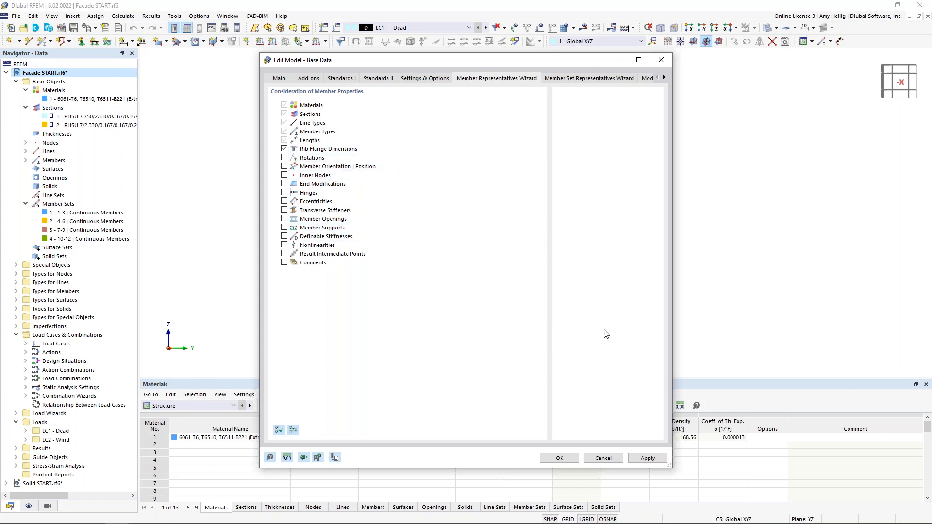
pyautogui.click(558, 458)
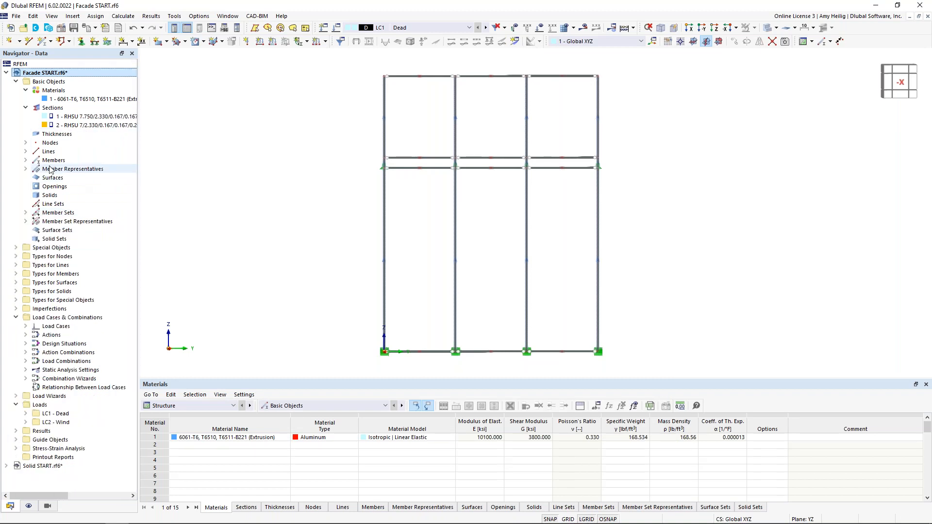
# Step: Highlight the horizontal members grouped under the beam member representative and display the model in transparent mode
pyautogui.click(25, 169)
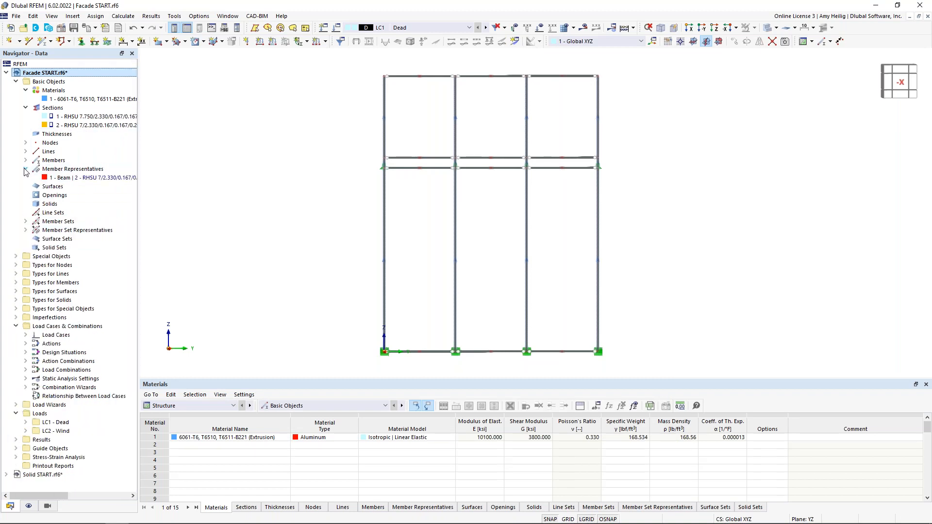
pyautogui.click(59, 178)
pyautogui.click(769, 29)
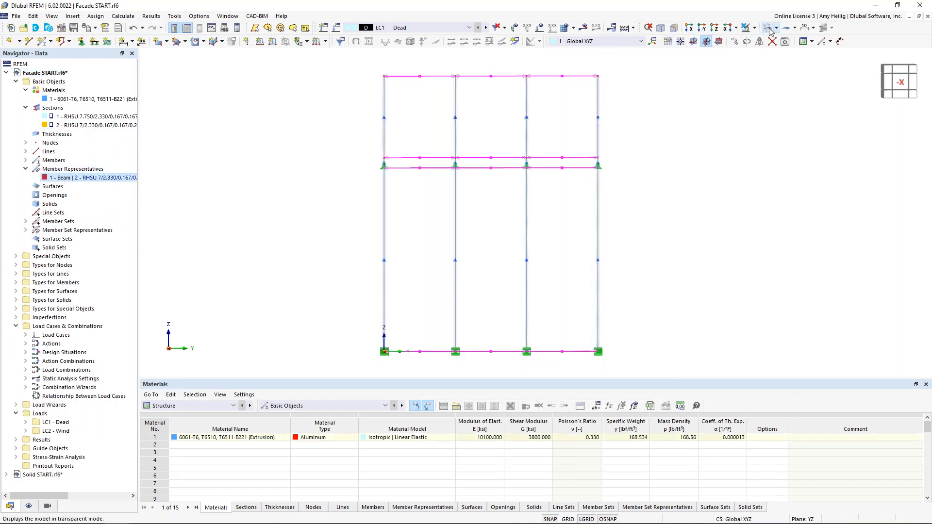
pyautogui.click(699, 175)
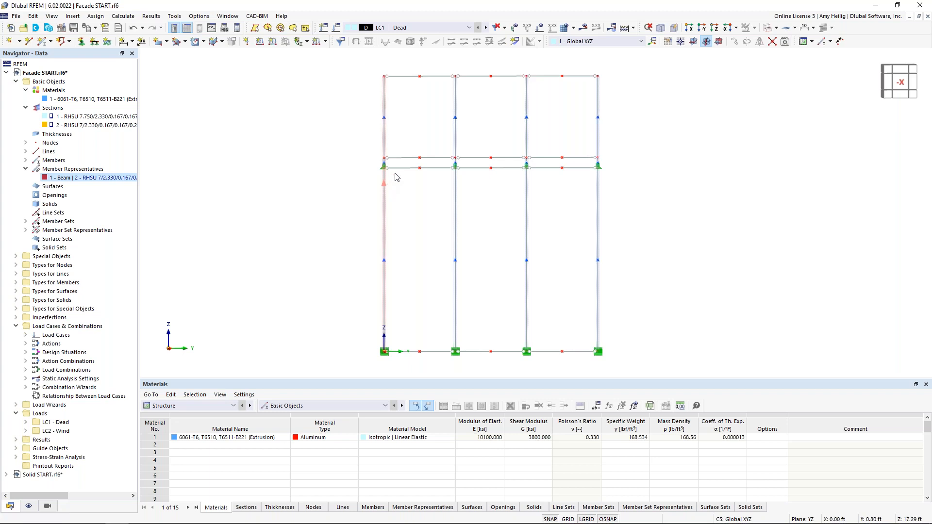
# Step: Inspect the facade's nodal supports and member end hinges at the intermediate level and along the base
pyautogui.scroll(3, 411, 174)
pyautogui.scroll(2, 370, 166)
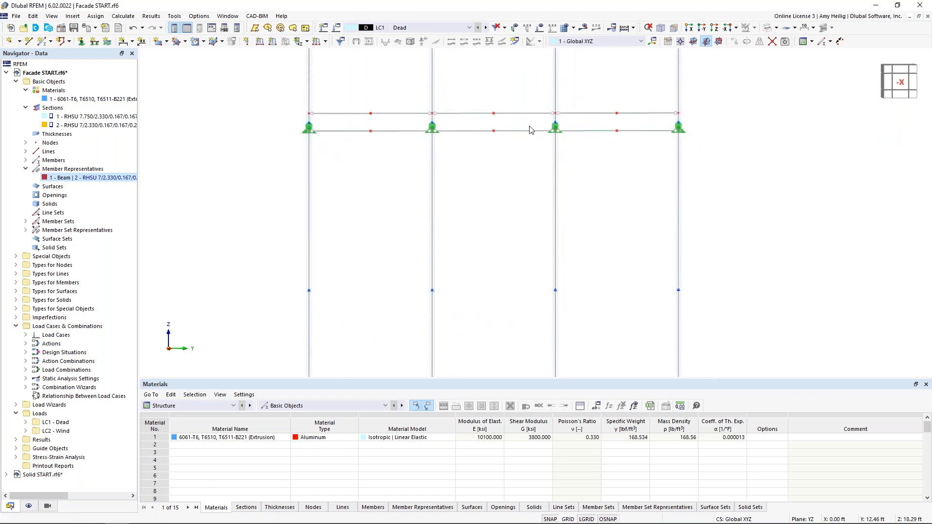
pyautogui.moveTo(585, 244); pyautogui.dragTo(560, 139, button='middle')
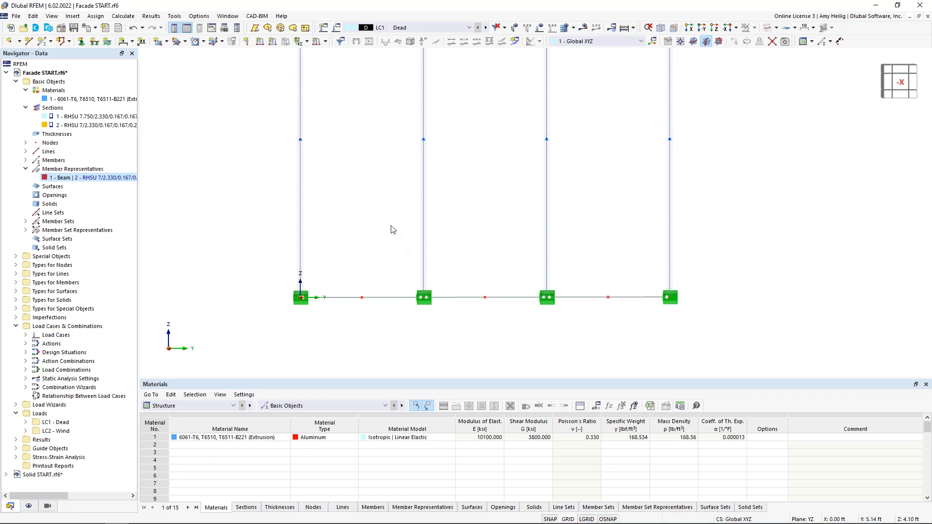
pyautogui.scroll(-4, 396, 200)
pyautogui.moveTo(399, 202); pyautogui.dragTo(397, 216, button='middle')
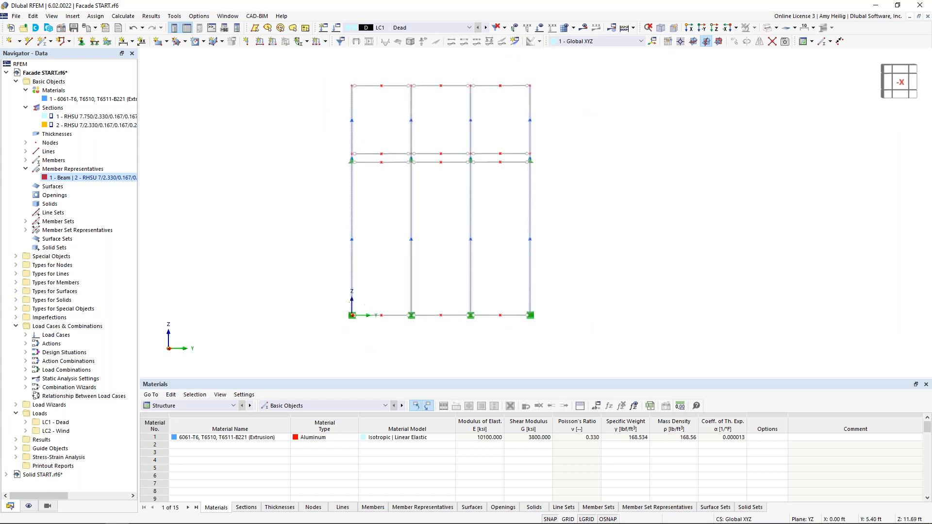
# Step: Review the settings of the Dead and Wind load cases, including the active self-weight of the dead load
pyautogui.click(335, 29)
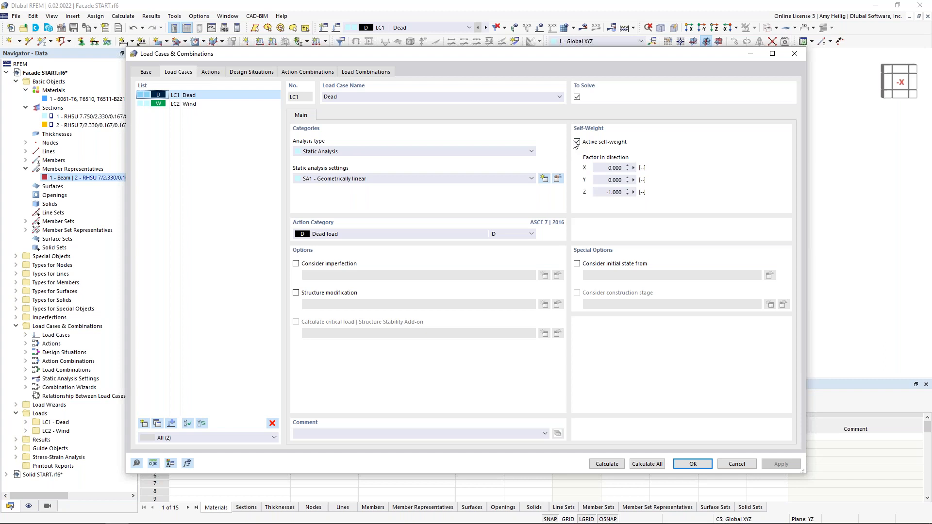
pyautogui.click(185, 106)
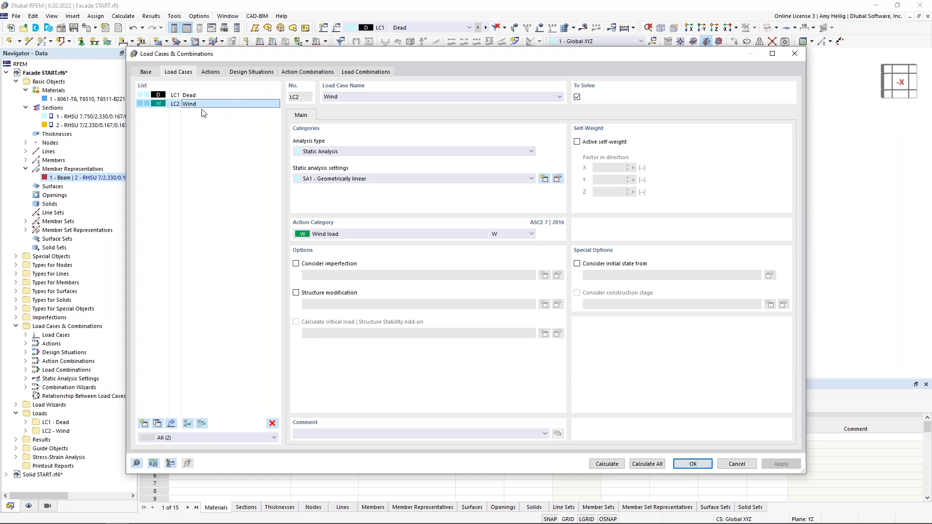
pyautogui.click(692, 463)
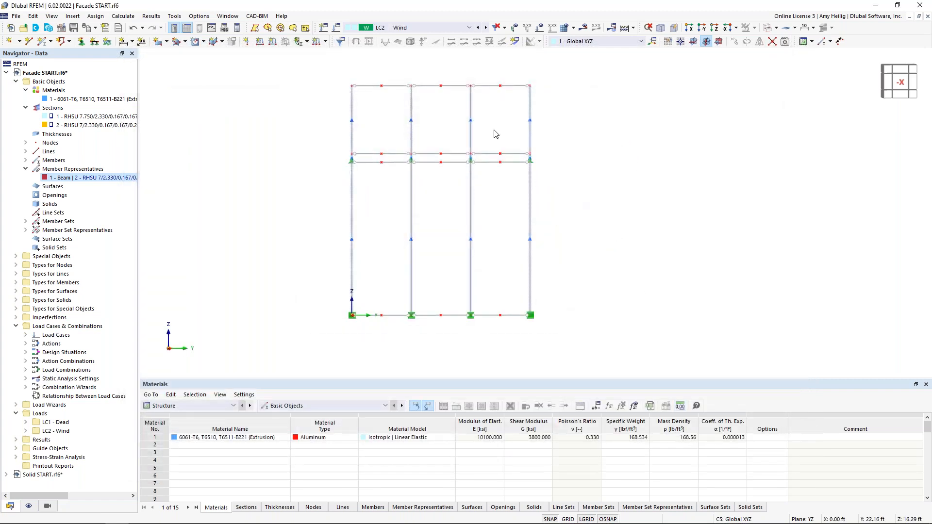
# Step: Make LC1 Dead the active load case and display its loads on the facade model
pyautogui.click(416, 27)
pyautogui.click(417, 37)
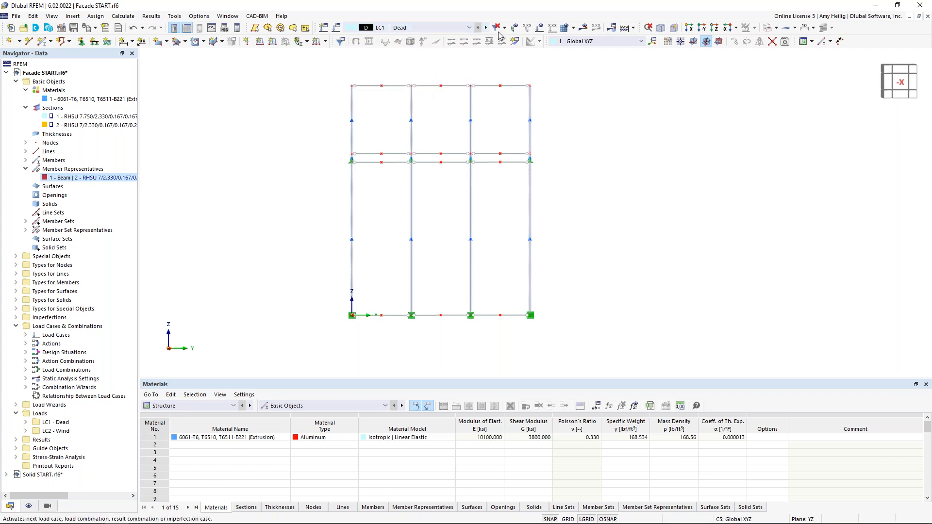
pyautogui.click(539, 30)
pyautogui.moveTo(438, 292); pyautogui.dragTo(452, 317, button='middle')
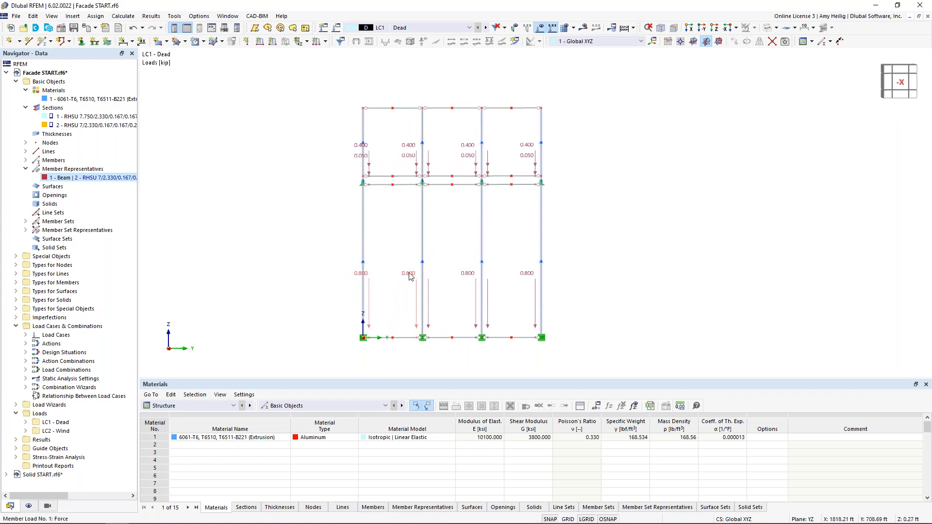
# Step: Review the concentrated dead load on member 17, checking its load distribution options and force eccentricity without changing anything
pyautogui.doubleClick(467, 277)
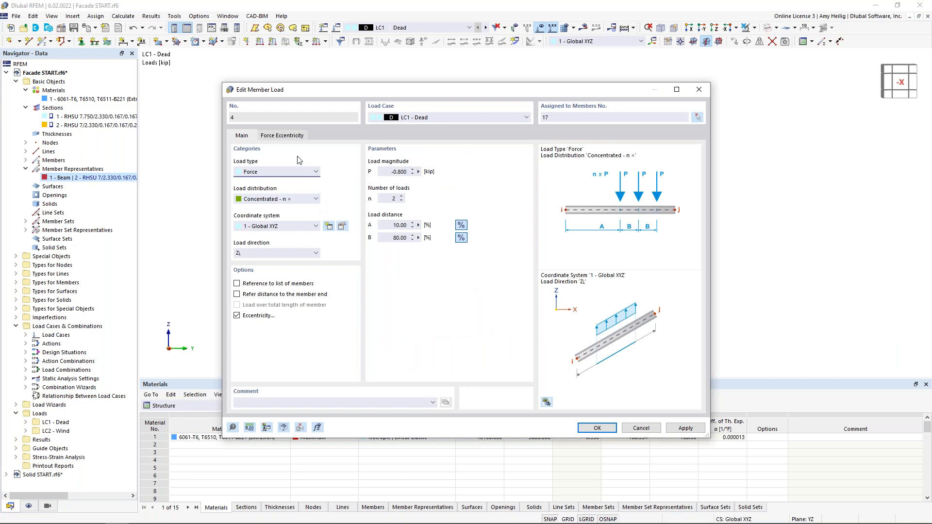
pyautogui.click(253, 201)
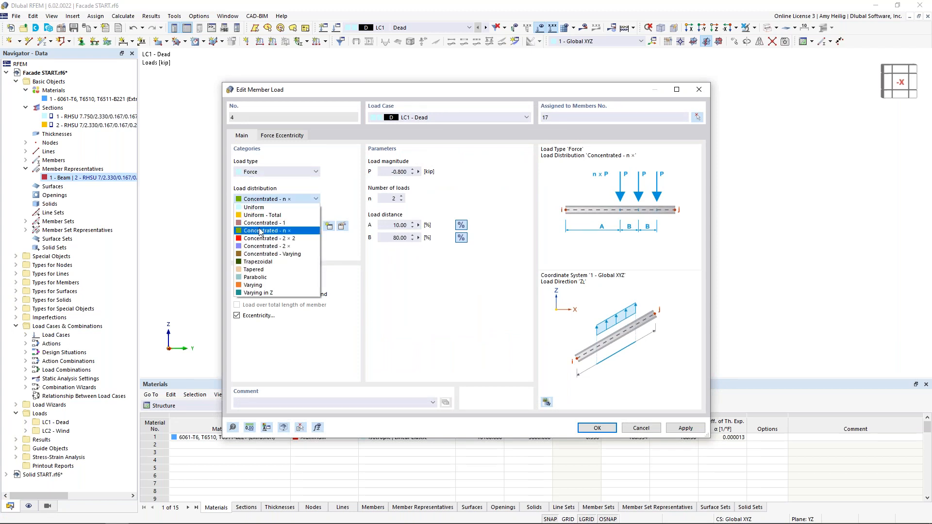
pyautogui.click(409, 269)
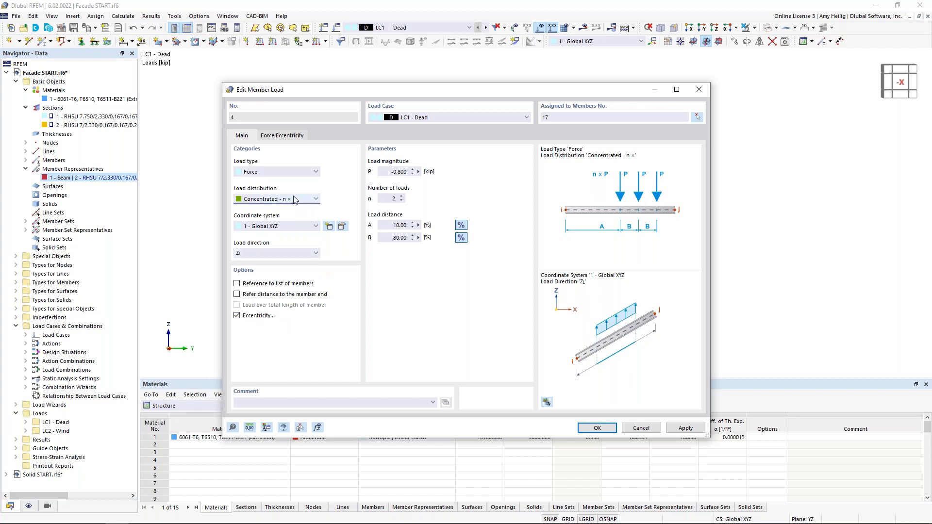
pyautogui.click(286, 136)
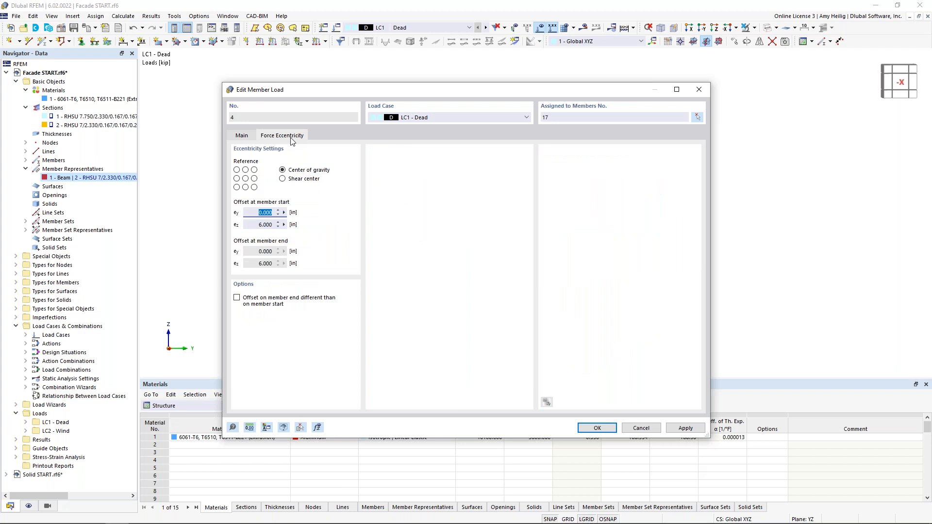
pyautogui.click(257, 212)
pyautogui.click(641, 428)
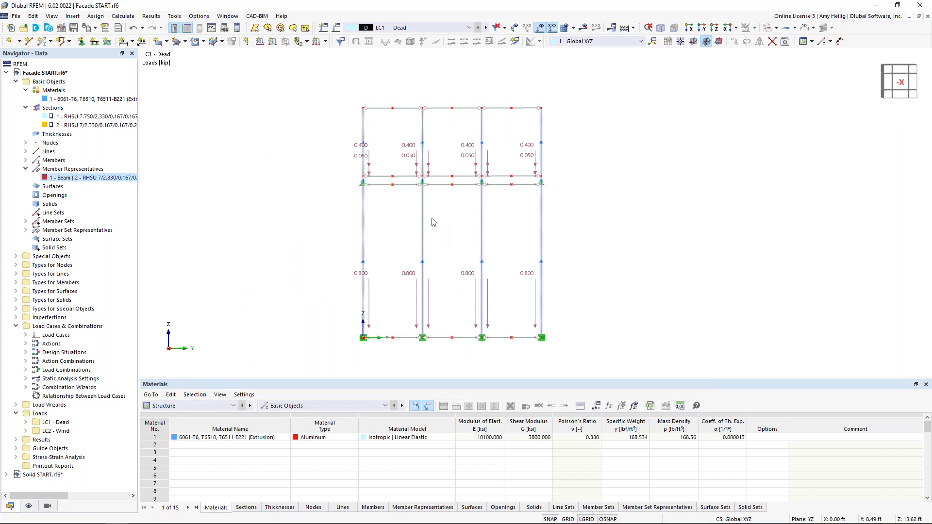
# Step: Activate load case LC2 Wind and show its area loads on the facade in an angled 3D view
pyautogui.scroll(2, 436, 165)
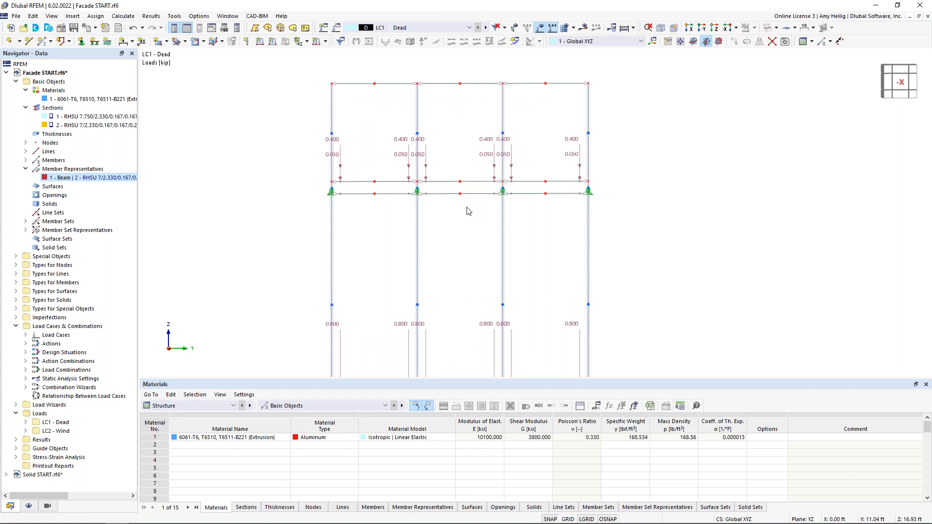
pyautogui.click(486, 28)
pyautogui.keyDown('ctrl'); pyautogui.moveTo(517, 208); pyautogui.dragTo(451, 217, button='middle'); pyautogui.keyUp('ctrl')
pyautogui.scroll(-1, 451, 220)
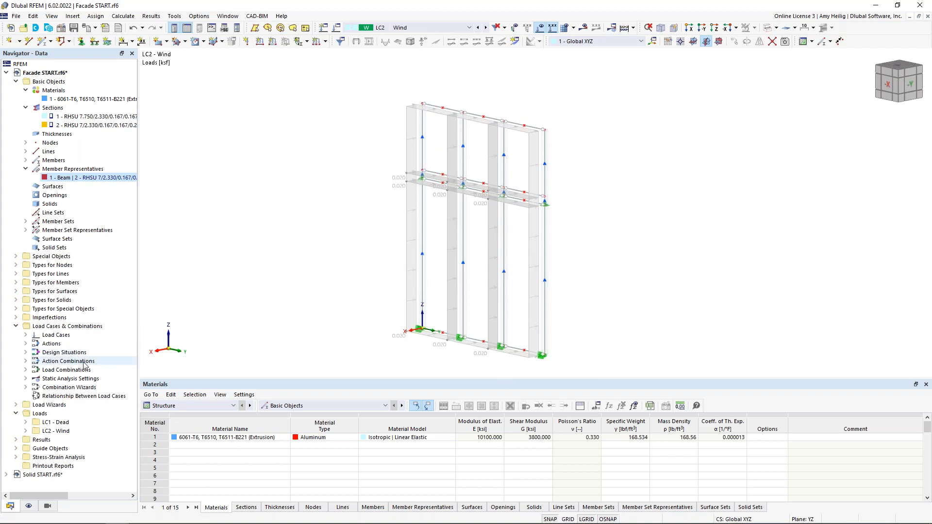
# Step: Review the parameters and boundary corner nodes of the LC2 wind load generated by the Member Loads from Area Load wizard
pyautogui.click(16, 405)
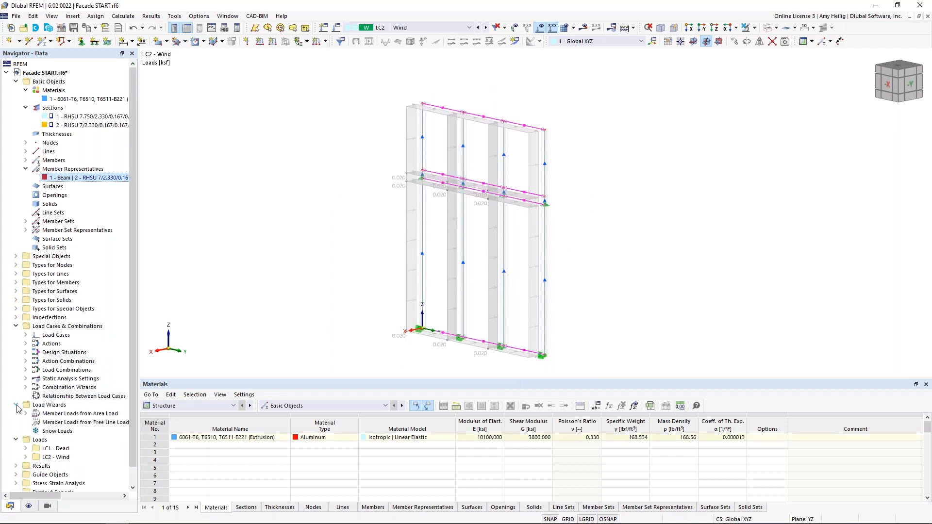
pyautogui.doubleClick(50, 414)
pyautogui.doubleClick(55, 424)
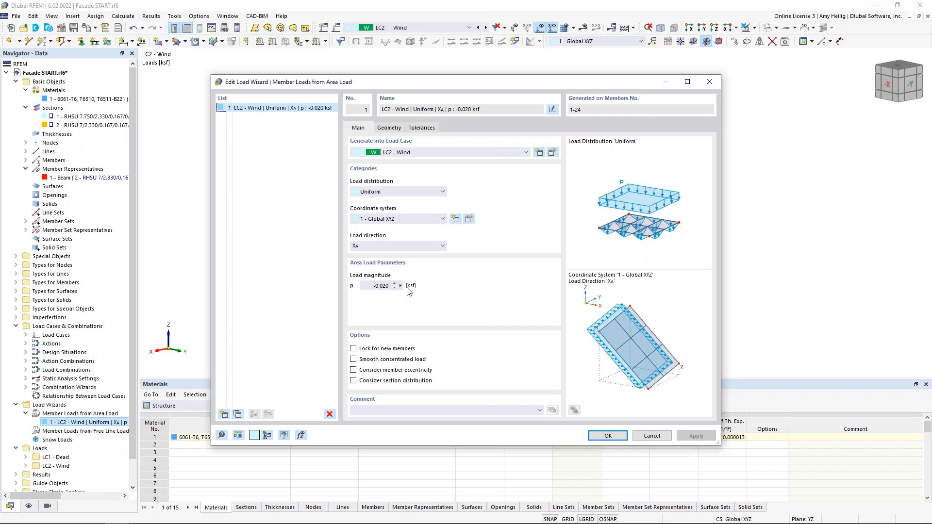
pyautogui.click(390, 128)
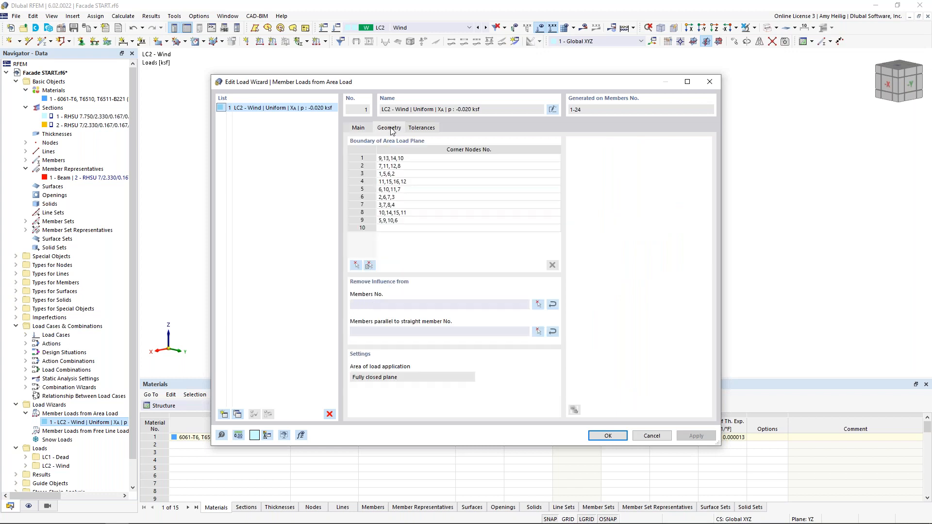
# Step: Try the graphical cell selection across the facade for the wind area load, and leave the wizard without saving changes
pyautogui.click(368, 265)
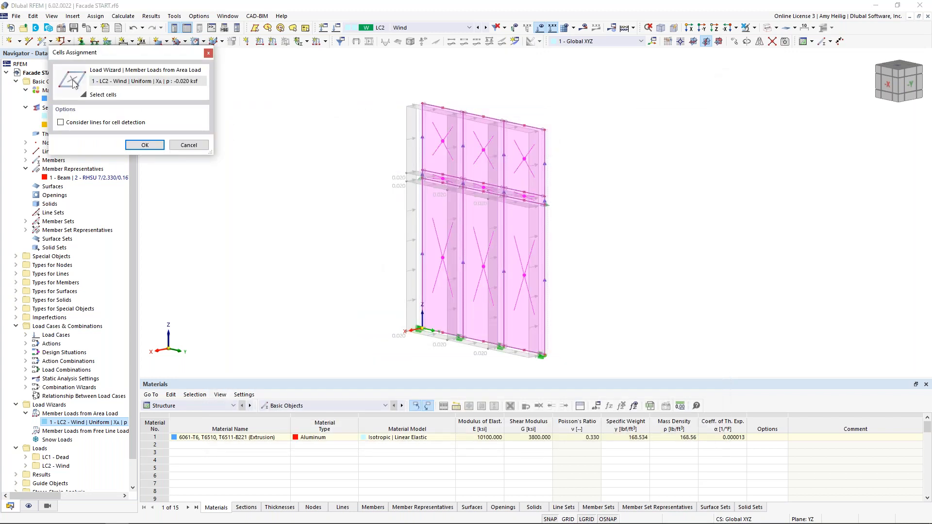
pyautogui.scroll(3, 479, 271)
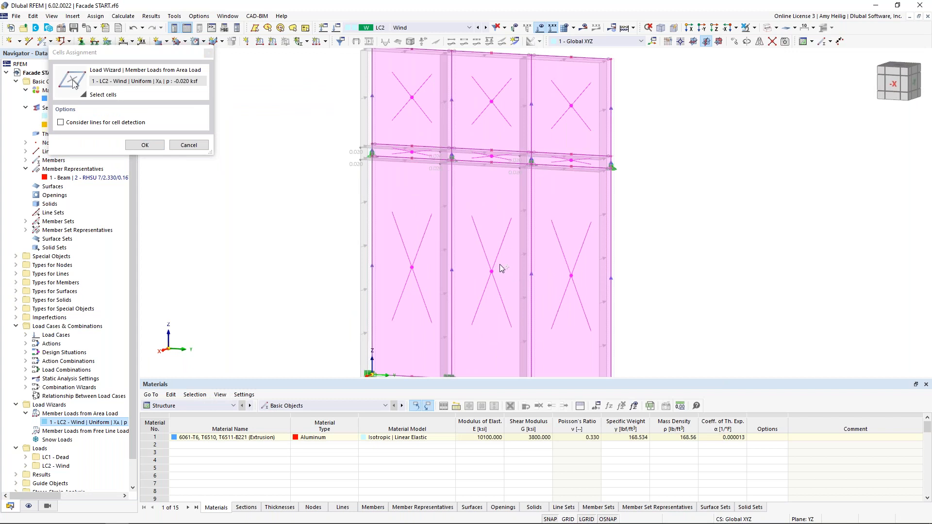
pyautogui.scroll(-1, 560, 269)
pyautogui.moveTo(665, 346); pyautogui.dragTo(377, 77)
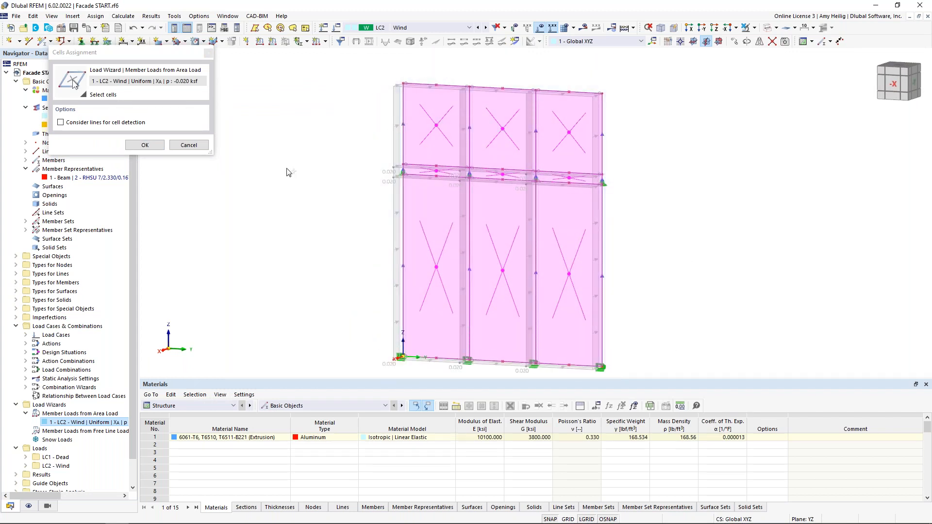
pyautogui.click(189, 145)
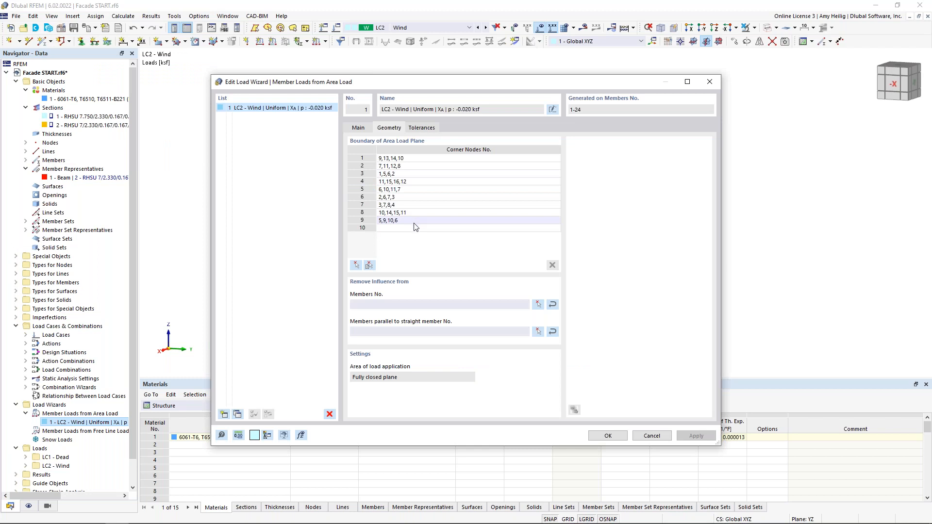
pyautogui.click(652, 435)
# Step: Display the generated wind member loads separately to inspect their distribution, and return to the area load display
pyautogui.keyDown('ctrl'); pyautogui.moveTo(654, 267); pyautogui.dragTo(599, 271, button='middle'); pyautogui.keyUp('ctrl')
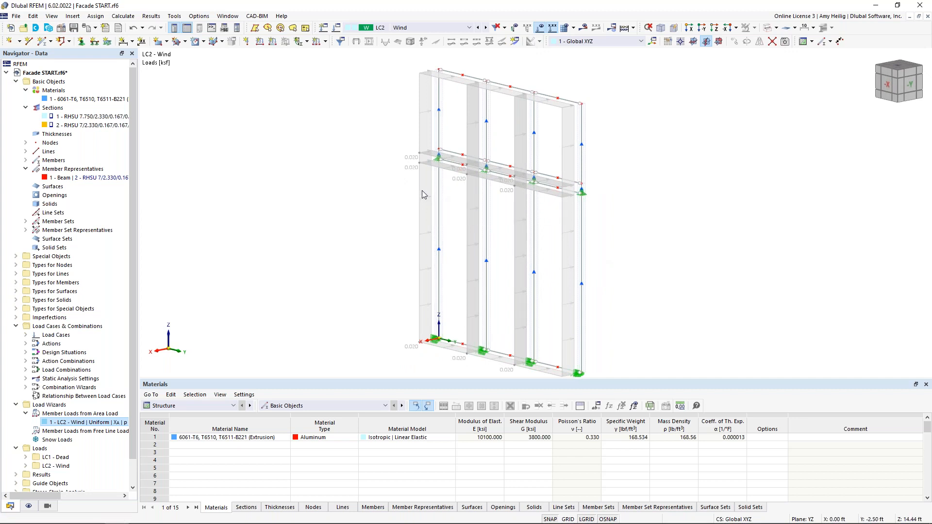
pyautogui.moveTo(438, 177); pyautogui.dragTo(408, 181, button='middle')
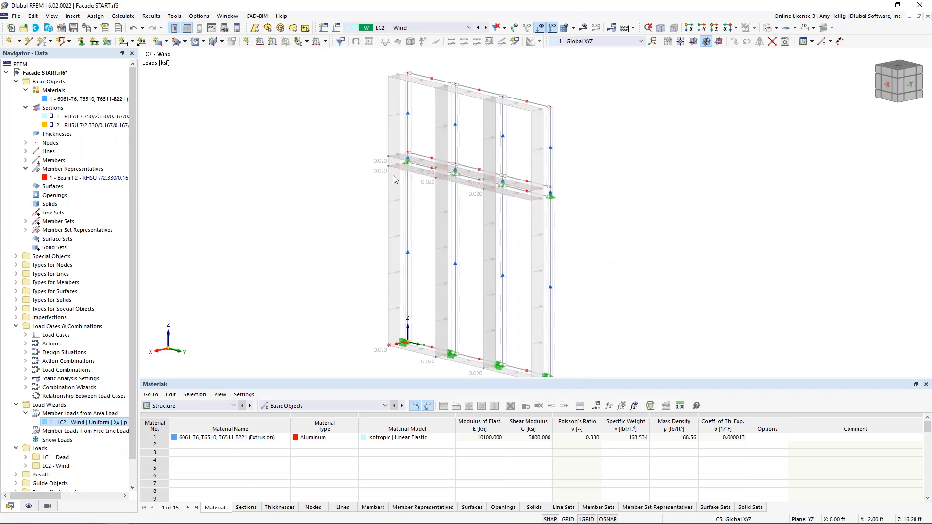
pyautogui.rightClick(389, 166)
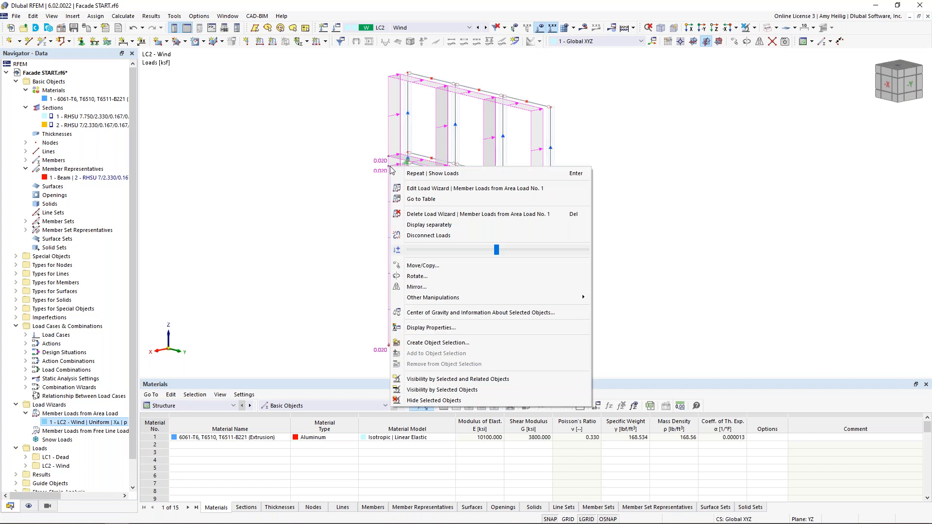
pyautogui.click(416, 225)
pyautogui.click(363, 226)
pyautogui.keyDown('ctrl'); pyautogui.moveTo(358, 231); pyautogui.dragTo(395, 226, button='middle'); pyautogui.keyUp('ctrl')
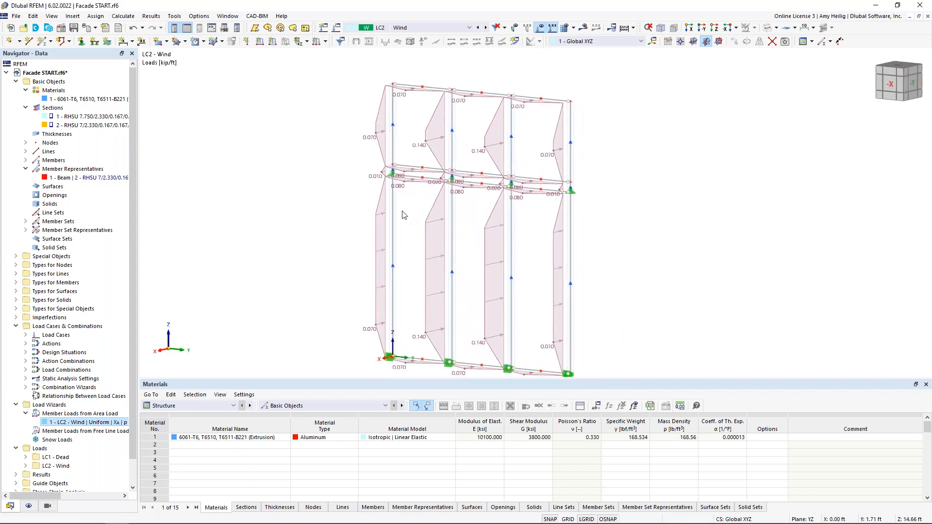
pyautogui.rightClick(379, 216)
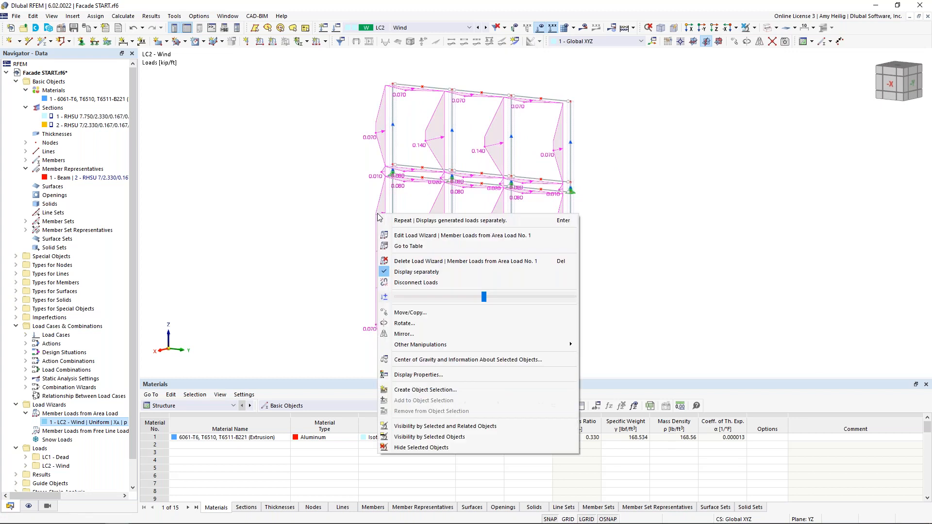
pyautogui.click(416, 273)
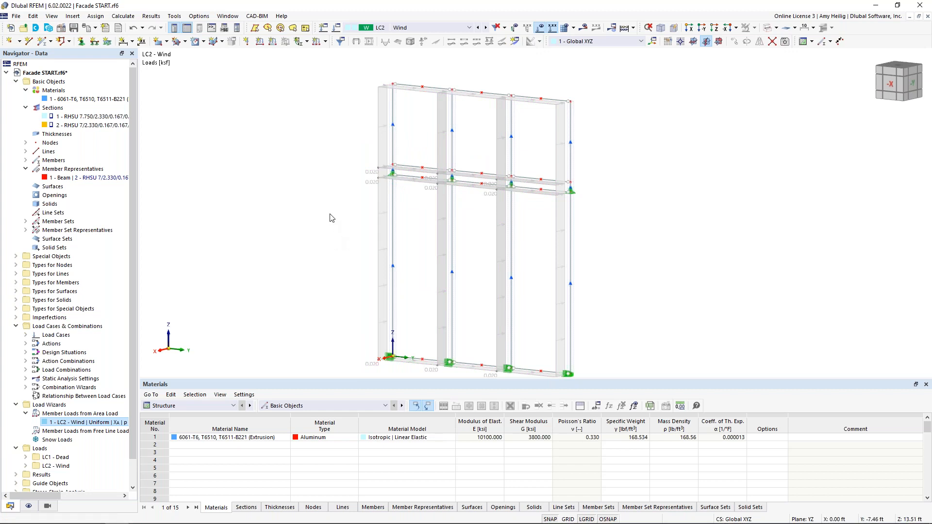
# Step: Check the load combination base settings and the available standard groups, keeping ASCE 7 with the 2016 edition
pyautogui.click(337, 28)
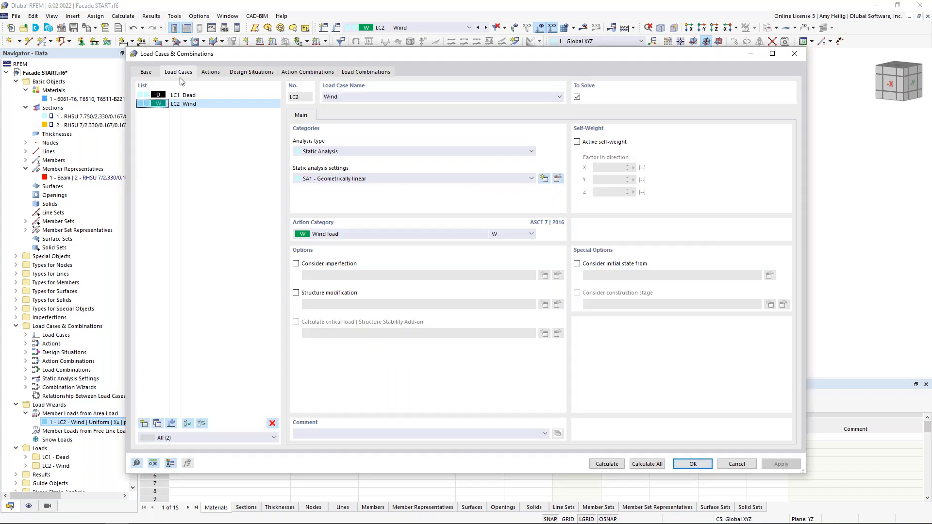
pyautogui.click(147, 73)
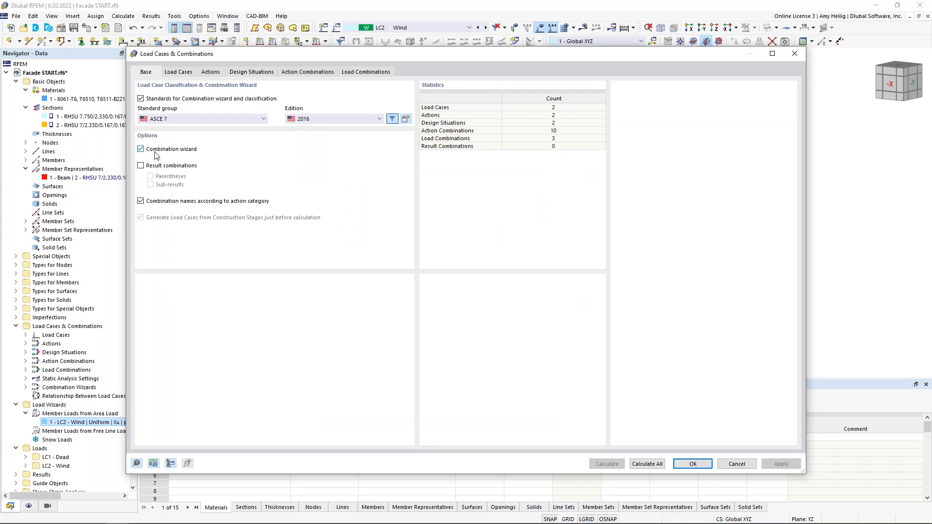
pyautogui.click(180, 120)
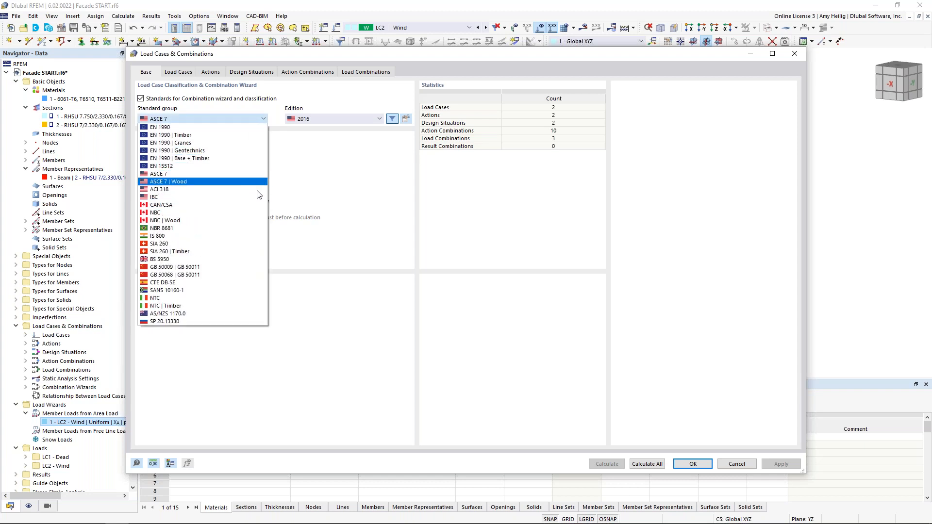
pyautogui.click(315, 193)
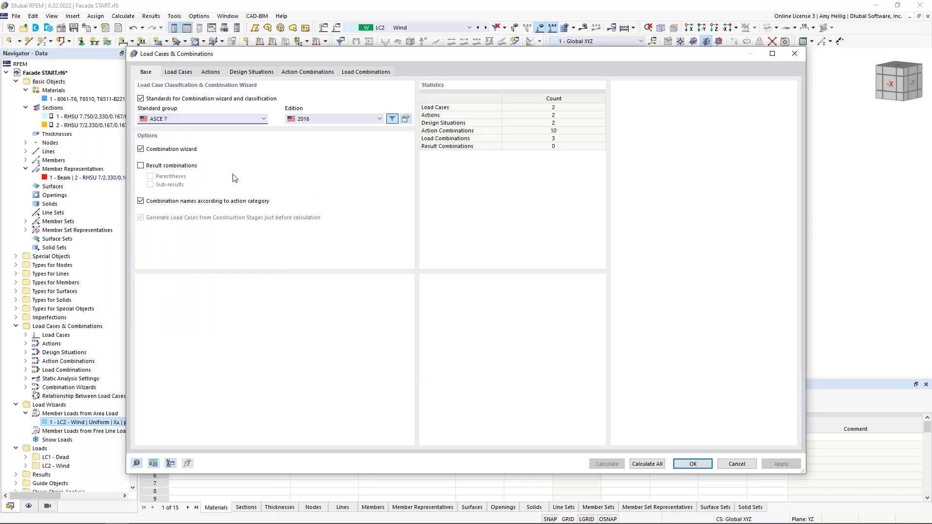
# Step: Review the LRFD and ASD design situations and the load combinations, and close the load case settings with confirmation
pyautogui.click(141, 149)
pyautogui.click(242, 73)
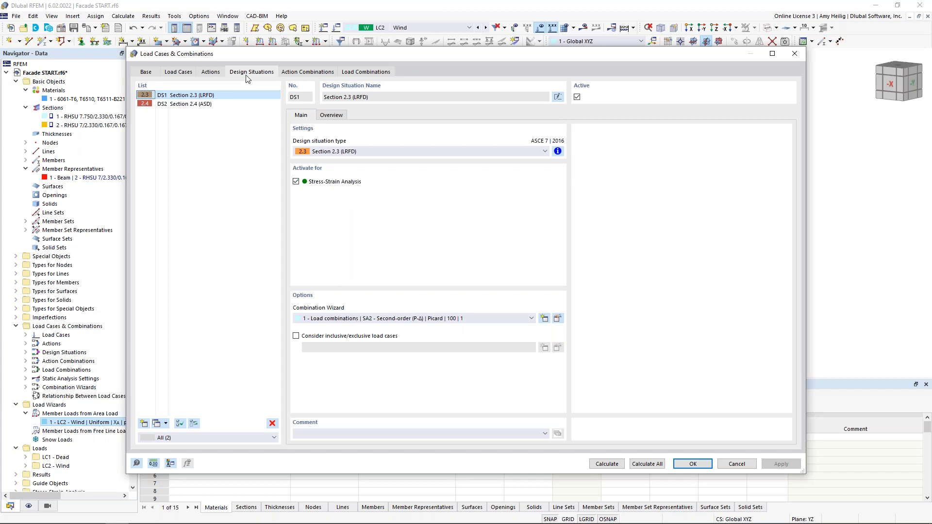
pyautogui.click(228, 107)
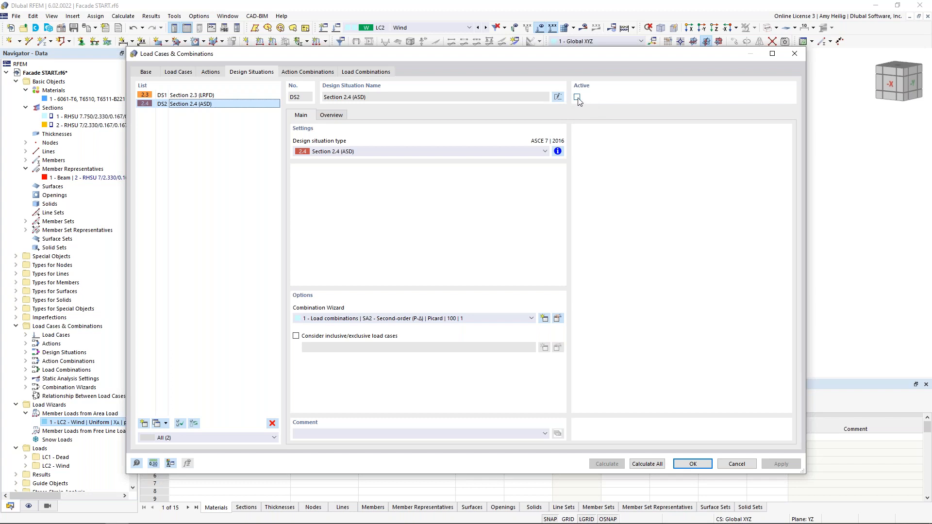
pyautogui.click(363, 72)
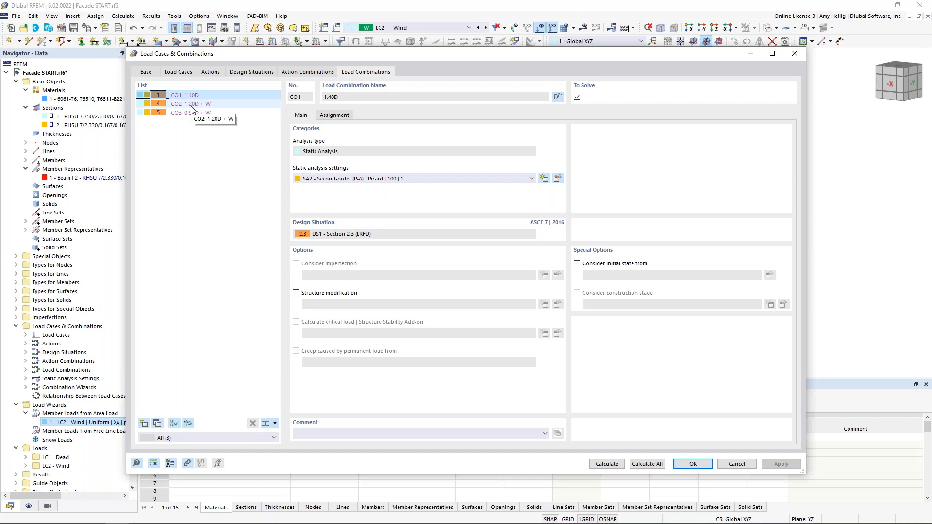
pyautogui.click(687, 465)
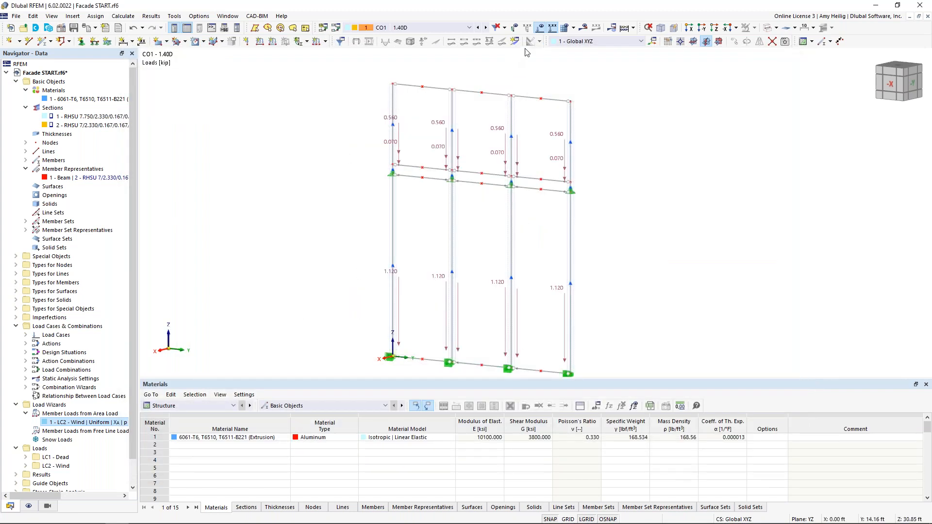
# Step: Hide the load display on the facade model and collapse all expanded categories in the data tree
pyautogui.click(539, 28)
pyautogui.keyDown('ctrl'); pyautogui.moveTo(340, 212); pyautogui.dragTo(379, 231, button='middle'); pyautogui.keyUp('ctrl')
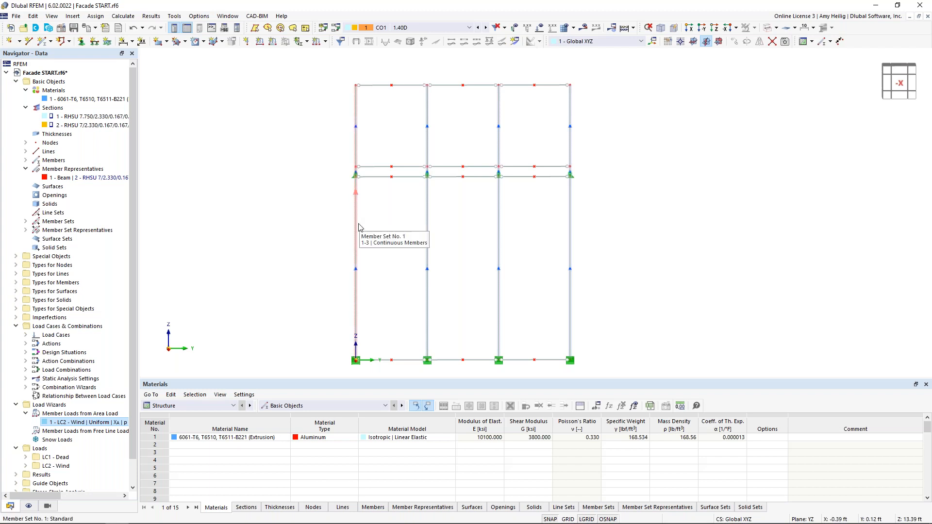
pyautogui.rightClick(75, 86)
pyautogui.click(118, 163)
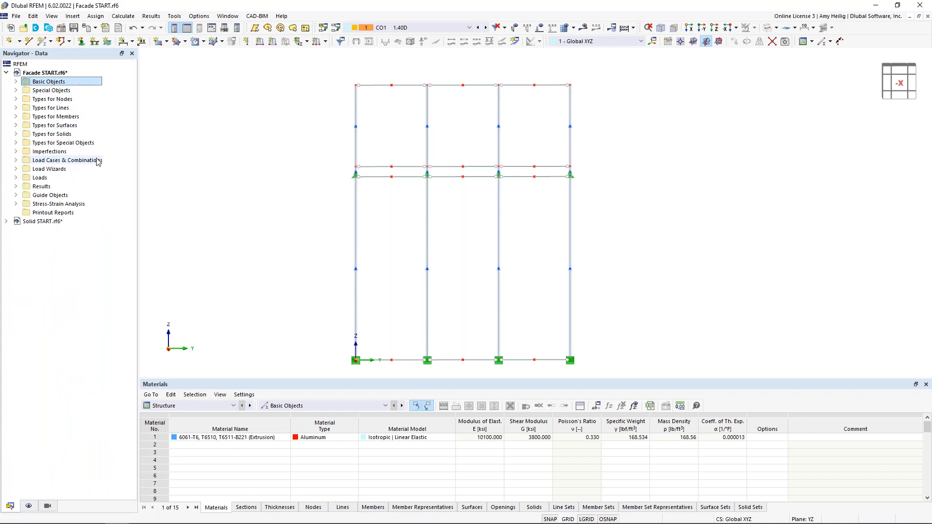
# Step: Open the default member configuration of the Stress-Strain Analysis and examine the available stress types and the bending stress formulas
pyautogui.click(16, 204)
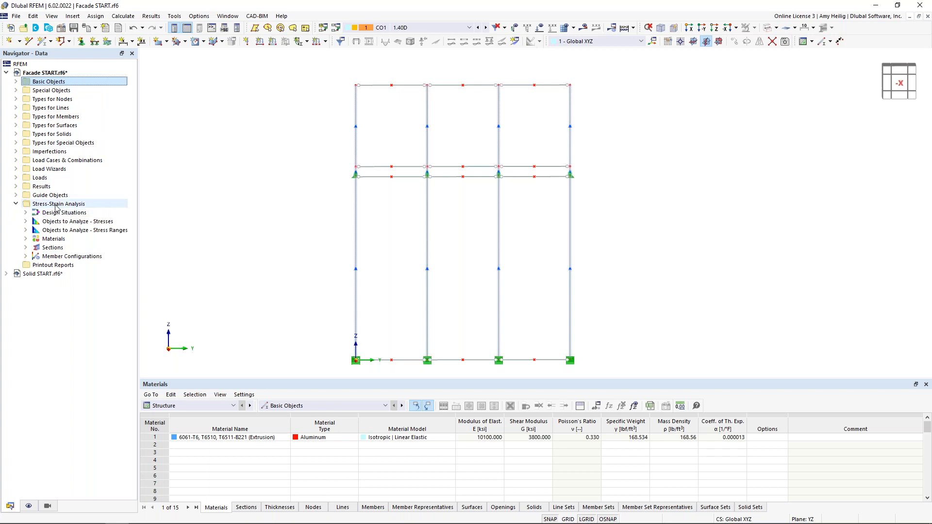
pyautogui.click(26, 256)
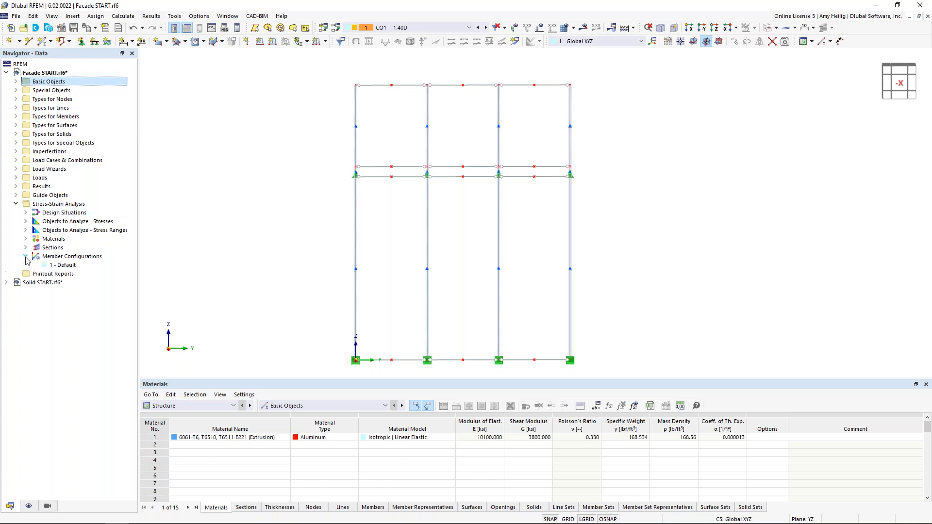
pyautogui.doubleClick(65, 266)
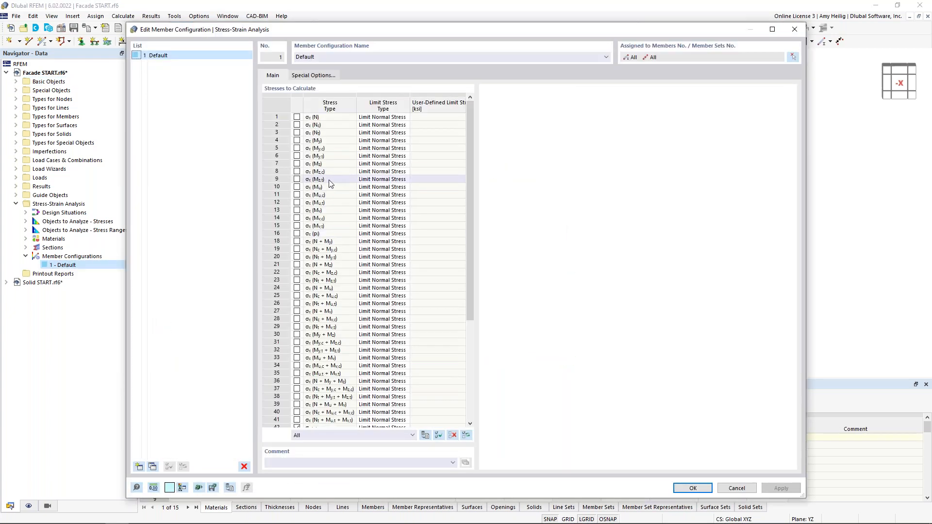
pyautogui.click(329, 127)
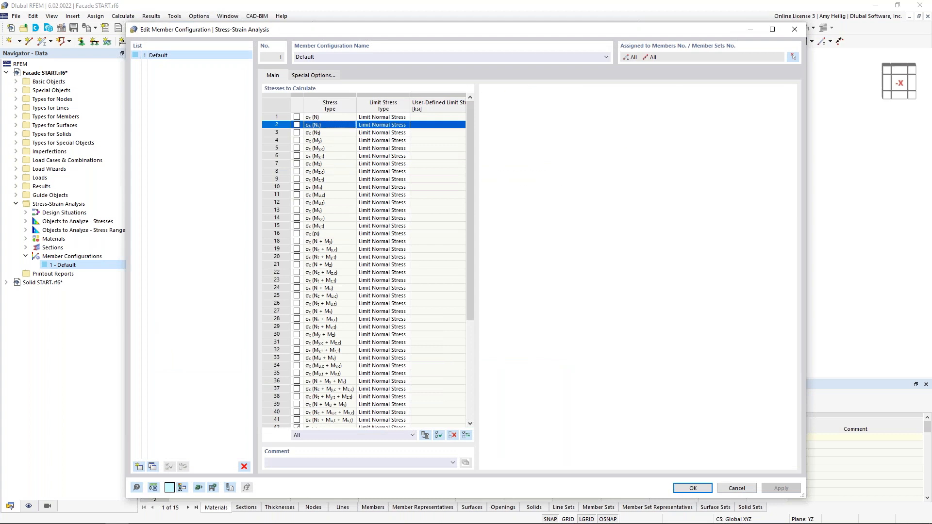
pyautogui.click(332, 166)
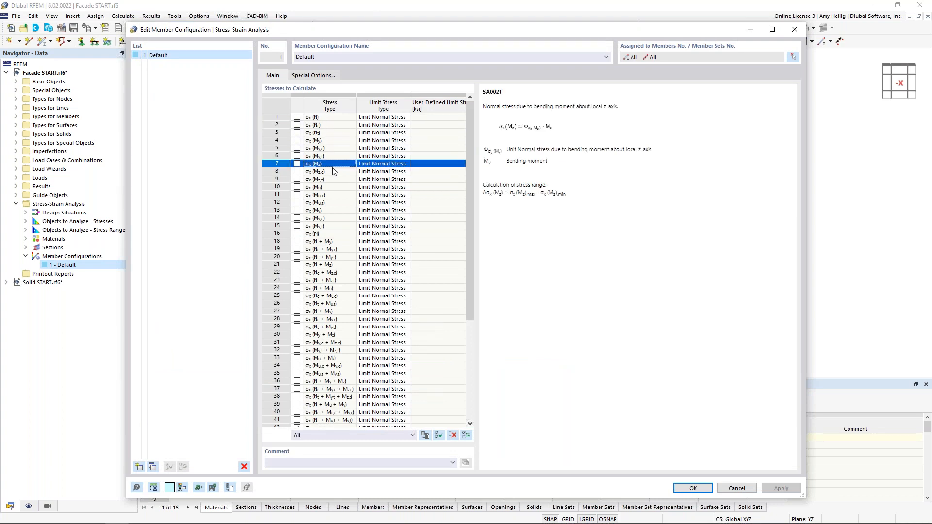
pyautogui.click(328, 141)
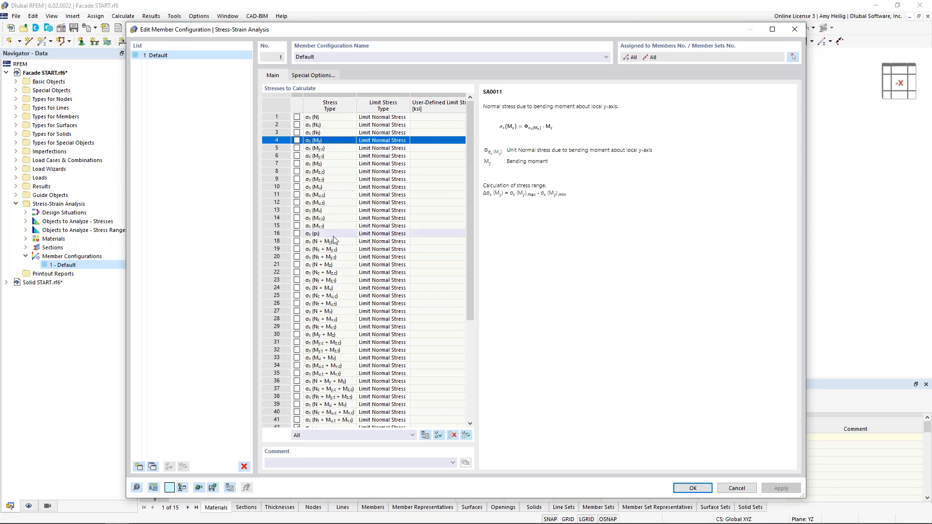
pyautogui.scroll(-6, 334, 238)
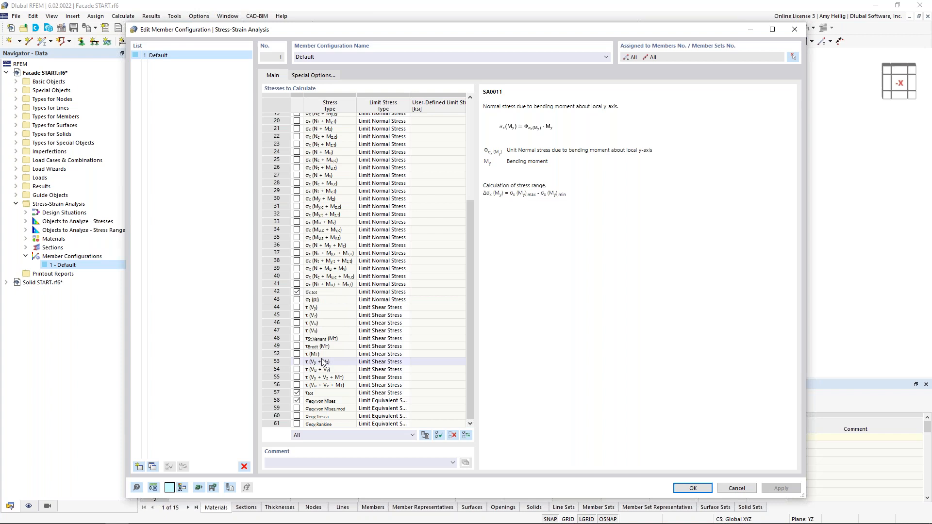
# Step: Exclude the total shear and total normal stresses from the calculation, keeping only von Mises equivalent stress with the Limit Equivalent Stress type
pyautogui.click(297, 393)
pyautogui.click(296, 293)
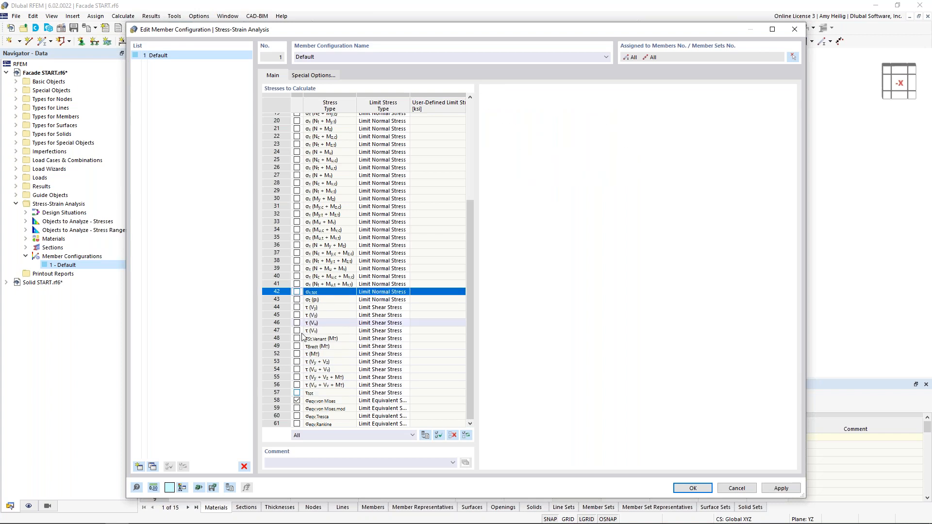
pyautogui.click(319, 401)
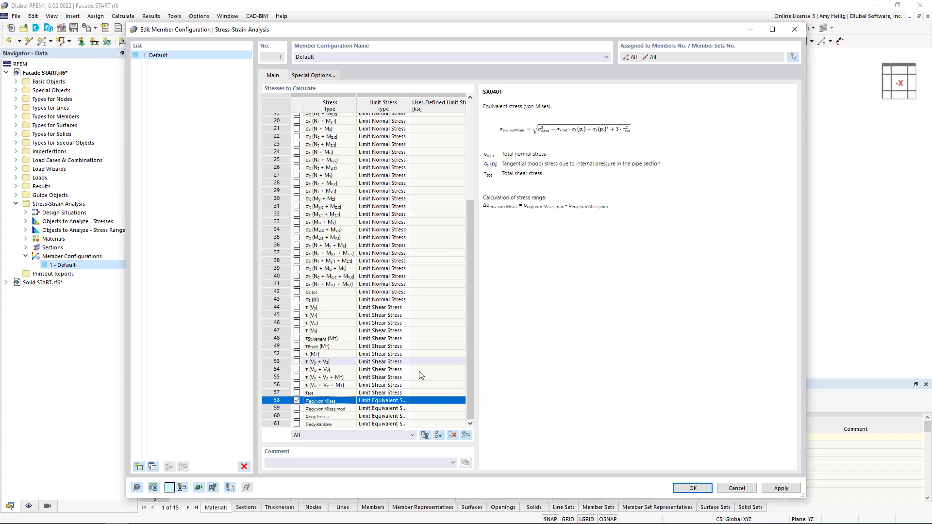
pyautogui.click(394, 403)
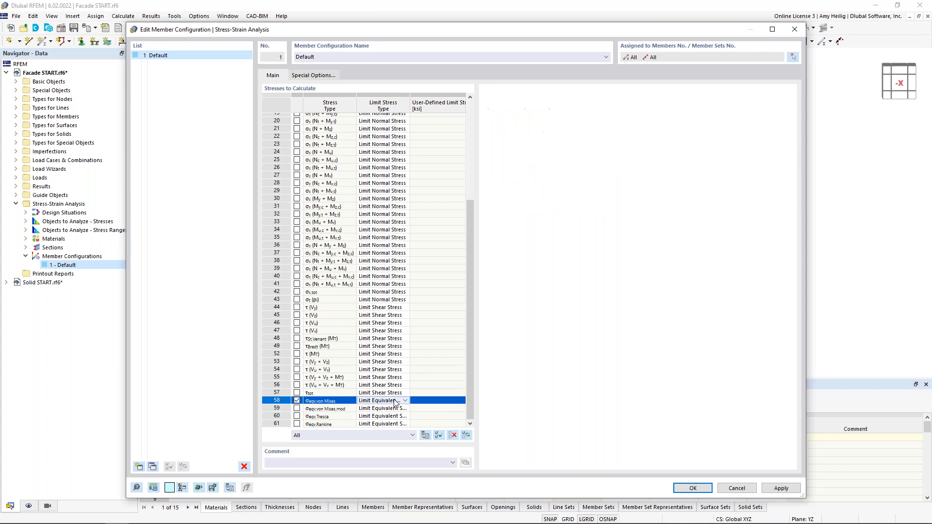
pyautogui.click(407, 402)
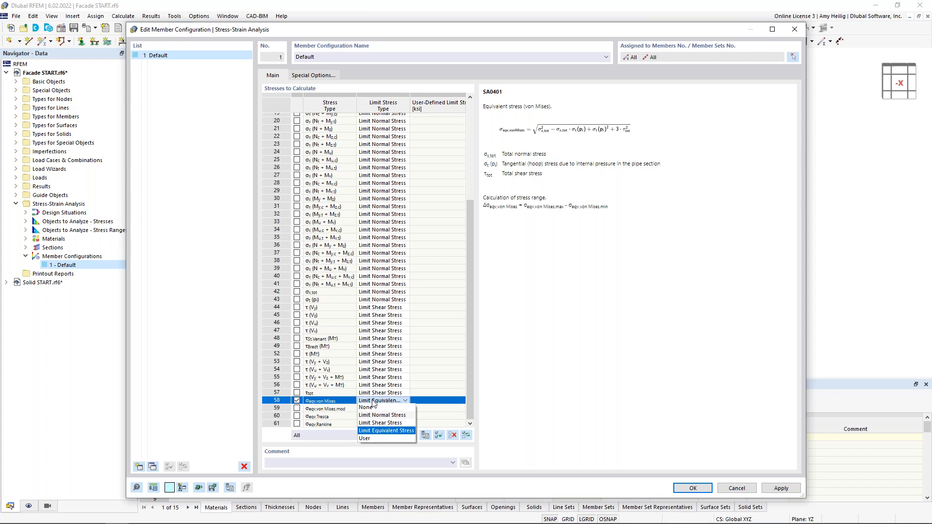
pyautogui.click(552, 354)
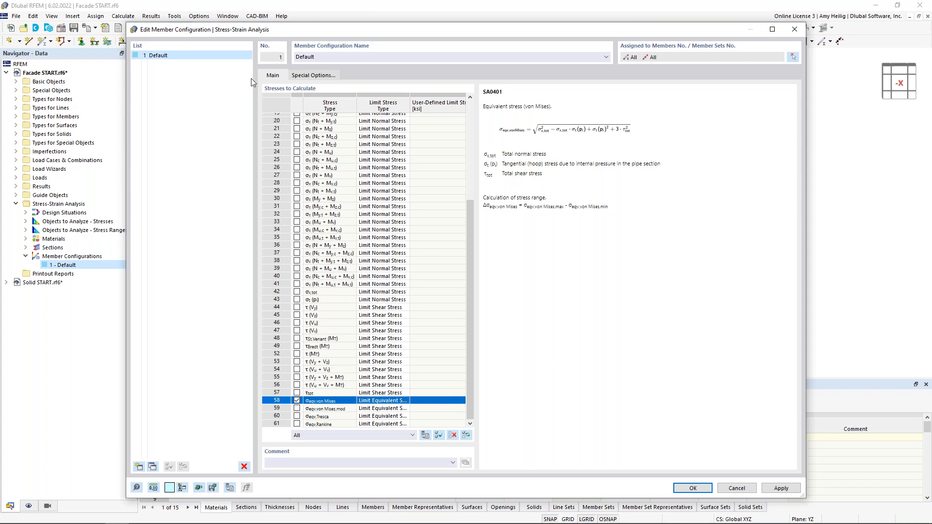
# Step: Rename member configuration 1 as Von Mises
pyautogui.doubleClick(305, 56)
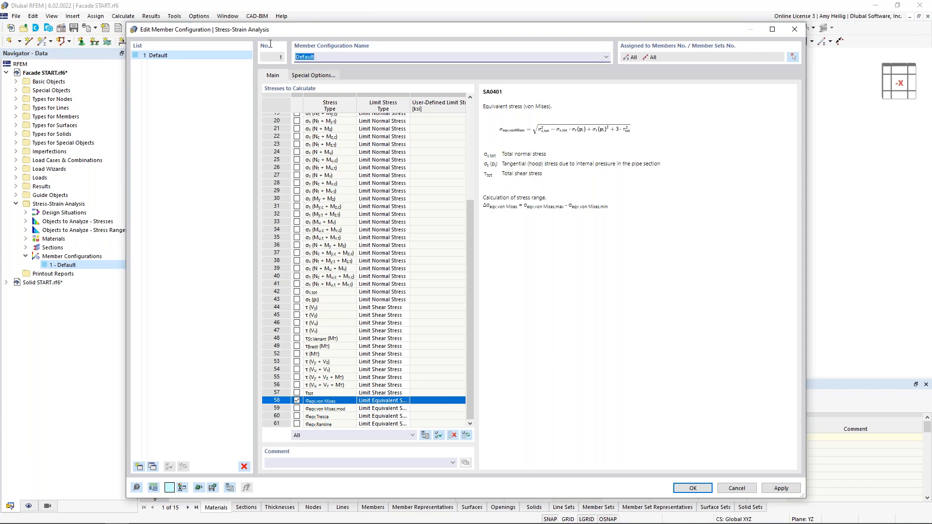
pyautogui.write('Von ')
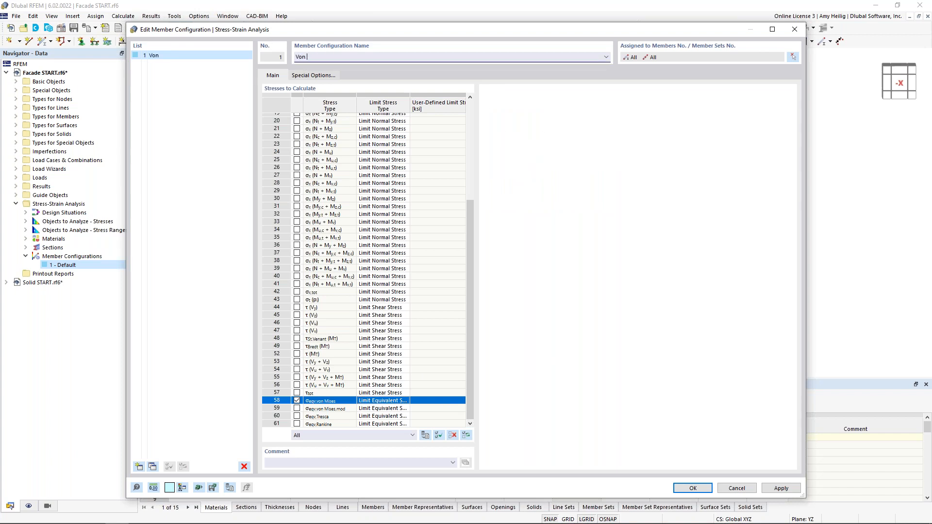
pyautogui.write('Mises')
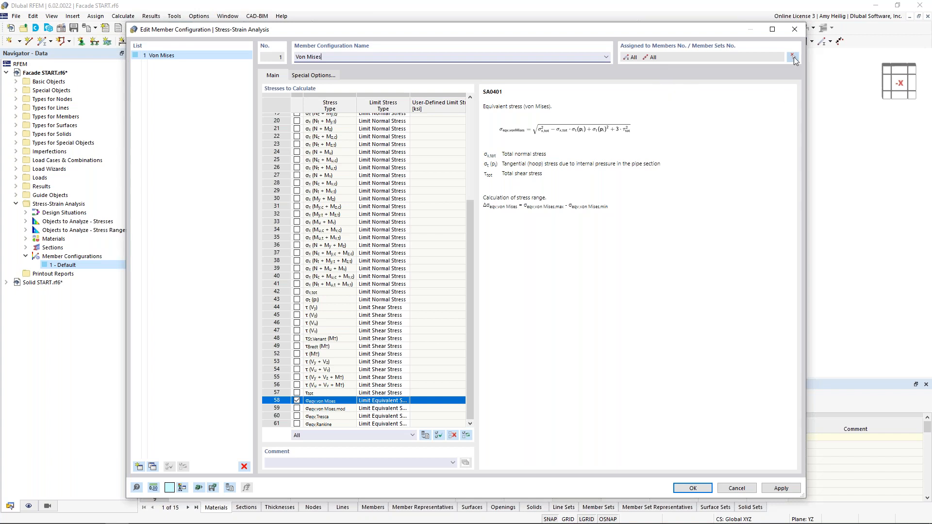
# Step: Assign the Von Mises configuration to all four vertical mullions, covering members 1-12 and member sets 1-4
pyautogui.click(792, 58)
pyautogui.moveTo(343, 85); pyautogui.dragTo(359, 367)
pyautogui.moveTo(420, 57); pyautogui.dragTo(449, 361)
pyautogui.moveTo(489, 56); pyautogui.dragTo(517, 355)
pyautogui.moveTo(559, 54); pyautogui.dragTo(591, 355)
pyautogui.click(174, 178)
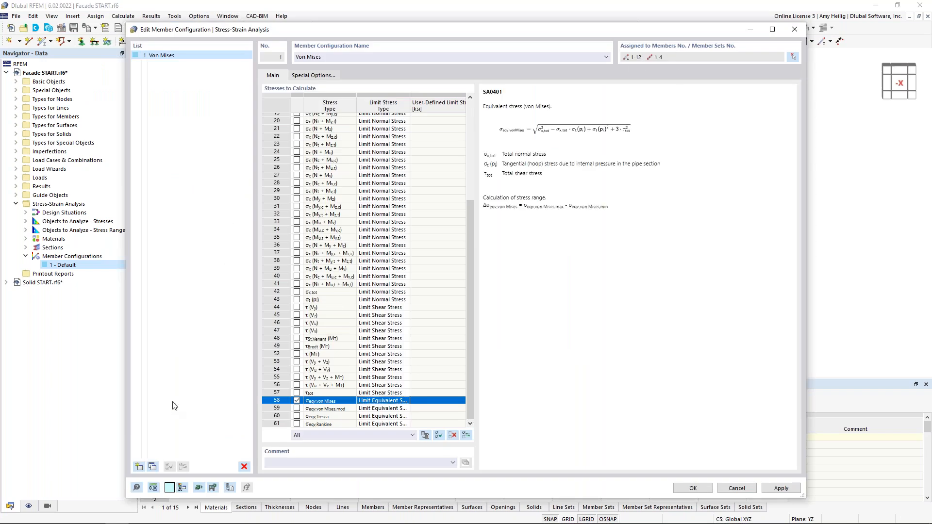
# Step: Duplicate the Von Mises configuration and replace its von Mises equivalent stress with the Tresca equivalent stress
pyautogui.click(152, 467)
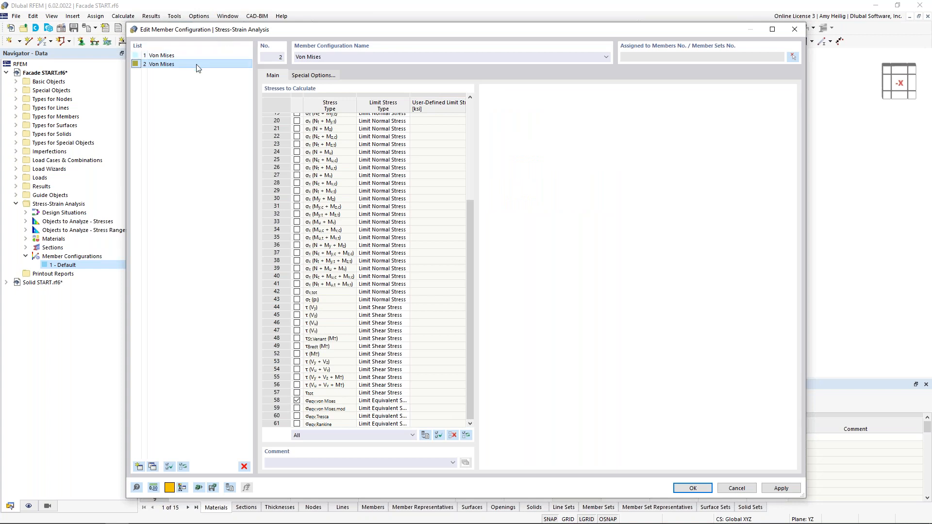
pyautogui.click(297, 401)
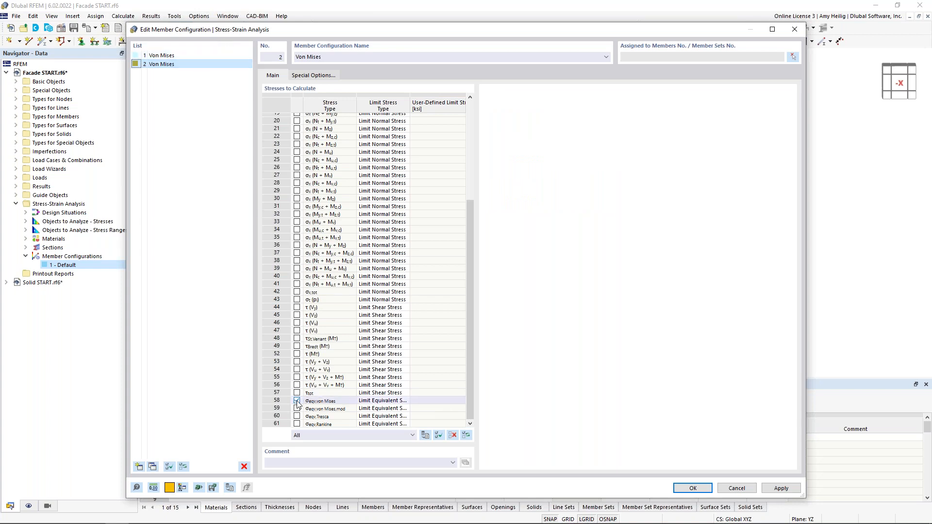
pyautogui.click(297, 415)
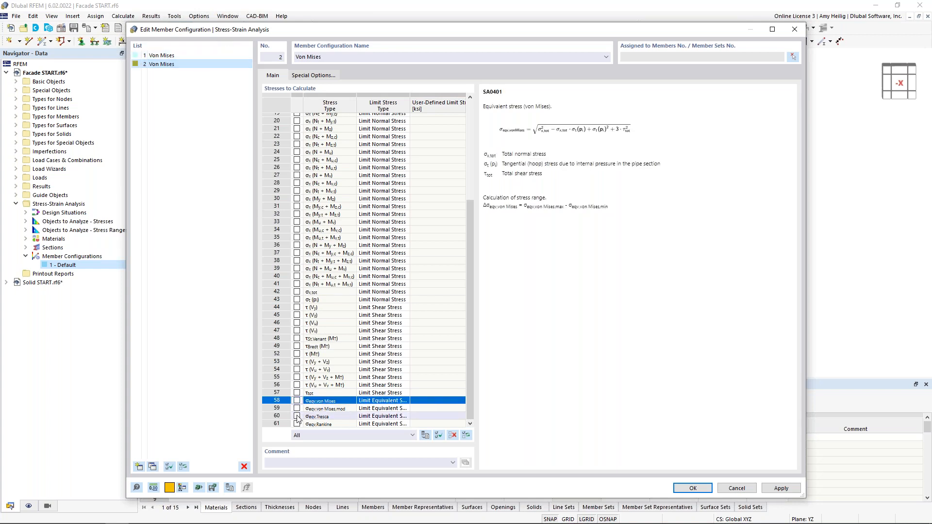
pyautogui.click(311, 417)
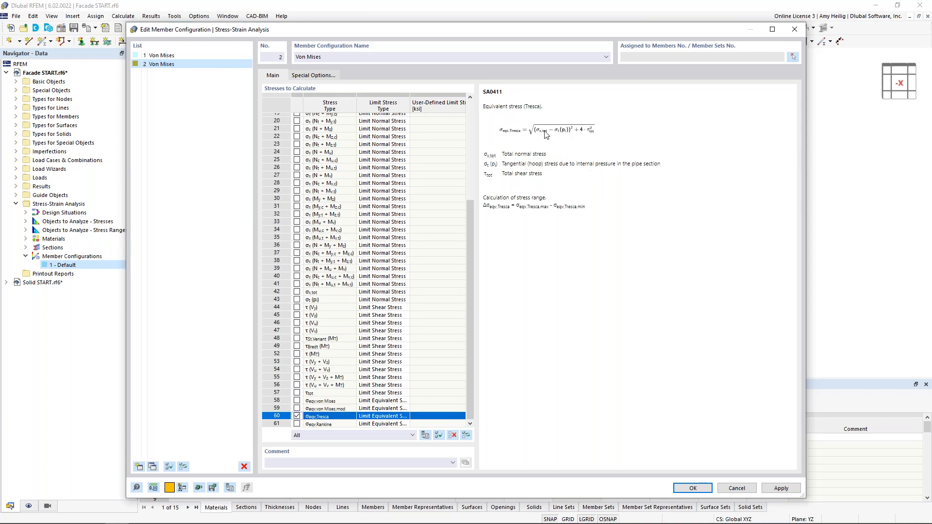
# Step: Rename member configuration 2 as Tresca
pyautogui.click(324, 57)
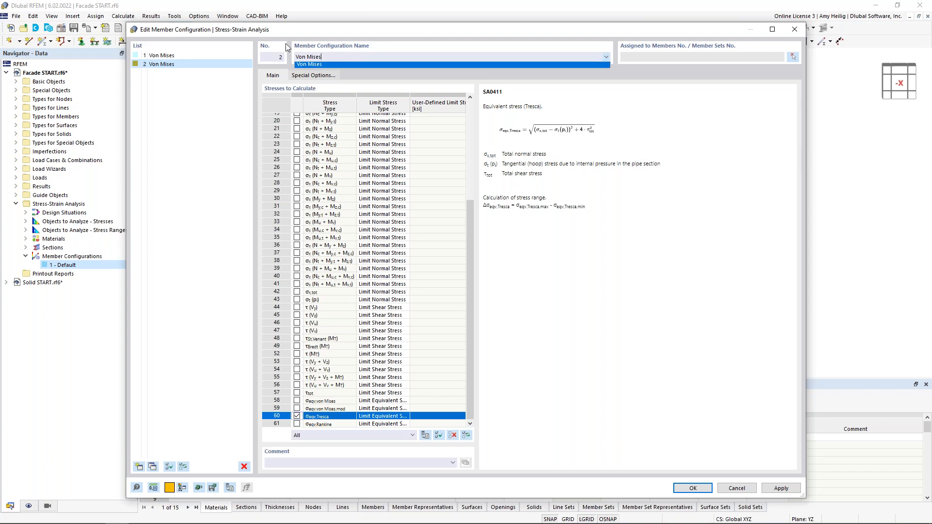
pyautogui.click(336, 60)
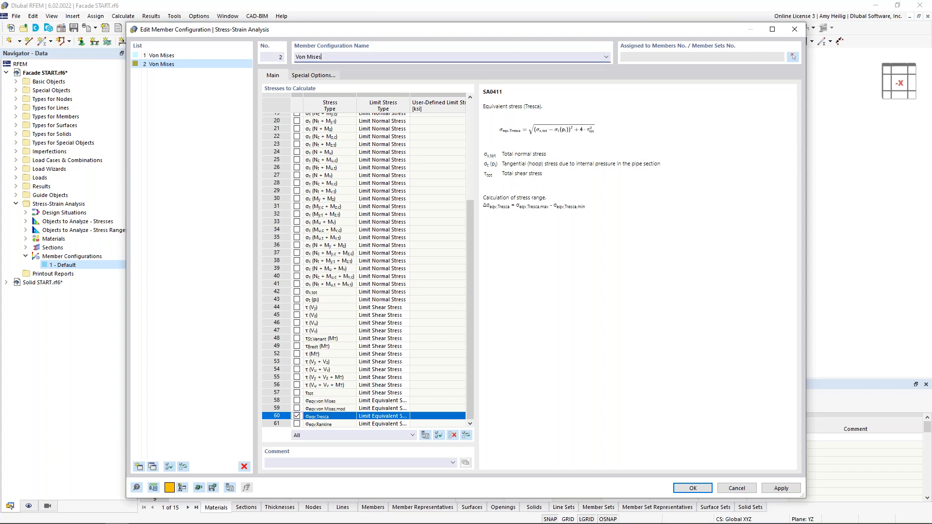
pyautogui.press('BackSpace')
pyautogui.press('BackSpace')
pyautogui.press('BackSpace')
pyautogui.press('BackSpace')
pyautogui.press('BackSpace')
pyautogui.press('BackSpace')
pyautogui.press('BackSpace')
pyautogui.press('BackSpace')
pyautogui.press('BackSpace')
pyautogui.write('Tres')
# Step: Assign the Tresca configuration to all horizontal members 13-24 and save the member configurations
pyautogui.click(793, 58)
pyautogui.moveTo(352, 57); pyautogui.dragTo(606, 80)
pyautogui.moveTo(345, 140); pyautogui.dragTo(590, 153)
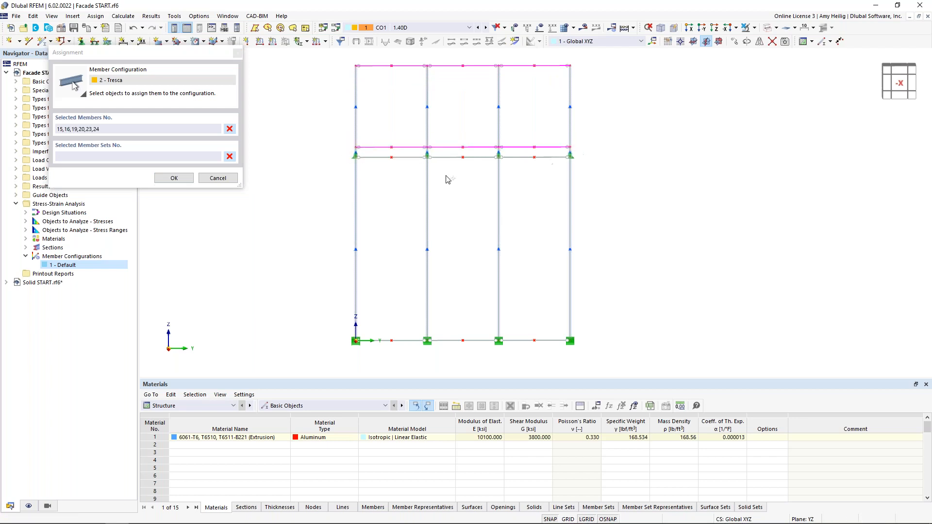
pyautogui.moveTo(335, 152); pyautogui.dragTo(589, 175)
pyautogui.moveTo(332, 326); pyautogui.dragTo(592, 353)
pyautogui.click(173, 178)
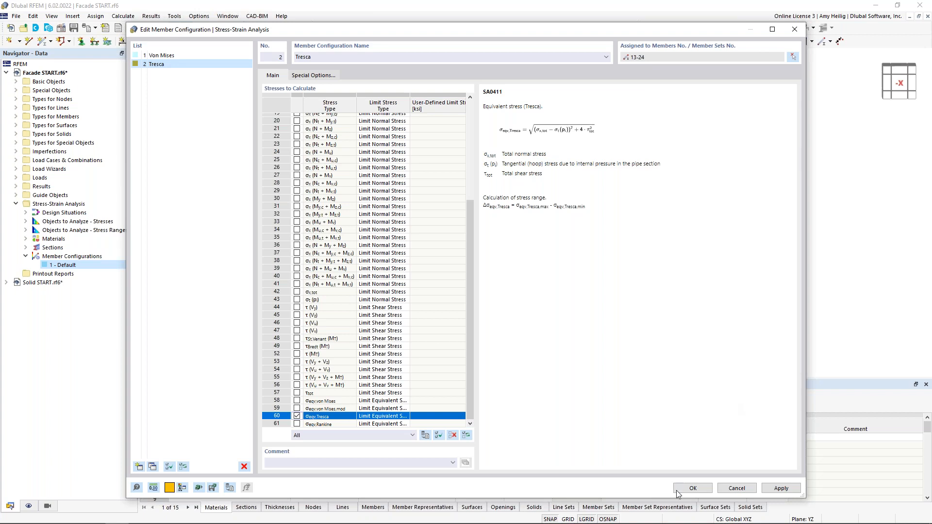
pyautogui.click(692, 488)
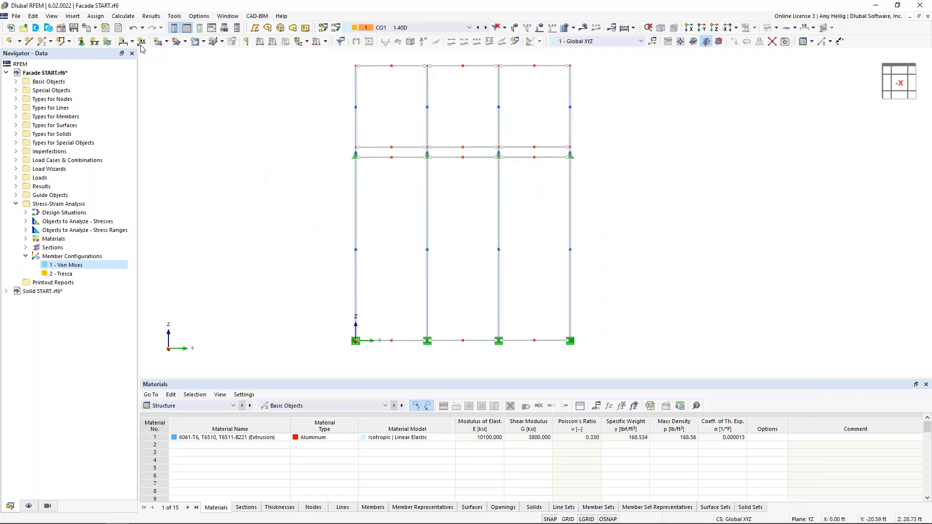
# Step: Calculate the model and switch the result display to load combination CO2 (1.20D + W)
pyautogui.click(123, 15)
pyautogui.click(135, 39)
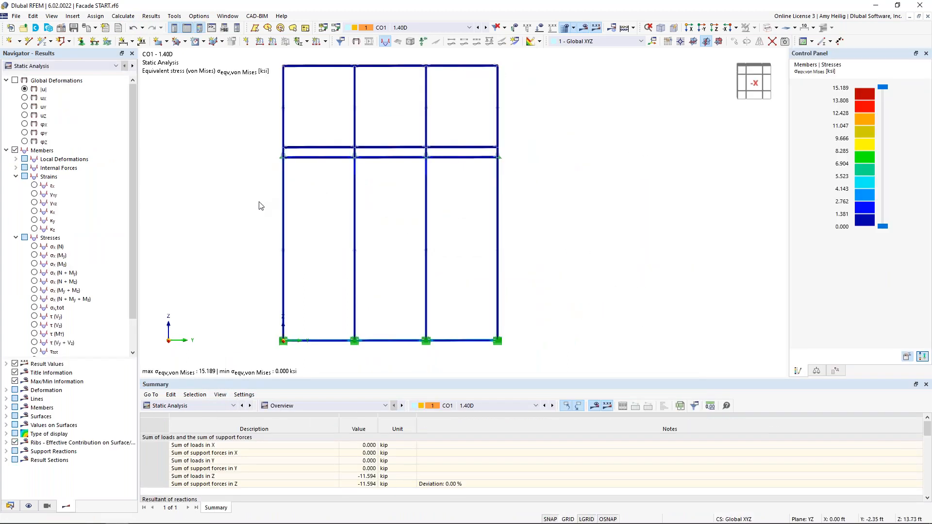
pyautogui.moveTo(256, 202); pyautogui.dragTo(327, 204, button='middle')
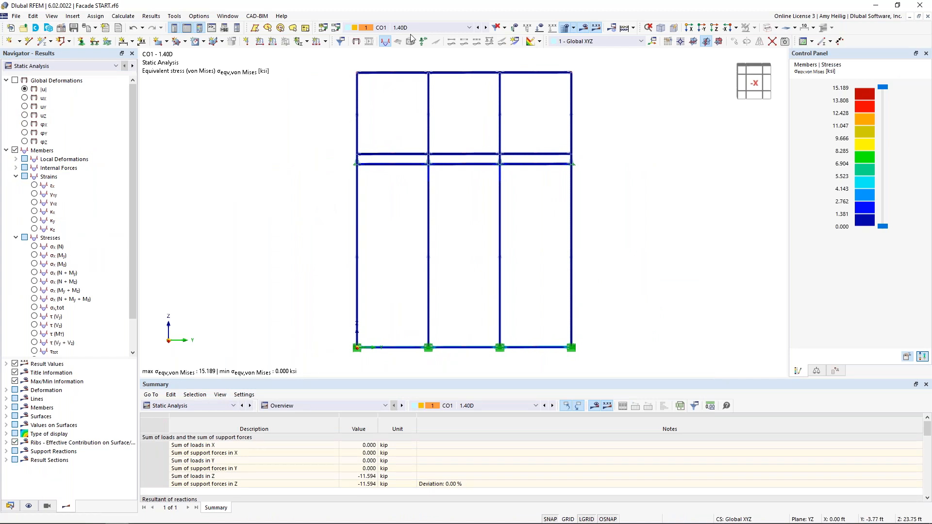
pyautogui.click(425, 29)
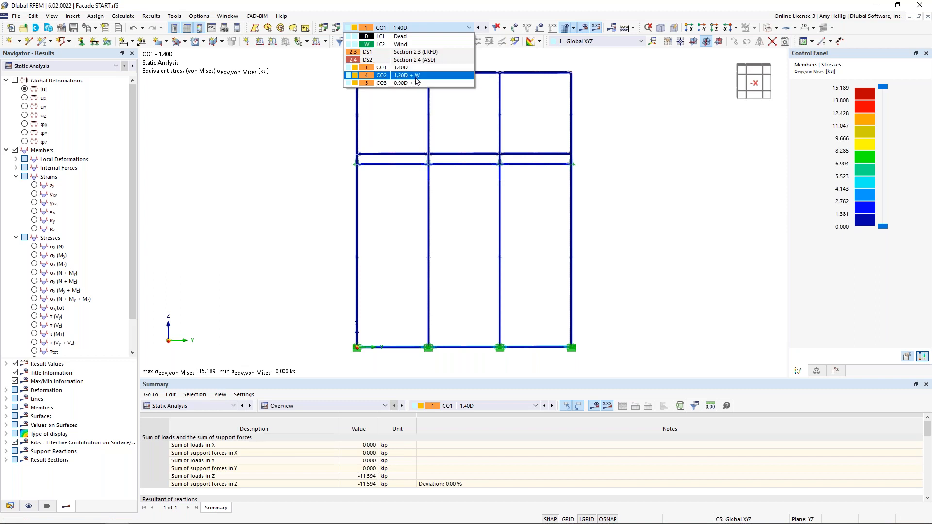
pyautogui.click(416, 75)
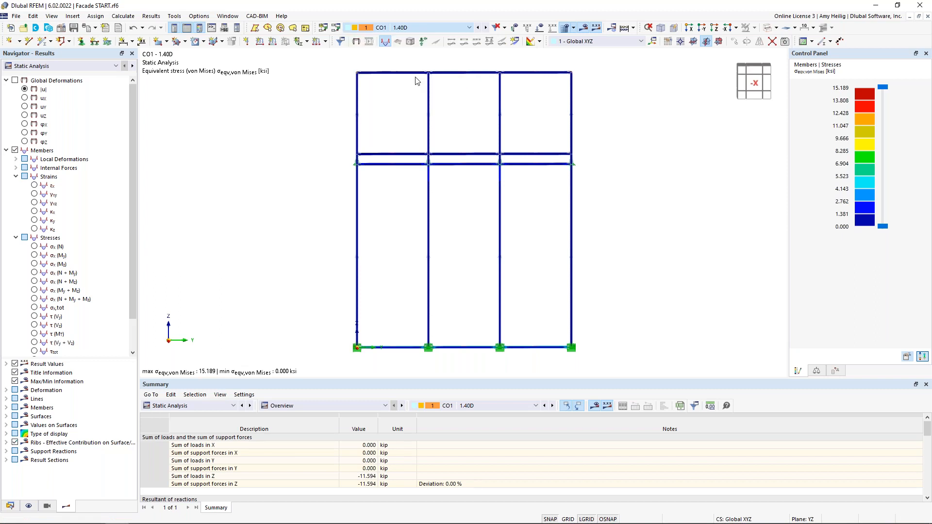
# Step: Keep the Static Analysis results selected and display the global deformations |u| on the model
pyautogui.click(39, 67)
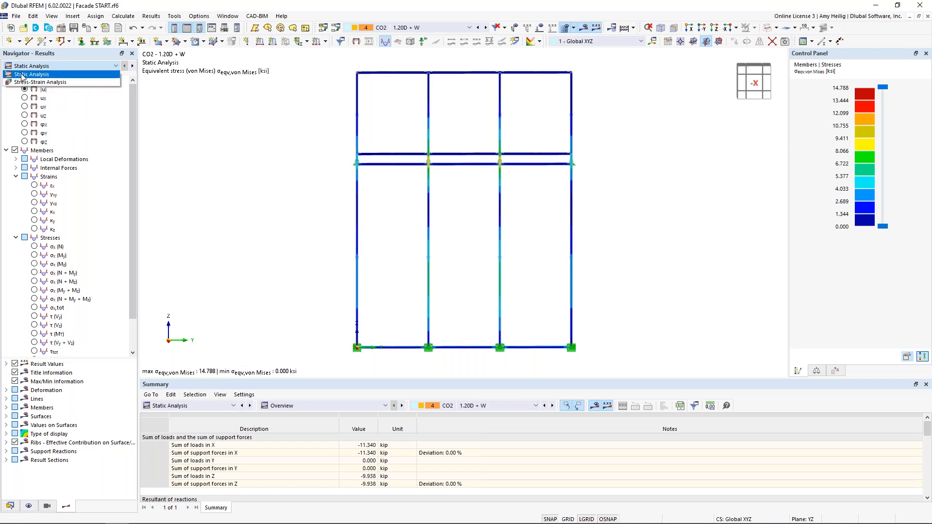
pyautogui.click(22, 75)
pyautogui.click(15, 81)
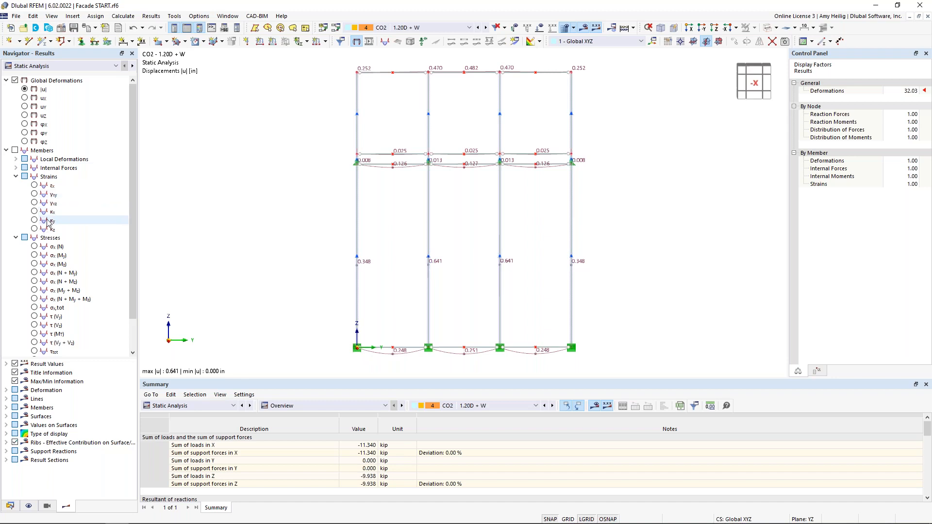
# Step: Review the member stresses σx (N) with their colour scale, then τ (Vy) and the von Mises equivalent stress
pyautogui.scroll(-2, 50, 223)
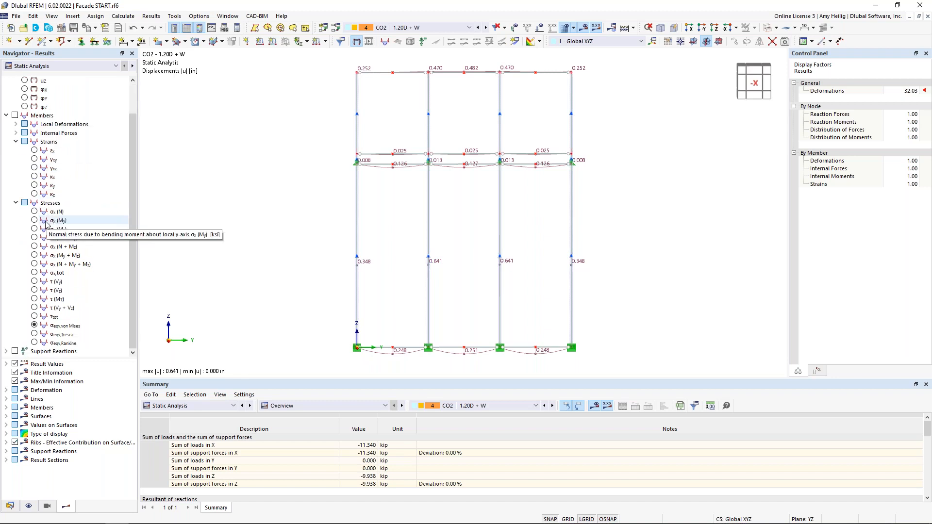
pyautogui.click(35, 212)
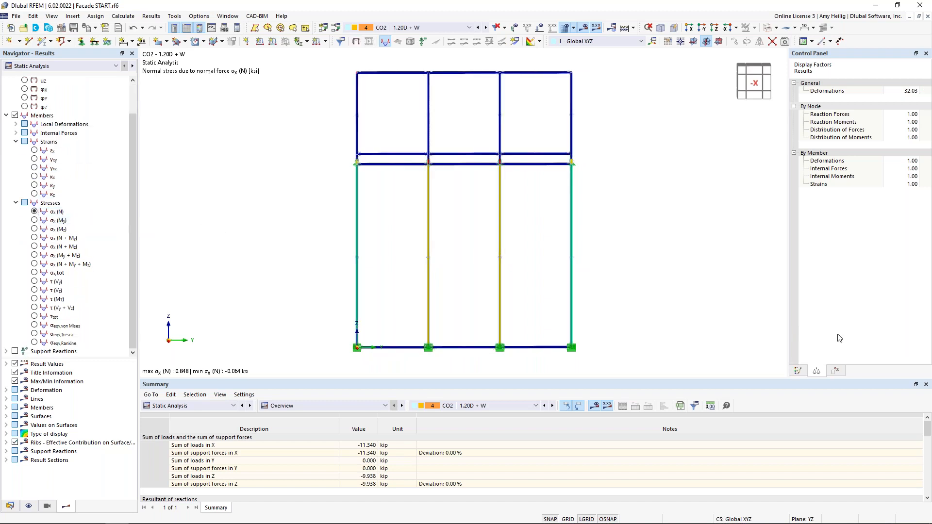
pyautogui.click(797, 371)
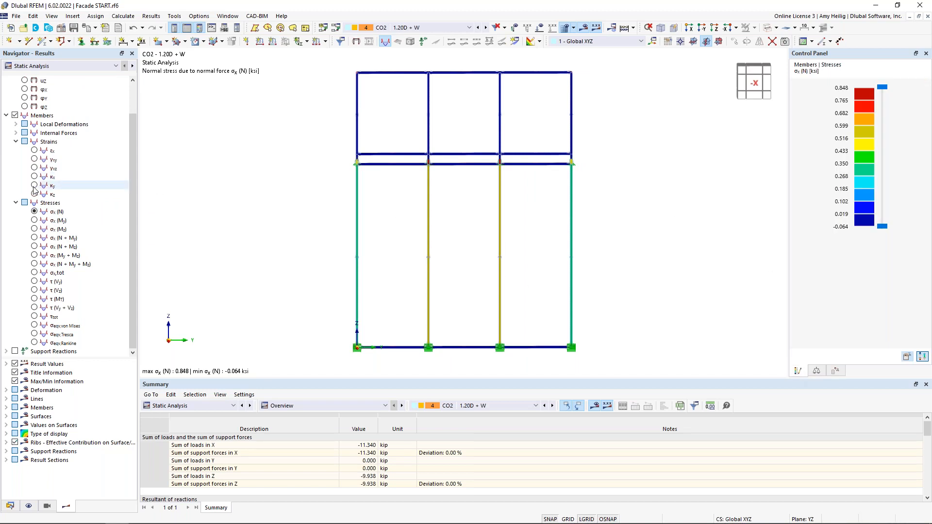
pyautogui.click(35, 281)
pyautogui.click(35, 325)
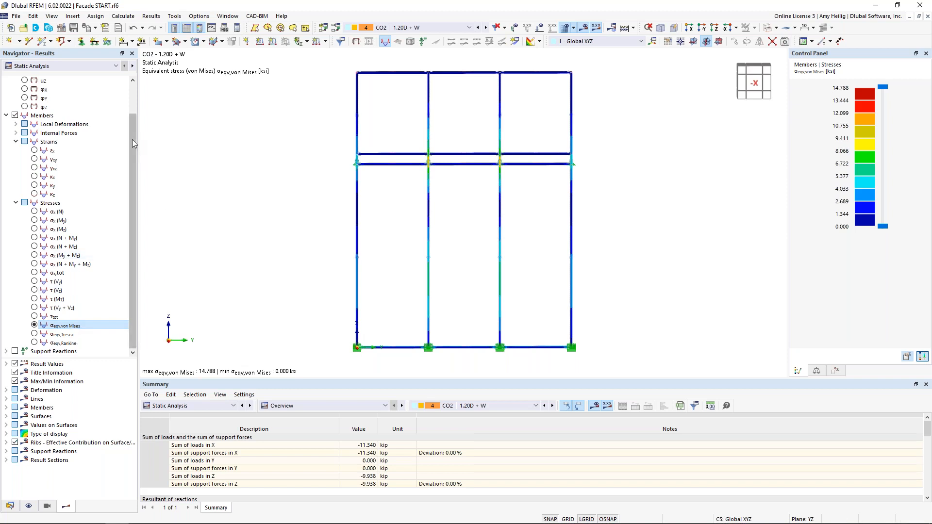
# Step: Switch to the Stress-Strain Analysis results, enlarge the results table and inspect the result details of the members 1-12 entry
pyautogui.click(109, 66)
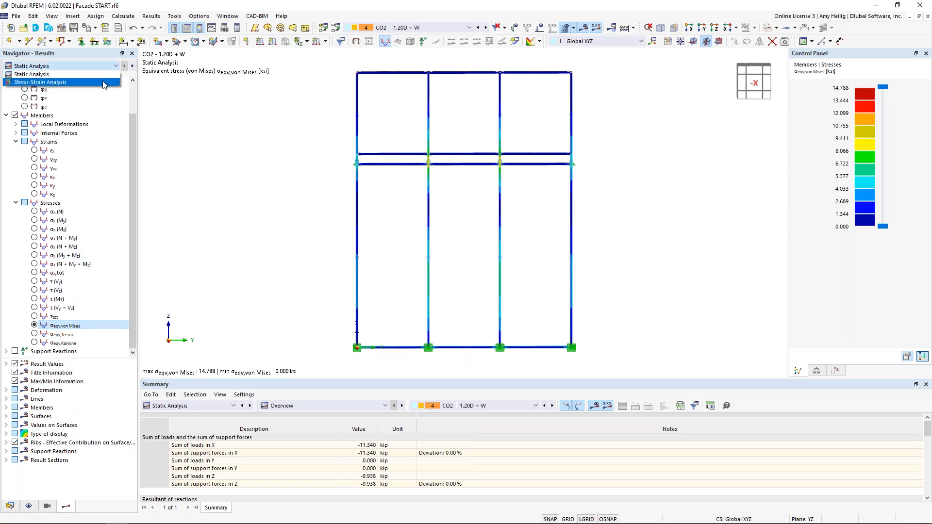
pyautogui.click(104, 83)
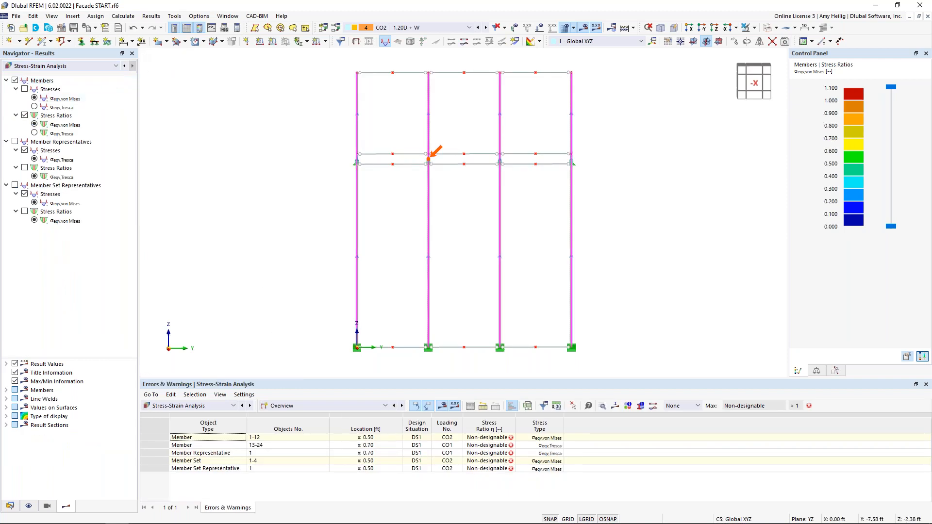
pyautogui.moveTo(282, 378); pyautogui.dragTo(290, 317)
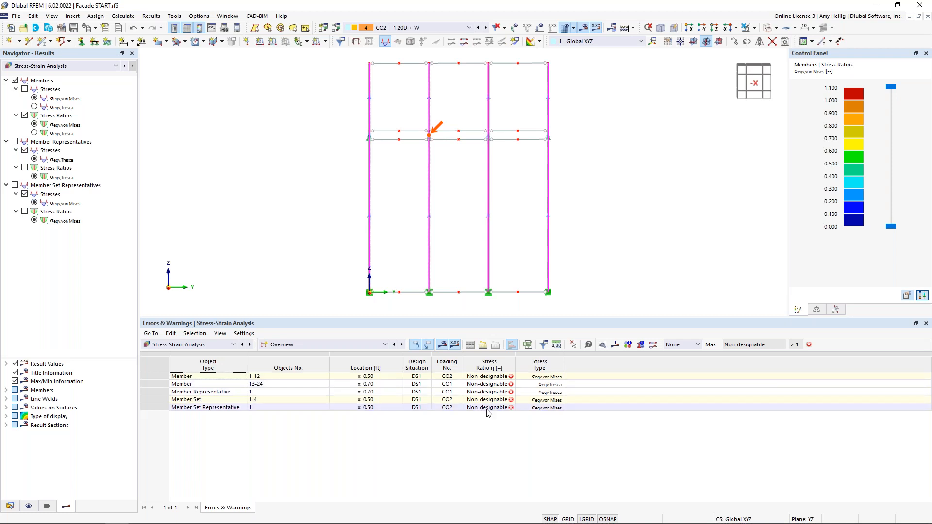
pyautogui.click(489, 377)
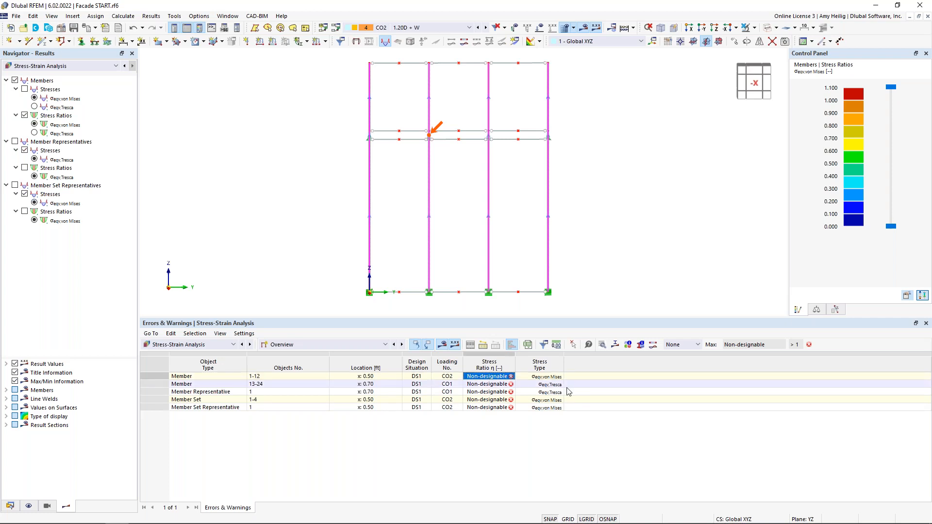
pyautogui.click(602, 347)
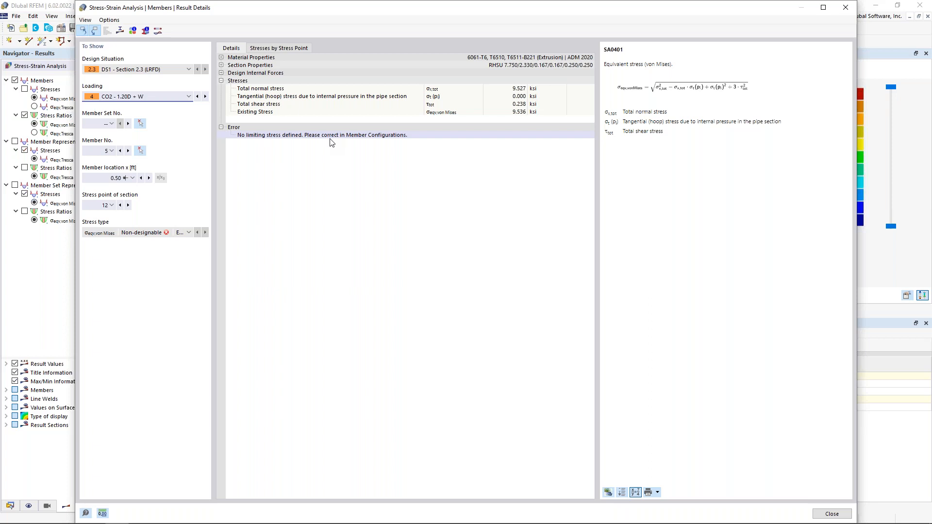
pyautogui.click(831, 514)
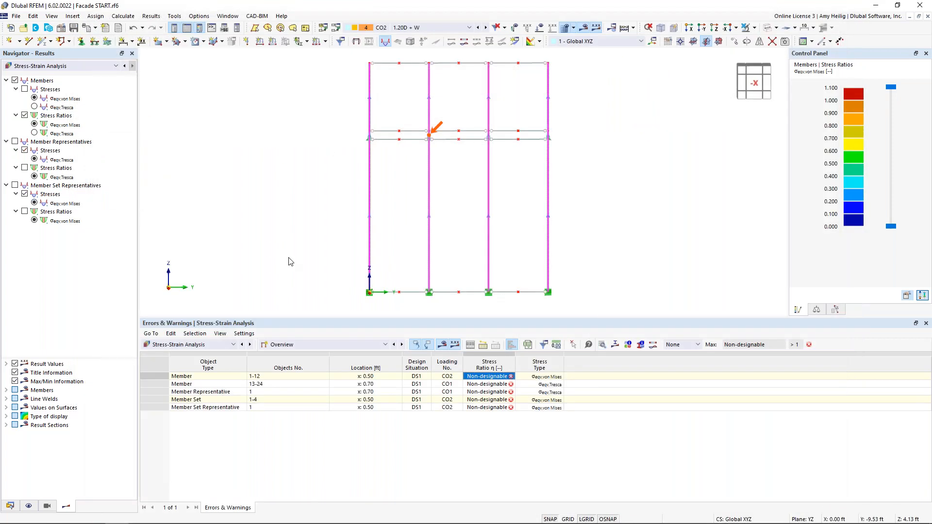
# Step: Examine the material values of the 6061-T6 aluminum material, leaving its definition unedited
pyautogui.click(9, 506)
pyautogui.click(16, 81)
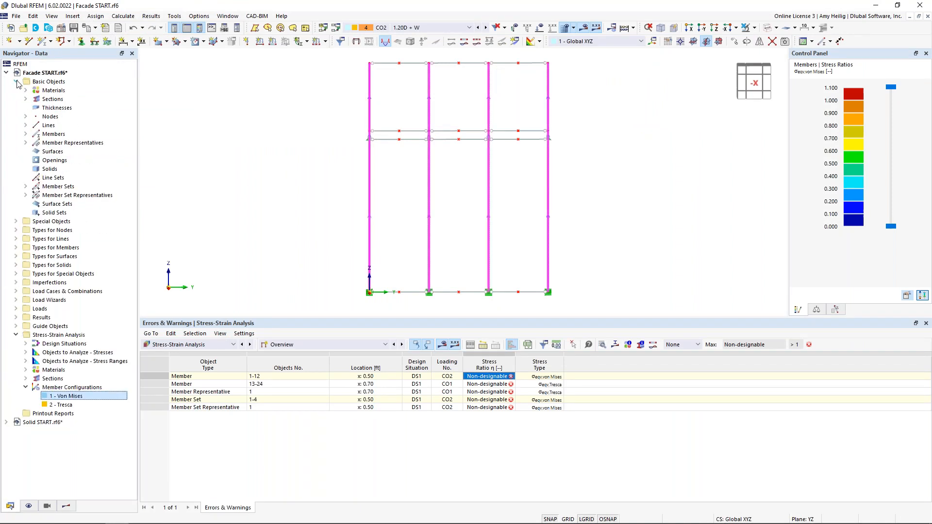
pyautogui.click(26, 90)
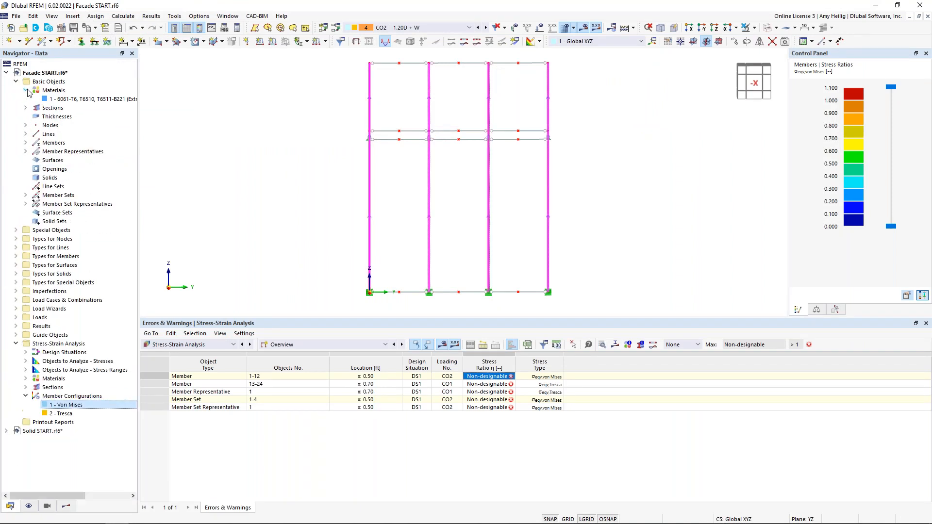
pyautogui.doubleClick(53, 99)
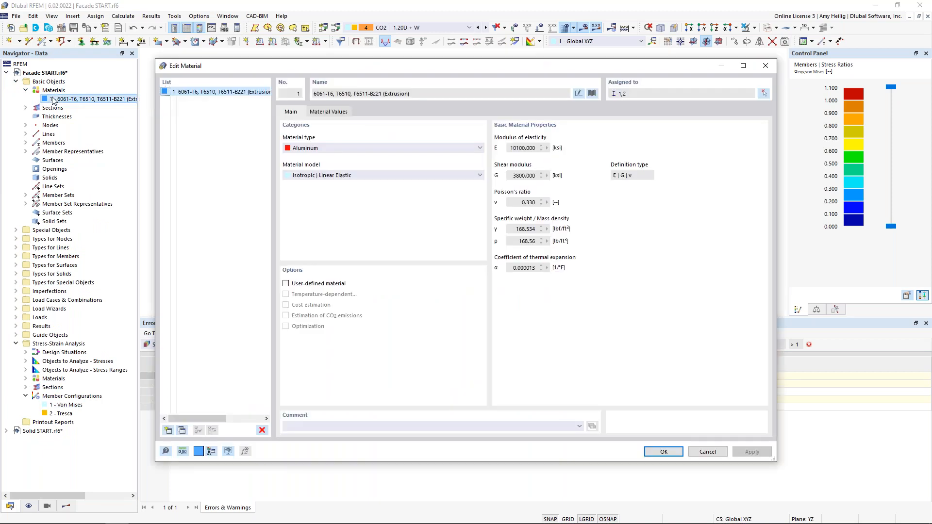
pyautogui.click(327, 112)
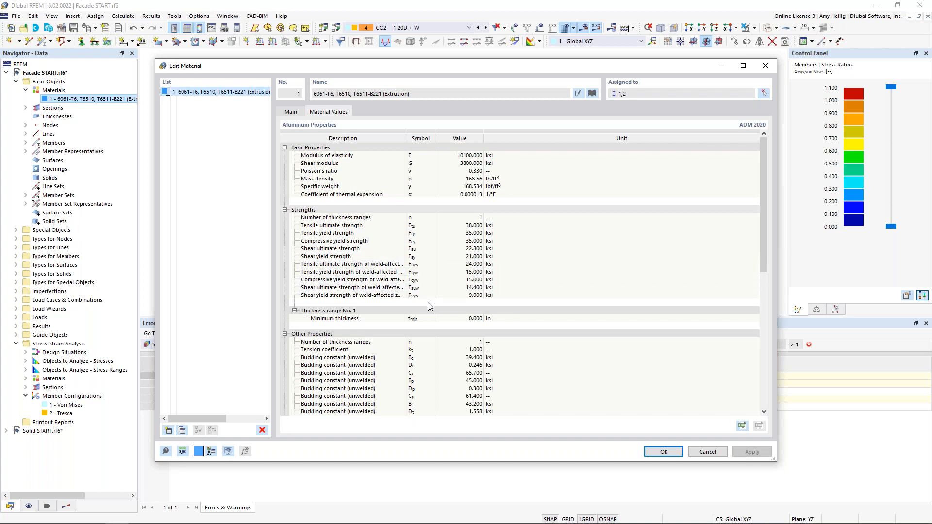
pyautogui.click(703, 452)
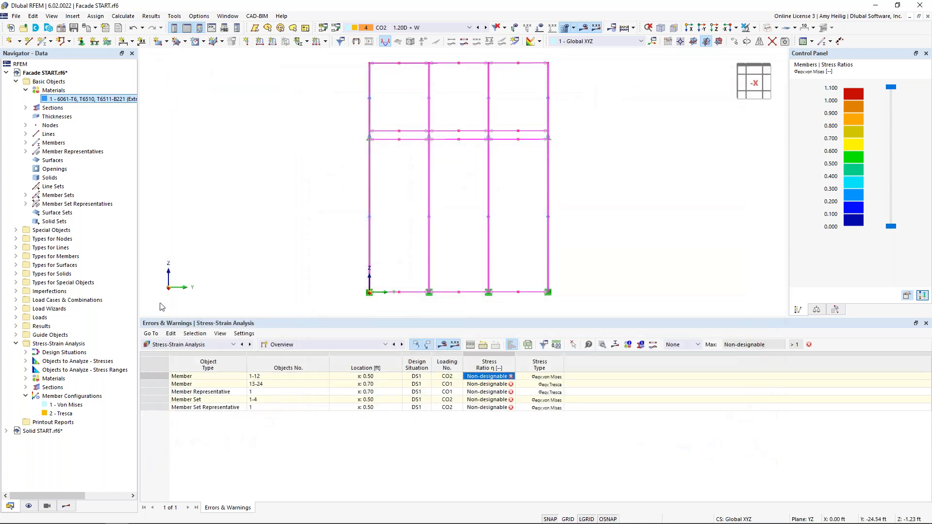
# Step: In the Von Mises member configuration, give the von Mises equivalent stress a user-defined limit of 35 ksi
pyautogui.doubleClick(80, 406)
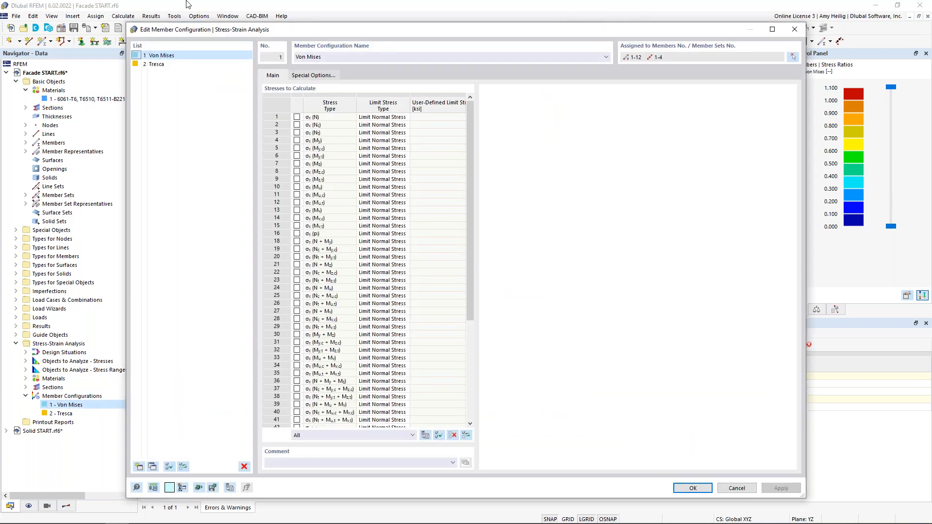
pyautogui.moveTo(471, 204); pyautogui.dragTo(482, 282)
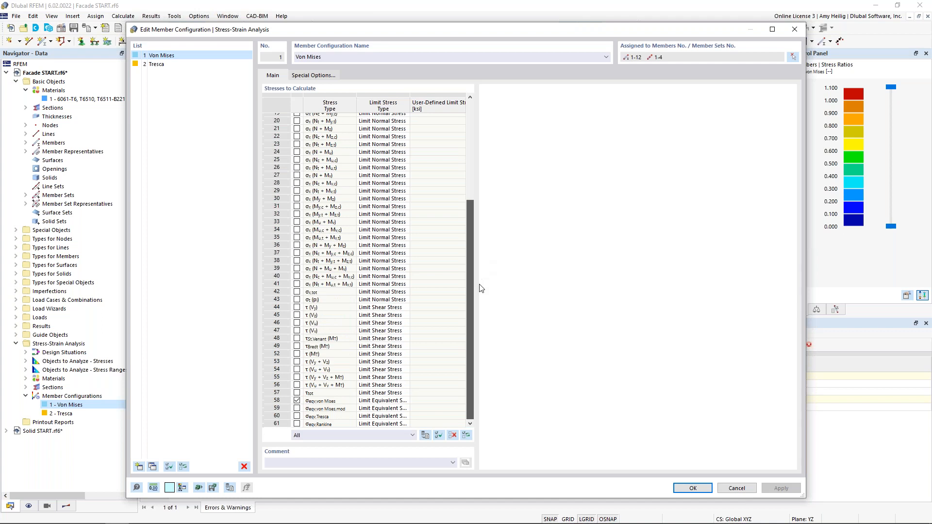
pyautogui.click(398, 400)
pyautogui.click(405, 401)
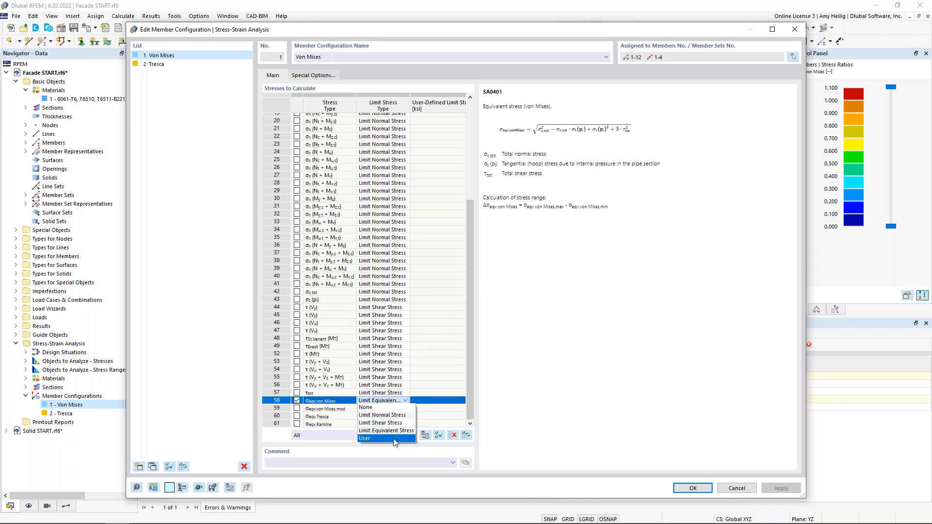
pyautogui.click(394, 439)
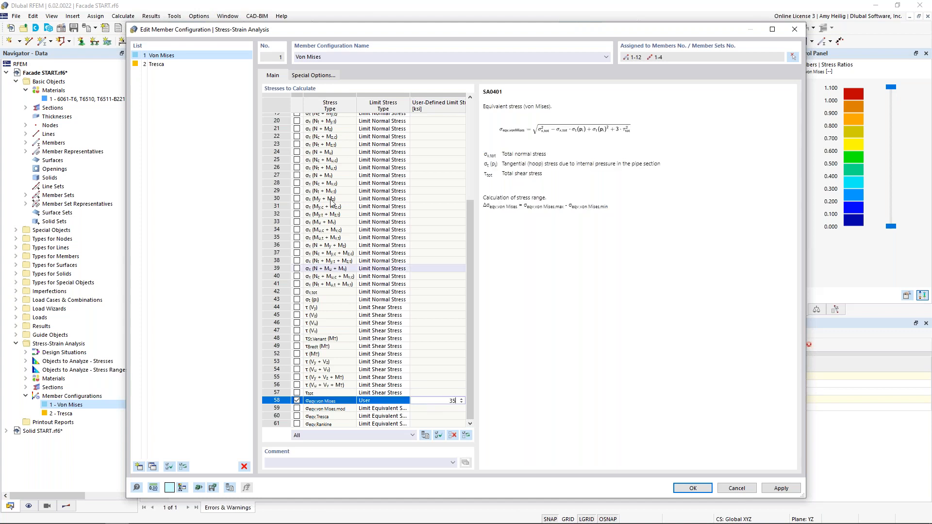
# Step: Give the Tresca equivalent stress in the Tresca configuration a user-defined limit of 35 ksi and save, accepting deletion of the Stress-Strain Analysis results
pyautogui.click(171, 64)
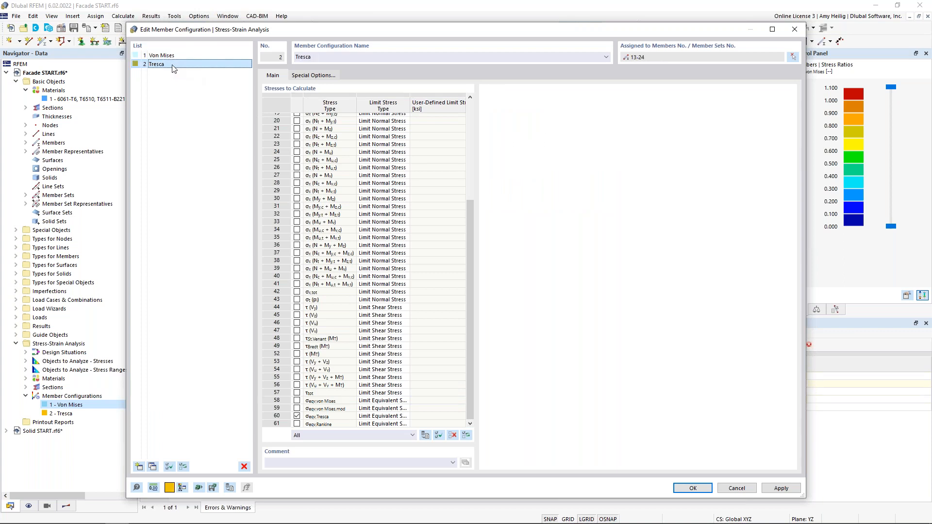
pyautogui.click(398, 416)
pyautogui.click(402, 416)
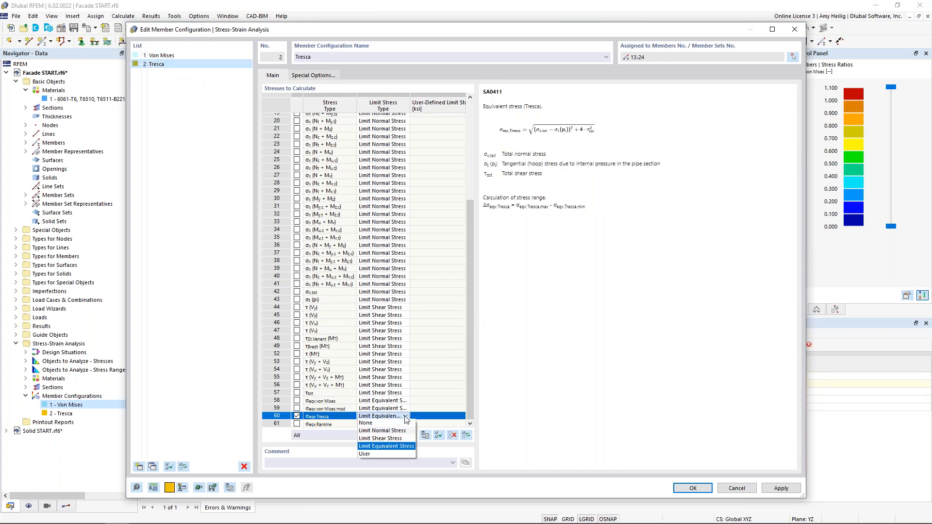
pyautogui.click(385, 454)
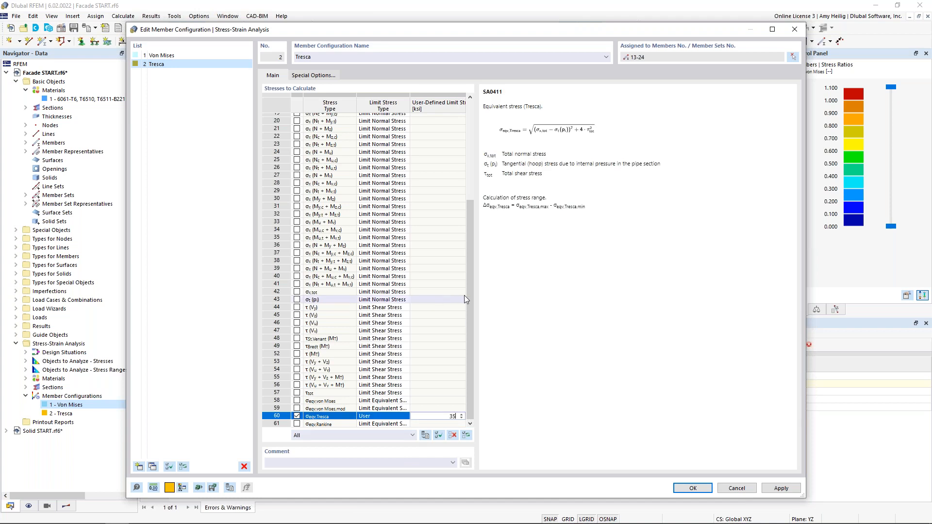
pyautogui.click(695, 488)
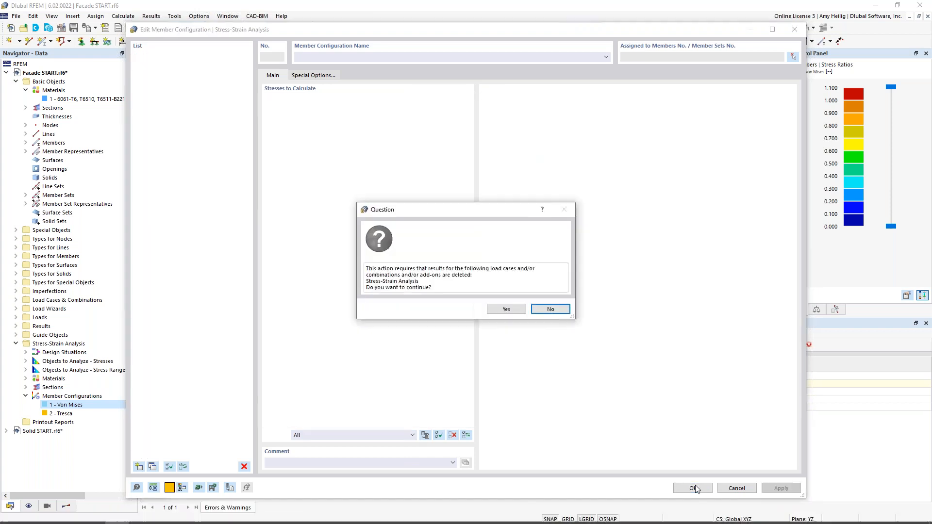
pyautogui.click(504, 309)
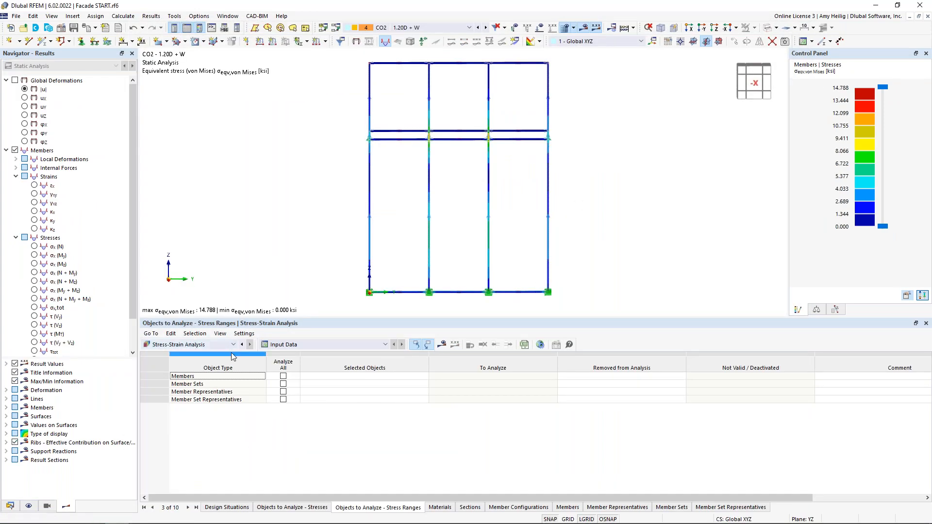
# Step: Check the design situations and the objects to analyze for stresses, then run the Stress-Strain Analysis calculation
pyautogui.click(227, 507)
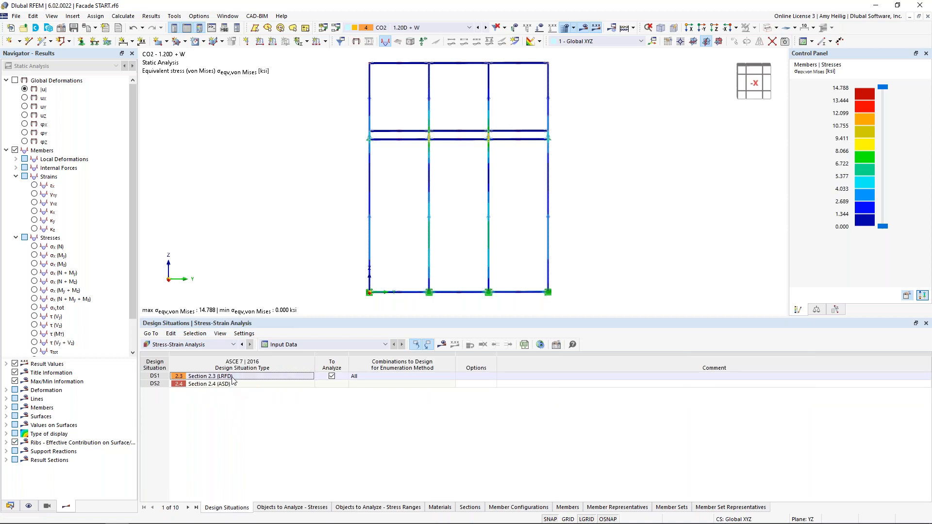
pyautogui.click(313, 507)
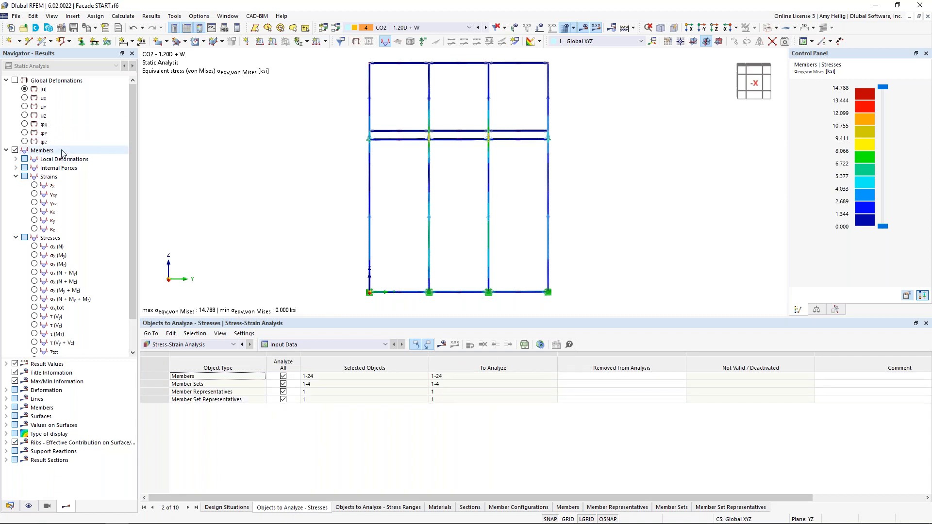
pyautogui.click(443, 345)
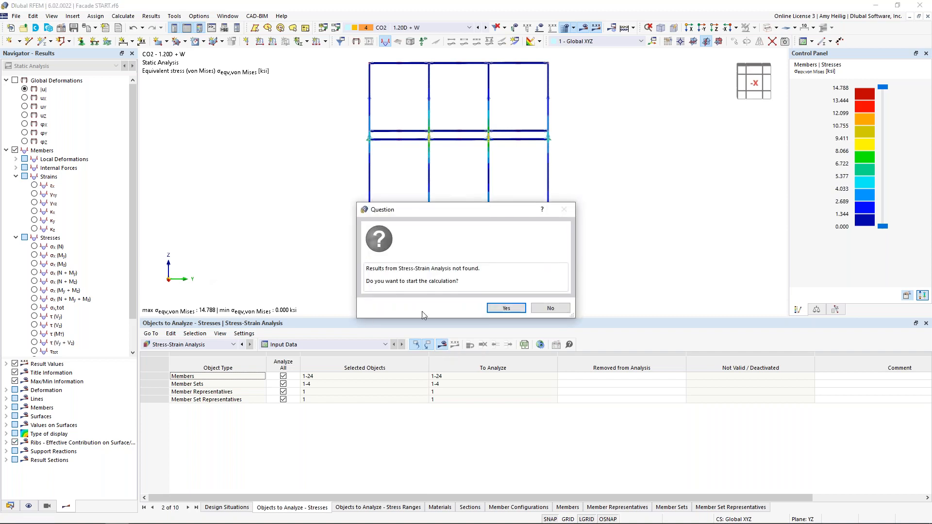
pyautogui.click(491, 310)
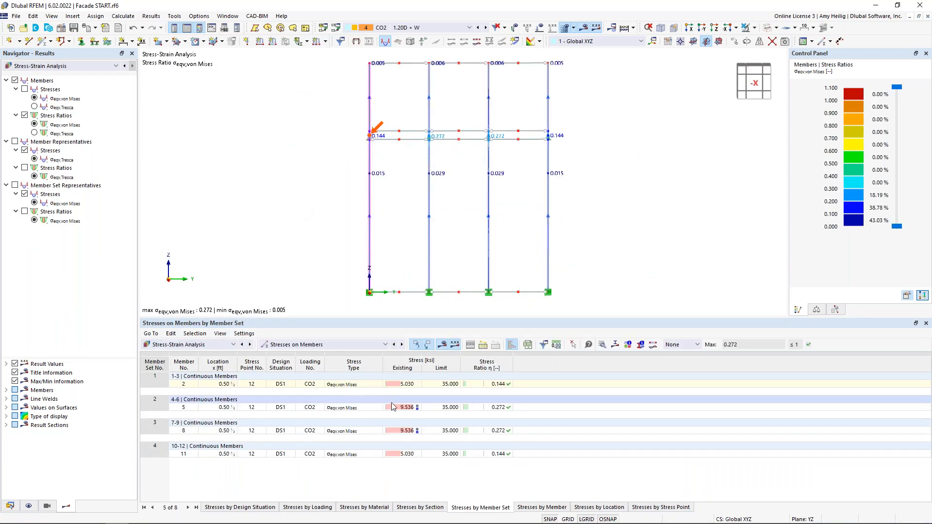
# Step: List the stresses on members by member and inspect the existing stresses of members 1, 2 and 3
pyautogui.click(298, 344)
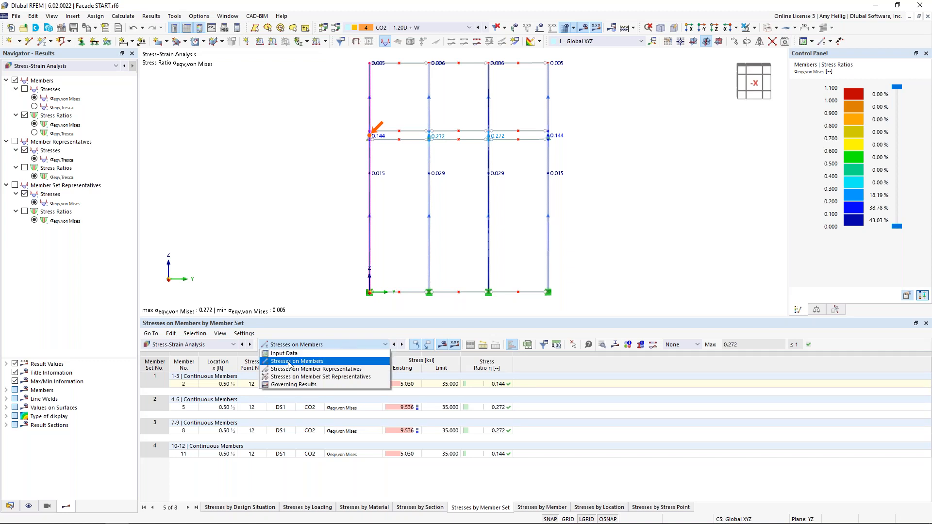
pyautogui.click(290, 362)
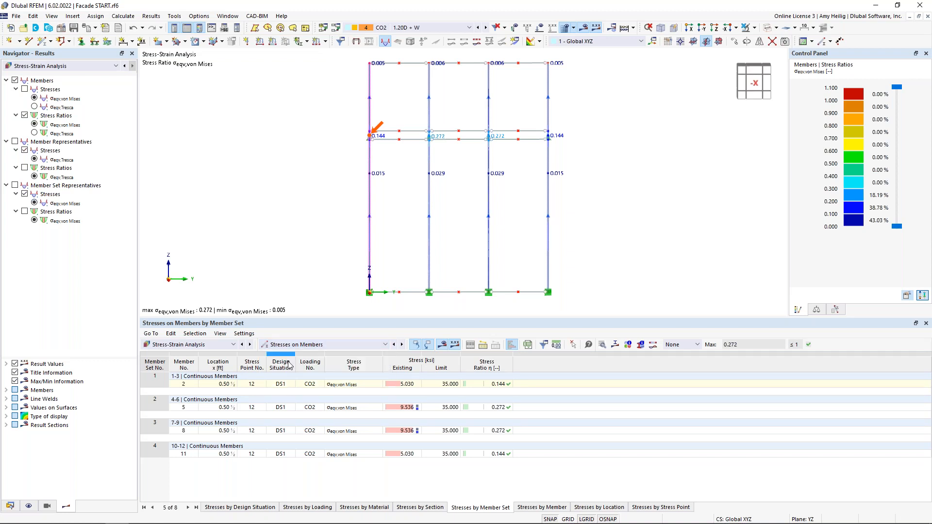
pyautogui.click(542, 507)
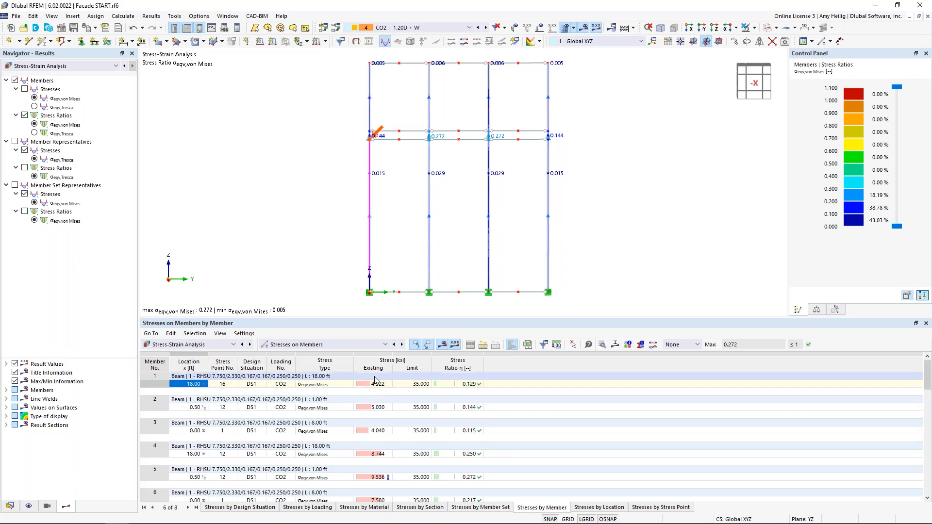
pyautogui.click(372, 385)
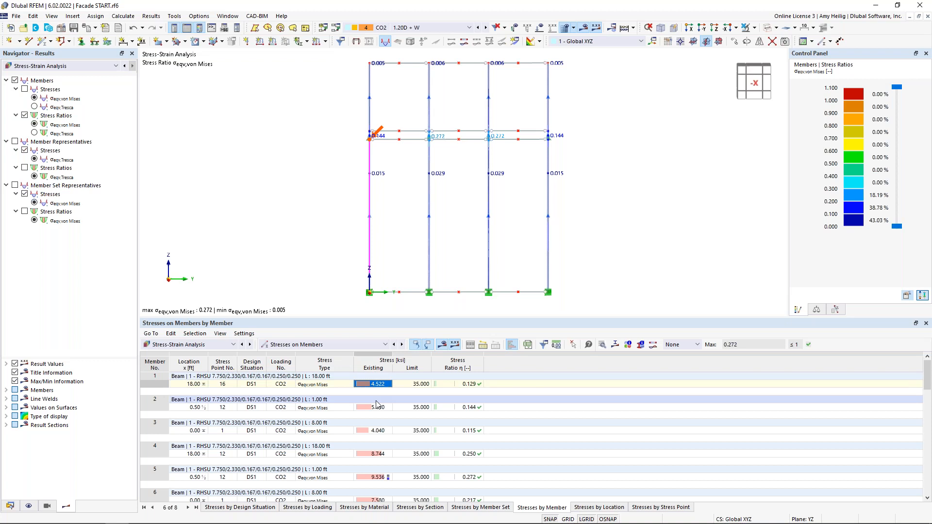
pyautogui.click(377, 408)
pyautogui.click(378, 431)
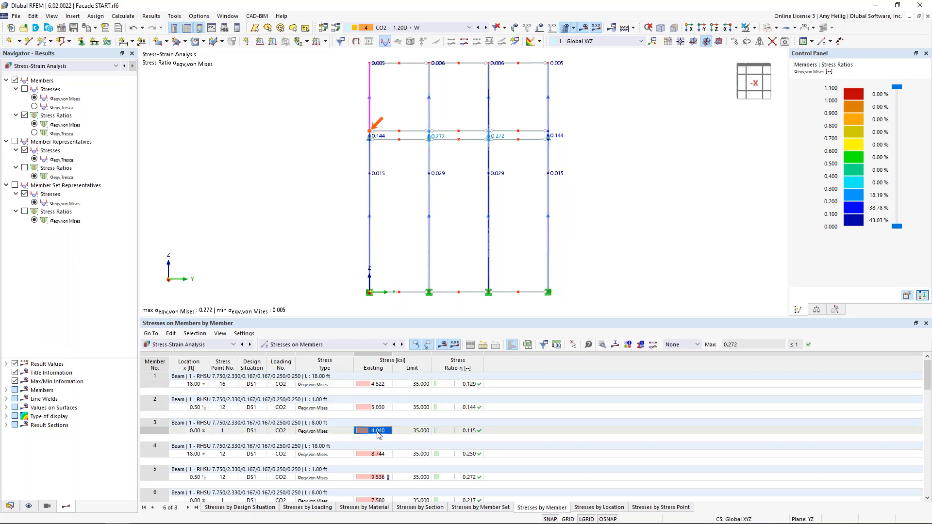
# Step: Check the stress limits and stress ratios of members 1, 2 and 3 in the member results table
pyautogui.click(413, 385)
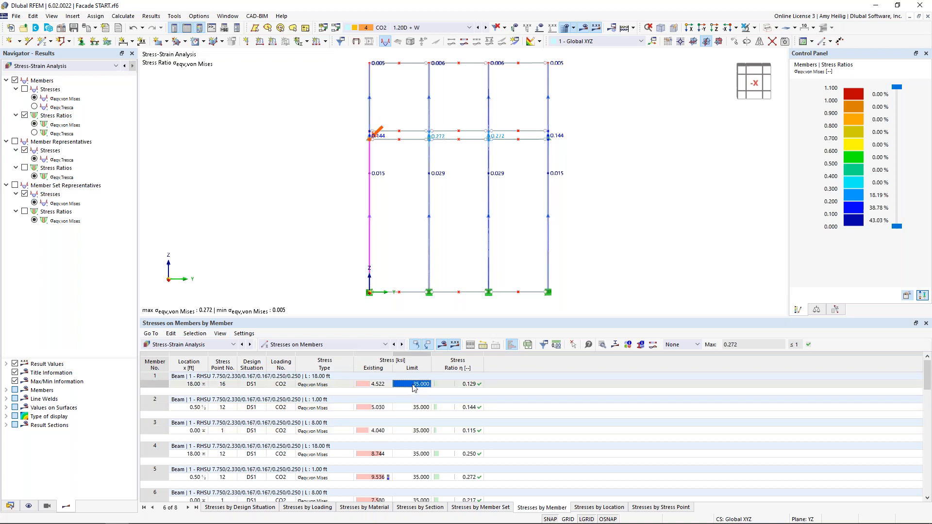
pyautogui.click(415, 408)
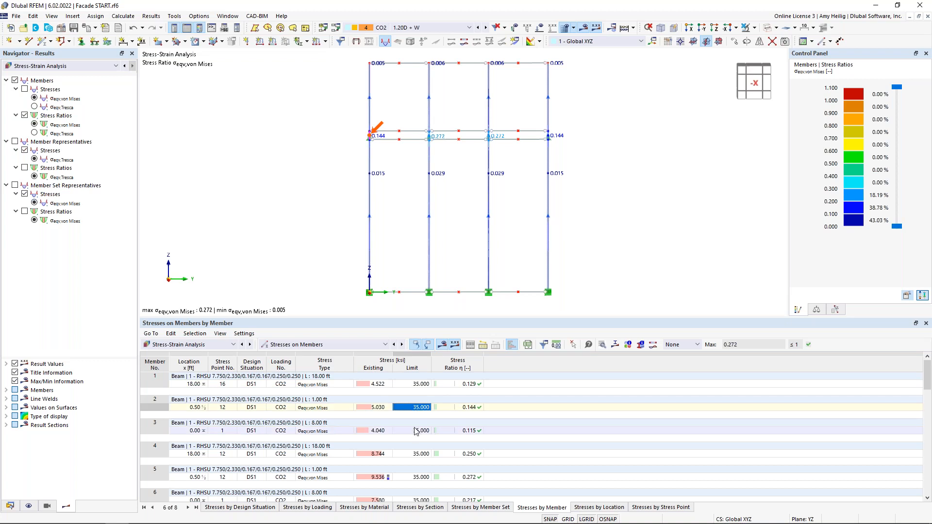
pyautogui.click(415, 431)
pyautogui.click(469, 384)
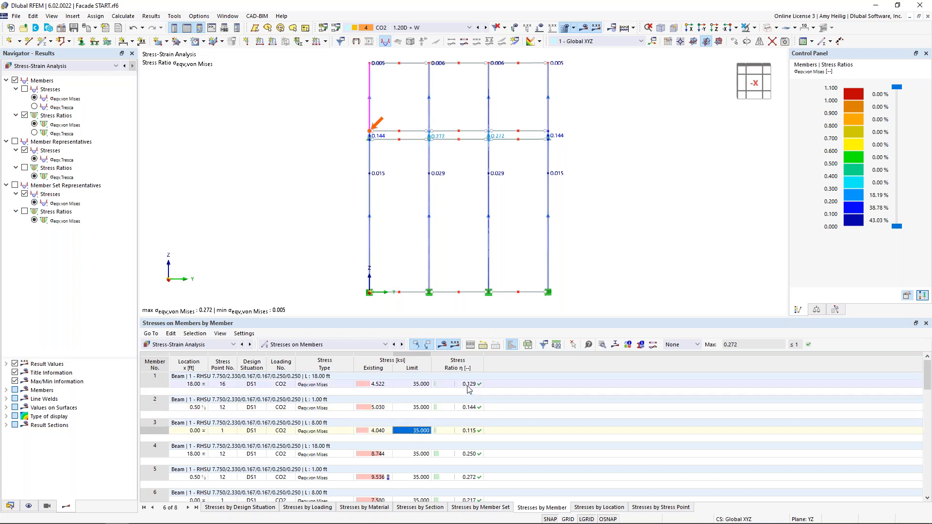
pyautogui.click(470, 407)
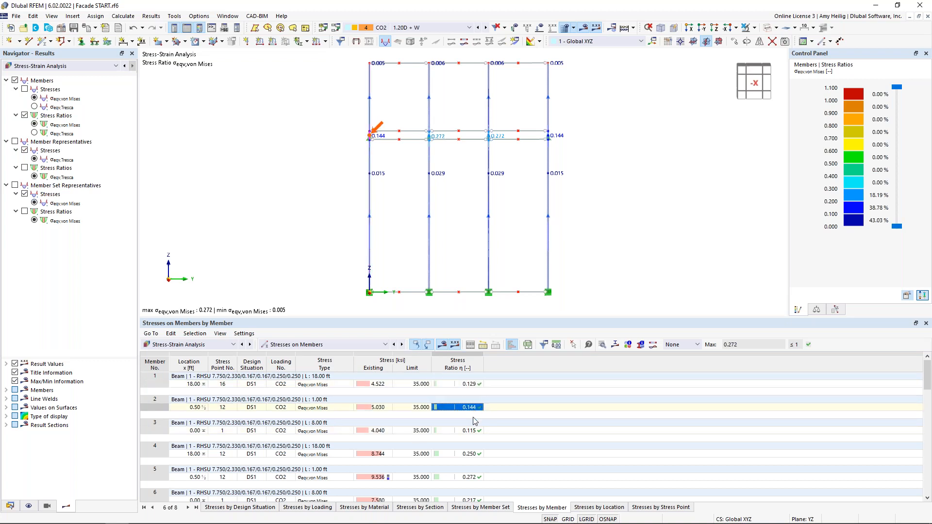
pyautogui.click(473, 431)
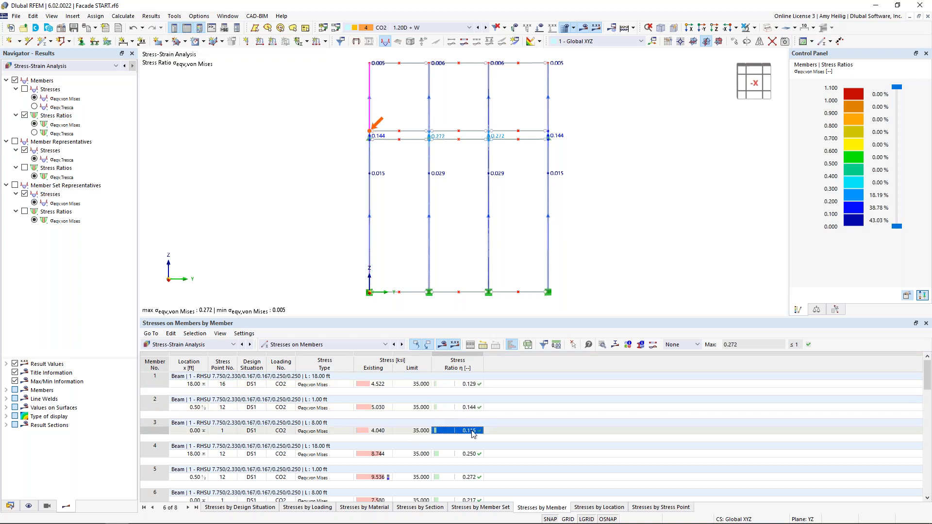
# Step: Review the stresses by member set, followed by the stresses on member representatives and member set representatives
pyautogui.click(480, 507)
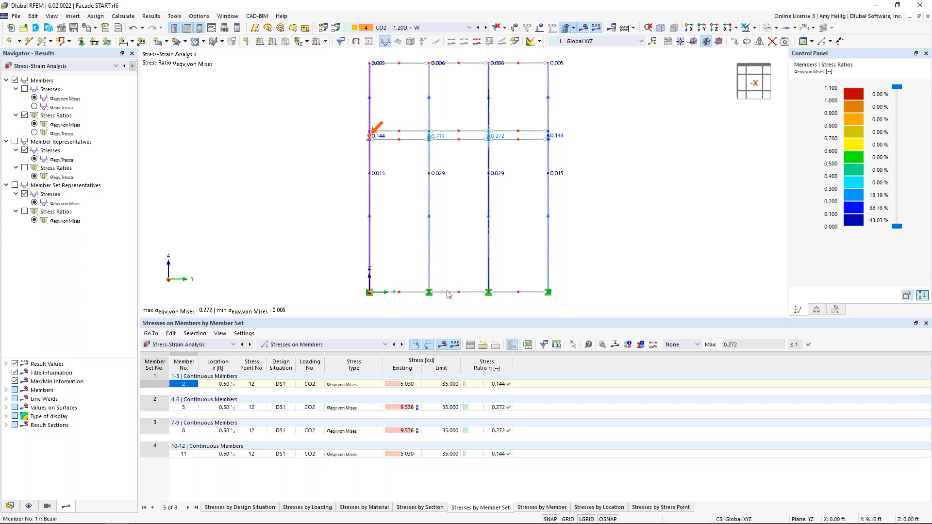
pyautogui.click(331, 345)
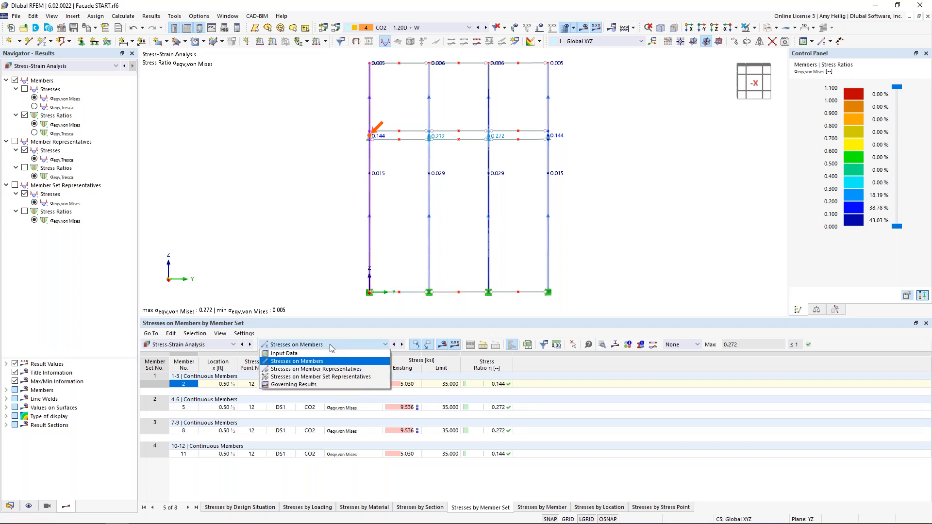
pyautogui.click(330, 369)
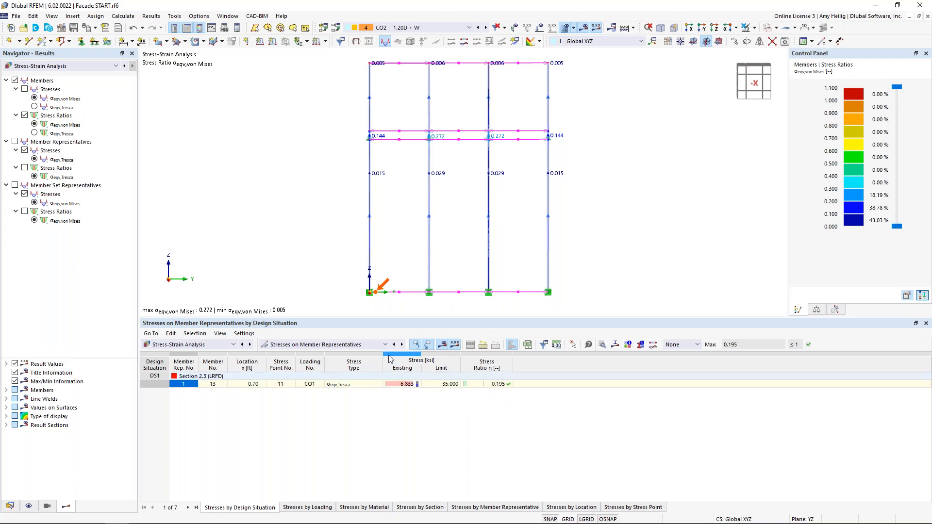
pyautogui.click(371, 346)
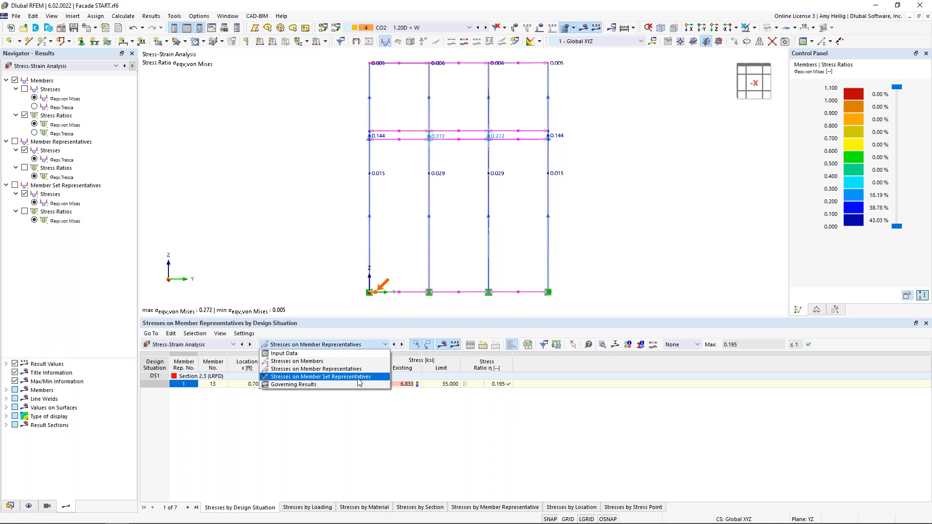
pyautogui.click(359, 377)
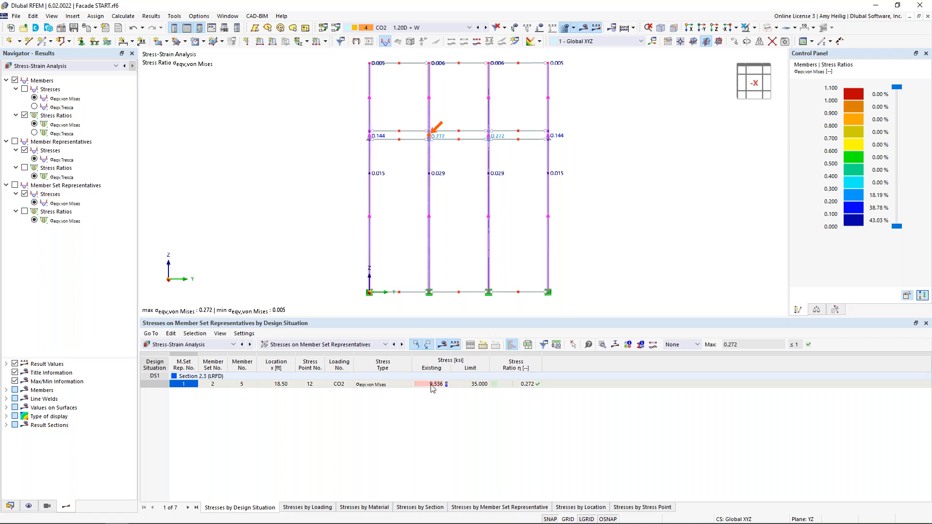
# Step: Open the result details of member set representative 1, check its stress ratio, and switch the section stress diagram to Stresses
pyautogui.click(602, 345)
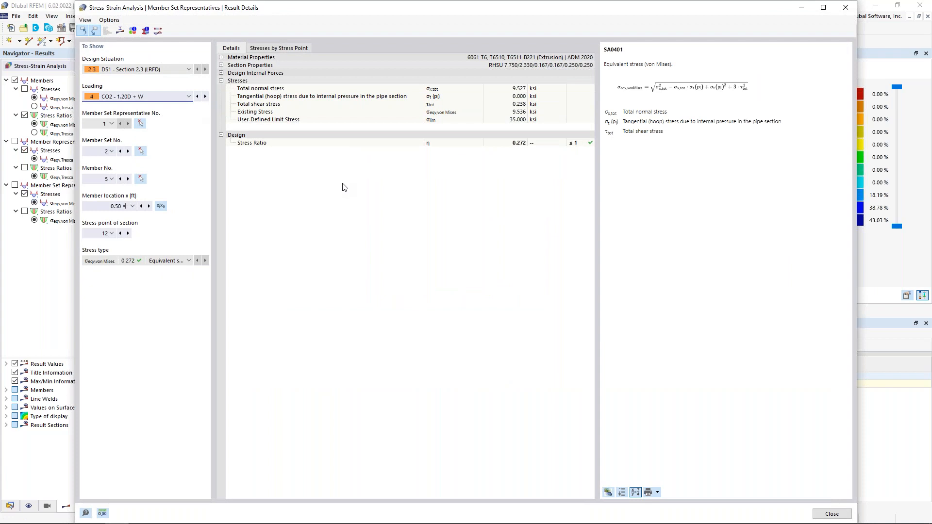
pyautogui.click(518, 142)
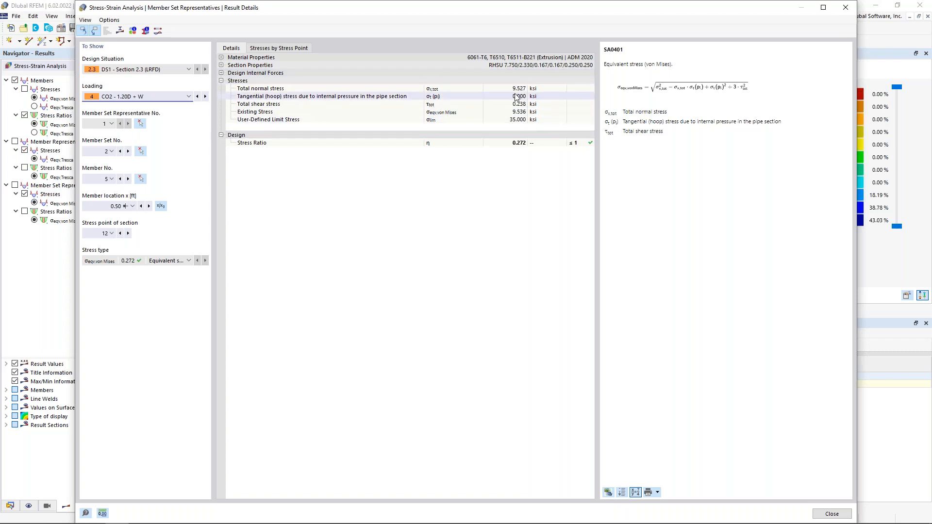
pyautogui.click(120, 31)
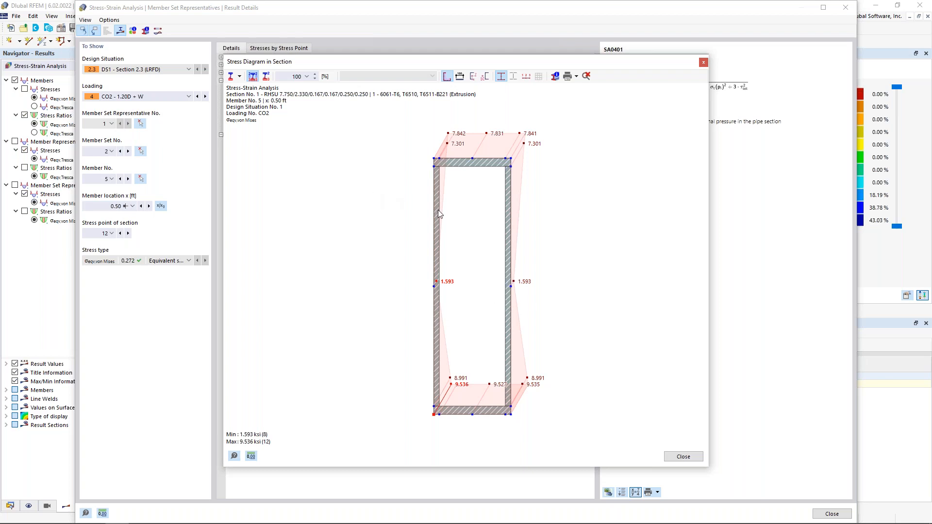
pyautogui.click(240, 76)
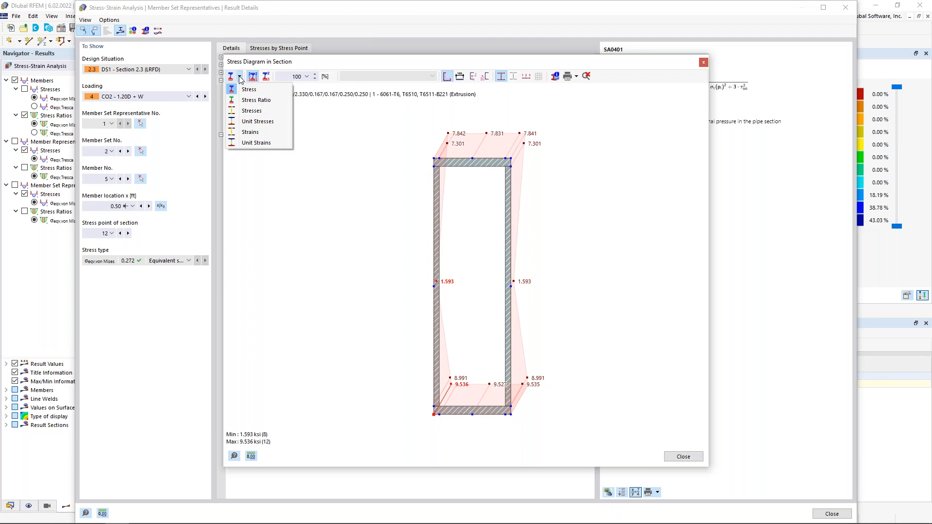
pyautogui.click(250, 112)
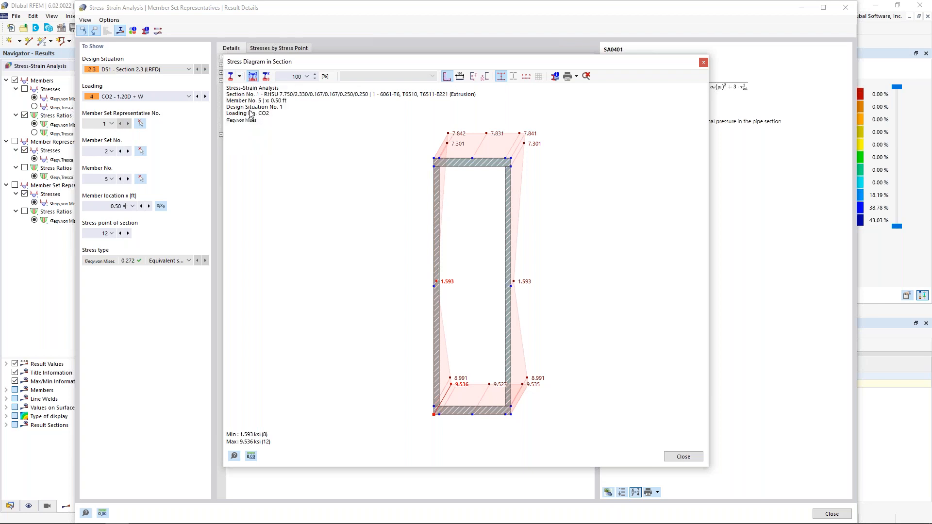
# Step: View the section's normal stress from bending about local y and shear stress in local z, then close the result details
pyautogui.click(432, 77)
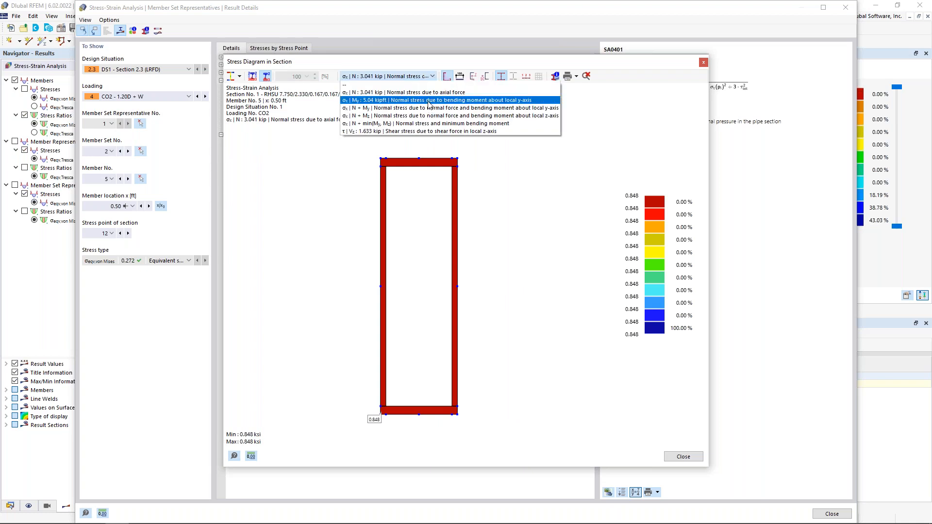
pyautogui.click(430, 102)
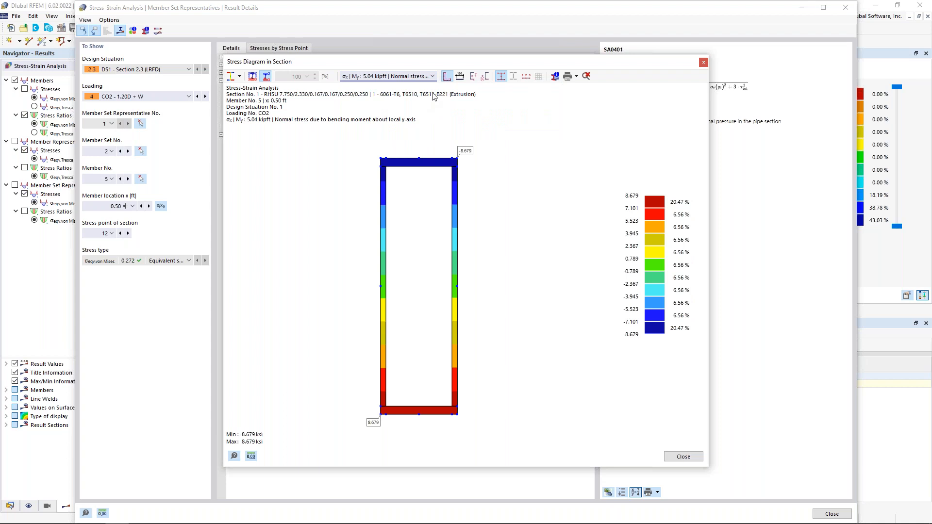
pyautogui.click(434, 77)
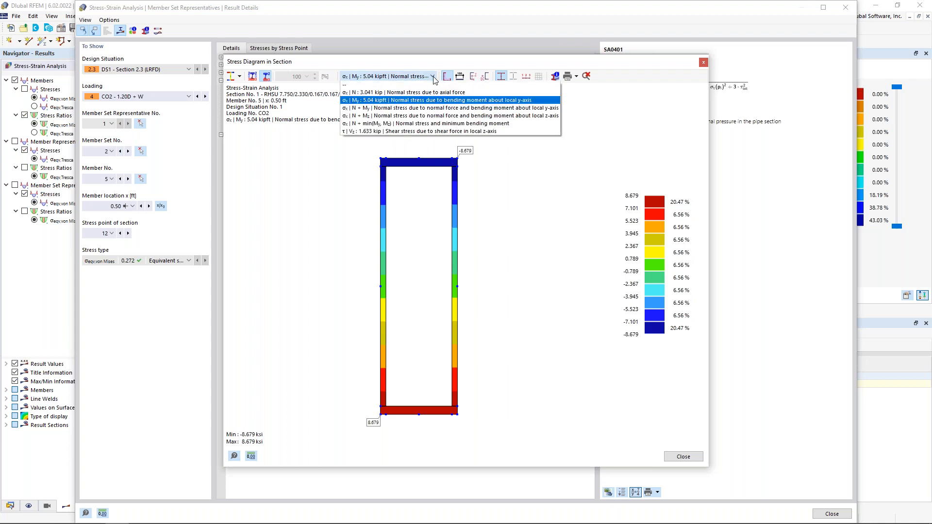
pyautogui.click(419, 131)
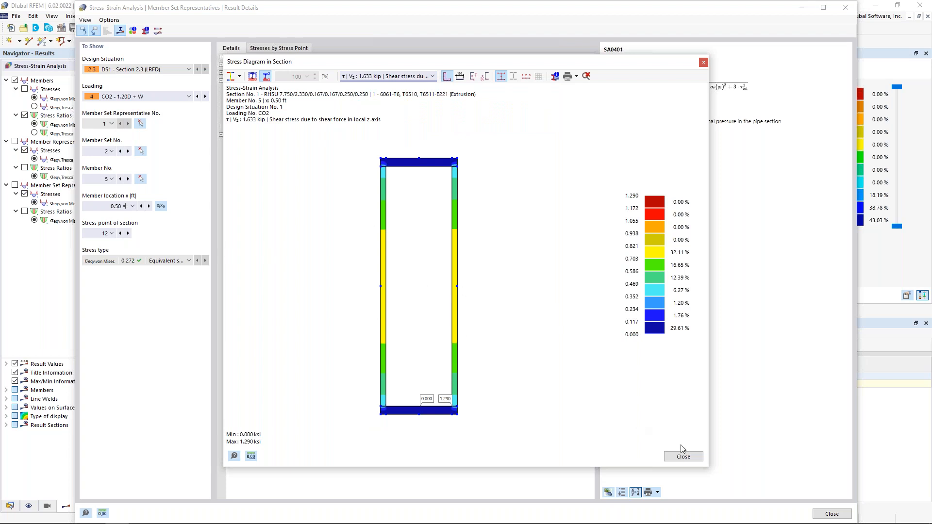
pyautogui.click(683, 457)
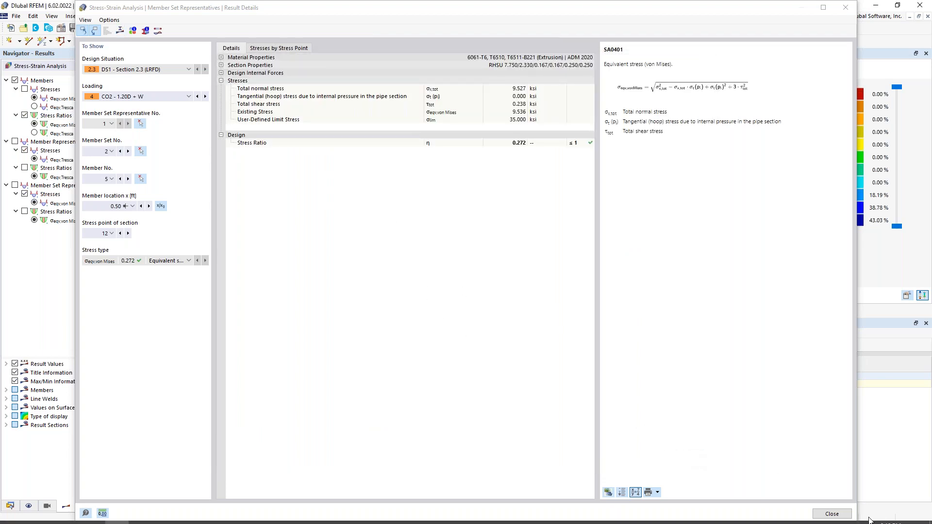
pyautogui.click(828, 513)
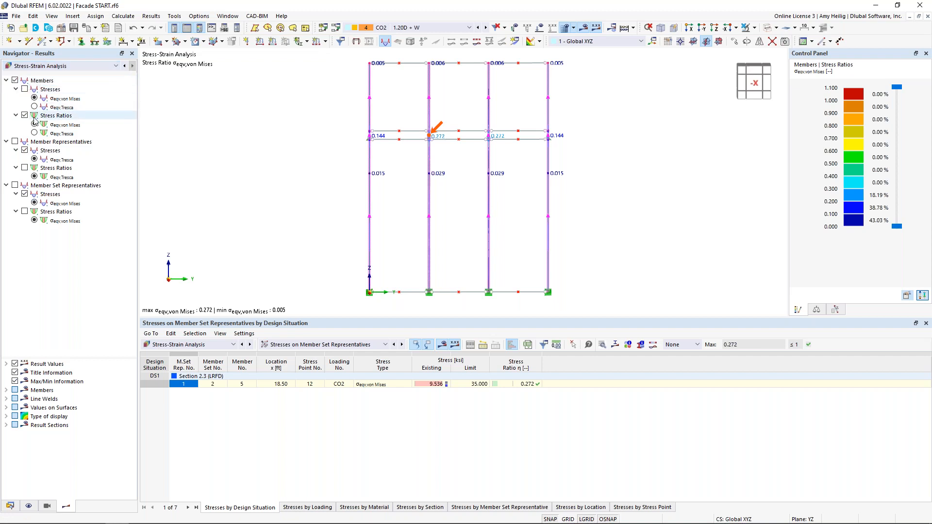
# Step: Show the Tresca stress ratios of the member representatives on the model in a 3D view
pyautogui.moveTo(315, 190)
pyautogui.keyDown('ctrl'); pyautogui.mouseDown(button='middle')
pyautogui.moveTo(372, 227)
pyautogui.moveTo(413, 221)
pyautogui.mouseUp(button='middle'); pyautogui.keyUp('ctrl')
pyautogui.click(581, 251)
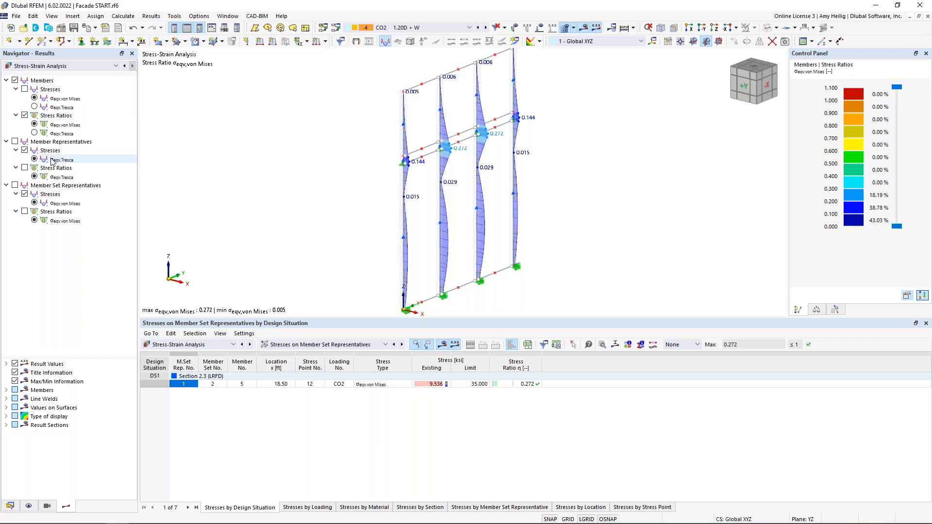
pyautogui.click(25, 168)
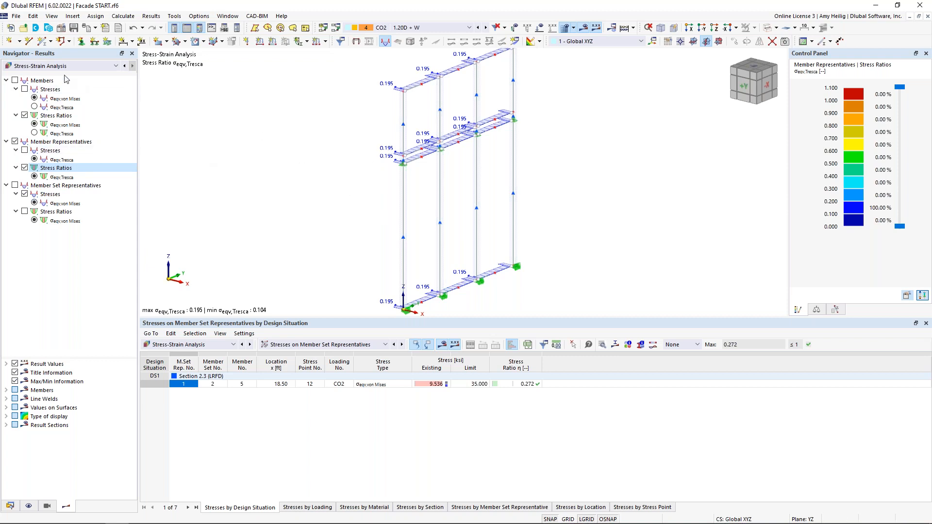
# Step: Create a new 3D model named Base Plate 10 with the Stress-Strain Analysis add-on activated
pyautogui.click(17, 17)
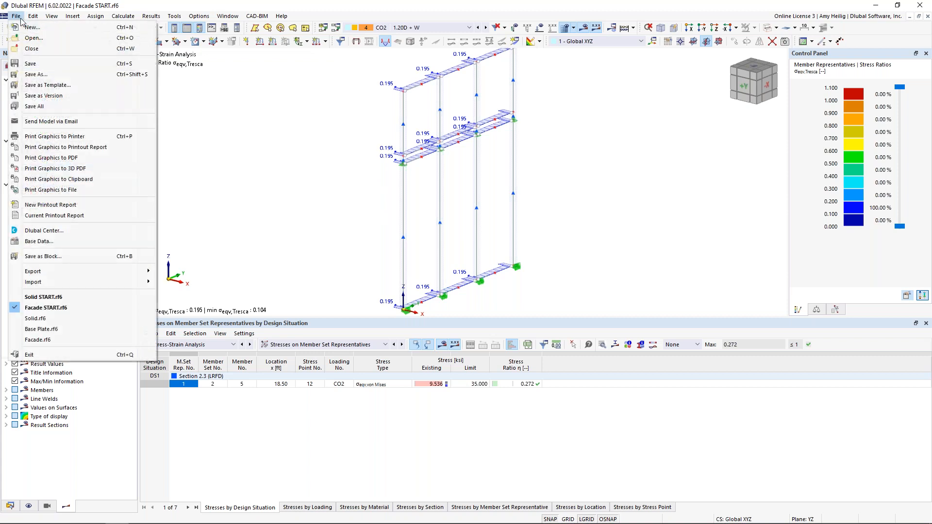
pyautogui.click(29, 28)
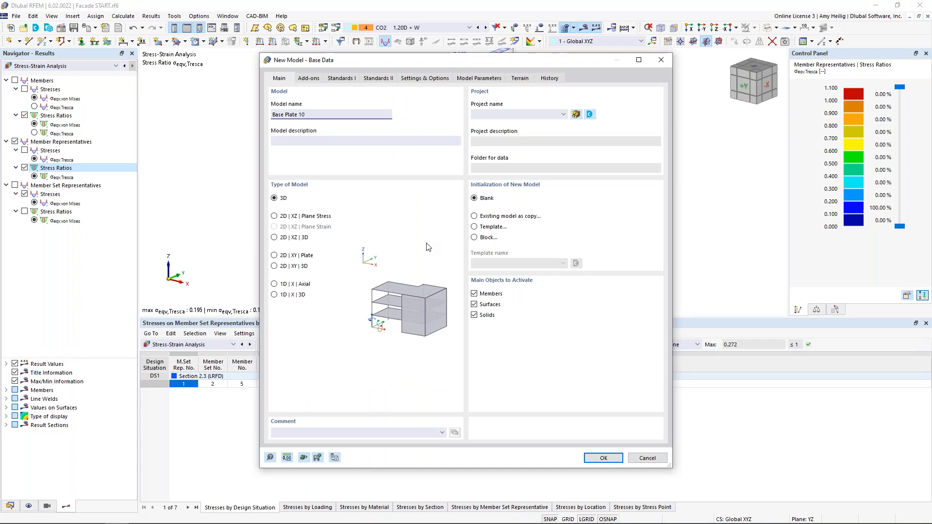
pyautogui.click(309, 80)
pyautogui.click(474, 145)
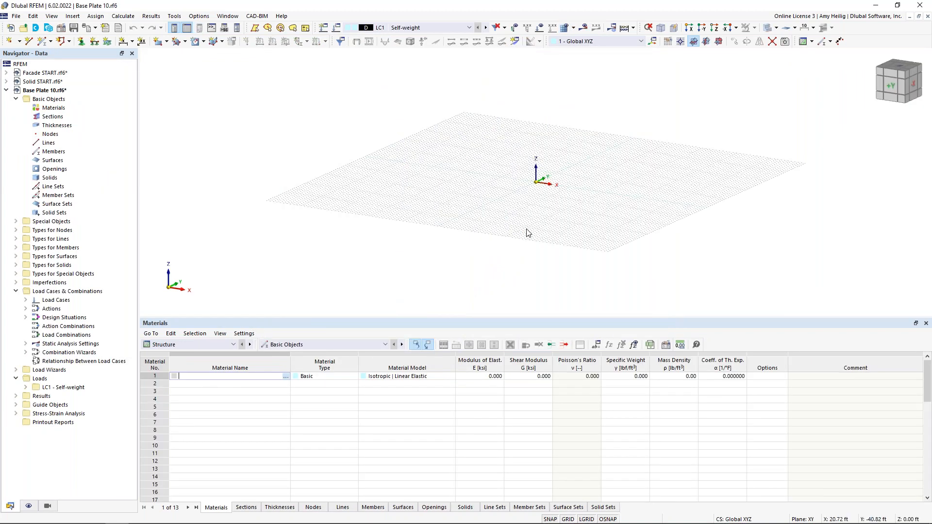
# Step: Enlarge the graphics area above the tables and, through the work plane and grid settings, set the model's length unit to inches
pyautogui.moveTo(528, 200); pyautogui.dragTo(497, 203, button='middle')
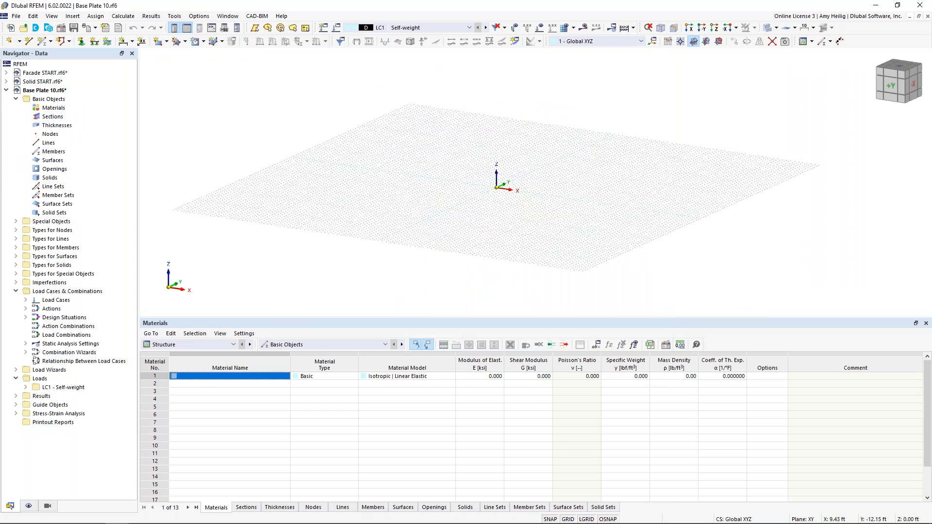
pyautogui.moveTo(524, 318); pyautogui.dragTo(537, 382)
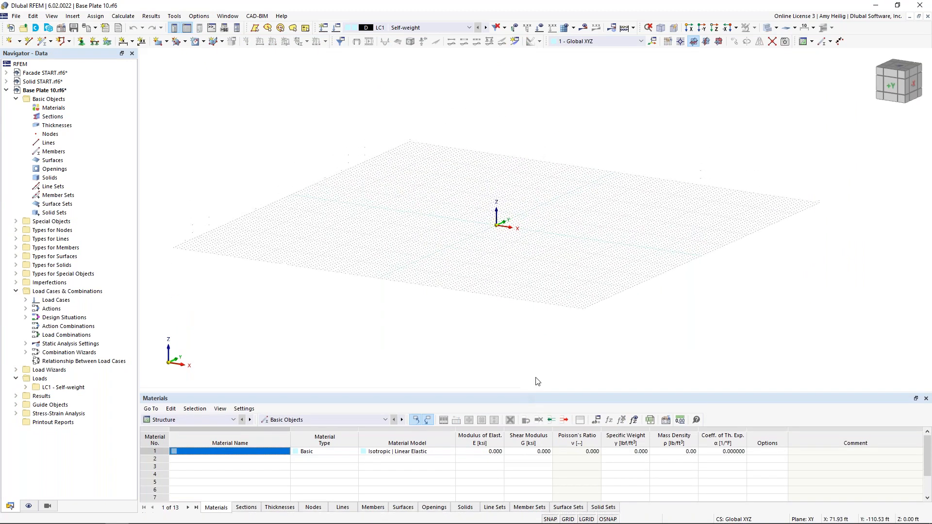
pyautogui.rightClick(568, 519)
pyautogui.click(581, 511)
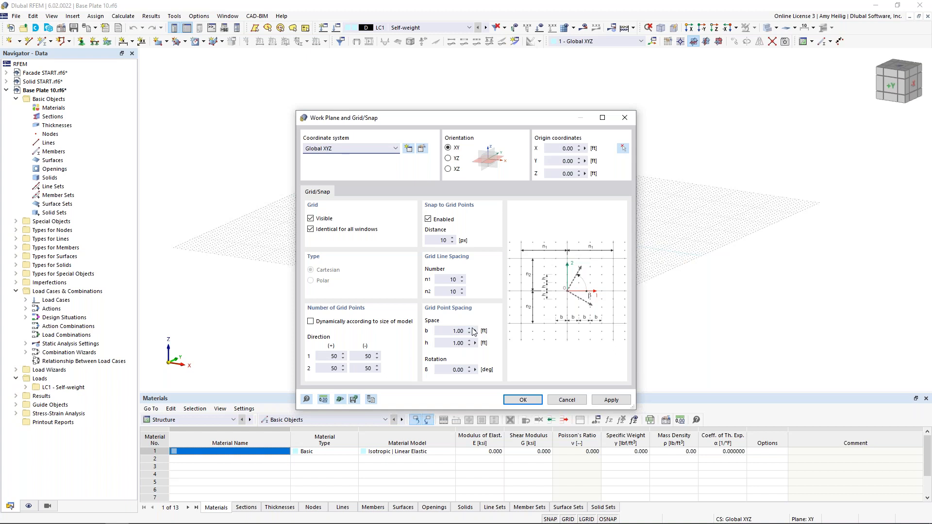
pyautogui.click(323, 399)
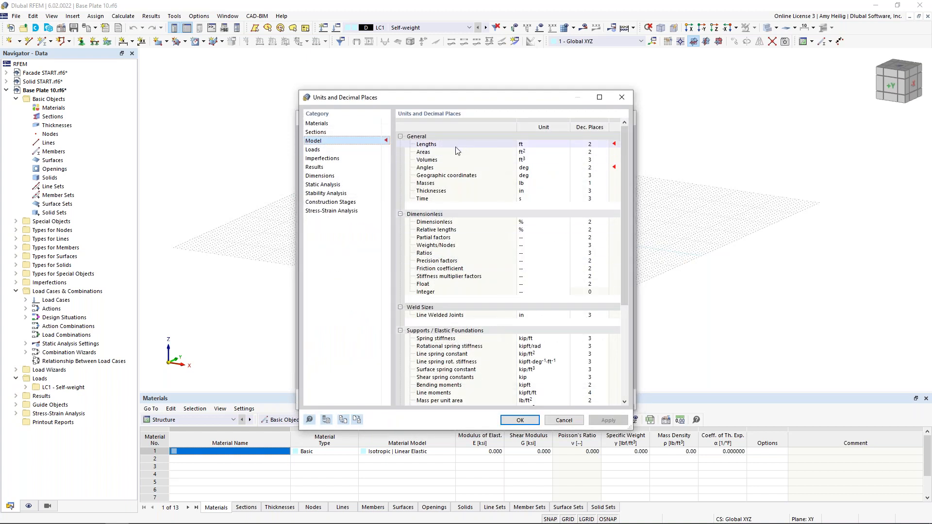
pyautogui.click(528, 145)
pyautogui.click(564, 144)
pyautogui.click(550, 183)
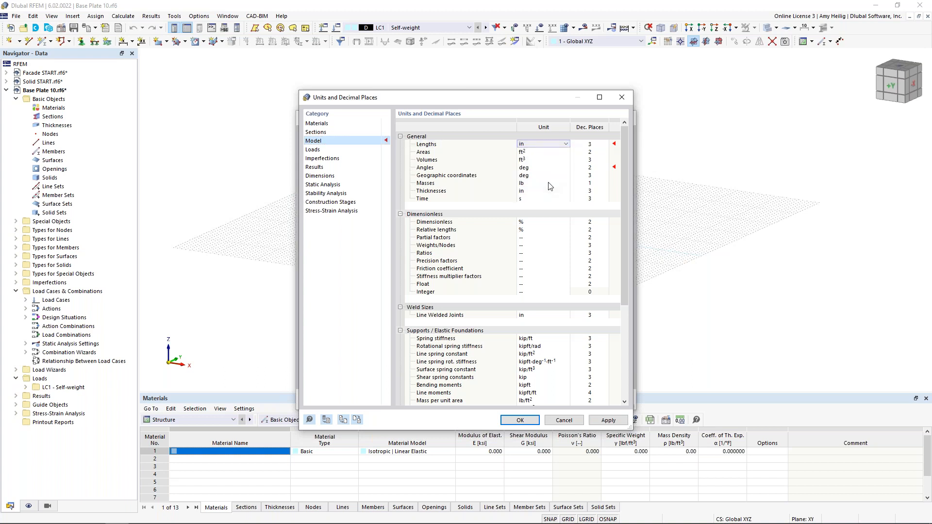
pyautogui.click(519, 419)
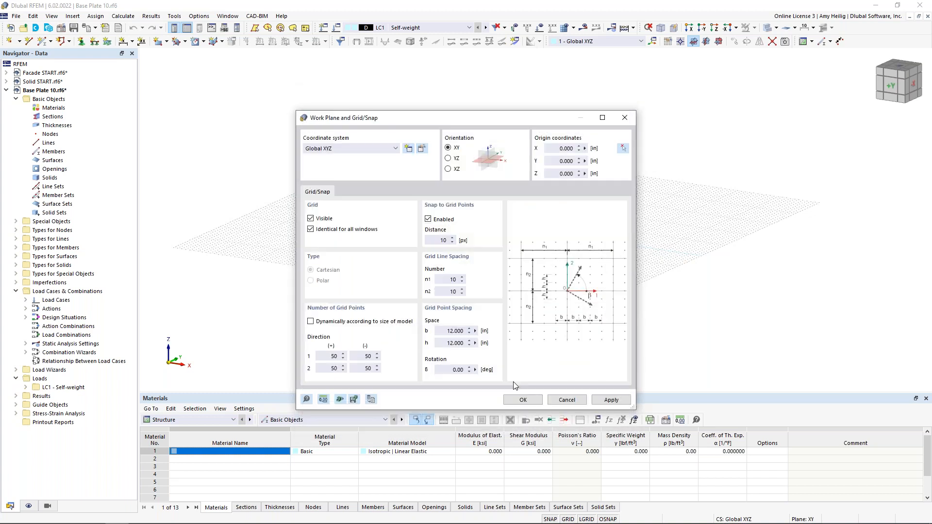
# Step: Set the grid point spacing b and h to 1 in each and apply the grid settings
pyautogui.click(446, 331)
pyautogui.write('1')
pyautogui.press('Tab')
pyautogui.write('1')
pyautogui.press('Tab')
pyautogui.click(515, 401)
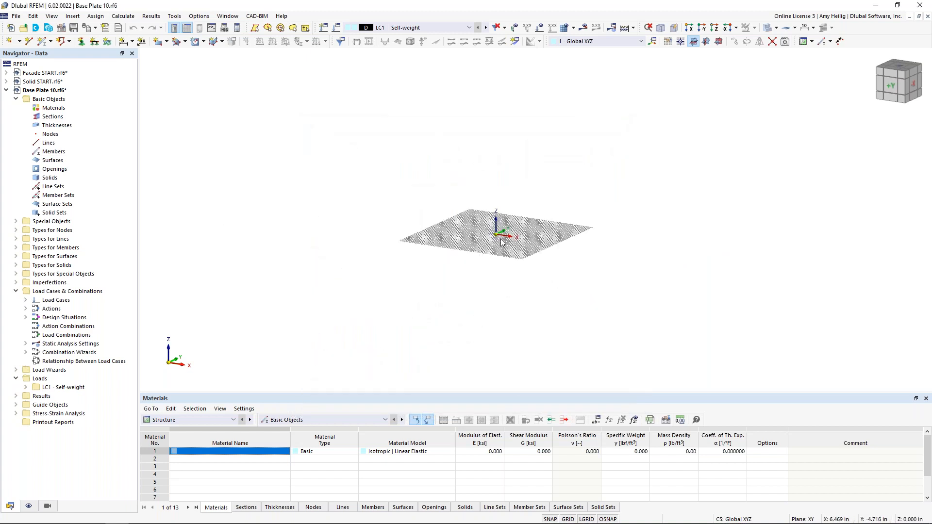
pyautogui.scroll(5, 500, 238)
pyautogui.scroll(1, 465, 218)
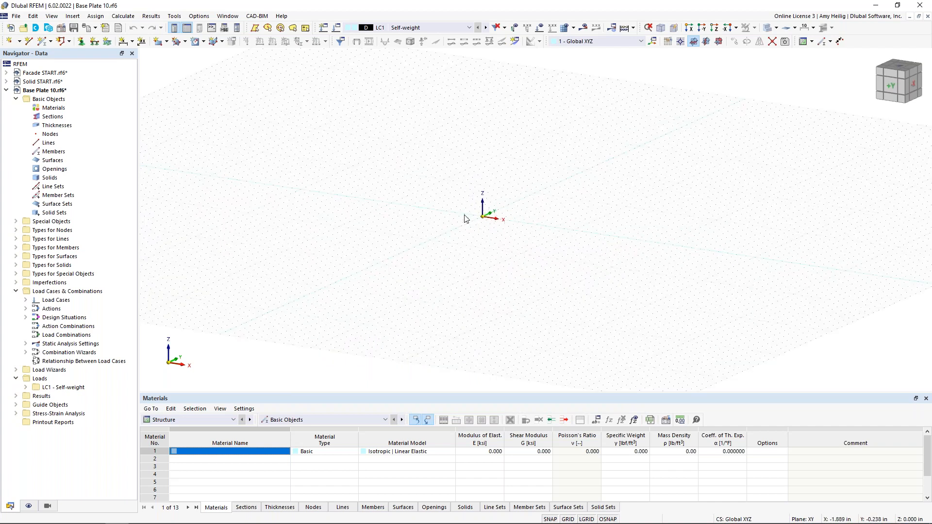
# Step: Start a new rectangular surface defined via its center and create a uniform thickness of 0.5 in for it
pyautogui.click(167, 41)
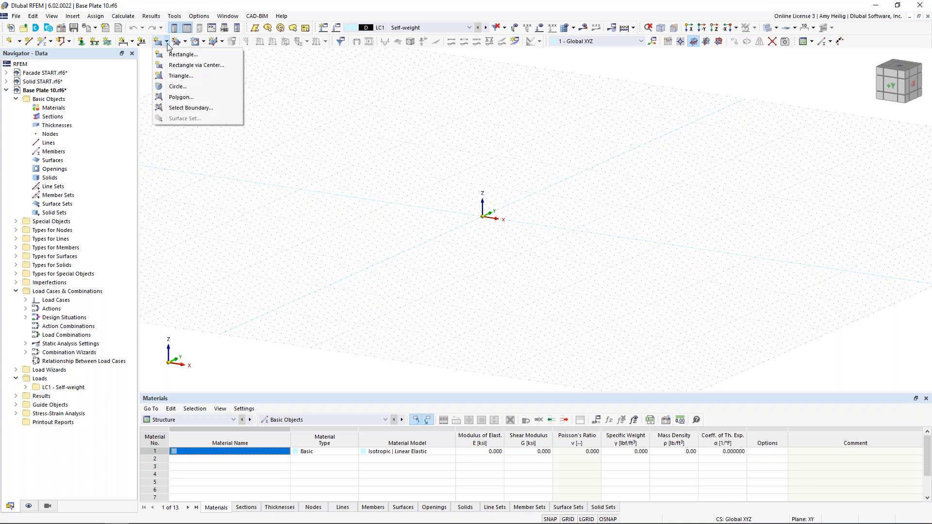
pyautogui.click(185, 67)
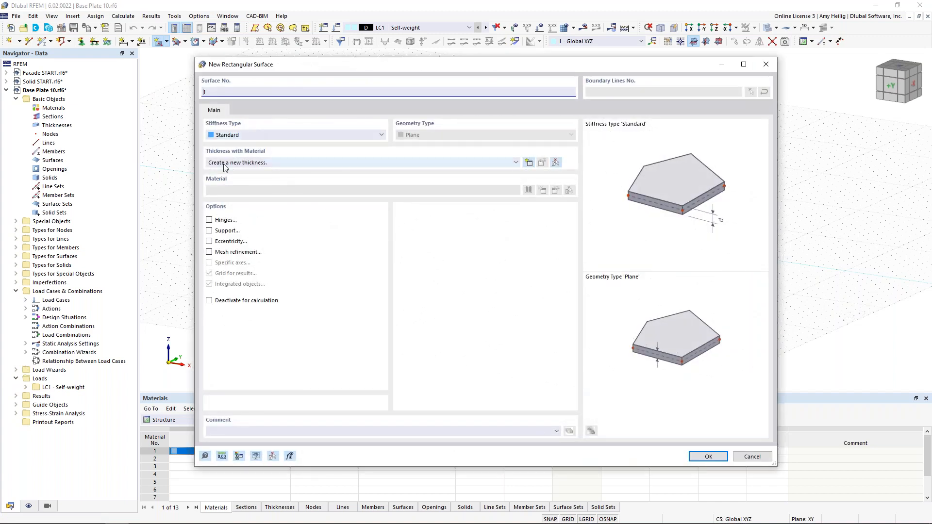
pyautogui.click(529, 164)
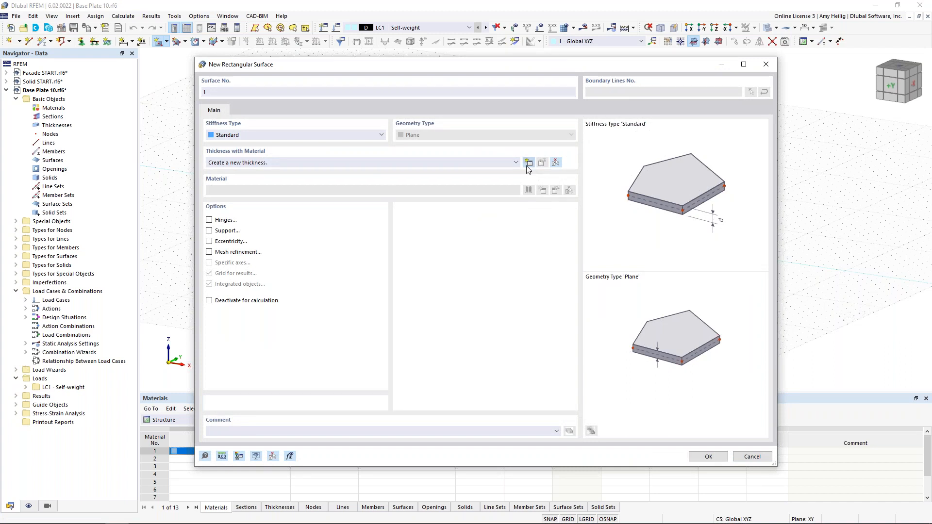
pyautogui.doubleClick(351, 194)
pyautogui.write('0.')
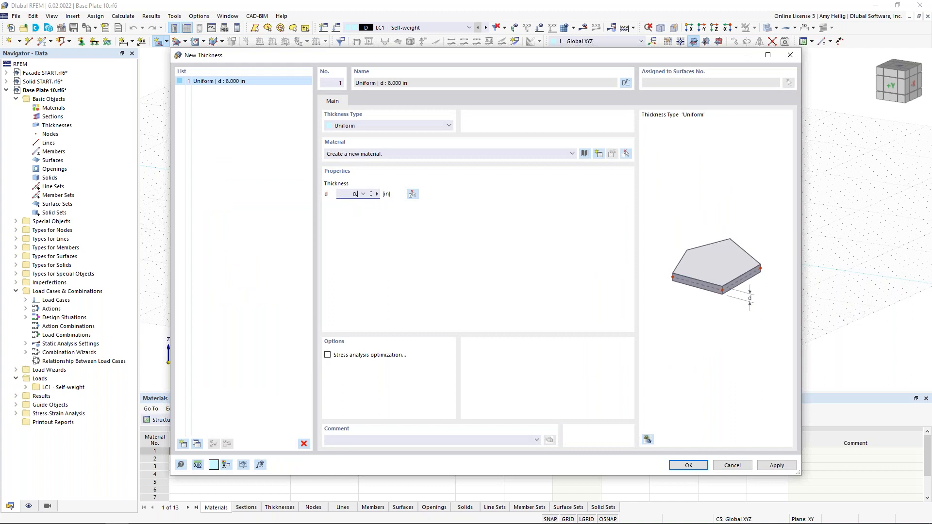
# Step: Assign the AISC 360-16 steel A36 (Plates, Strips and Sheets) from the material library to the new thickness and confirm it
pyautogui.click(584, 154)
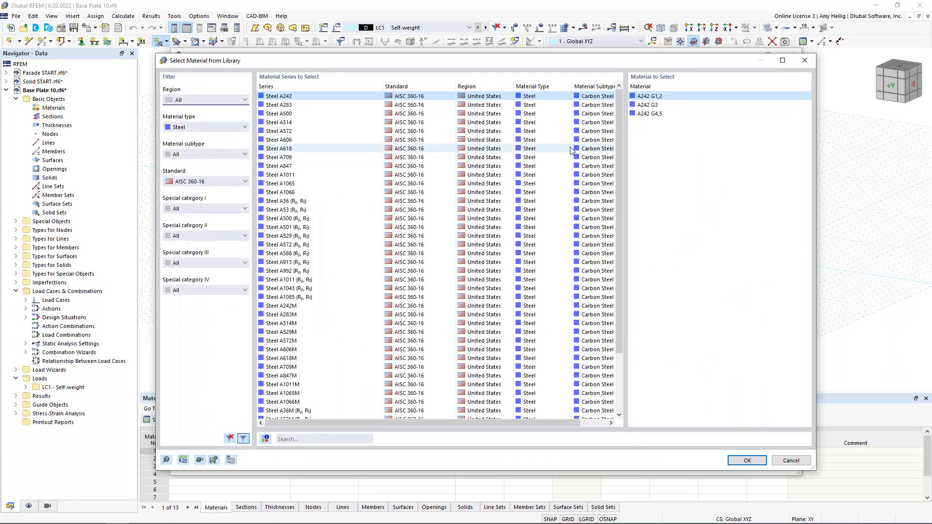
pyautogui.click(199, 128)
pyautogui.click(194, 151)
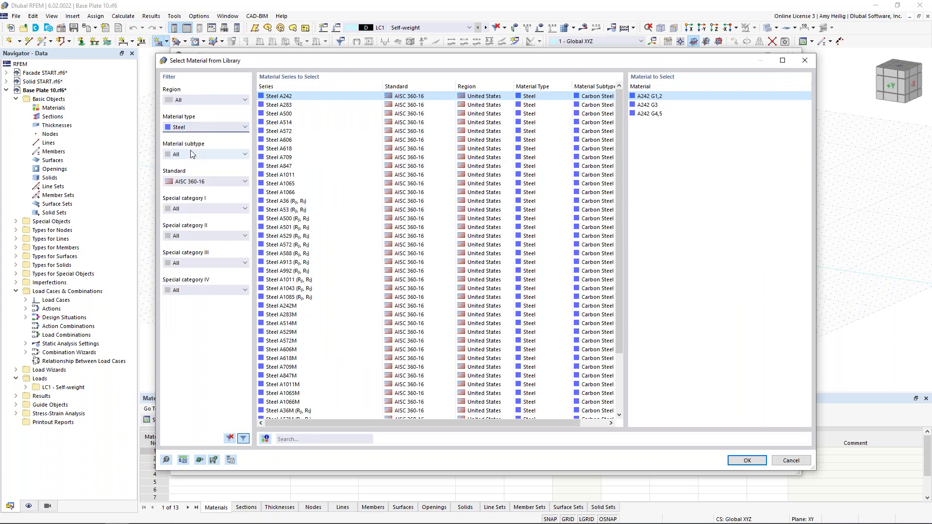
pyautogui.click(203, 183)
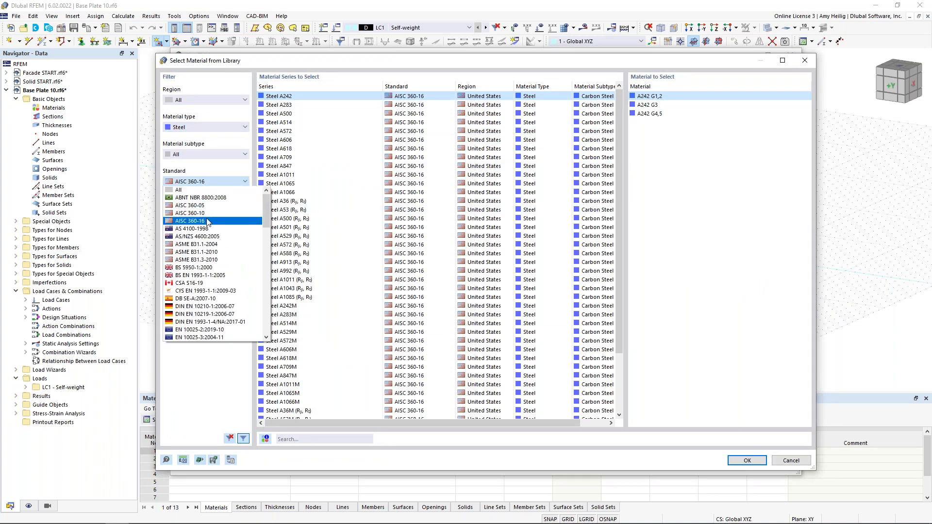
pyautogui.click(225, 171)
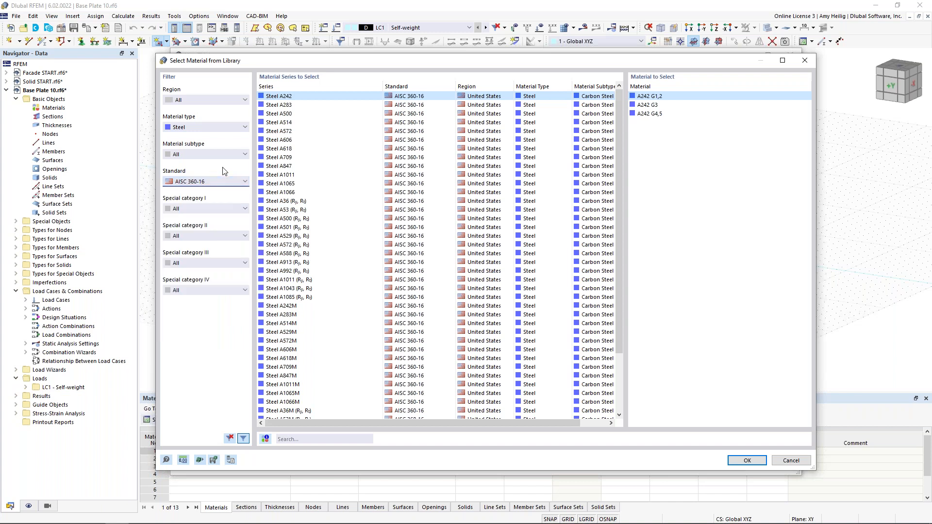
pyautogui.click(284, 201)
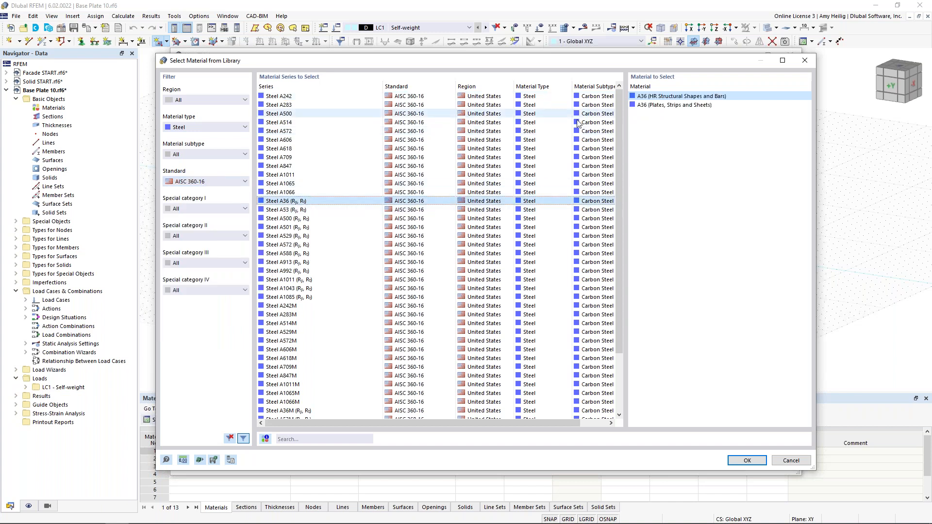
pyautogui.click(648, 105)
pyautogui.click(754, 462)
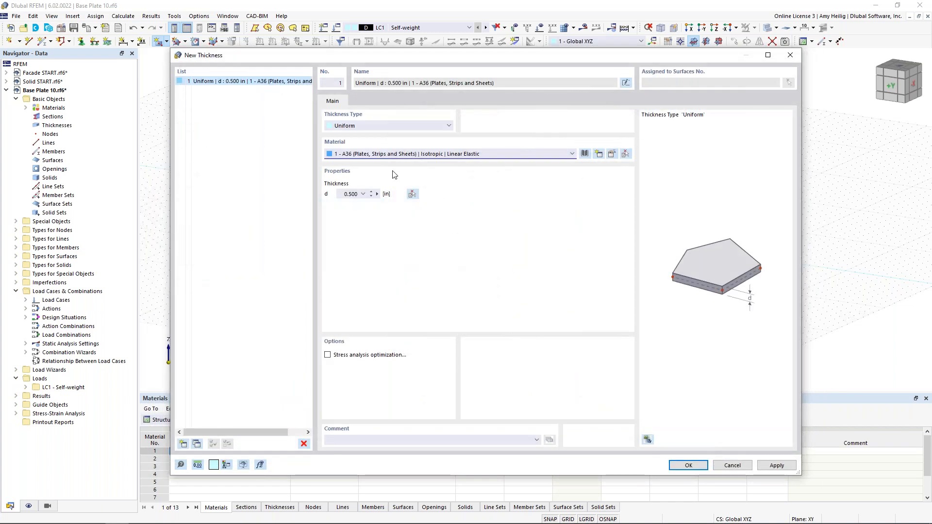
pyautogui.click(676, 466)
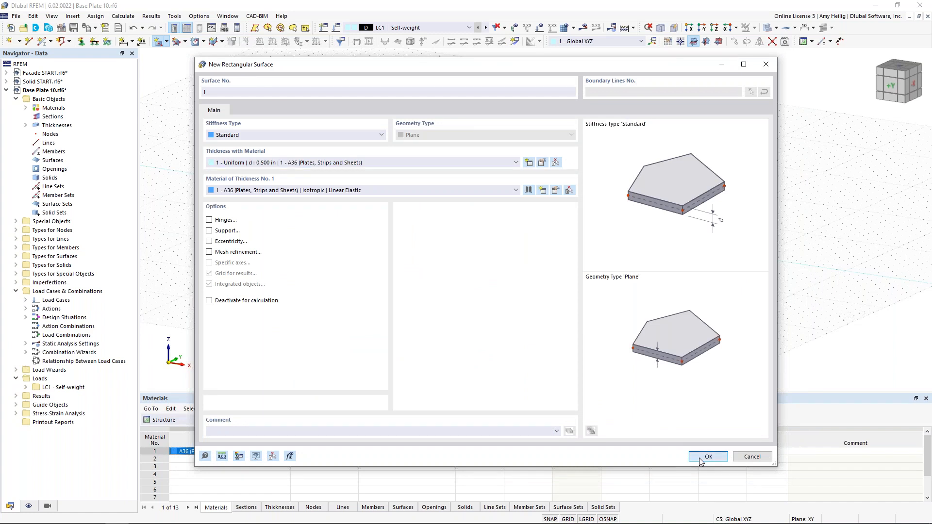
# Step: Place the rectangular plate surface centered on the origin with a corner at X 10, Y 10 in
pyautogui.click(707, 456)
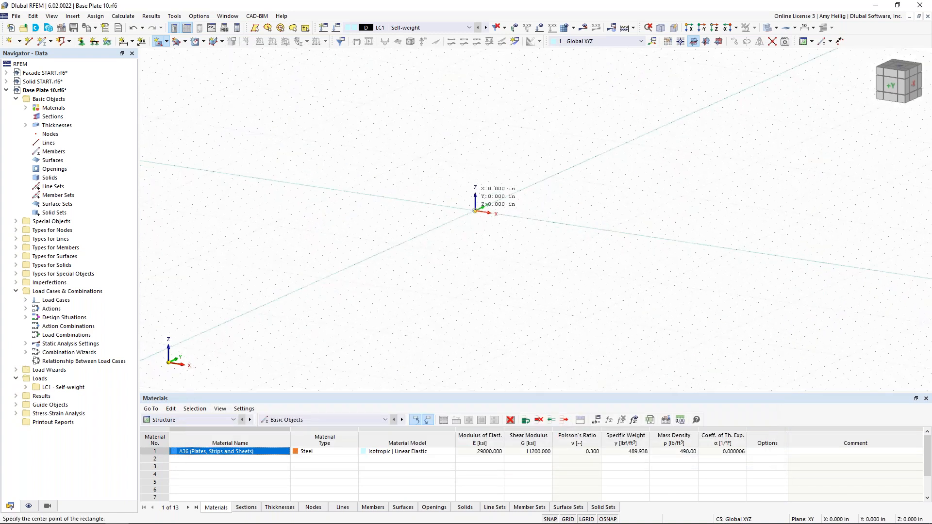
pyautogui.click(509, 224)
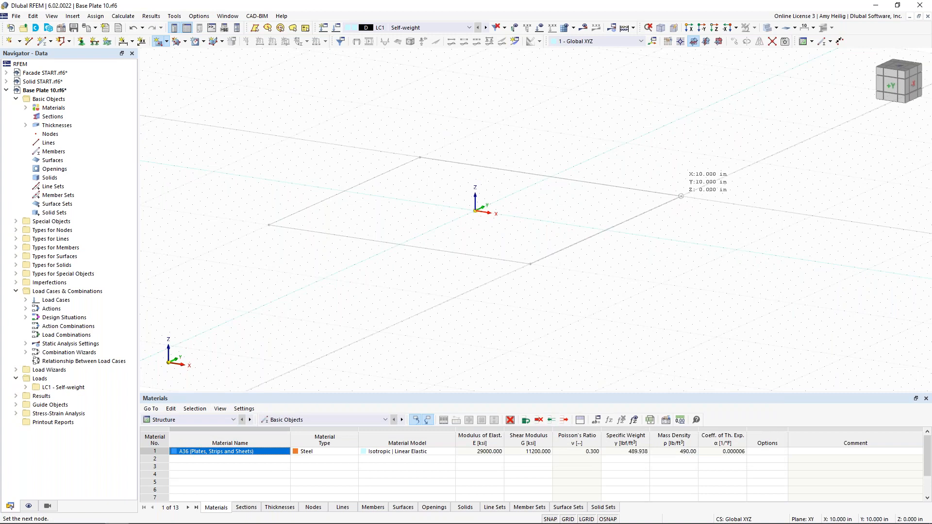
pyautogui.click(680, 196)
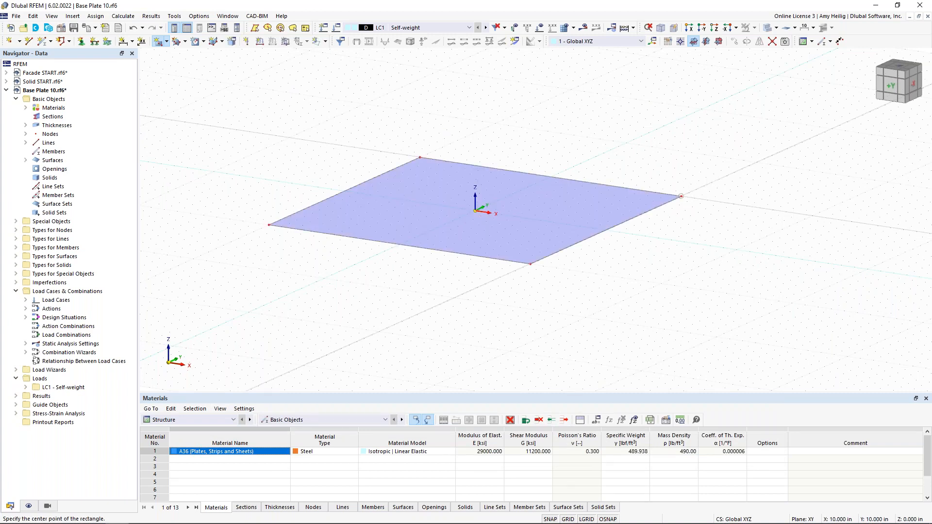
pyautogui.press('Escape')
# Step: Cut a circular opening with a 0.75 in radius centered at X 7, Y -7 in near the plate's front corner
pyautogui.keyDown('ctrl'); pyautogui.moveTo(670, 249); pyautogui.dragTo(588, 285, button='middle'); pyautogui.keyUp('ctrl')
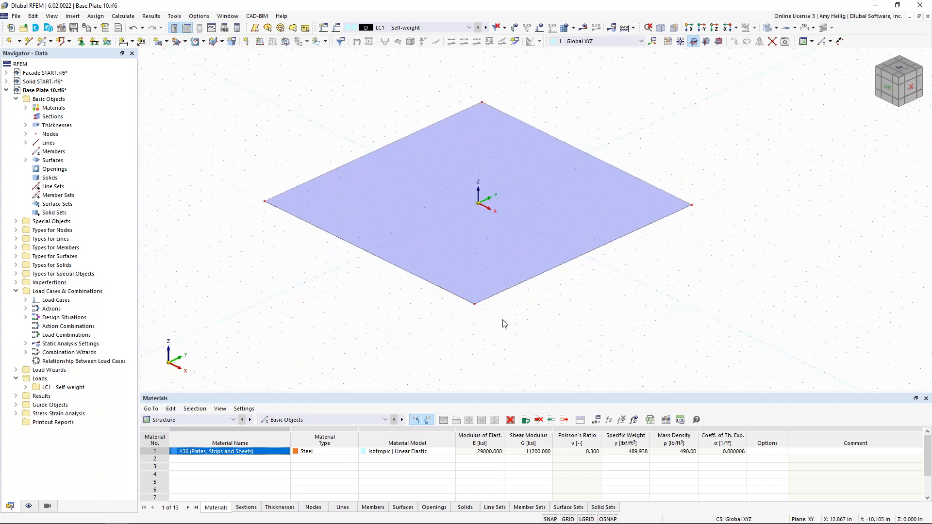
pyautogui.keyDown('ctrl'); pyautogui.moveTo(505, 323); pyautogui.dragTo(491, 303, button='middle'); pyautogui.keyUp('ctrl')
pyautogui.scroll(2, 491, 303)
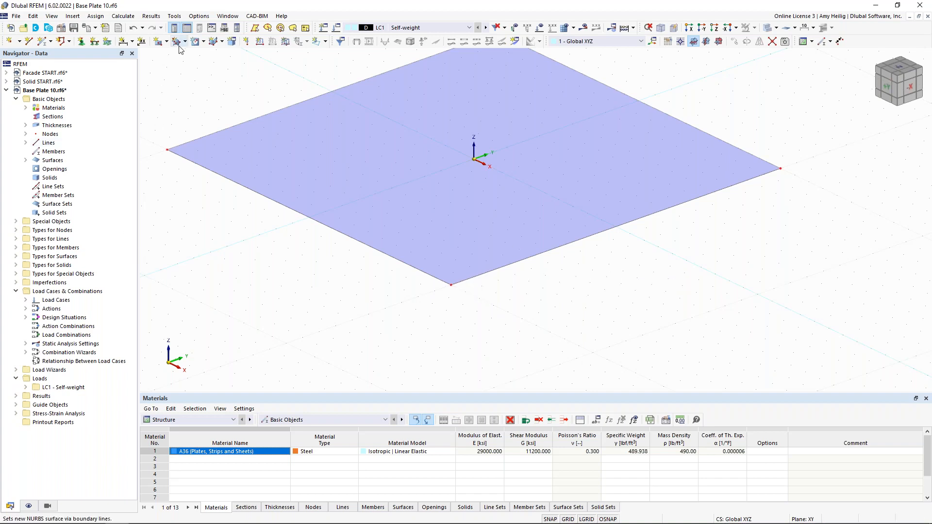
pyautogui.click(204, 42)
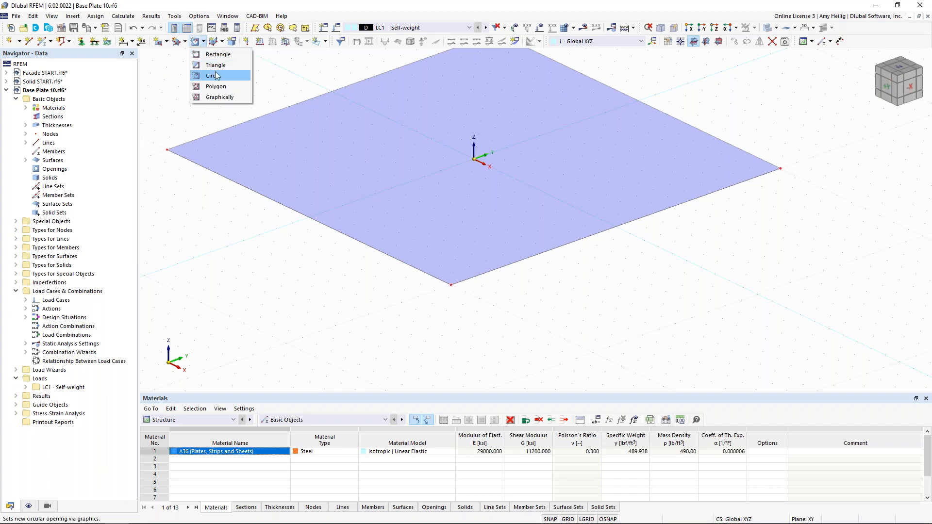
pyautogui.click(222, 76)
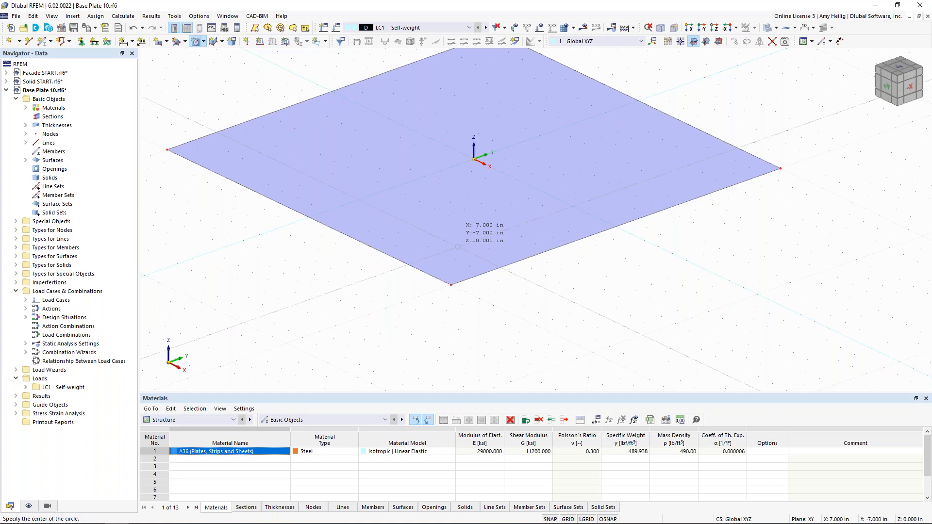
pyautogui.click(457, 247)
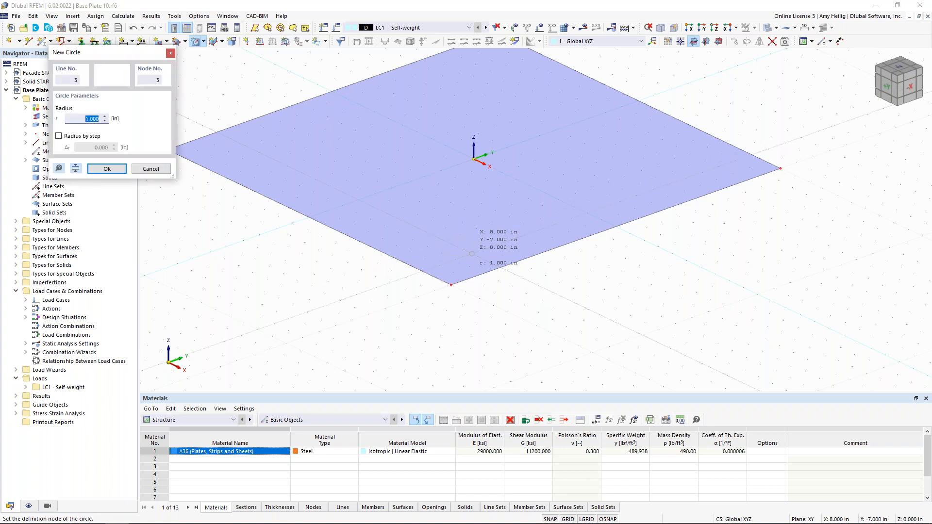
pyautogui.write('0.75')
pyautogui.press('Return')
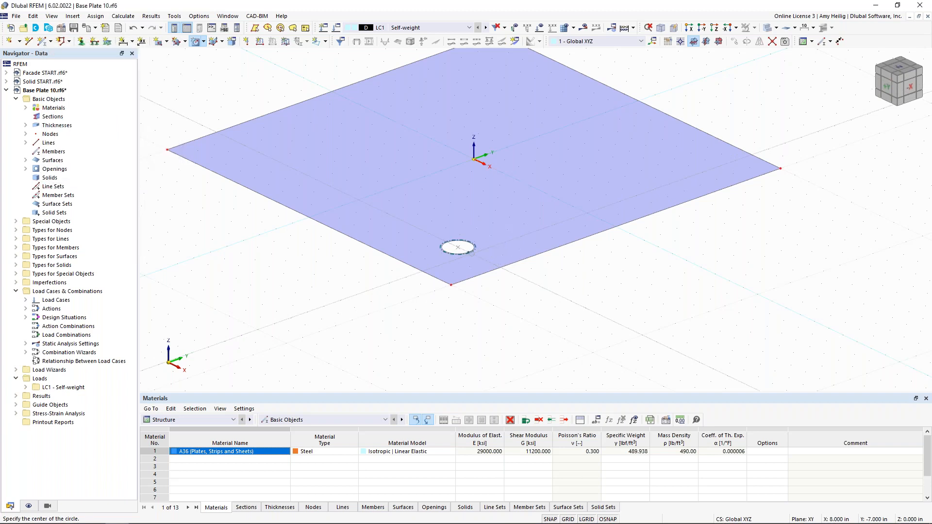
pyautogui.click(458, 247)
pyautogui.scroll(1, 482, 242)
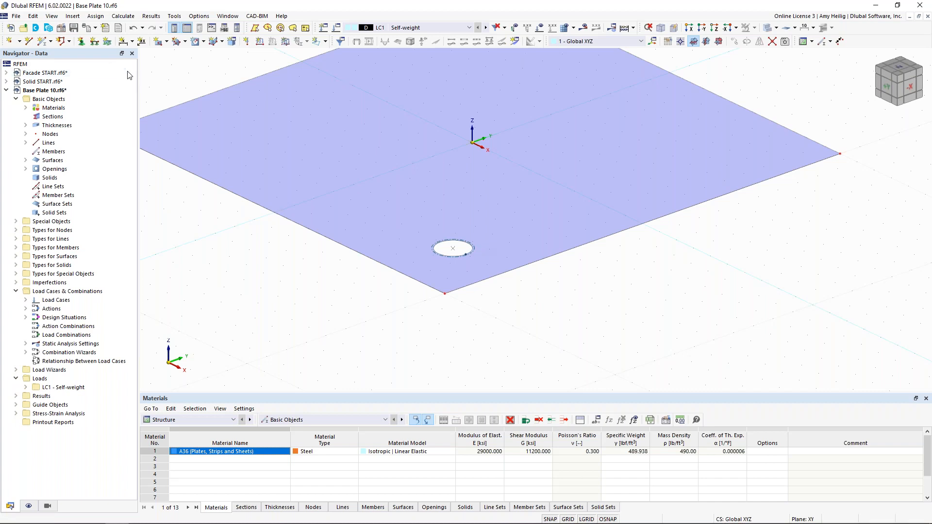
# Step: Place a node at the center of the circular opening
pyautogui.click(10, 42)
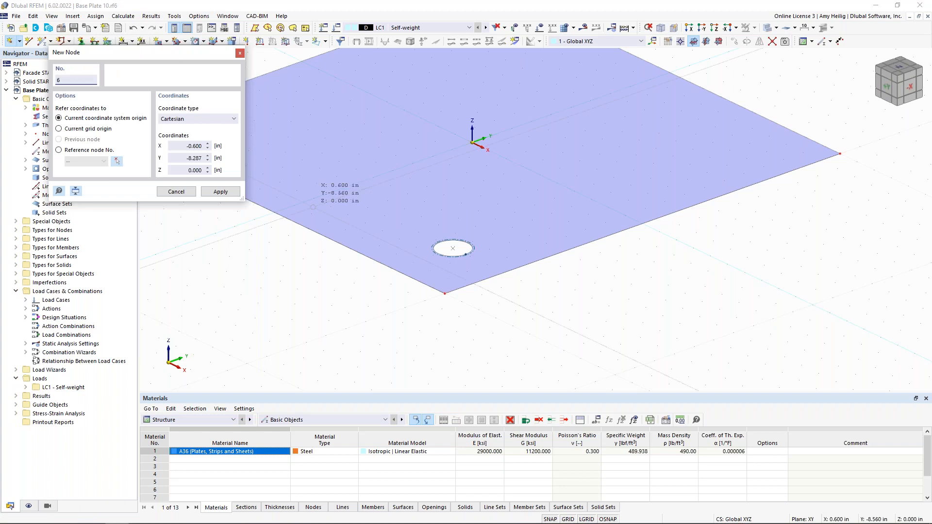
pyautogui.click(453, 248)
pyautogui.press('Escape')
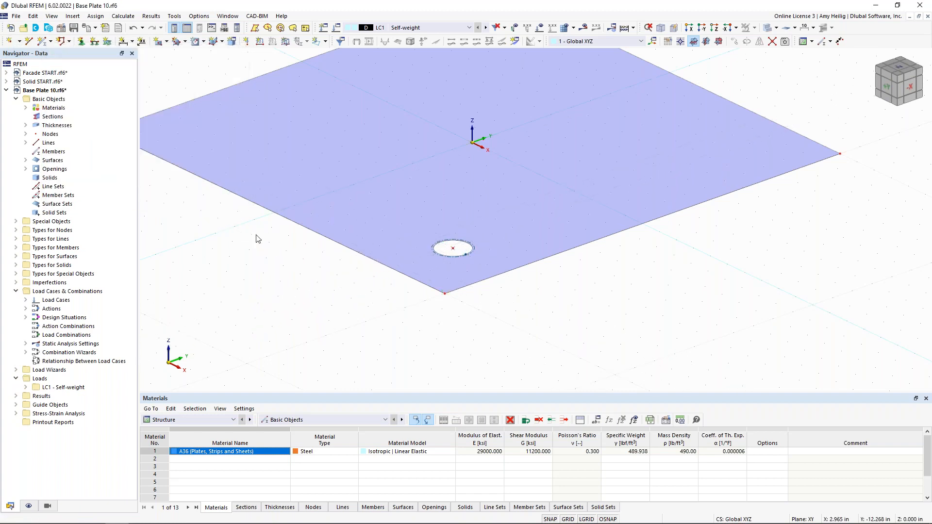
# Step: Create a nodal support fixed in all three translations with rotation about Z released, and assign it to the opening's center node
pyautogui.click(82, 42)
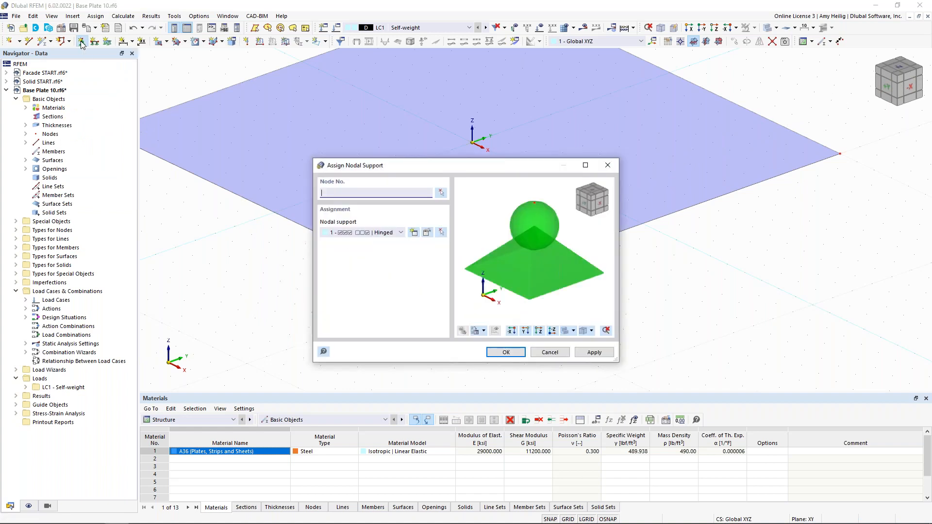
pyautogui.click(414, 233)
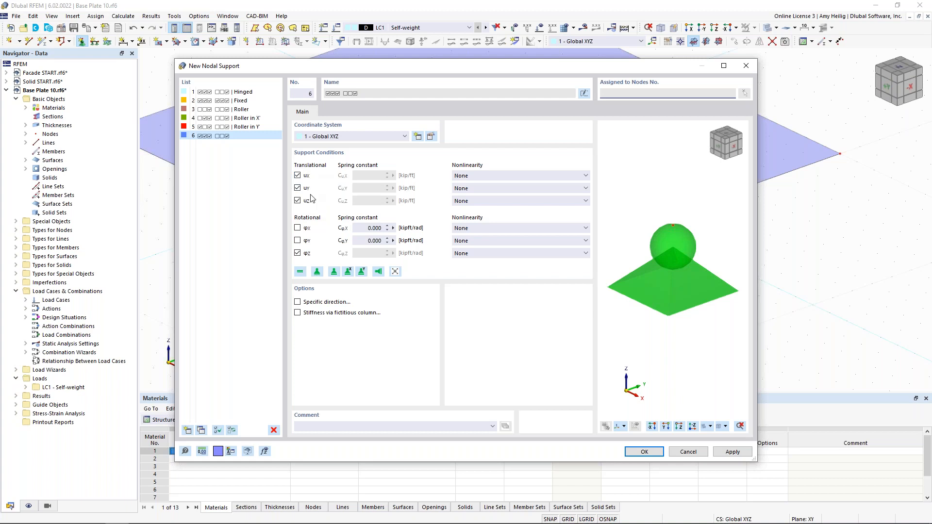
pyautogui.click(297, 252)
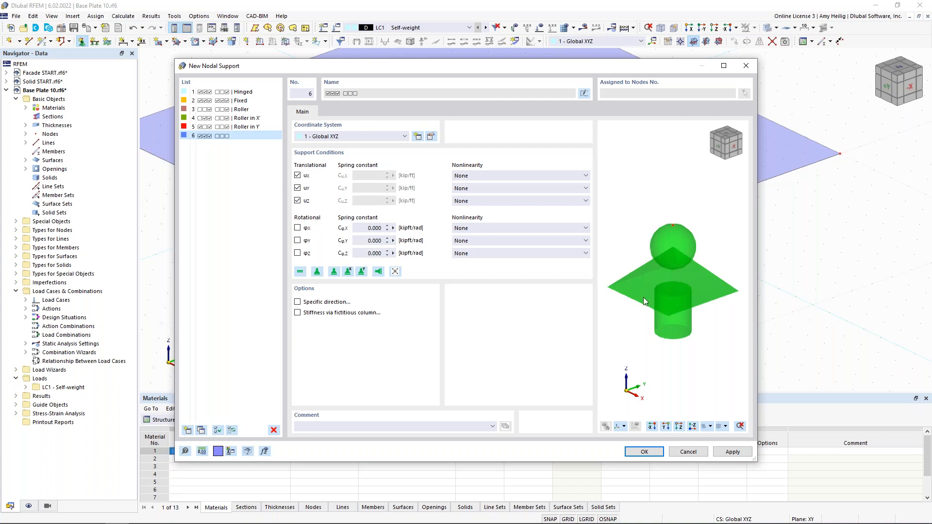
pyautogui.click(643, 452)
pyautogui.click(504, 351)
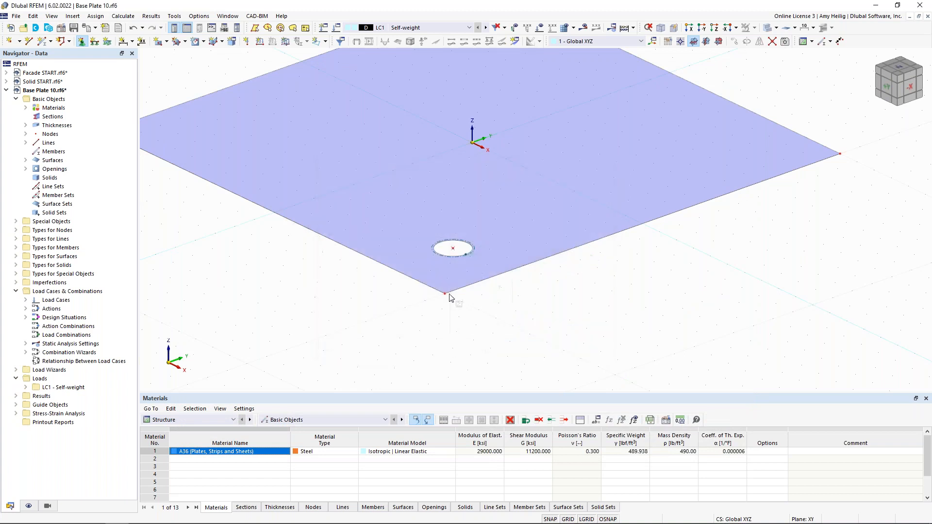
pyautogui.click(453, 248)
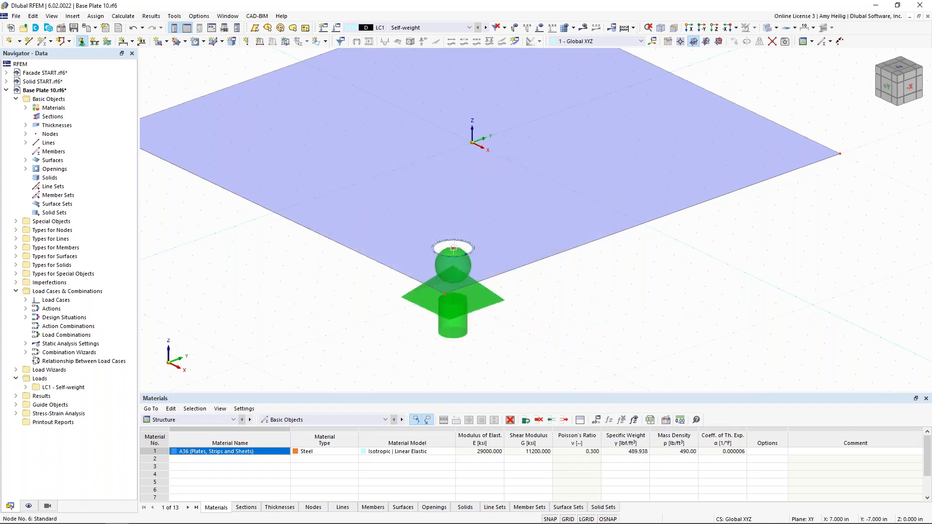
pyautogui.press('Escape')
# Step: Reduce the display size of the nodal support symbol and show the model as a wireframe
pyautogui.rightClick(474, 301)
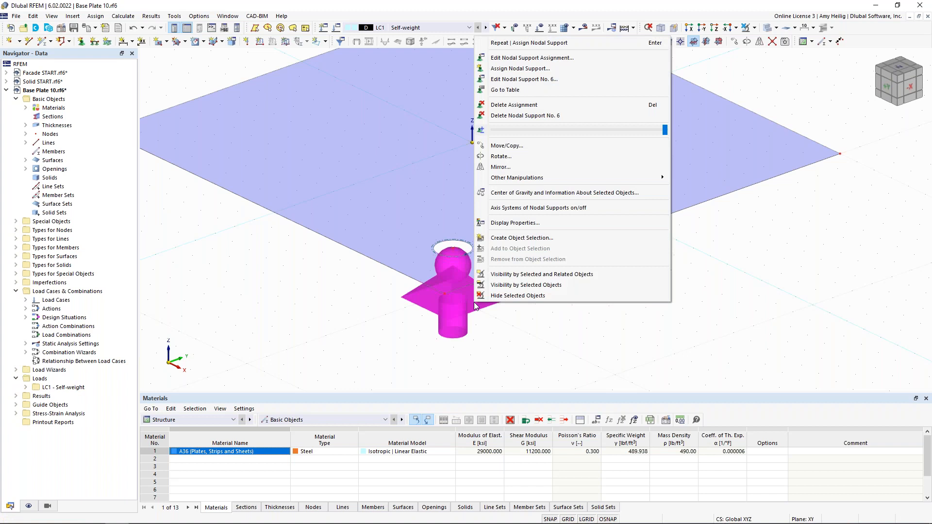
pyautogui.moveTo(665, 130); pyautogui.dragTo(554, 127)
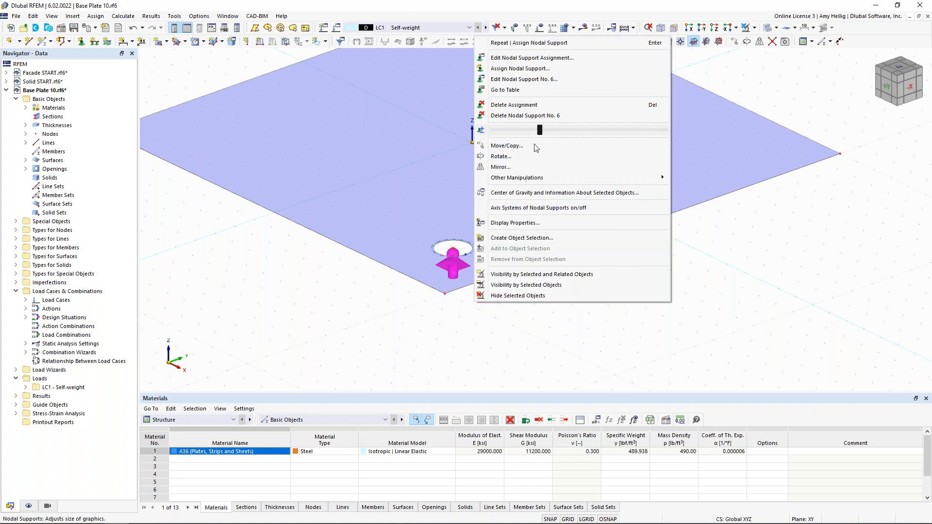
pyautogui.click(534, 342)
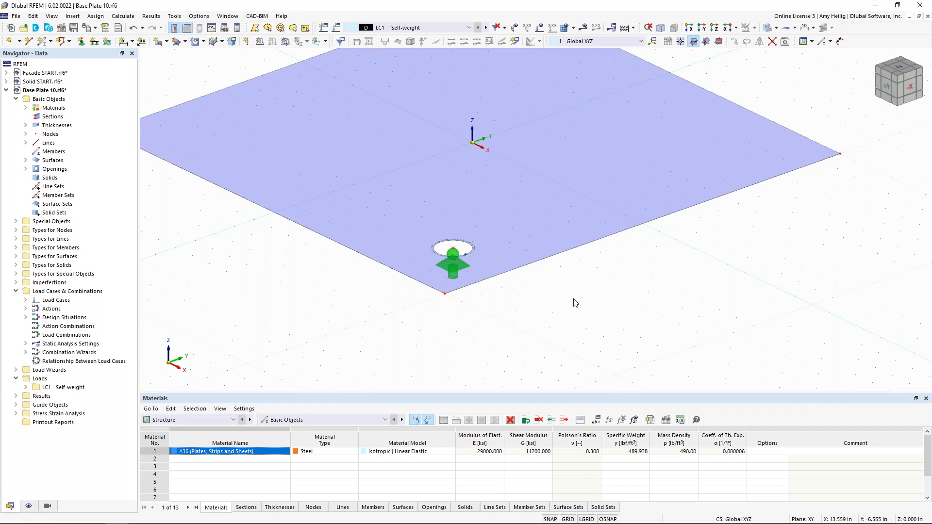
pyautogui.click(767, 27)
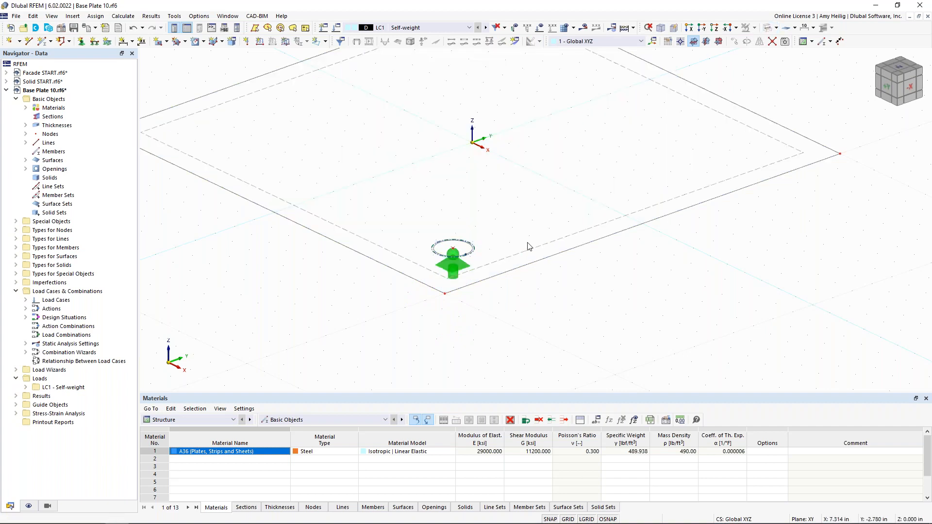
# Step: Copy the circular opening with its supported center node three times by rotating 90° about the global Z axis
pyautogui.moveTo(426, 229); pyautogui.dragTo(478, 262)
pyautogui.click(426, 224)
pyautogui.moveTo(430, 207)
pyautogui.keyDown('ctrl'); pyautogui.mouseDown(button='middle')
pyautogui.moveTo(430, 240)
pyautogui.moveTo(427, 214)
pyautogui.mouseUp(button='middle'); pyautogui.keyUp('ctrl')
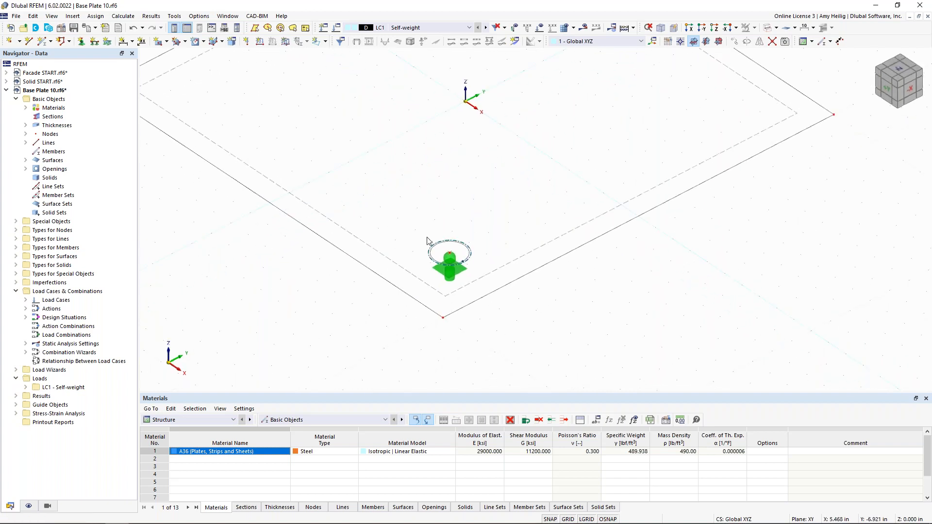
pyautogui.click(476, 280)
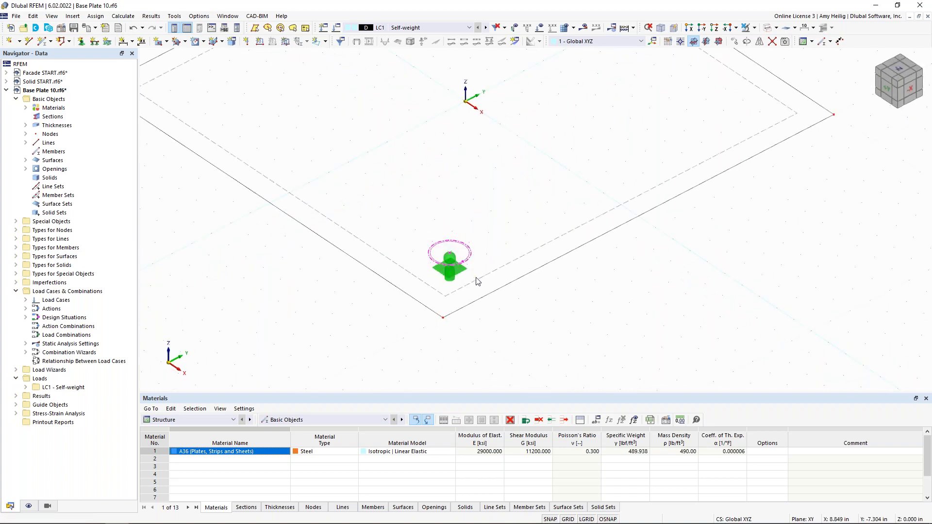
pyautogui.click(748, 43)
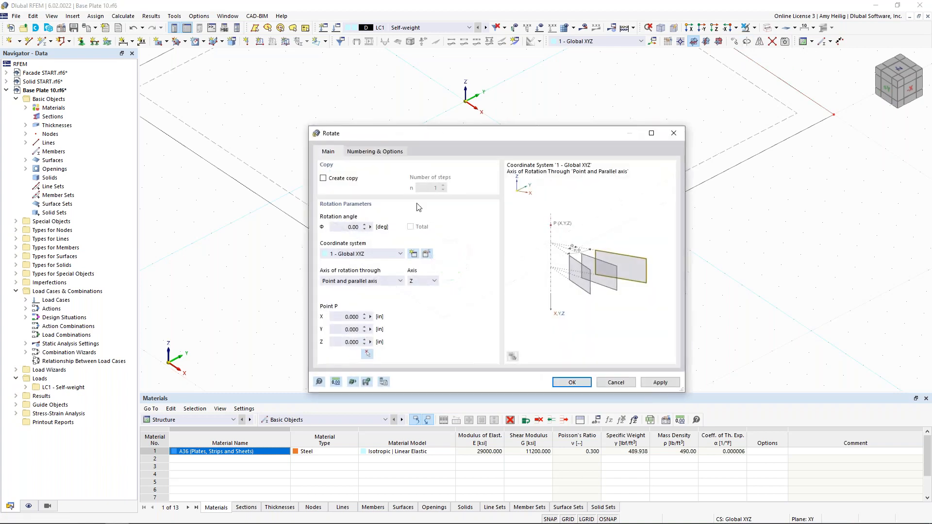
pyautogui.click(323, 178)
pyautogui.click(444, 185)
pyautogui.press('Tab')
pyautogui.write('90')
pyautogui.click(582, 385)
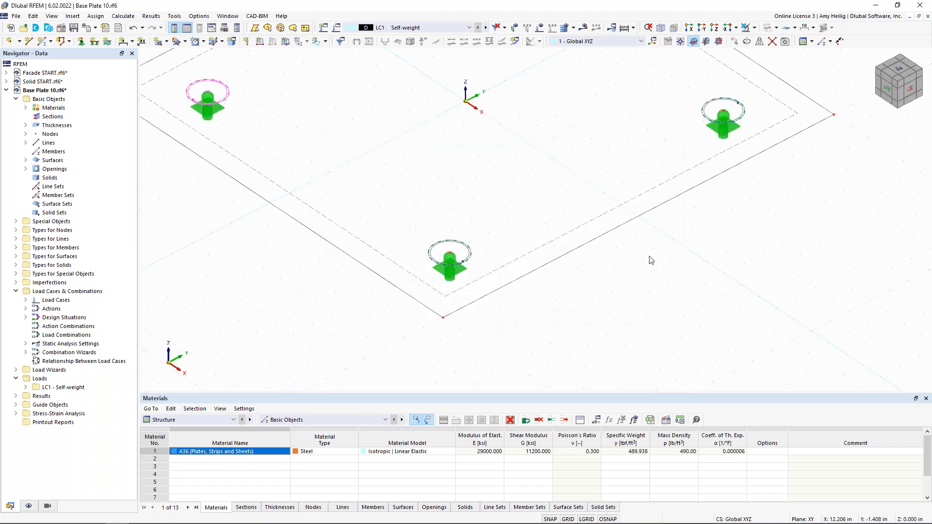
# Step: Switch the model display back to shaded transparent surfaces and clear the selection
pyautogui.scroll(-2, 588, 257)
pyautogui.moveTo(587, 258); pyautogui.dragTo(528, 264, button='middle')
pyautogui.click(767, 28)
pyautogui.click(767, 28)
pyautogui.click(728, 305)
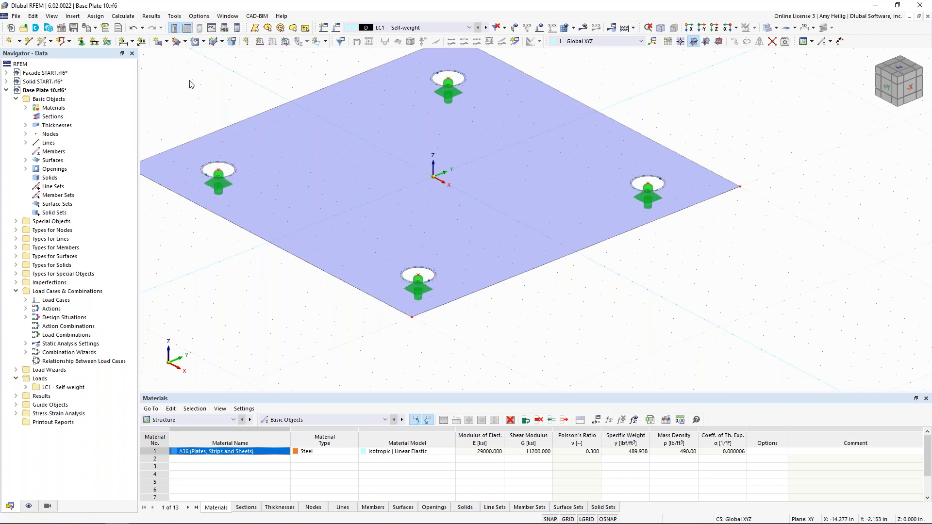
# Step: Start a new surface by boundary selection and set its stiffness type to Rigid
pyautogui.click(167, 42)
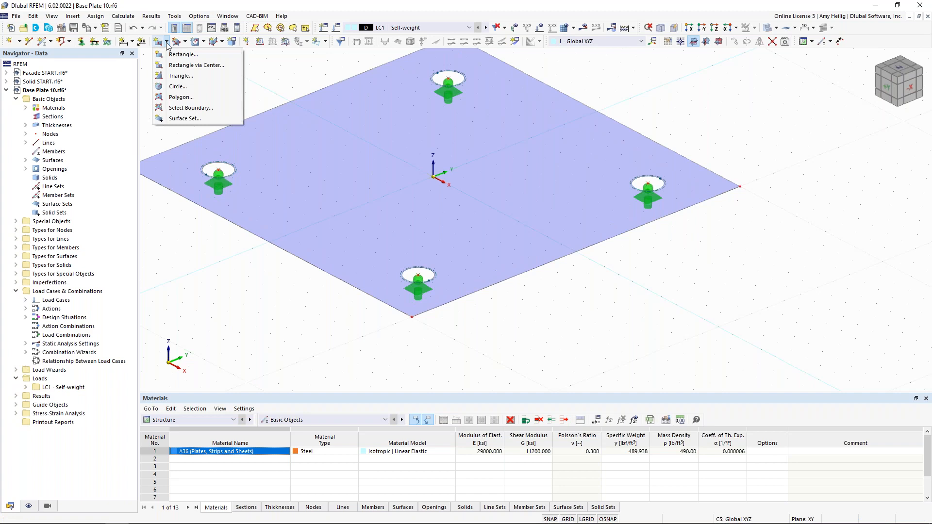
pyautogui.click(180, 108)
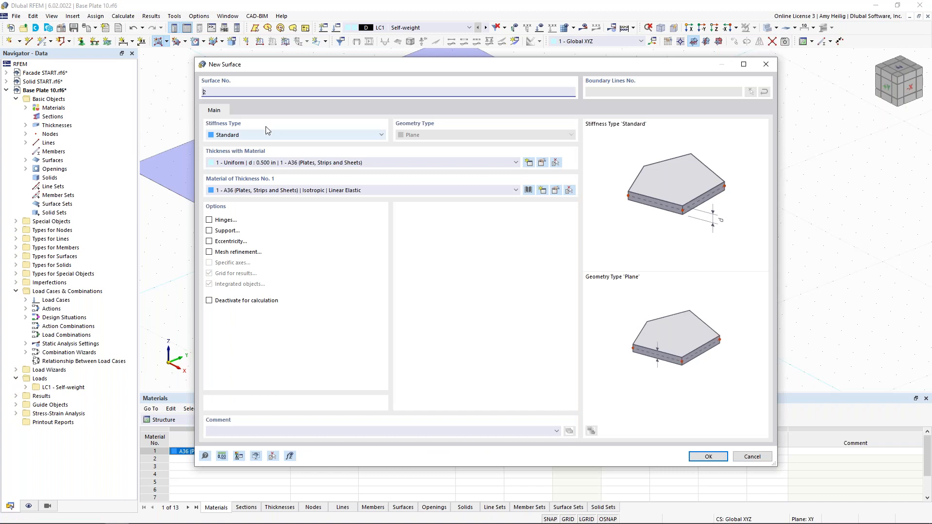
pyautogui.click(248, 135)
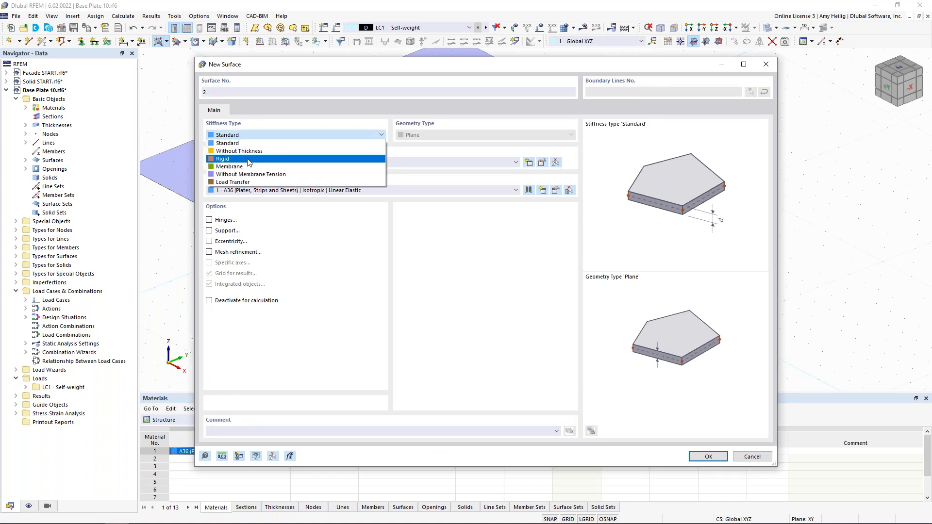
pyautogui.click(249, 159)
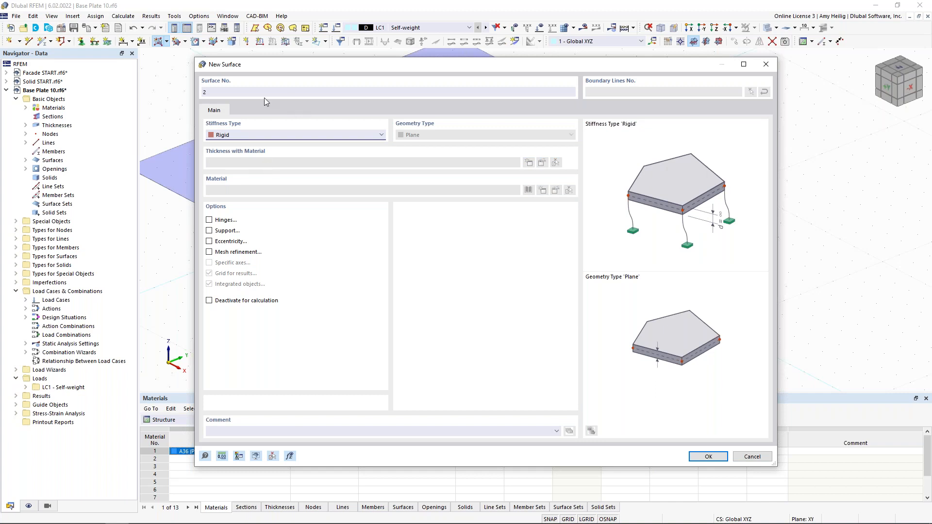
pyautogui.click(708, 457)
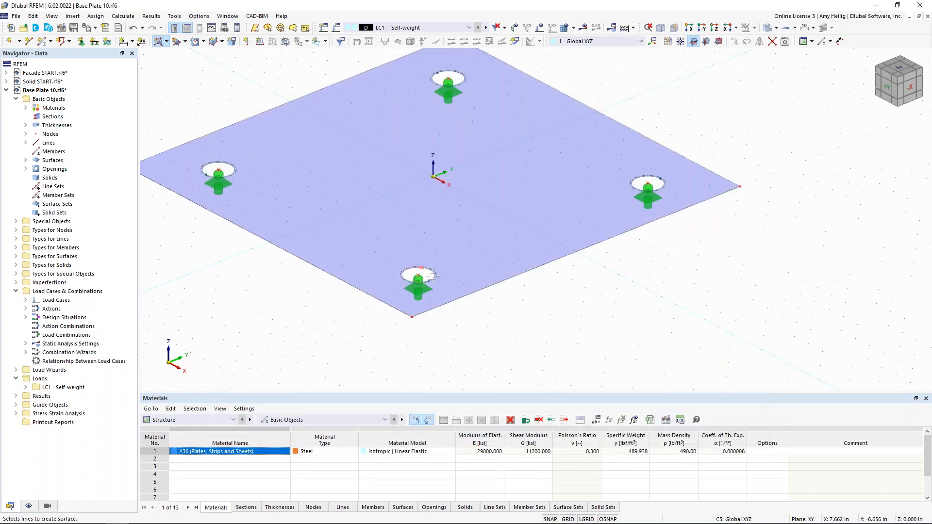
# Step: Fill all four bolt-hole circles with rigid surfaces by selecting each circular boundary line
pyautogui.click(429, 280)
pyautogui.click(663, 187)
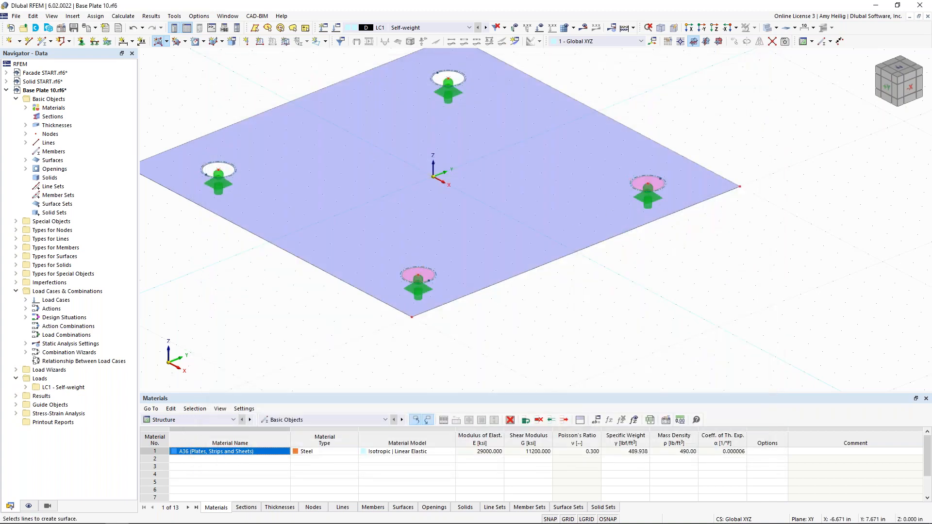
pyautogui.click(462, 80)
pyautogui.click(233, 167)
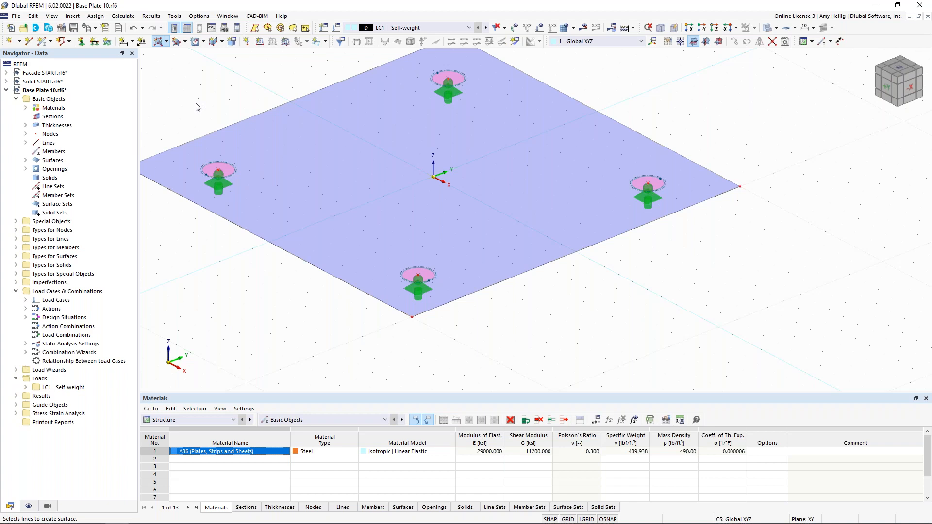
pyautogui.press('Escape')
# Step: Set the YZ plane as the current work plane
pyautogui.scroll(-1, 196, 104)
pyautogui.moveTo(196, 103); pyautogui.dragTo(242, 172, button='middle')
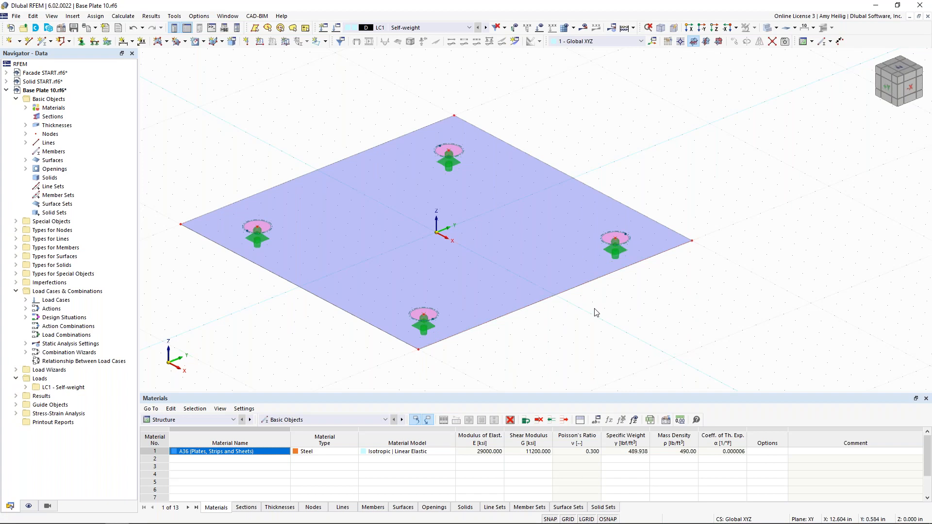
pyautogui.click(706, 41)
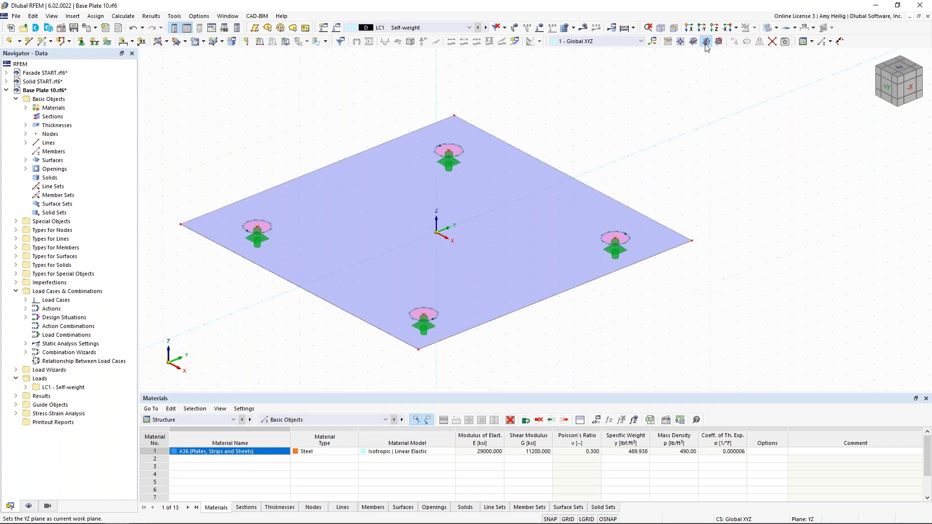
# Step: Start a new beam member and choose the AISC 15 W 8x35 section from the standardized steel library
pyautogui.scroll(-2, 511, 234)
pyautogui.keyDown('ctrl'); pyautogui.moveTo(465, 251); pyautogui.dragTo(460, 230, button='middle'); pyautogui.keyUp('ctrl')
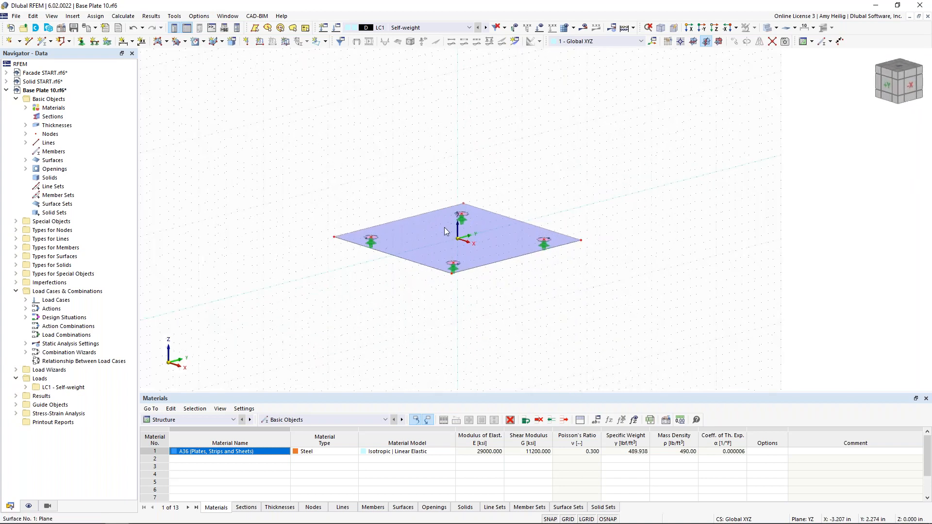
pyautogui.scroll(3, 459, 242)
pyautogui.scroll(1, 460, 246)
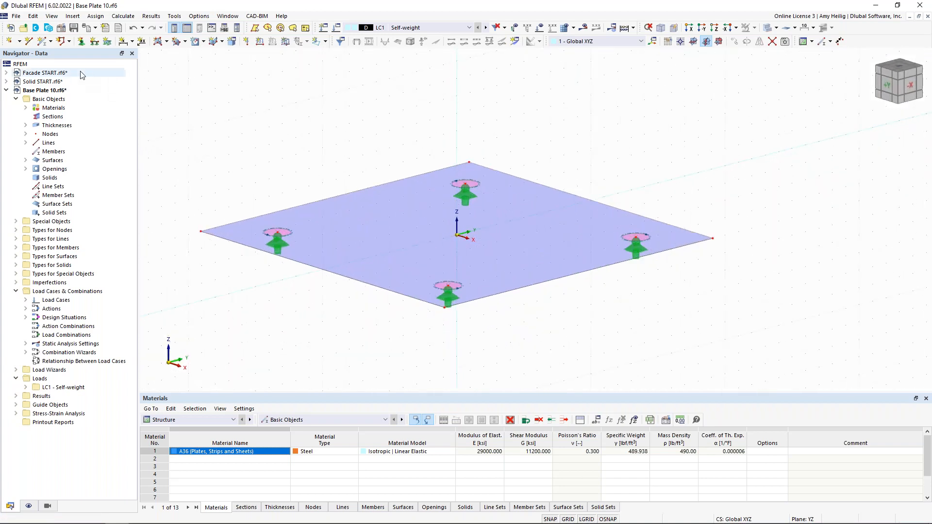
pyautogui.click(43, 44)
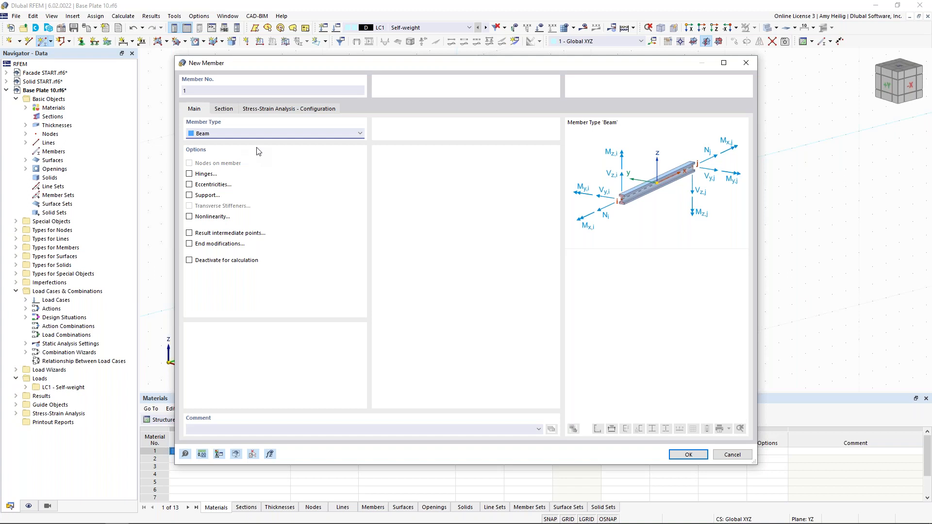
pyautogui.click(224, 109)
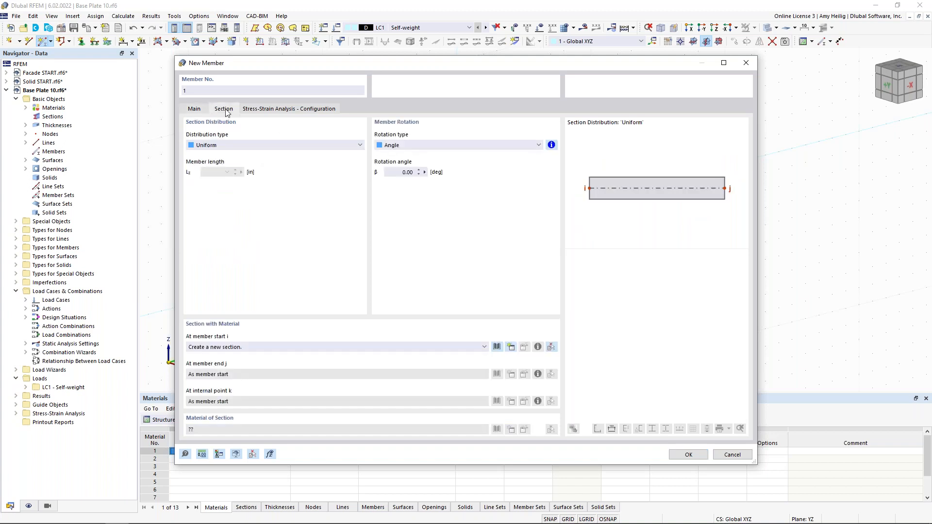
pyautogui.click(497, 347)
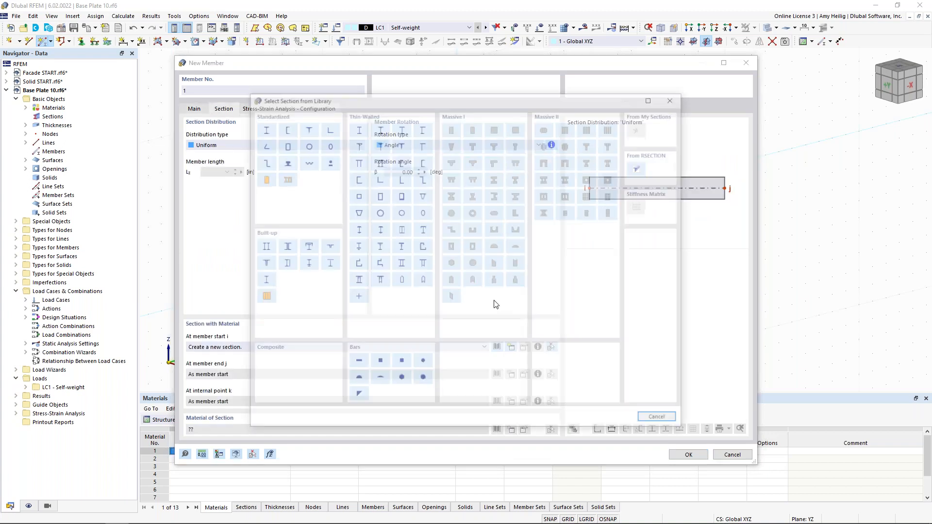
pyautogui.click(262, 127)
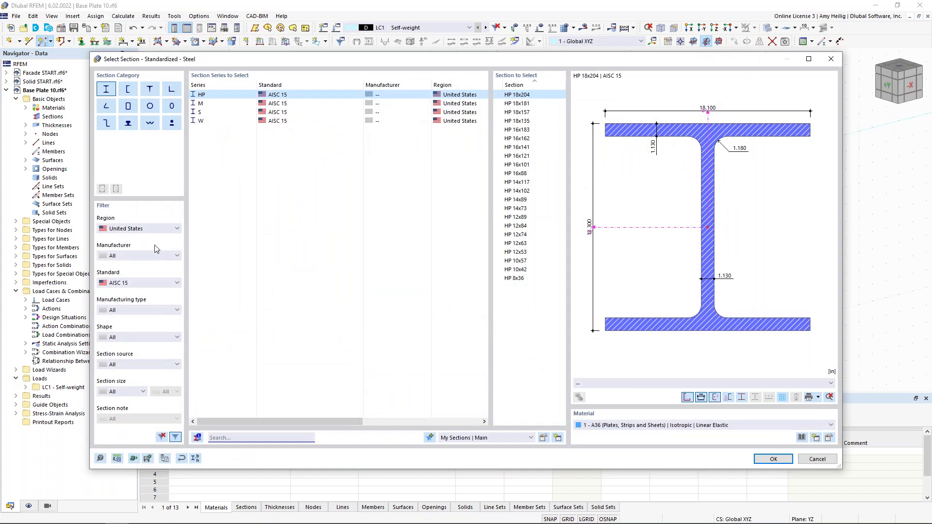
pyautogui.click(144, 283)
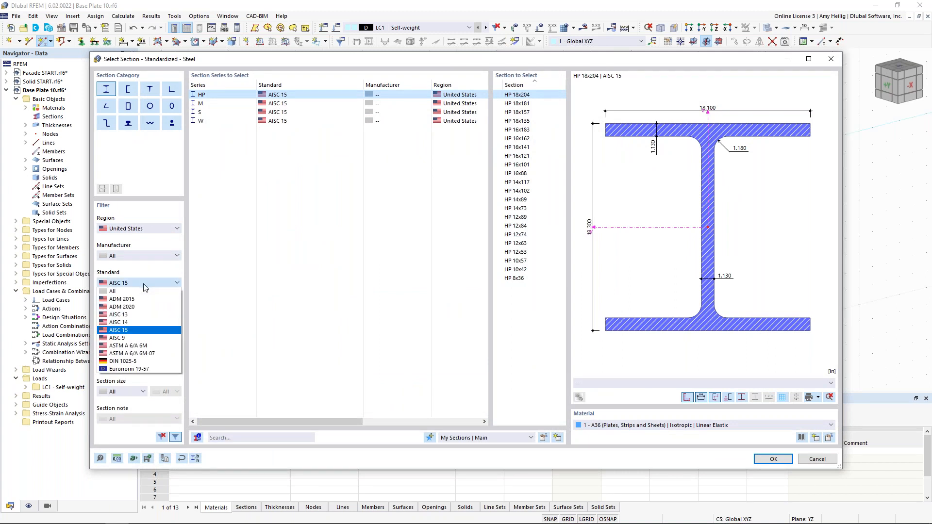
pyautogui.click(139, 332)
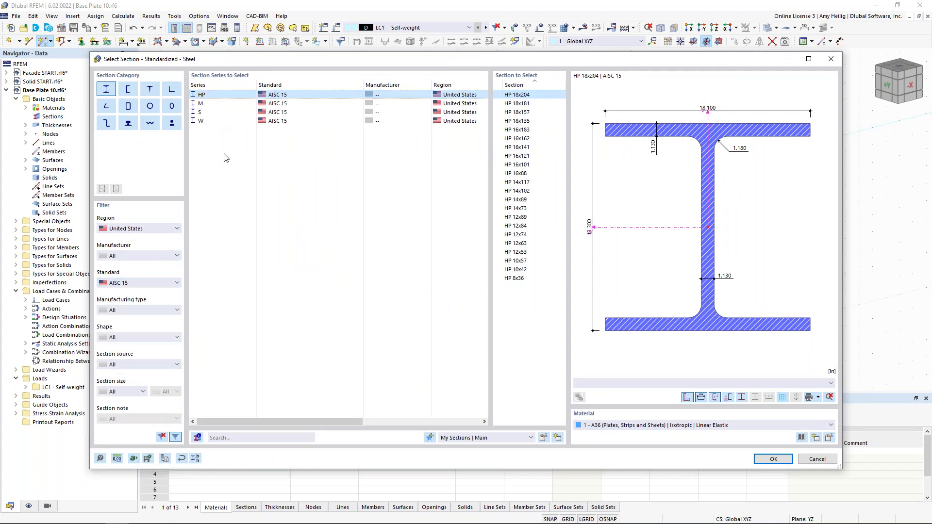
pyautogui.click(231, 127)
pyautogui.moveTo(562, 112); pyautogui.dragTo(560, 386)
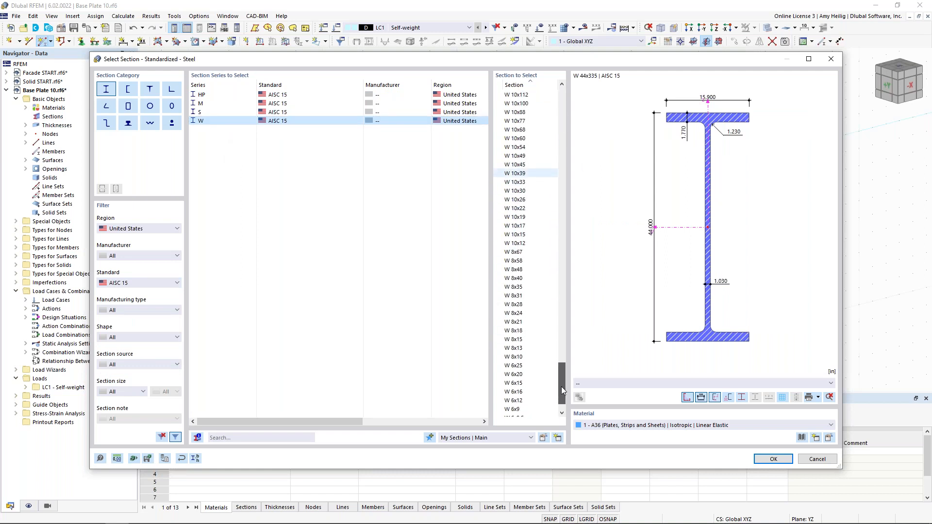
pyautogui.click(523, 290)
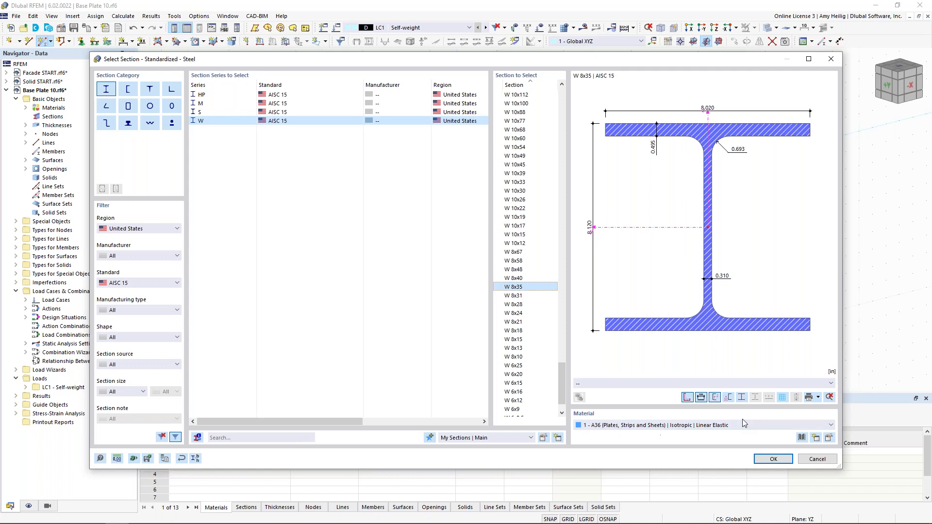
# Step: Assign AISC 360-16 steel A992 to the W 8x35 section and accept the member definition
pyautogui.click(801, 437)
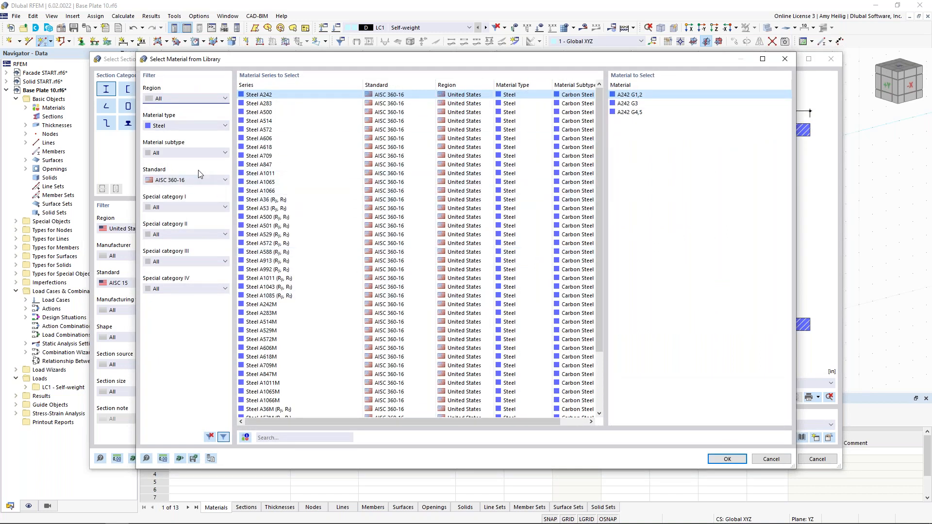
pyautogui.click(273, 270)
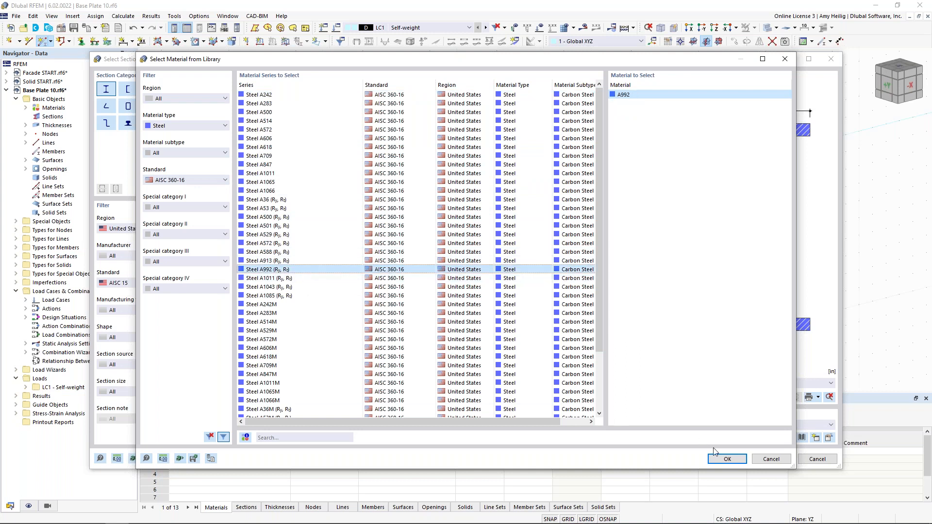
pyautogui.click(724, 459)
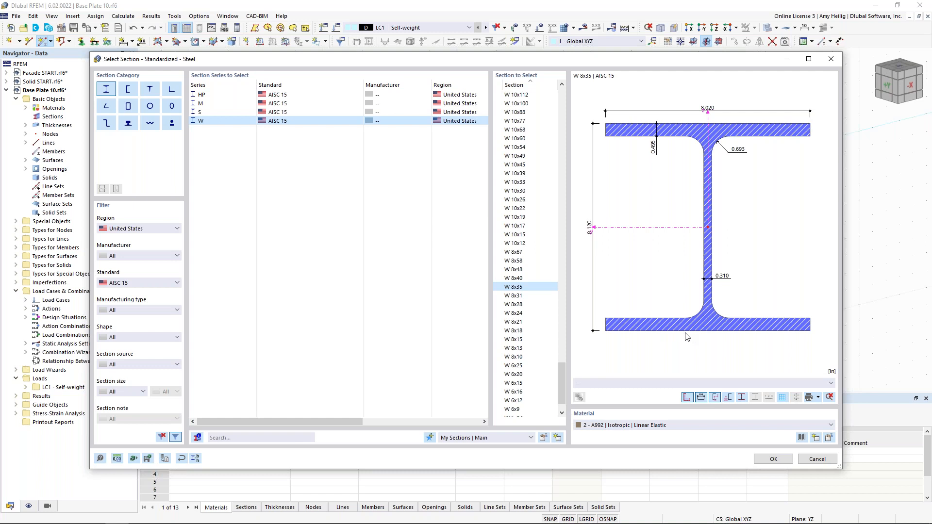
pyautogui.click(773, 460)
pyautogui.click(688, 455)
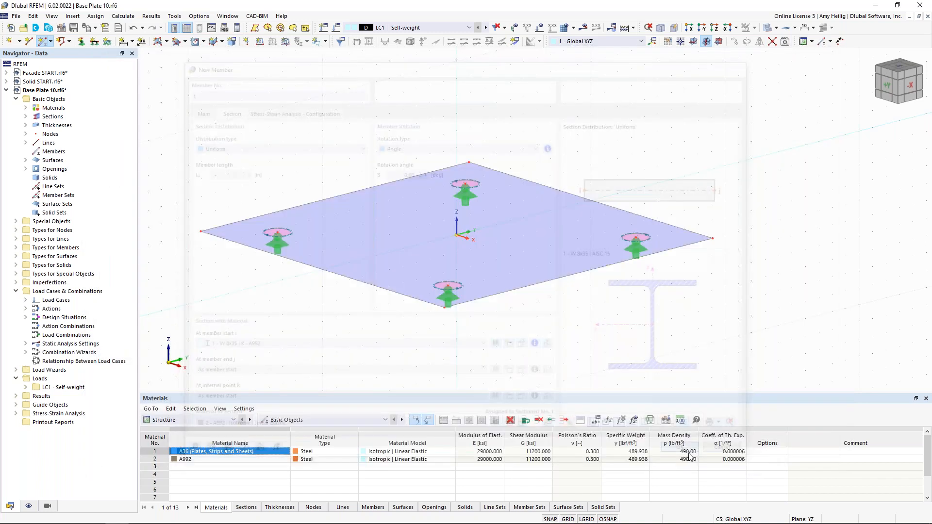
# Step: Place the column member from the plate's center at the origin up to Z 40 in
pyautogui.click(457, 235)
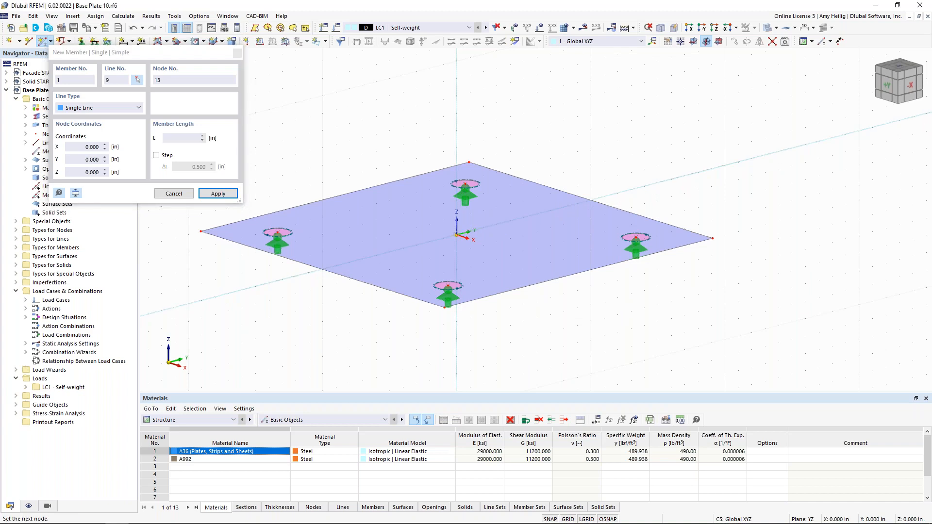
pyautogui.scroll(-5, 485, 231)
pyautogui.scroll(-2, 510, 227)
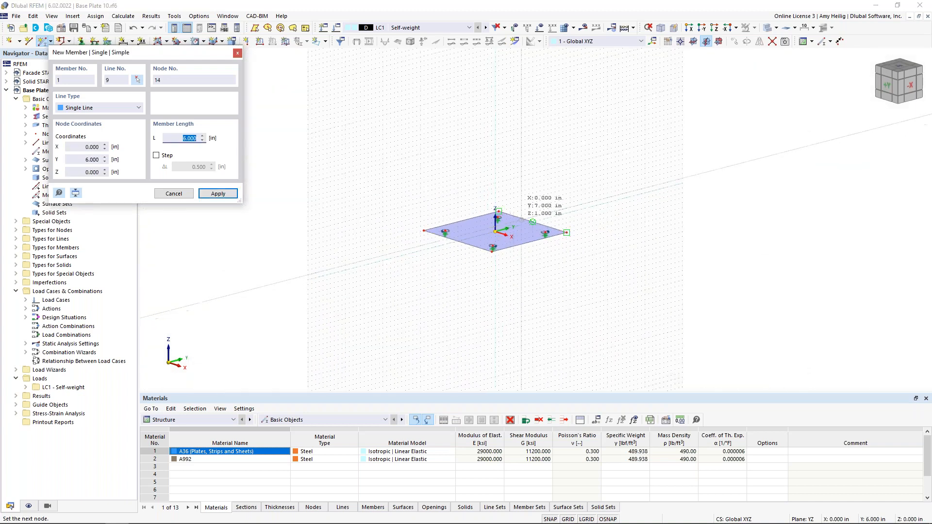
pyautogui.moveTo(515, 227); pyautogui.dragTo(498, 314, button='middle')
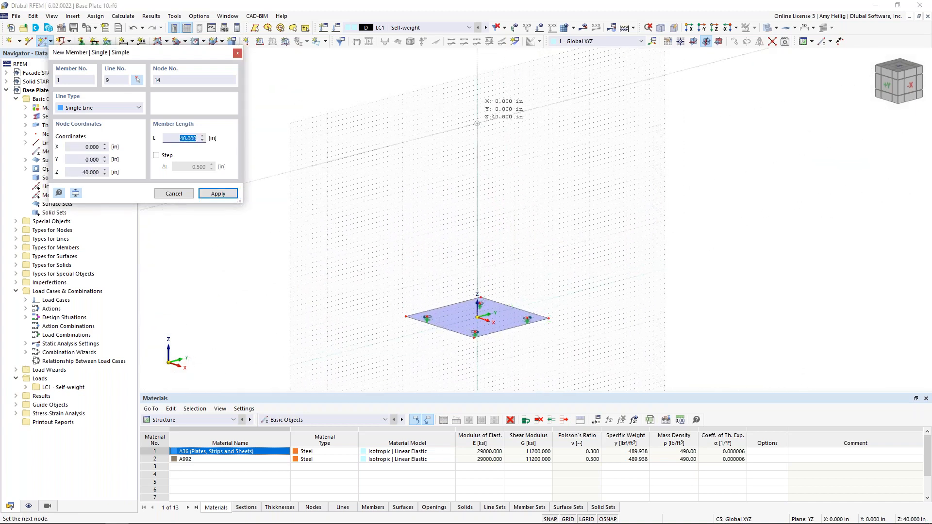
pyautogui.click(477, 123)
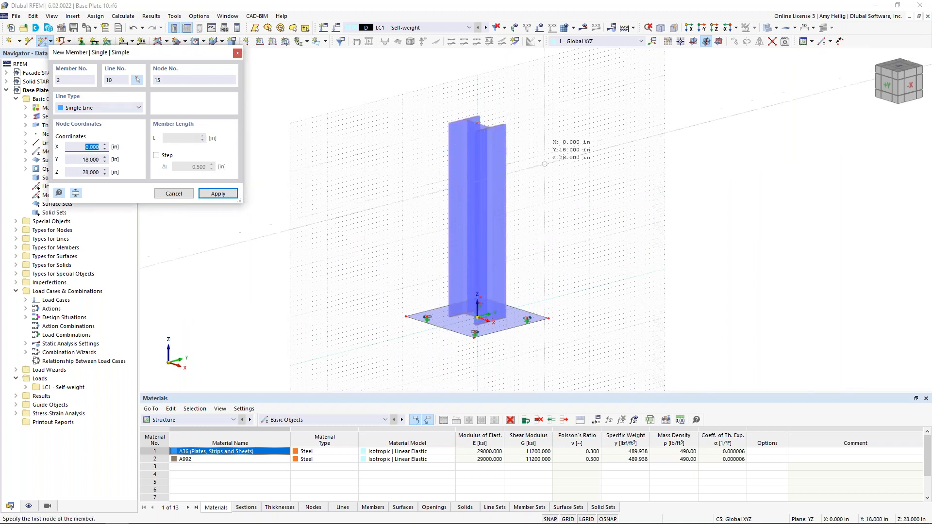
pyautogui.press('Escape')
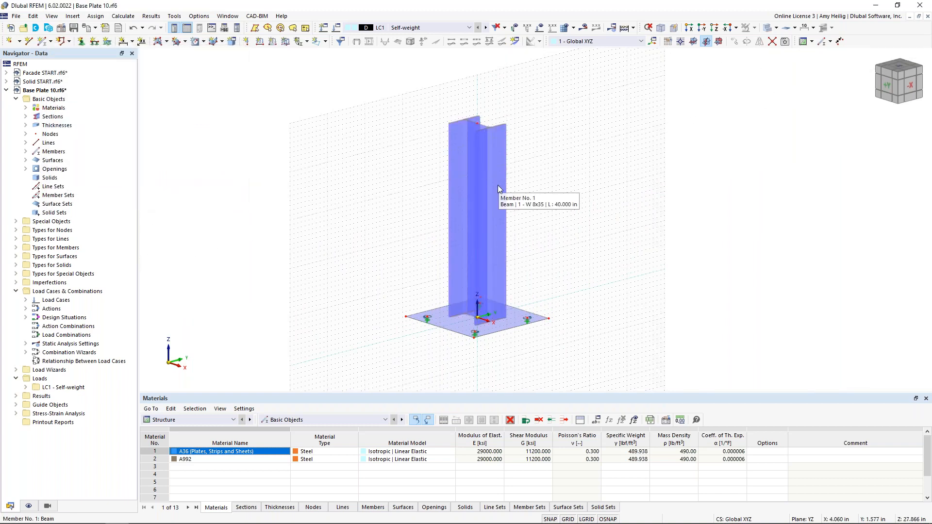
# Step: Turn off the work plane grid and show the model as a wireframe
pyautogui.click(568, 519)
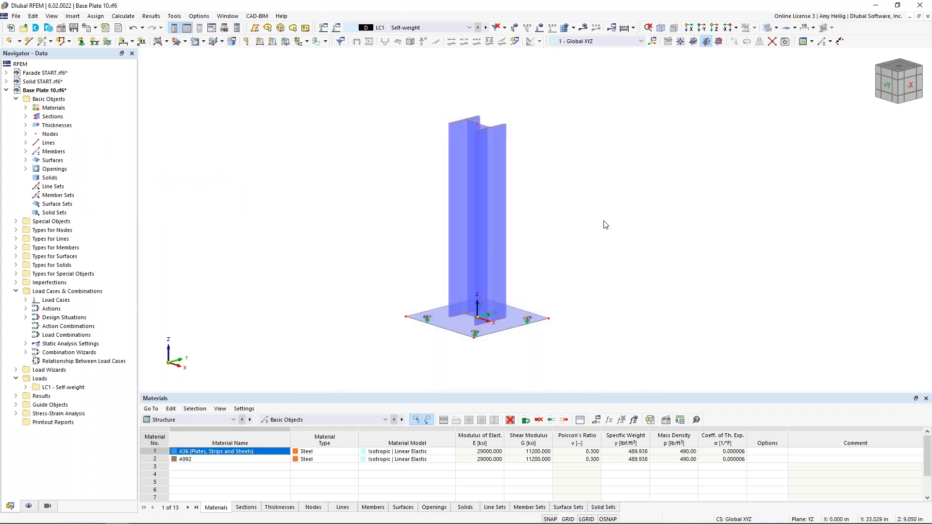
pyautogui.click(767, 28)
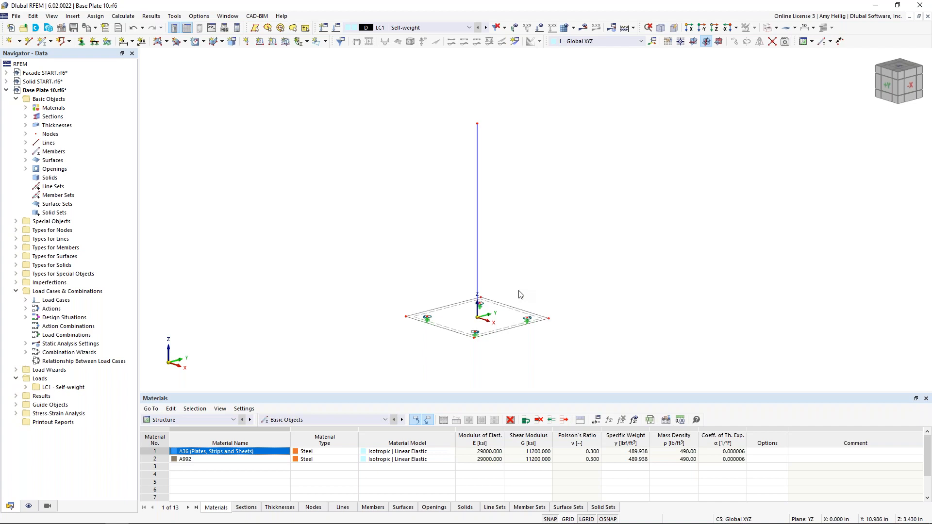
# Step: Convert the W 8x35 column member into individual flange and web surfaces
pyautogui.moveTo(519, 246); pyautogui.dragTo(448, 208)
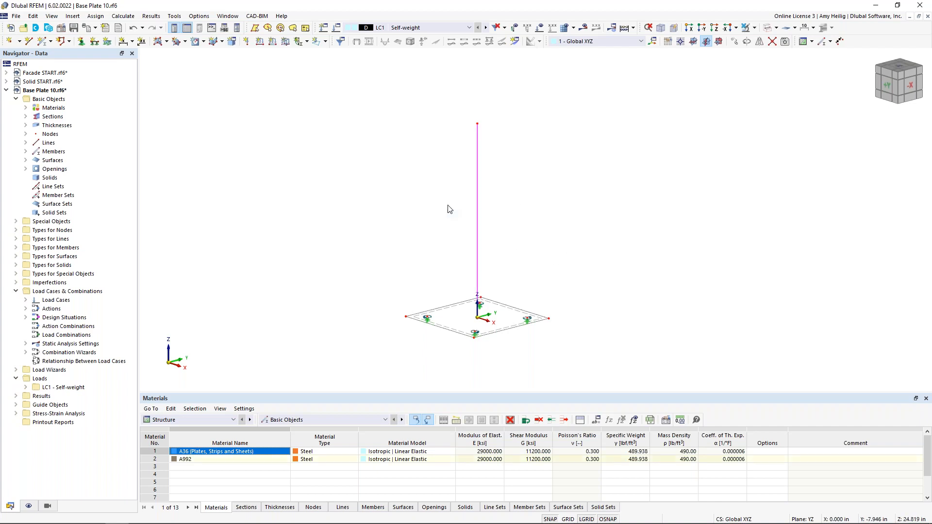
pyautogui.rightClick(477, 205)
pyautogui.moveTo(510, 235)
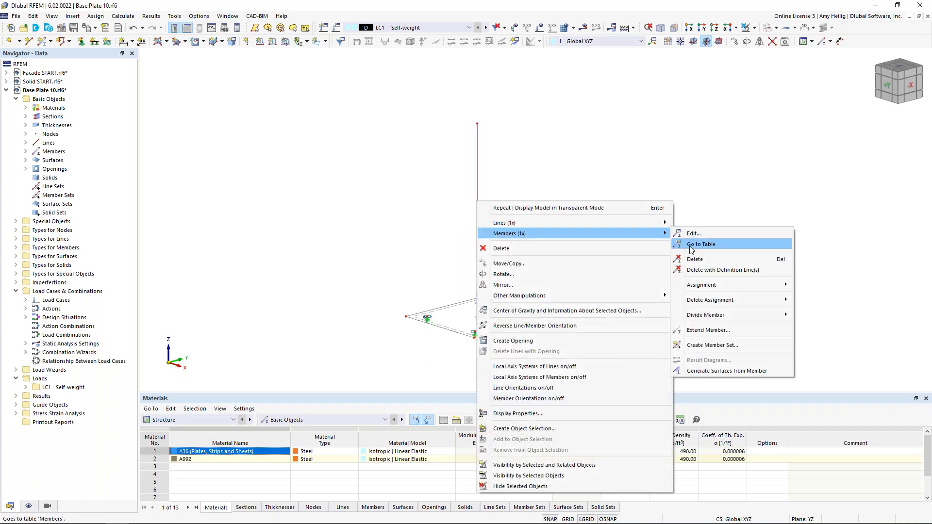
pyautogui.click(721, 371)
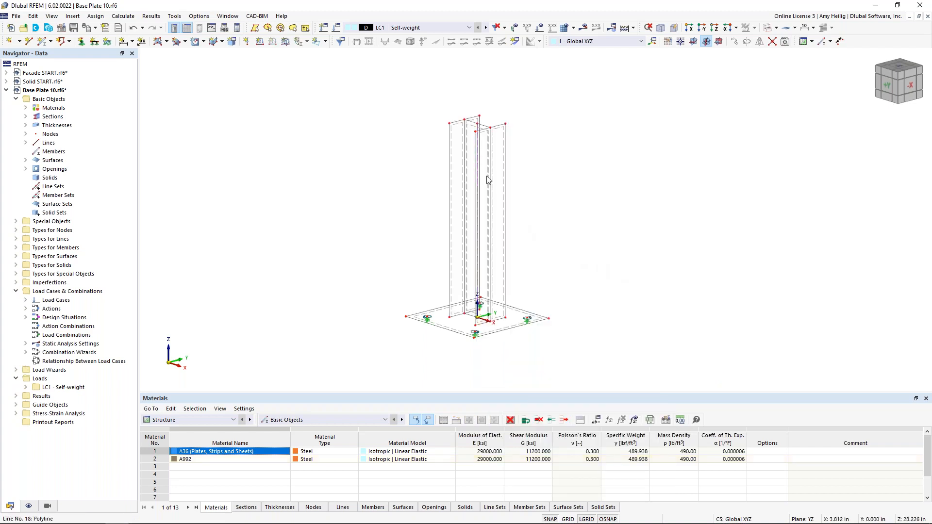
# Step: Check the thickness and material of a column flange surface, leaving its properties as they are
pyautogui.scroll(5, 486, 173)
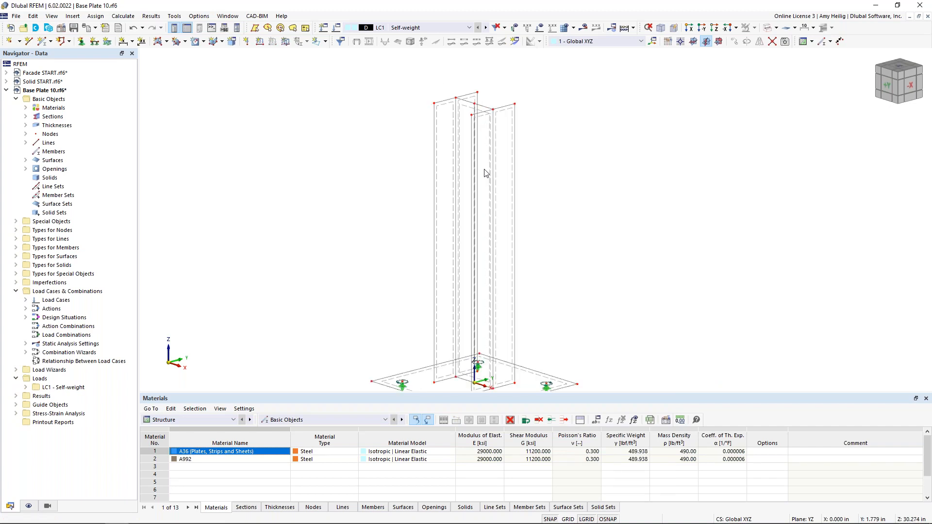
pyautogui.doubleClick(446, 106)
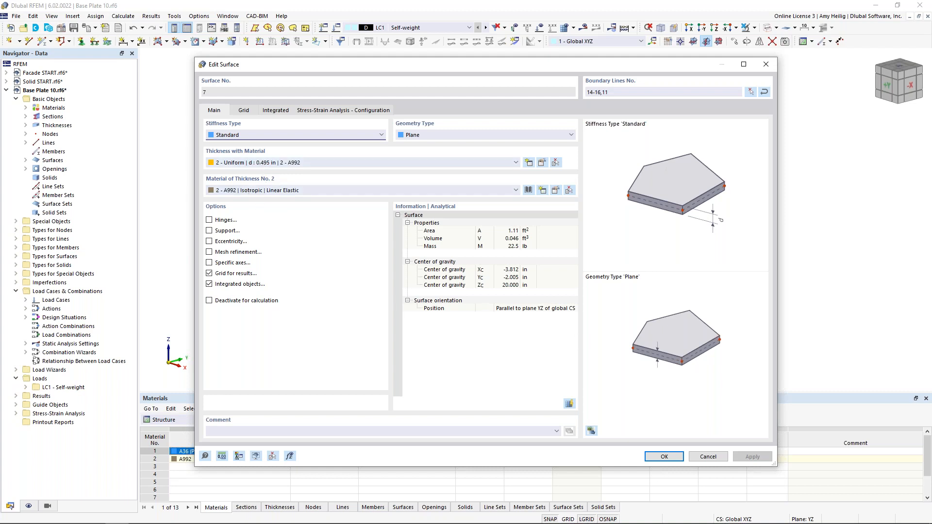
pyautogui.click(707, 456)
# Step: Create a new surface support type with both shear directions, vxz and vyz, fixed
pyautogui.moveTo(572, 307); pyautogui.dragTo(566, 286, button='middle')
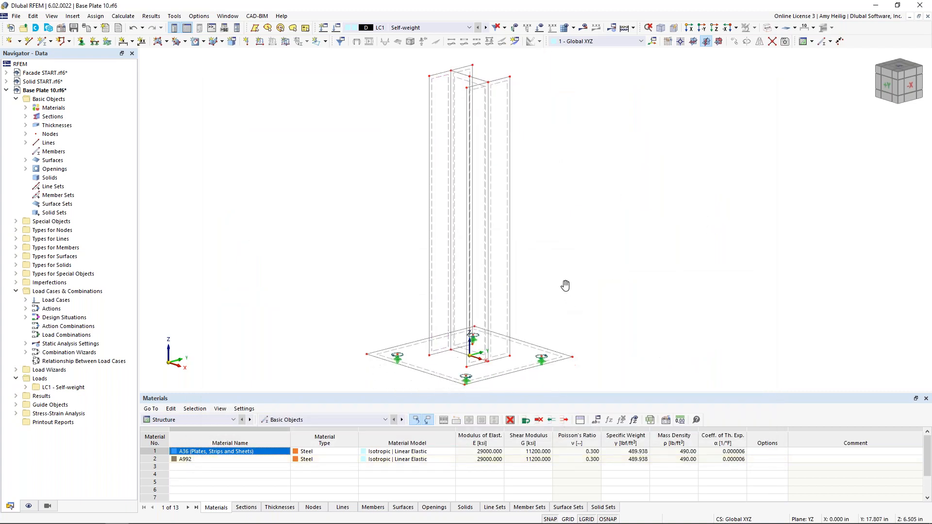
pyautogui.scroll(-1, 566, 285)
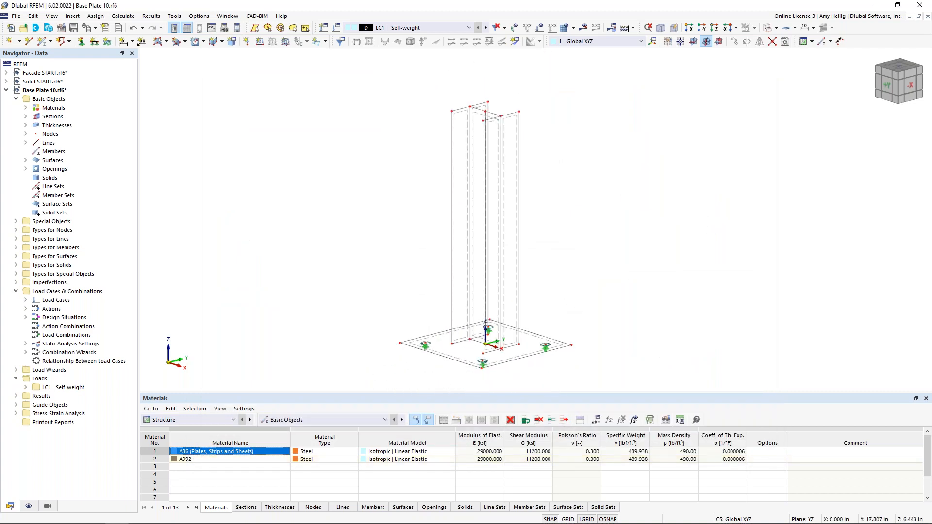
pyautogui.scroll(6, 546, 306)
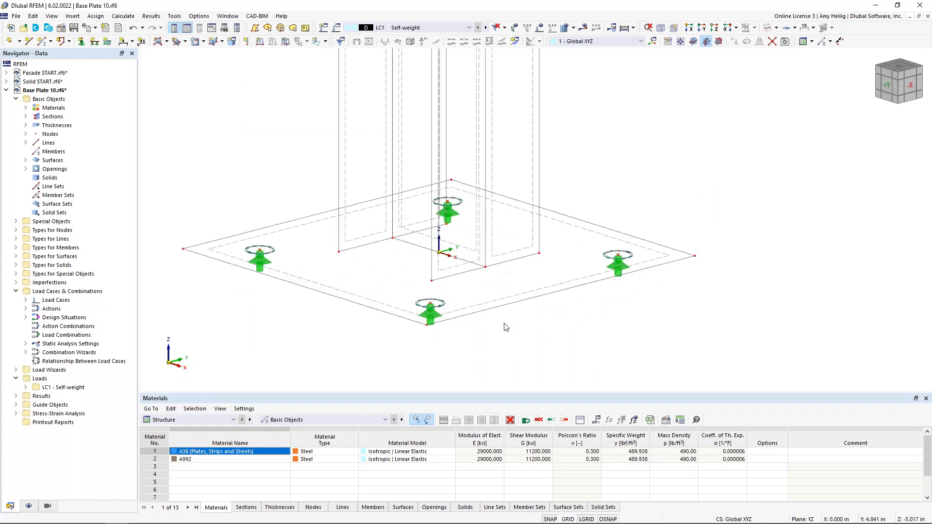
pyautogui.scroll(2, 504, 326)
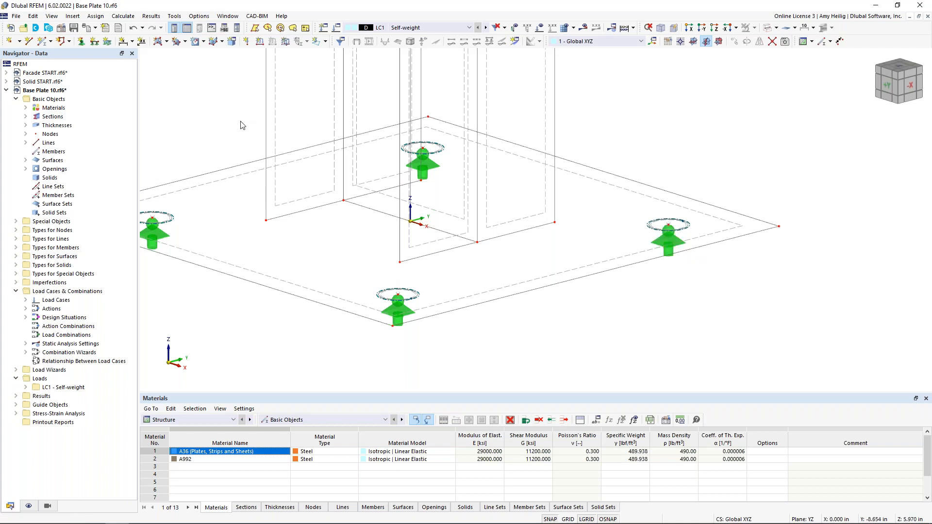
pyautogui.click(107, 46)
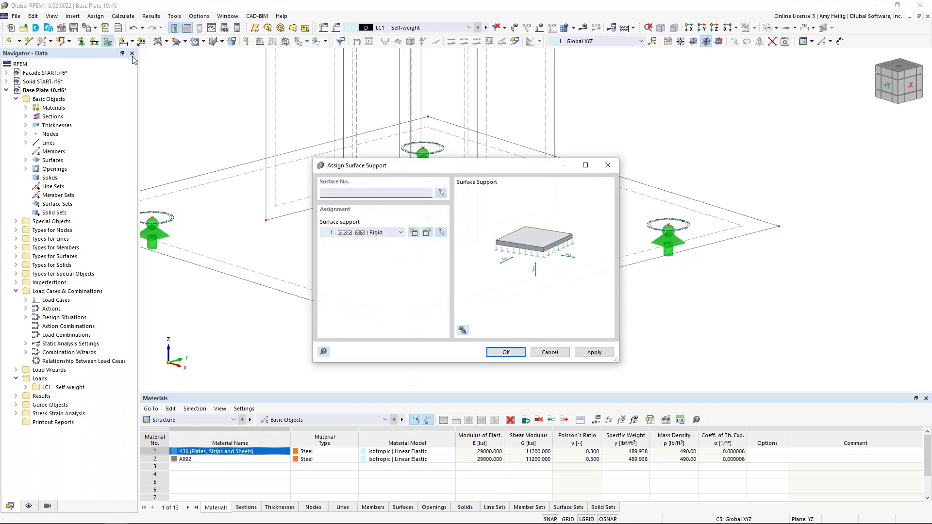
pyautogui.click(415, 234)
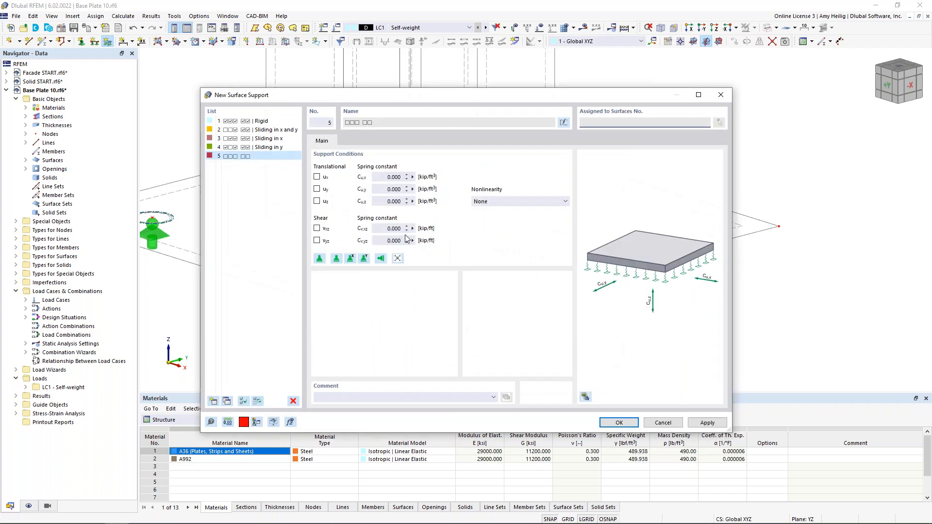
pyautogui.click(317, 228)
pyautogui.click(317, 241)
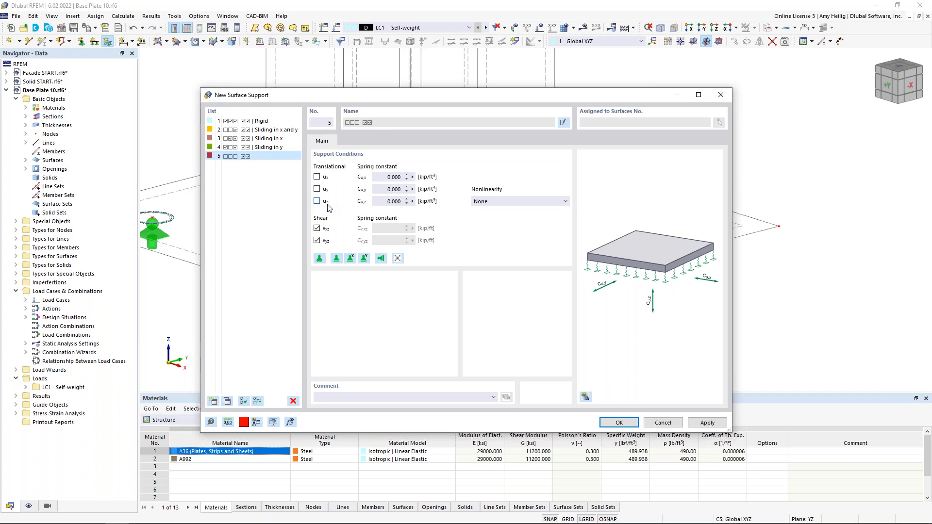
# Step: Give the surface support a Cu,z spring constant of 1000000 kip/ft³ and the nonlinearity Failure if positive contact stress σz
pyautogui.doubleClick(393, 201)
pyautogui.write('1e6')
pyautogui.click(502, 206)
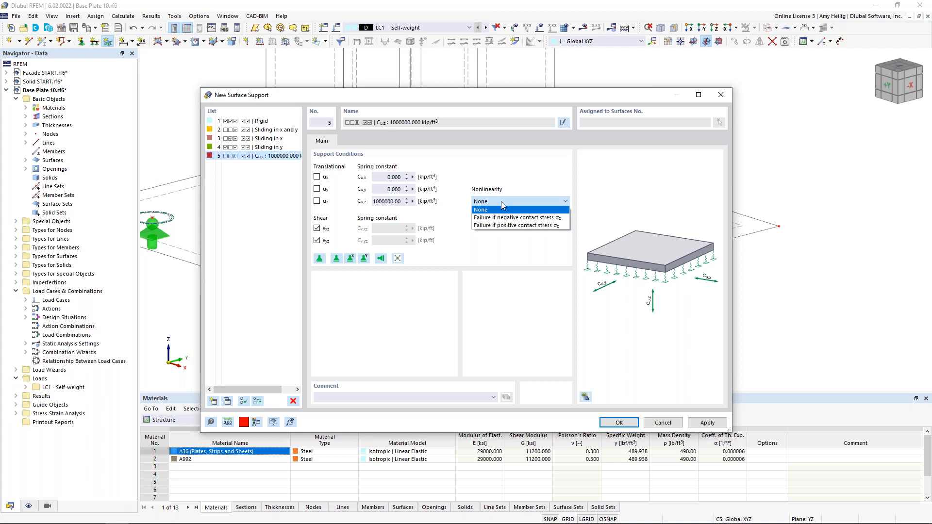
pyautogui.click(505, 226)
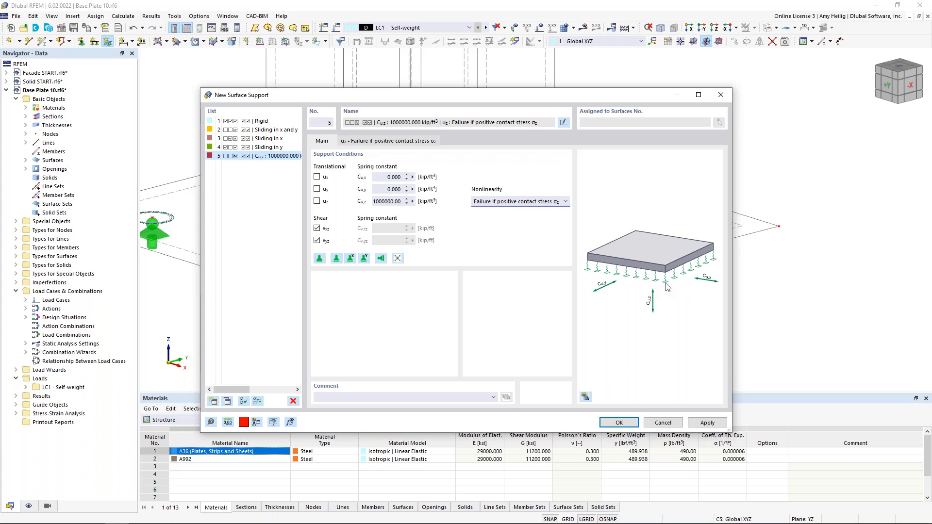
# Step: Accept the surface support definition and assign it to the base plate surface
pyautogui.click(618, 422)
pyautogui.click(515, 352)
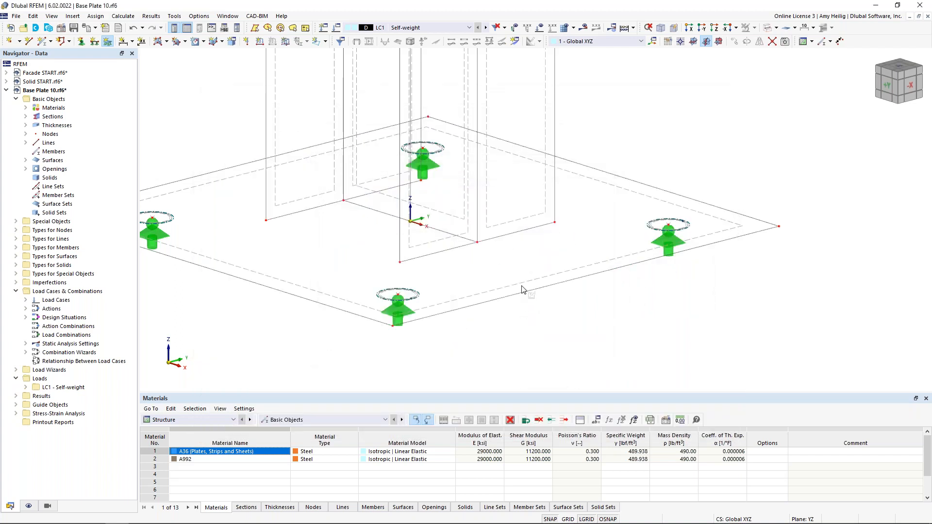
pyautogui.scroll(-3, 552, 256)
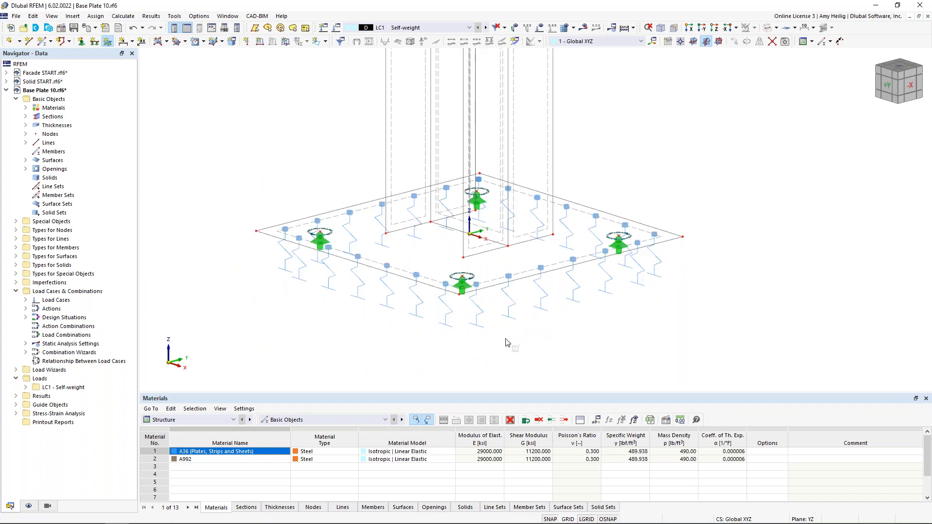
# Step: Shrink the surface support symbols under the base plate and slightly tighten their spacing
pyautogui.rightClick(512, 307)
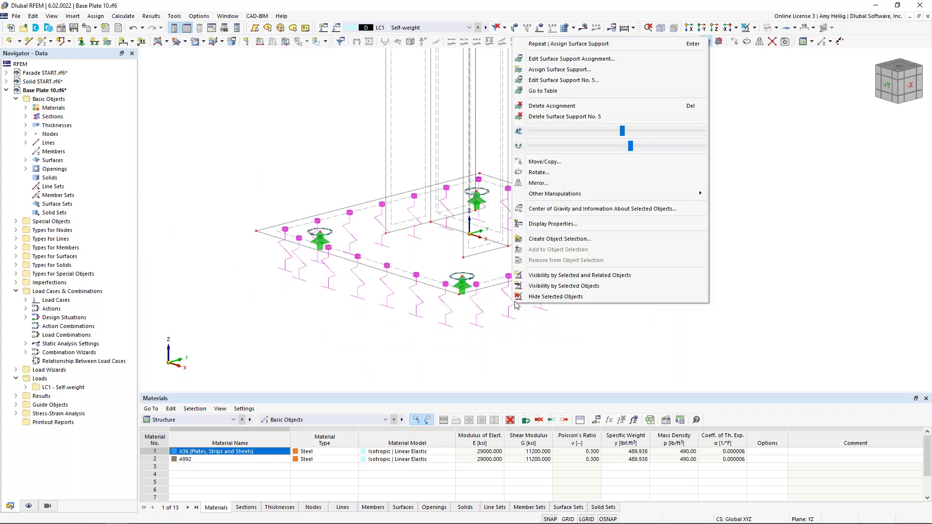
pyautogui.moveTo(617, 132); pyautogui.dragTo(565, 134)
pyautogui.moveTo(630, 146)
pyautogui.mouseDown()
pyautogui.moveTo(572, 149)
pyautogui.moveTo(622, 148)
pyautogui.mouseUp()
pyautogui.click(597, 228)
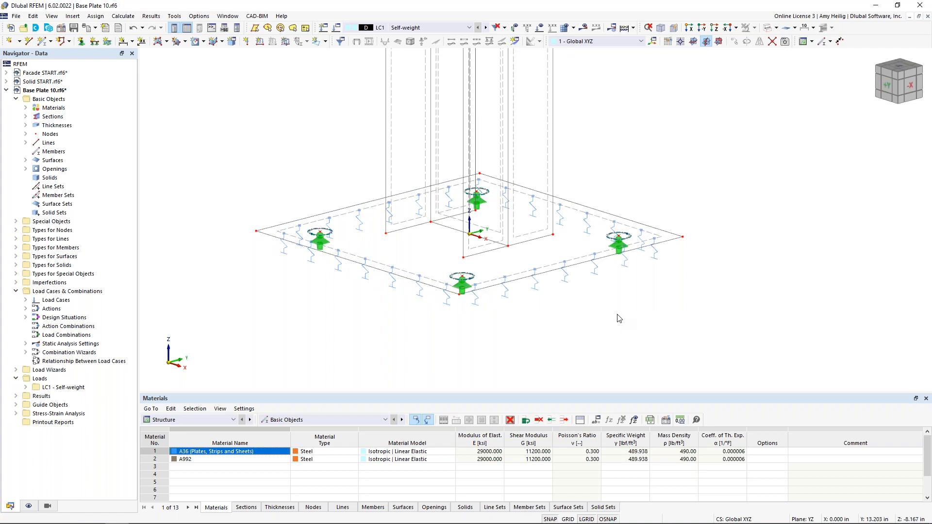
# Step: Generate the finite element mesh and check how coarse it is on the base plate
pyautogui.scroll(-5, 615, 320)
pyautogui.moveTo(615, 321); pyautogui.dragTo(540, 358, button='middle')
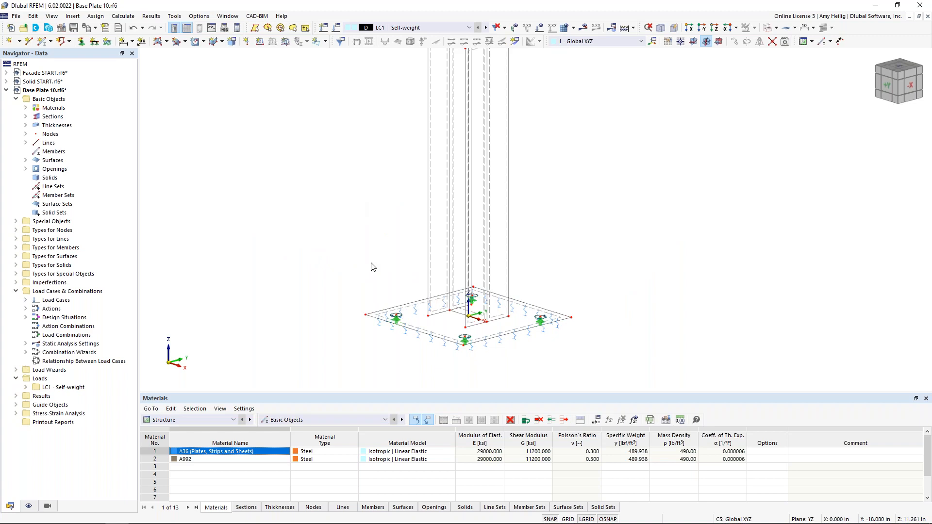
pyautogui.click(124, 16)
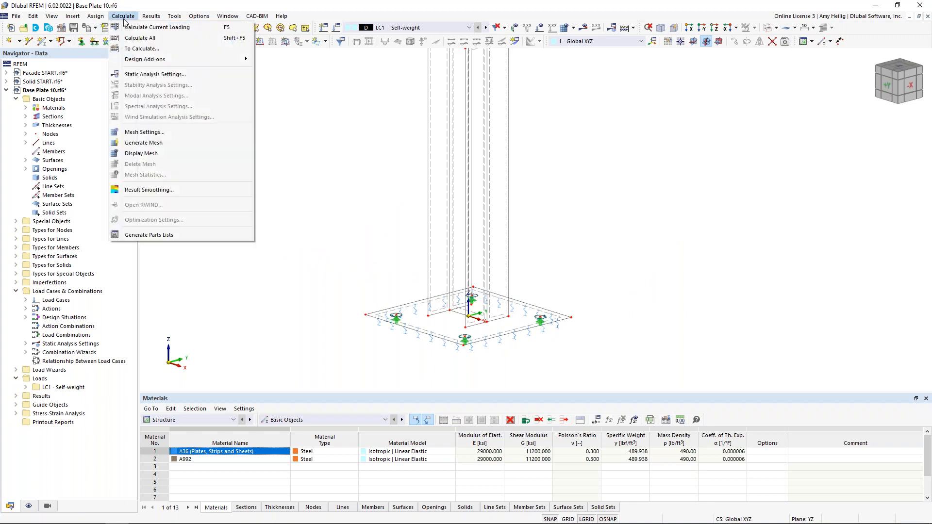
pyautogui.click(155, 142)
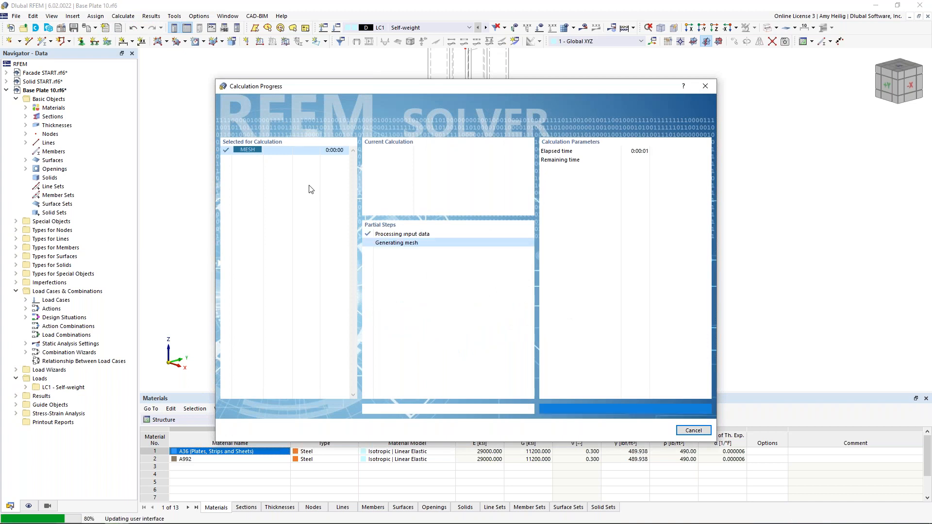
pyautogui.keyDown('ctrl'); pyautogui.moveTo(374, 204); pyautogui.dragTo(369, 231, button='middle'); pyautogui.keyUp('ctrl')
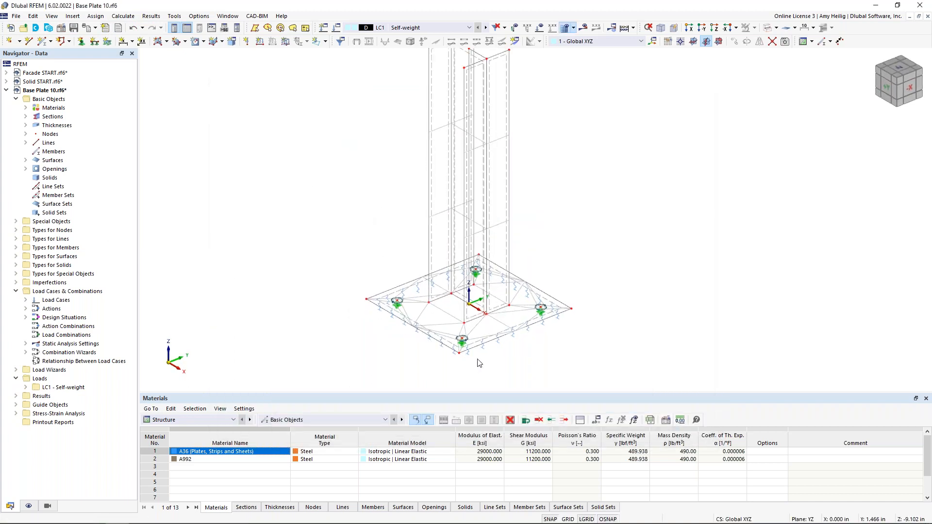
pyautogui.scroll(5, 478, 351)
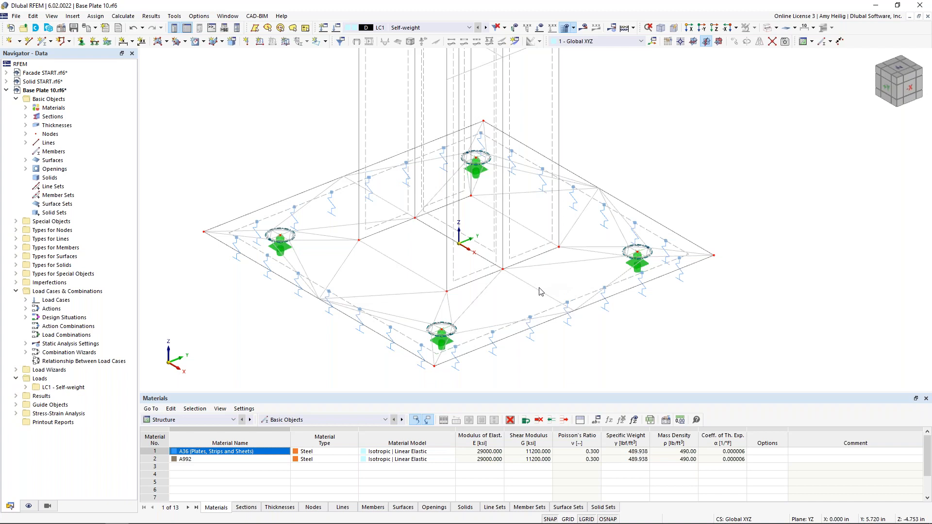
pyautogui.scroll(-4, 540, 291)
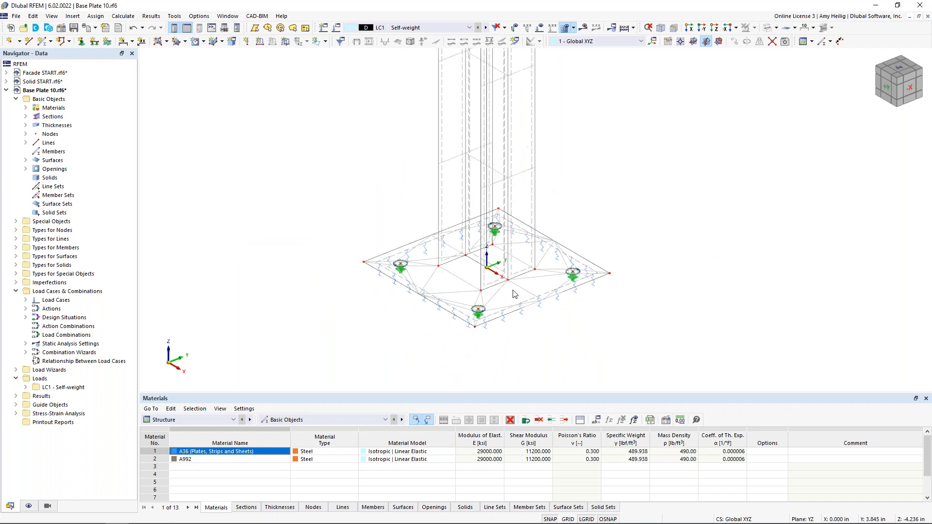
# Step: Set the mesh's target length of finite elements to 1.0 in and regenerate the mesh
pyautogui.click(123, 16)
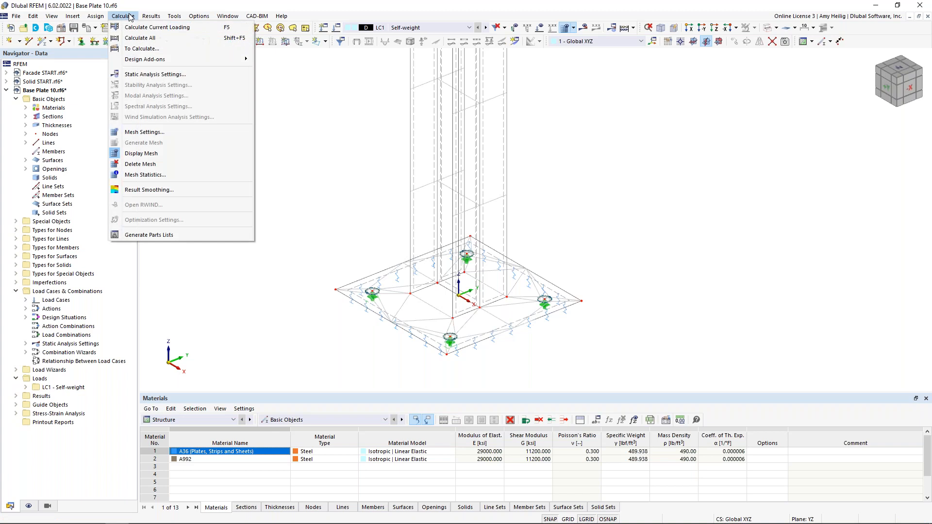
pyautogui.click(146, 132)
pyautogui.doubleClick(293, 136)
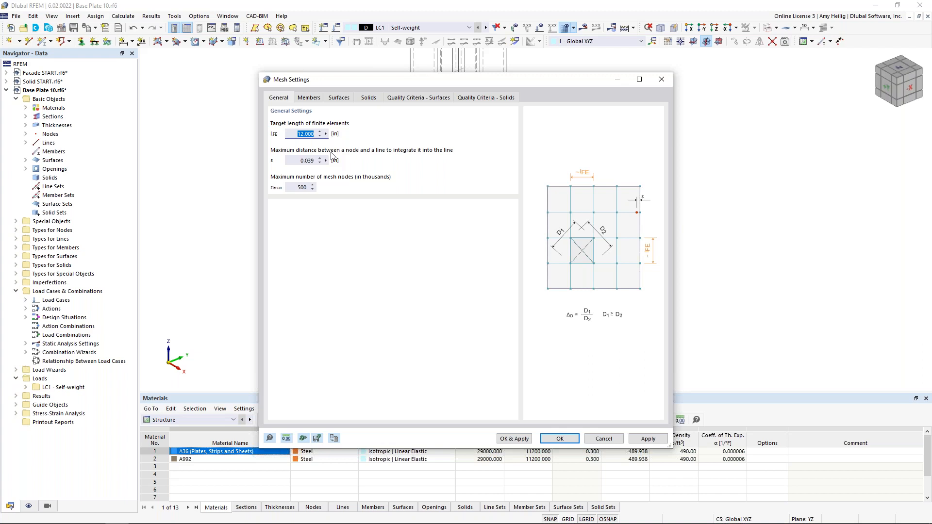
pyautogui.write('1.0')
pyautogui.click(514, 439)
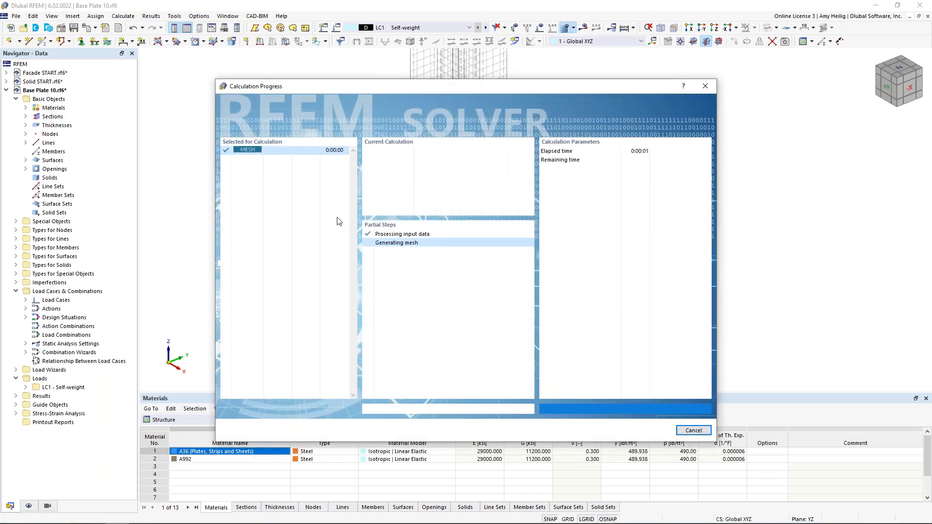
# Step: Examine the refined mesh around the bolt hole and its rigid surface near the plate's front corner
pyautogui.keyDown('ctrl'); pyautogui.moveTo(360, 210); pyautogui.dragTo(452, 349, button='middle'); pyautogui.keyUp('ctrl')
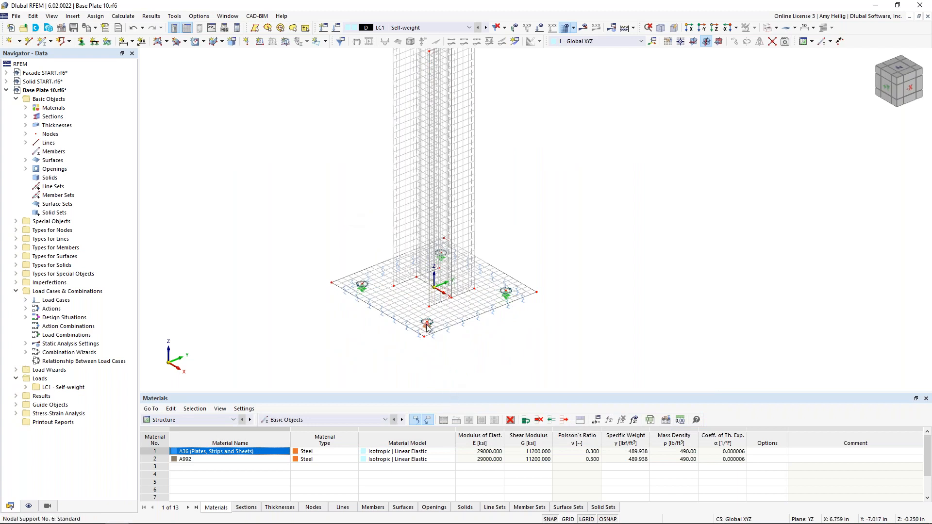
pyautogui.scroll(10, 426, 325)
pyautogui.scroll(1, 426, 324)
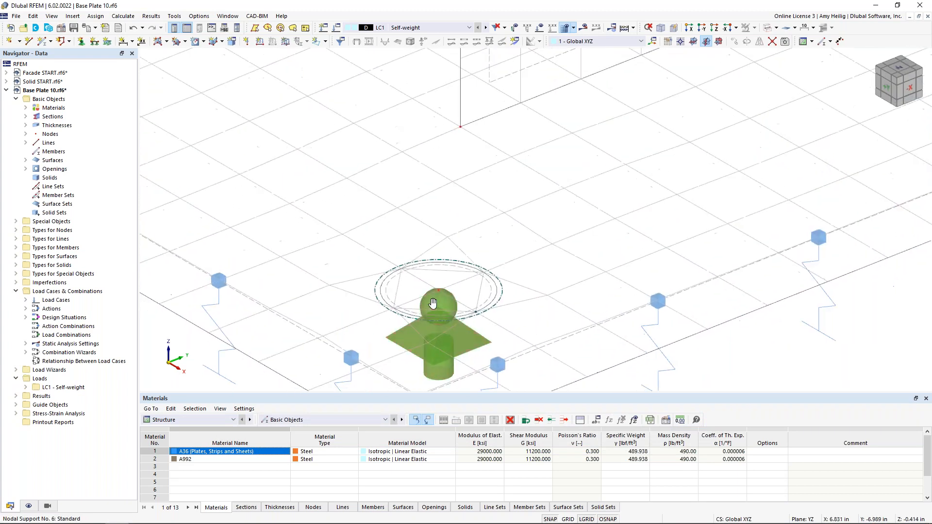
pyautogui.moveTo(427, 322); pyautogui.dragTo(450, 251, button='middle')
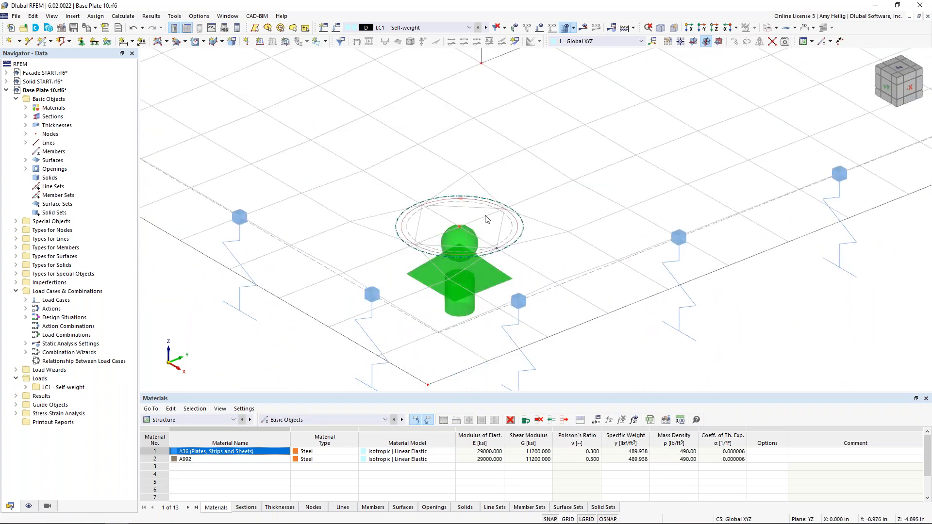
pyautogui.moveTo(498, 252)
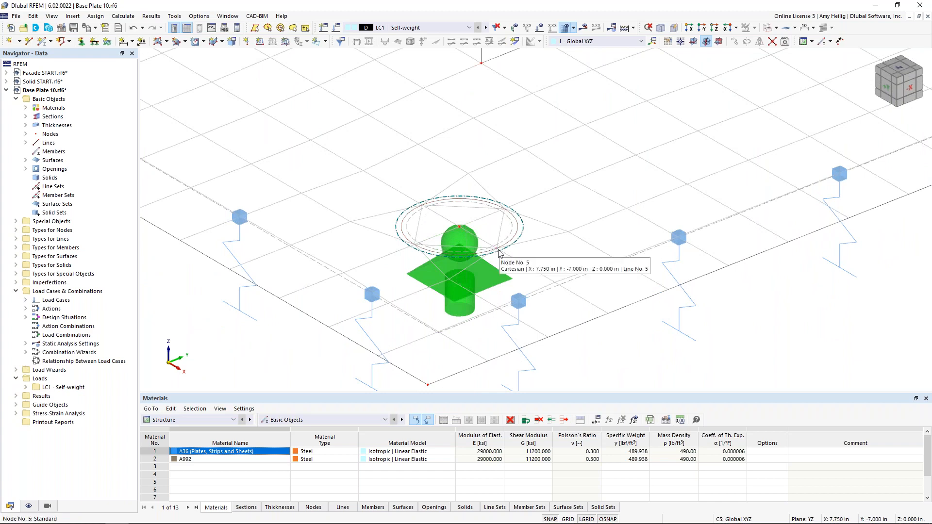
pyautogui.scroll(-6, 498, 252)
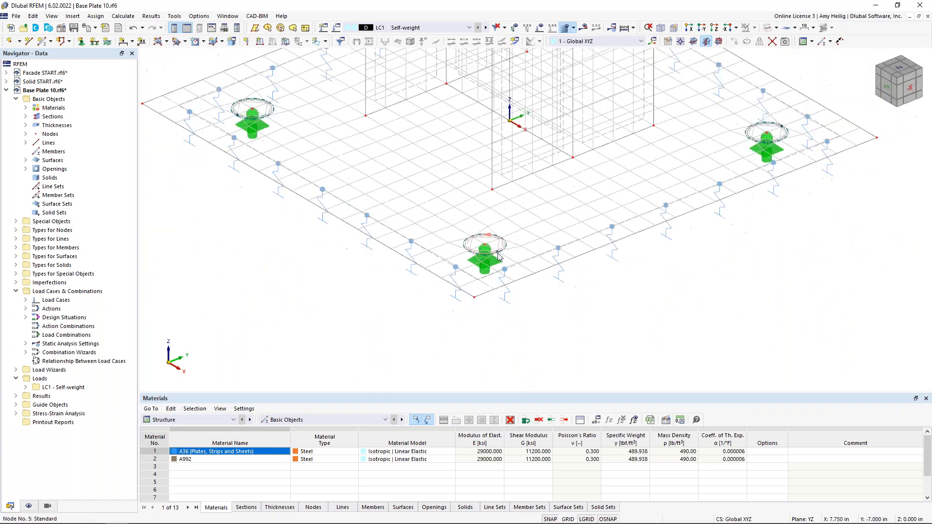
# Step: Assign a new circular mesh refinement with a 3.0 in radius to the four bolt-hole centre nodes, editing its inner target FE length
pyautogui.moveTo(520, 245); pyautogui.dragTo(465, 293, button='middle')
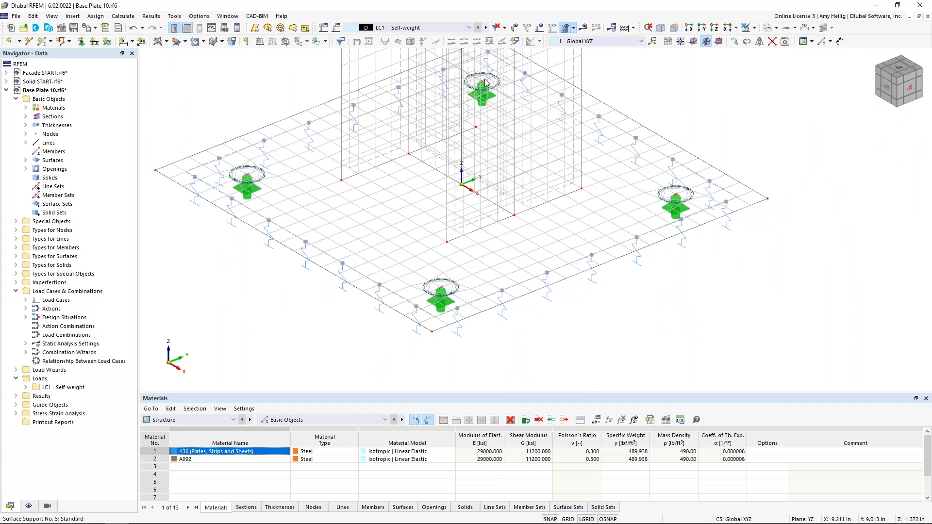
pyautogui.doubleClick(678, 198)
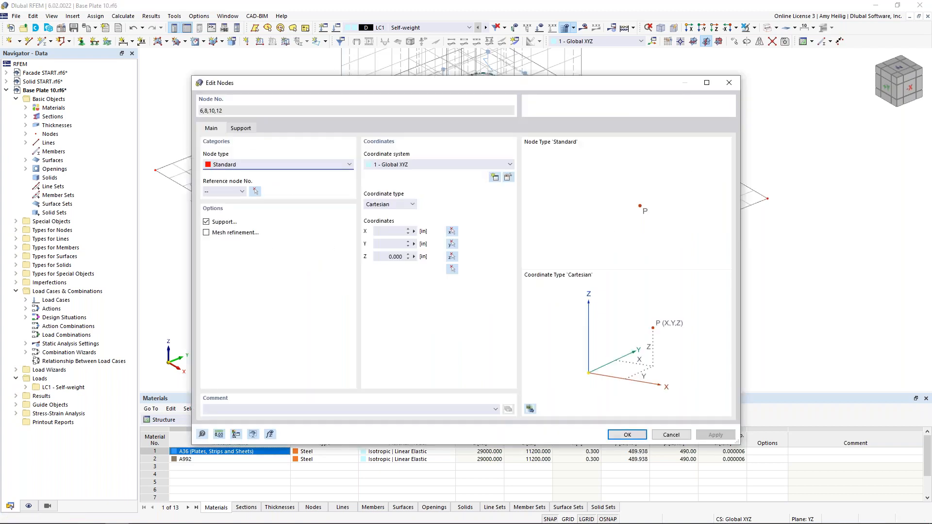
pyautogui.click(206, 233)
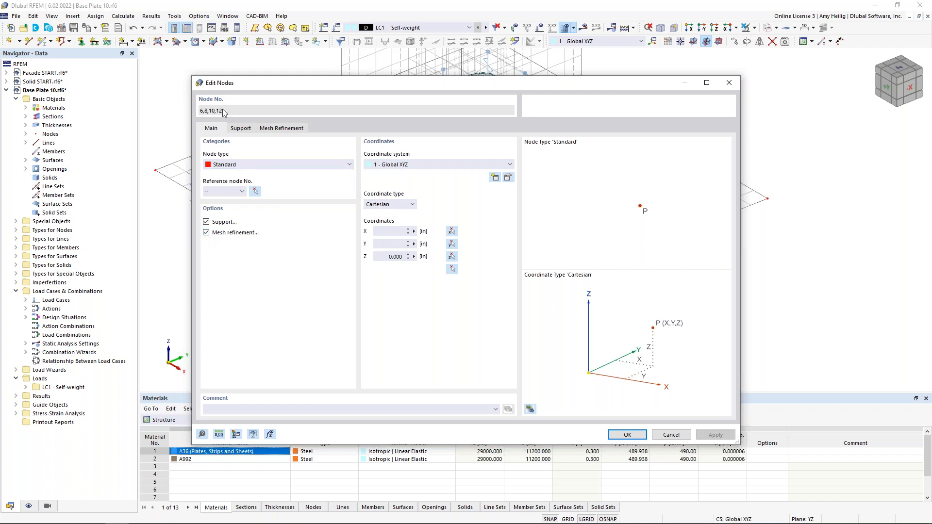
pyautogui.click(270, 129)
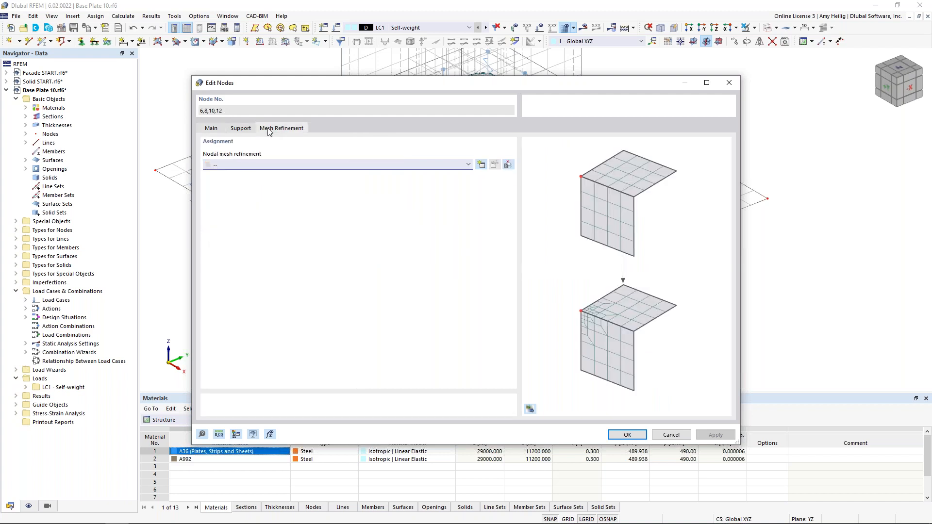
pyautogui.click(482, 166)
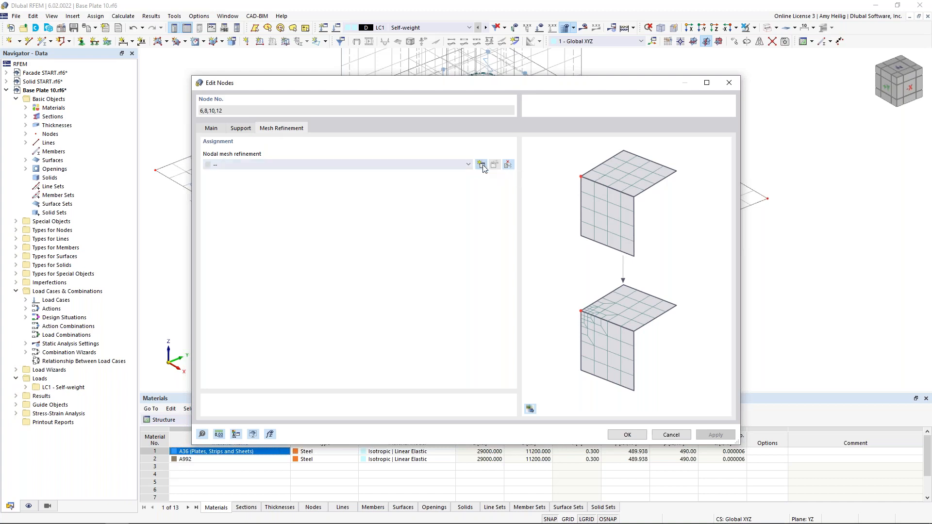
pyautogui.click(479, 180)
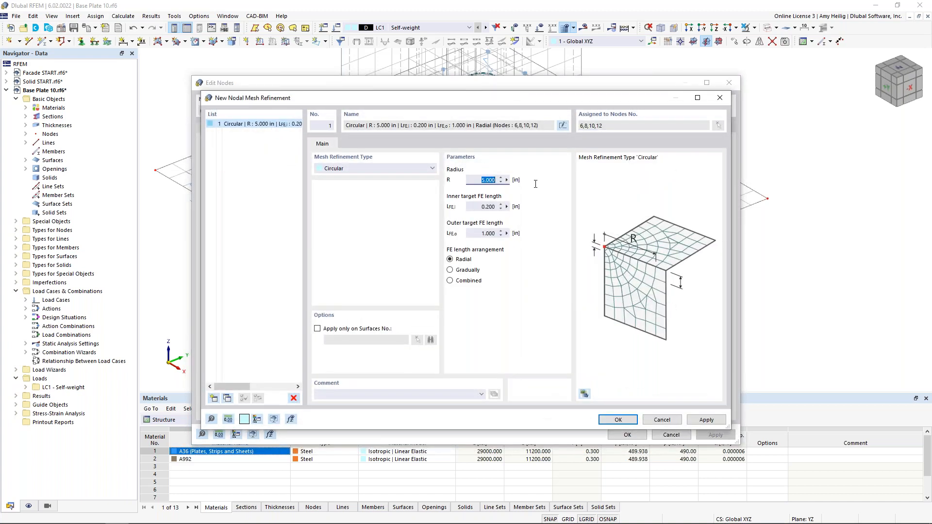
pyautogui.write('3.0')
pyautogui.click(470, 206)
pyautogui.write('0')
pyautogui.click(617, 420)
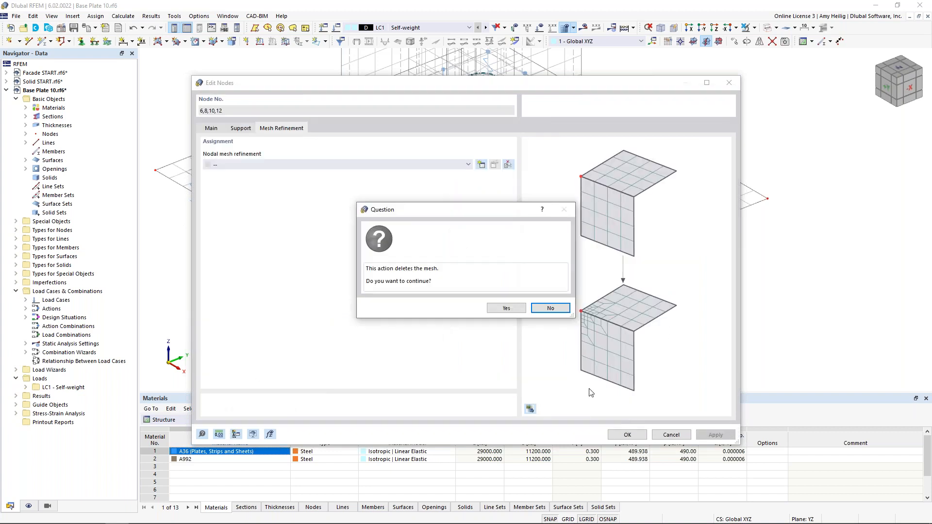
pyautogui.click(511, 309)
pyautogui.click(619, 435)
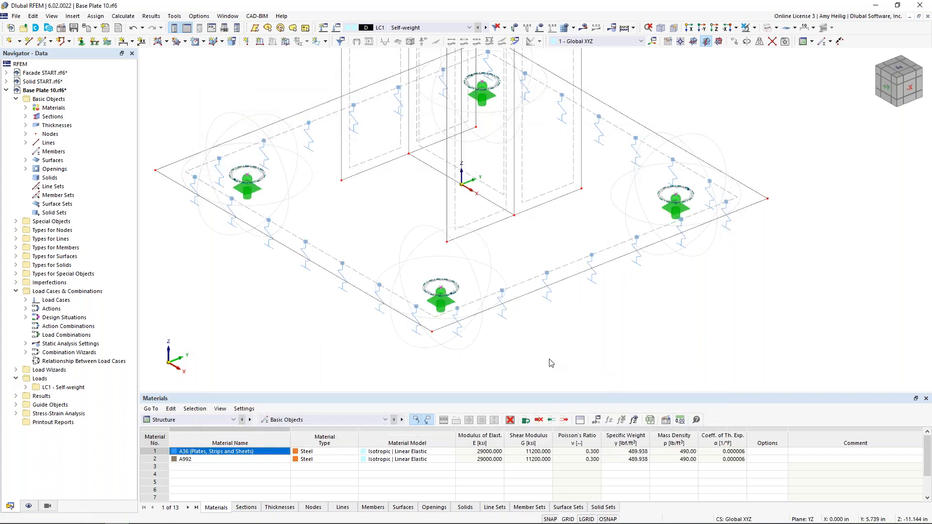
# Step: Assign a line mesh refinement with a target FE length of 0.2 in to the five lines where the column meets the base plate
pyautogui.scroll(-3, 496, 287)
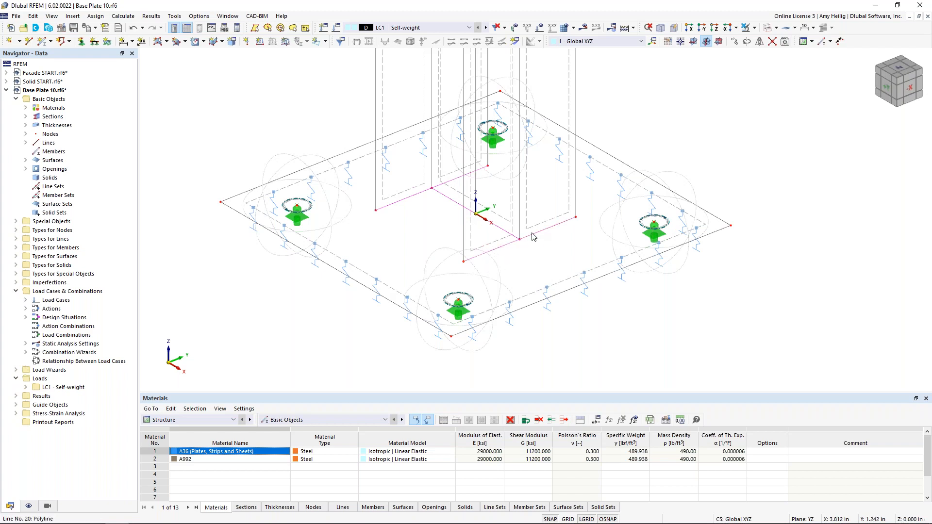
pyautogui.doubleClick(409, 201)
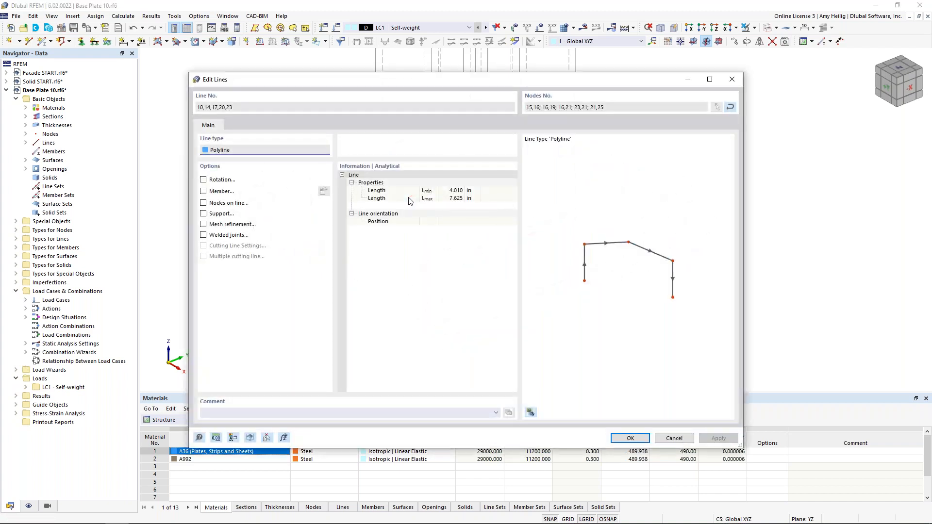
pyautogui.click(203, 225)
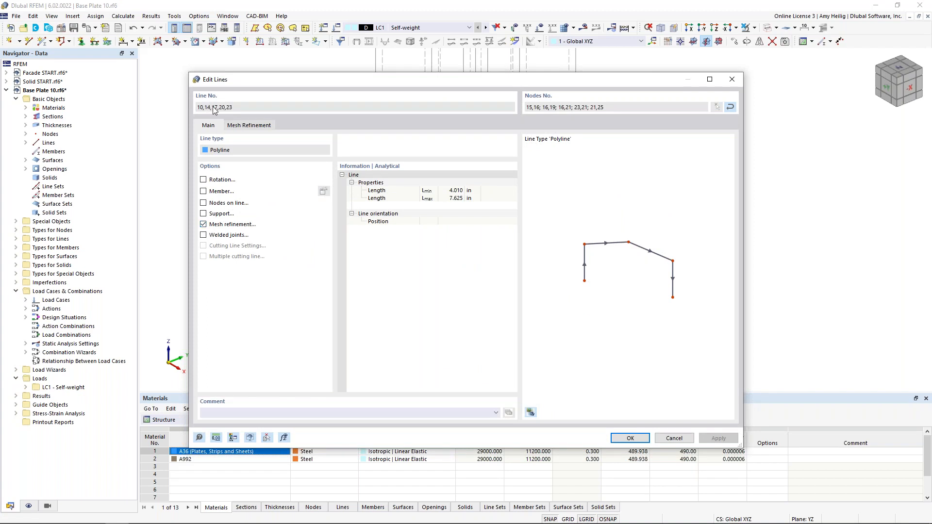
pyautogui.click(249, 125)
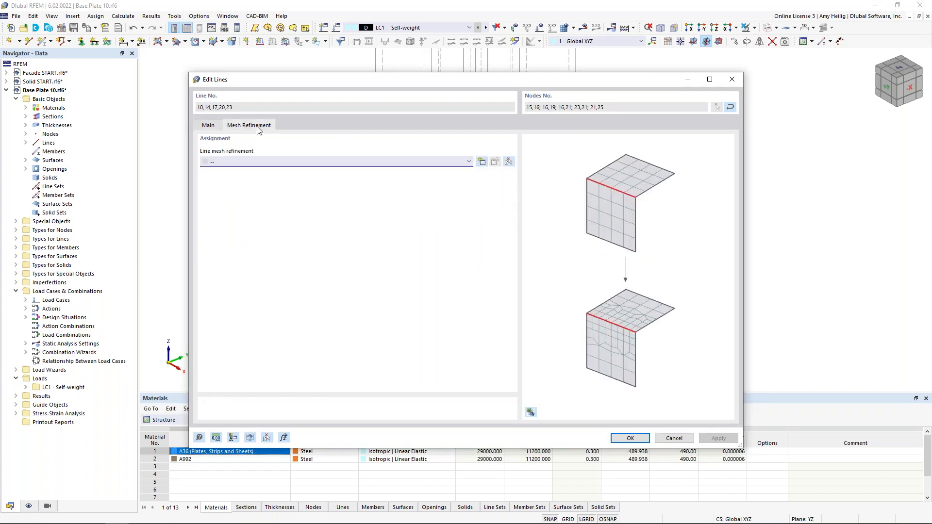
pyautogui.click(481, 161)
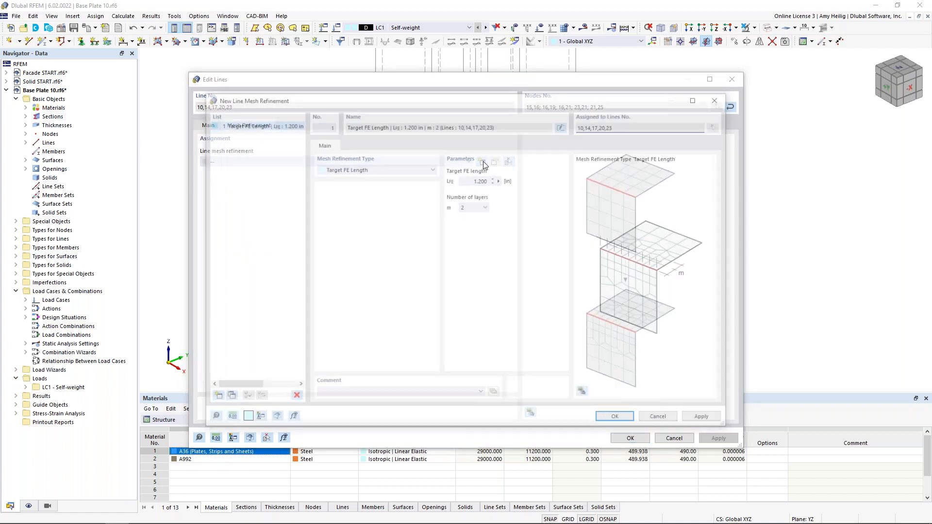
pyautogui.click(478, 180)
pyautogui.doubleClick(477, 180)
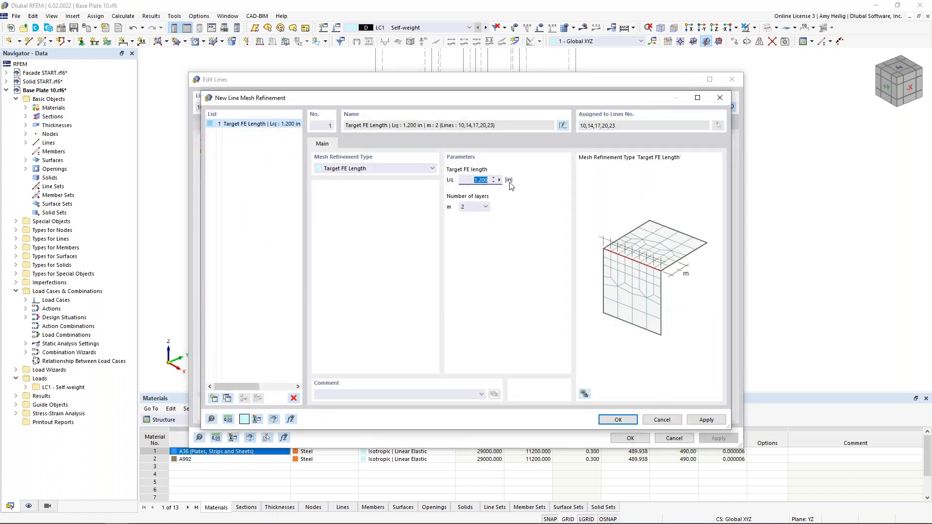
pyautogui.write('0.2')
pyautogui.click(617, 419)
pyautogui.click(629, 439)
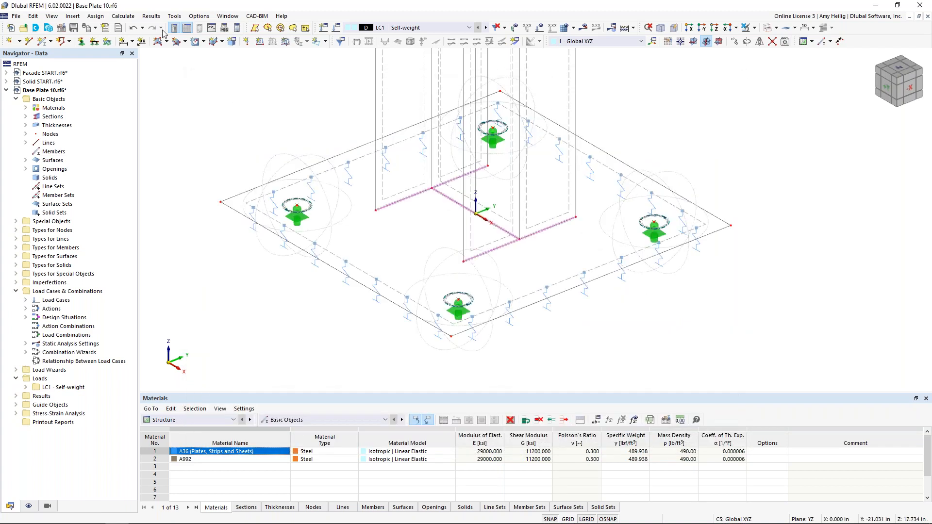
# Step: Regenerate the mesh with the nodal and line refinements and check it over the base plate and column
pyautogui.click(124, 16)
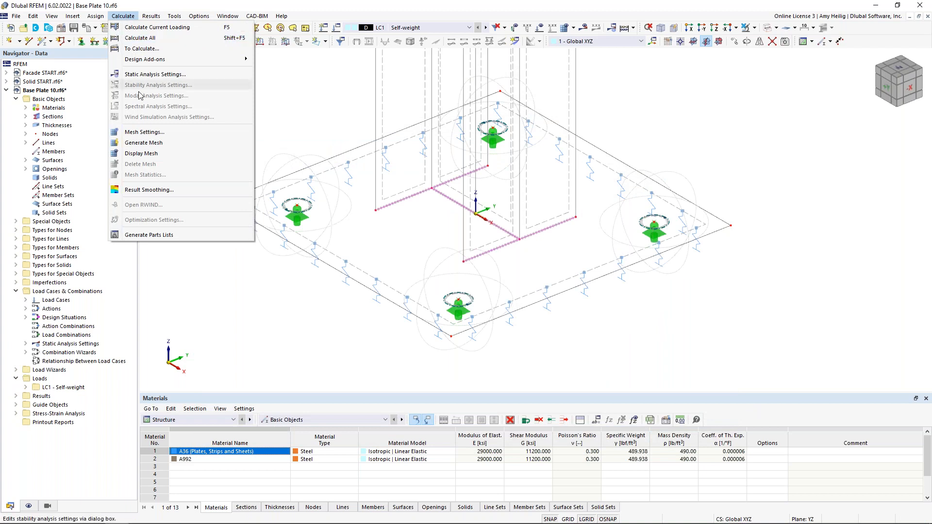
pyautogui.click(144, 143)
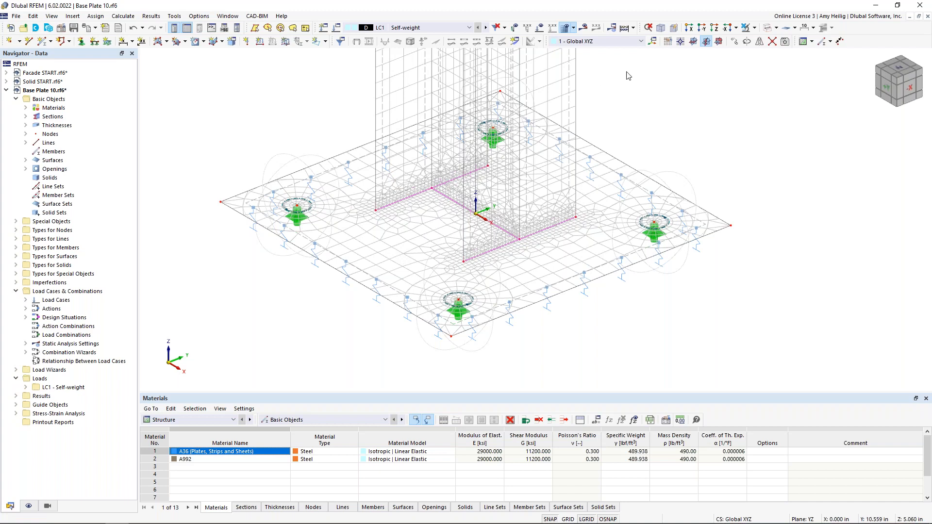
pyautogui.scroll(-4, 628, 112)
pyautogui.moveTo(638, 112); pyautogui.dragTo(546, 172, button='middle')
pyautogui.moveTo(562, 140); pyautogui.dragTo(553, 163, button='middle')
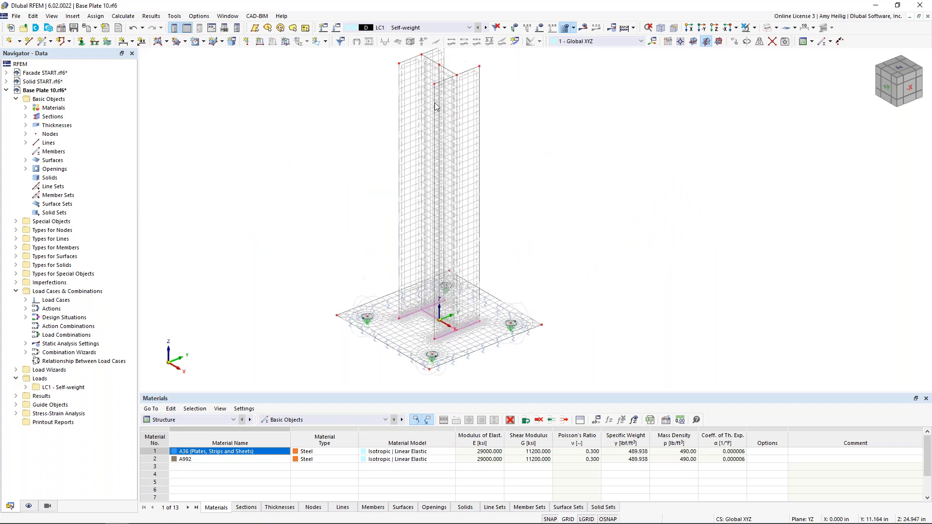
# Step: Rename load case LC1 as Dead and add load case LC2 named Live with the Live load action category
pyautogui.click(336, 28)
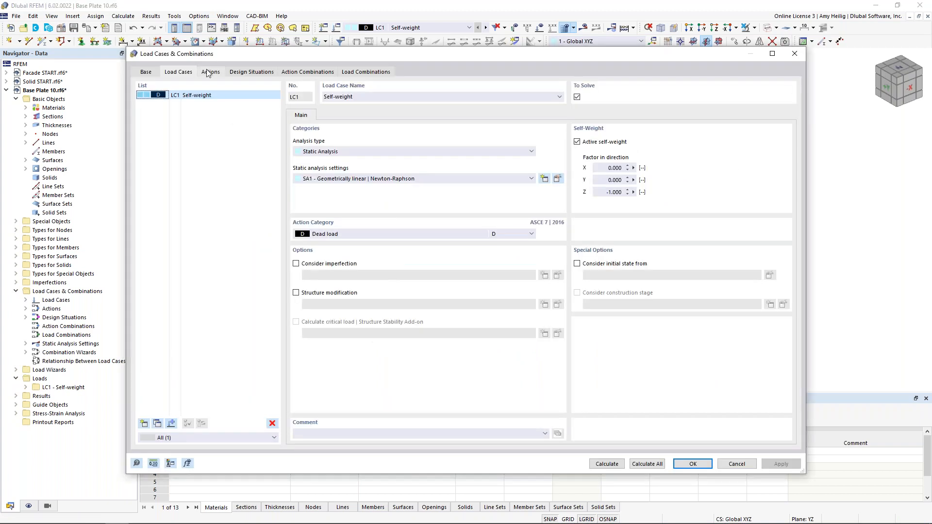
pyautogui.moveTo(360, 98); pyautogui.dragTo(306, 91)
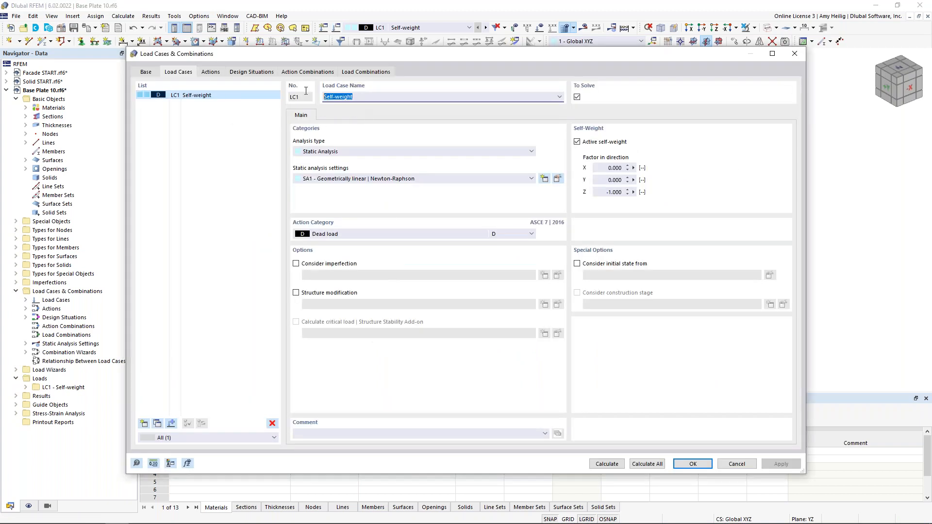
pyautogui.write('D')
pyautogui.click(143, 424)
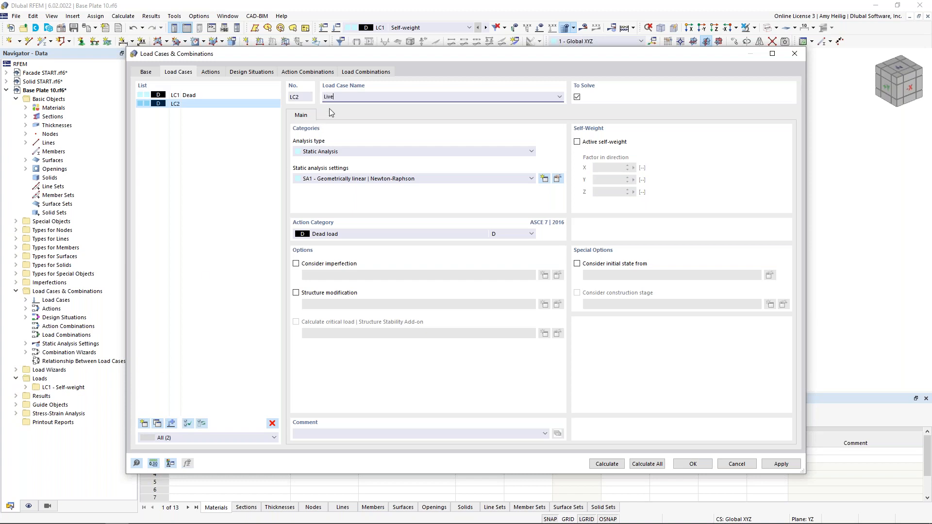
pyautogui.click(334, 235)
pyautogui.click(346, 287)
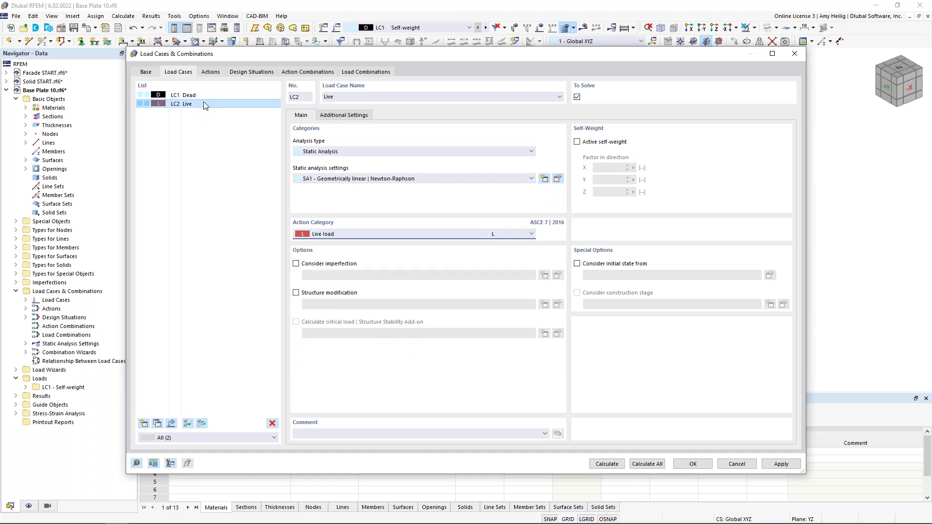
pyautogui.click(705, 465)
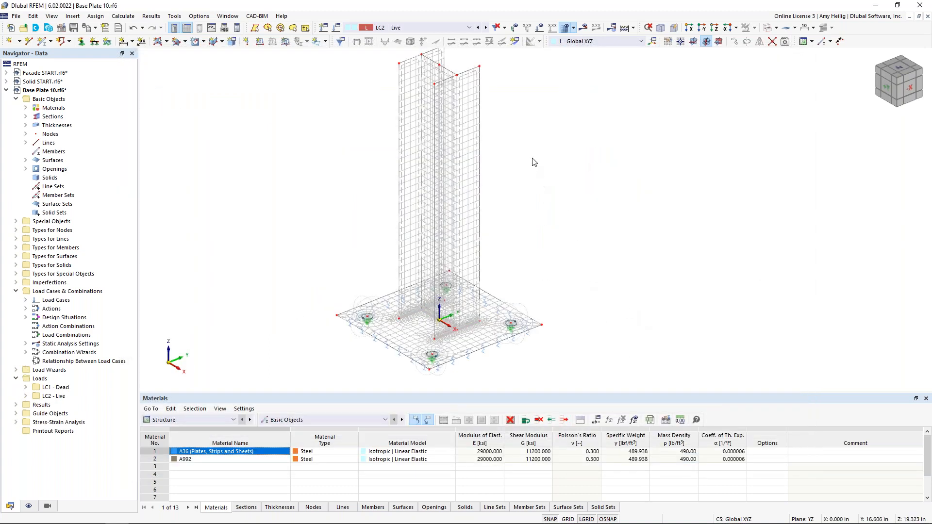
# Step: Create a rigid rectangular surface across the column's top between opposite flange corners, allowing the existing mesh to be deleted
pyautogui.scroll(-1, 532, 163)
pyautogui.moveTo(532, 163); pyautogui.dragTo(516, 204, button='middle')
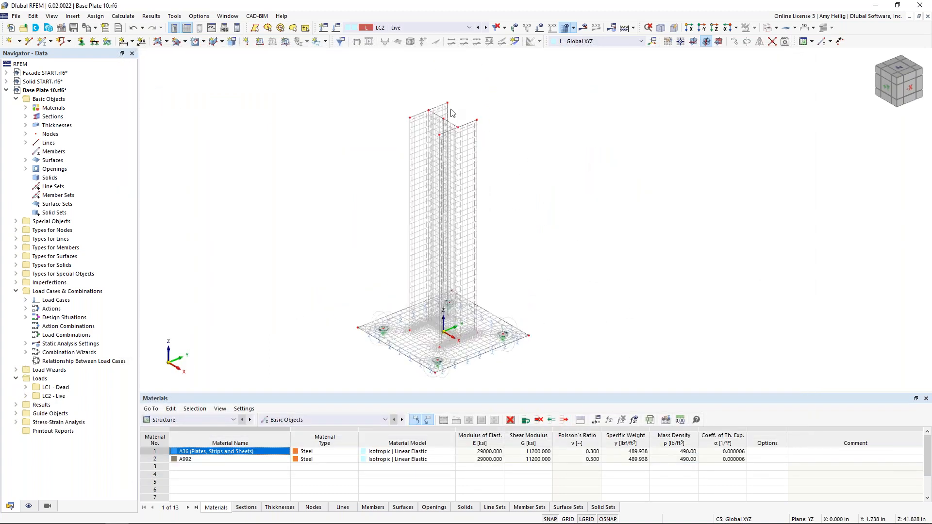
pyautogui.moveTo(445, 122)
pyautogui.scroll(2, 447, 145)
pyautogui.scroll(4, 447, 146)
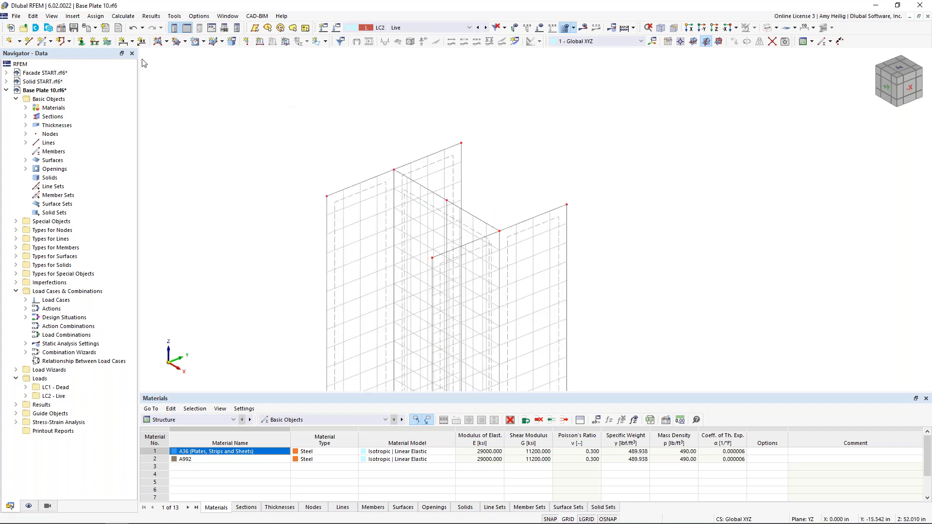
pyautogui.click(166, 41)
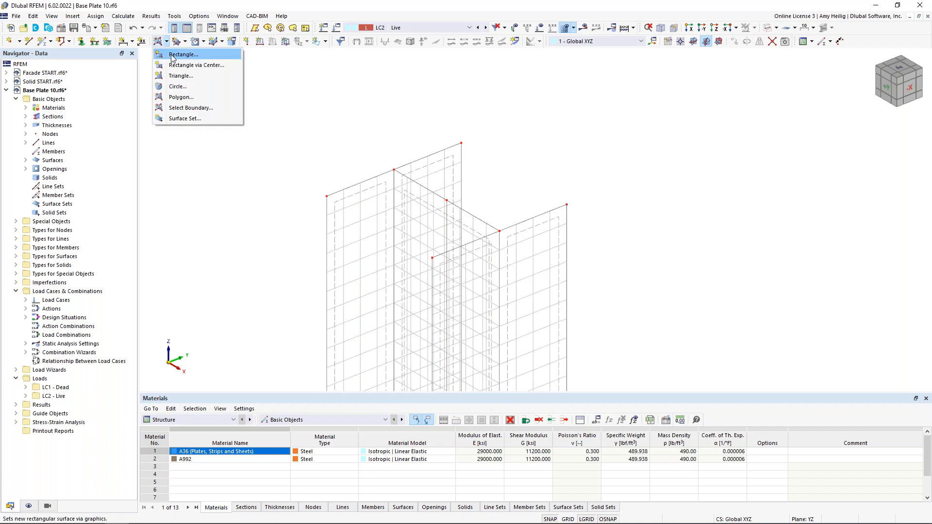
pyautogui.click(182, 55)
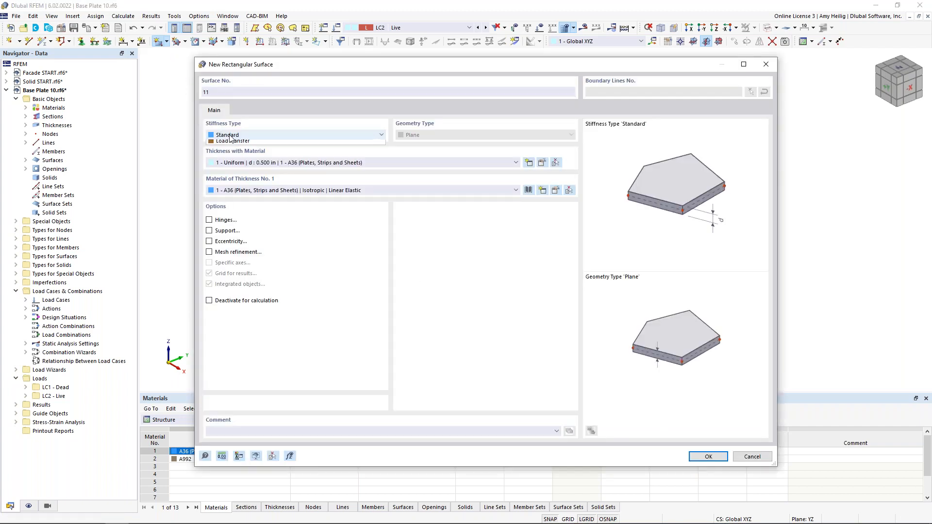
pyautogui.click(230, 138)
pyautogui.click(231, 158)
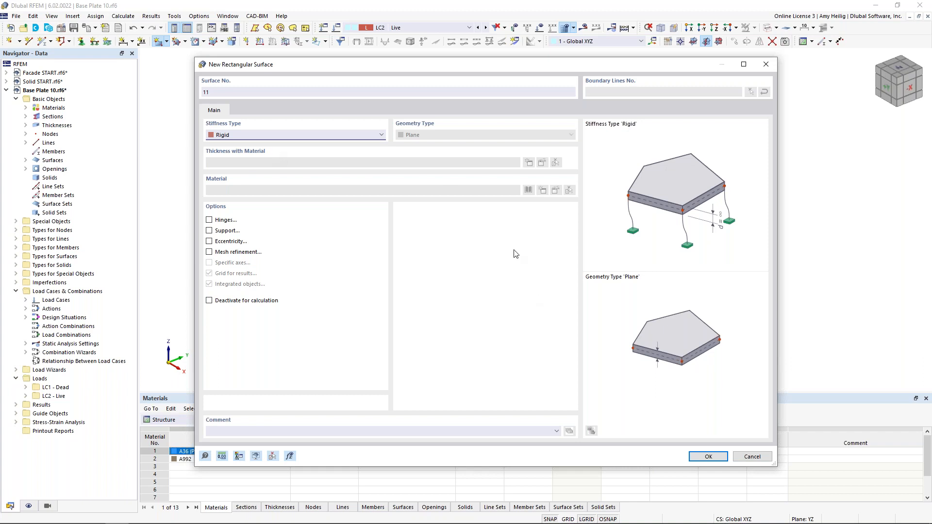
pyautogui.click(706, 456)
pyautogui.click(326, 196)
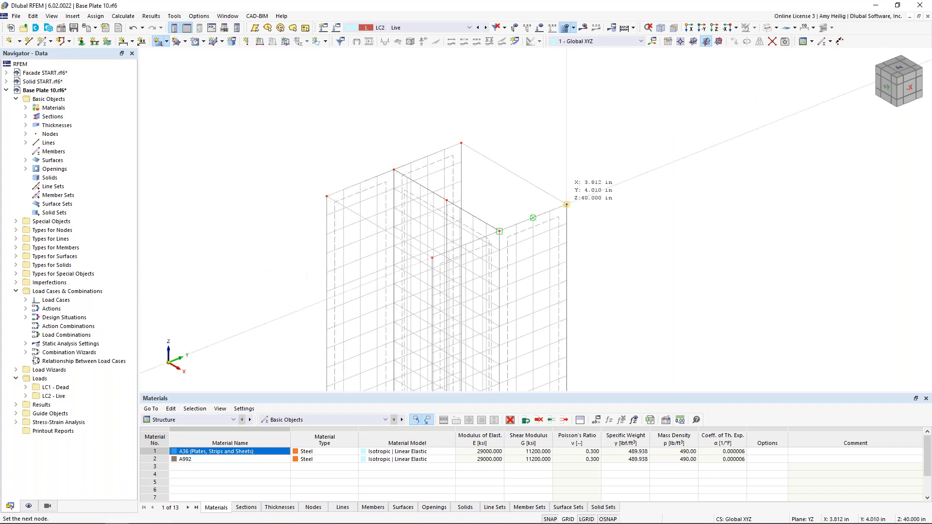
pyautogui.click(566, 204)
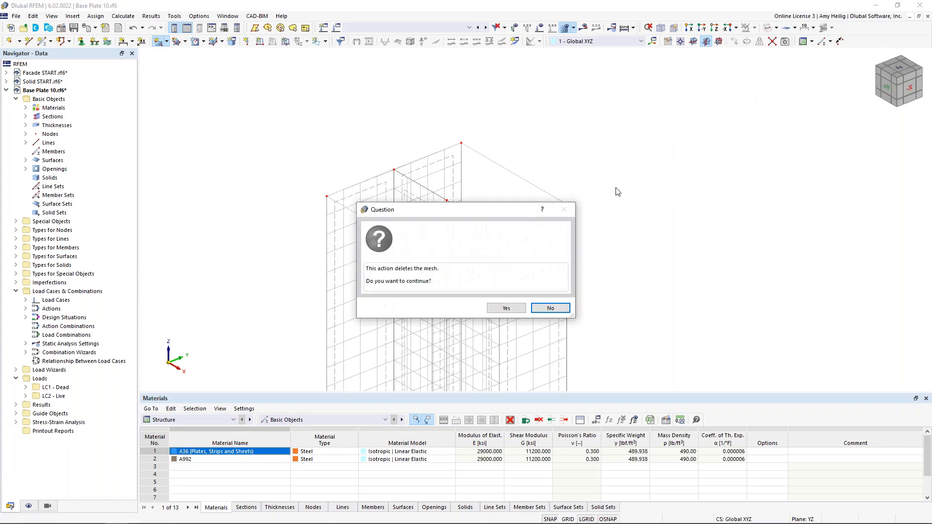
pyautogui.click(515, 308)
# Step: Display the model with transparent shaded surfaces to check the rigid surface capping the column
pyautogui.click(767, 30)
pyautogui.click(768, 30)
pyautogui.scroll(-2, 631, 199)
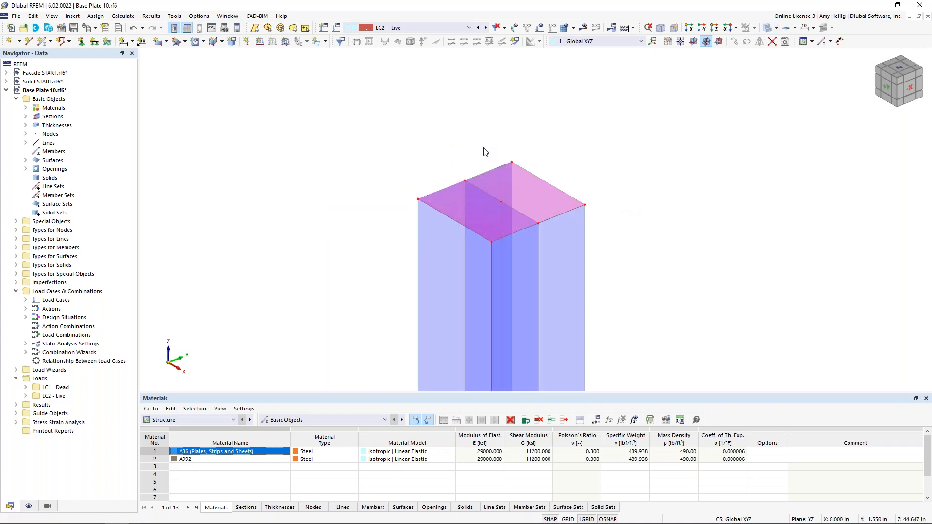
# Step: Define a nodal force of -20 kip in global Z for the Dead load case on the web's midpoint node at the column top
pyautogui.moveTo(480, 144); pyautogui.dragTo(396, 101, button='middle')
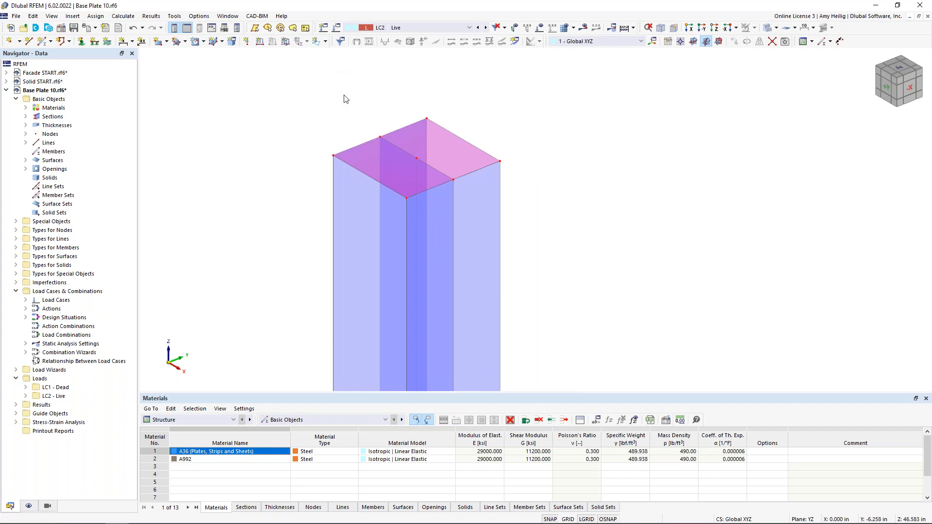
pyautogui.scroll(-4, 334, 125)
pyautogui.moveTo(355, 155); pyautogui.dragTo(432, 184, button='middle')
pyautogui.scroll(1, 287, 103)
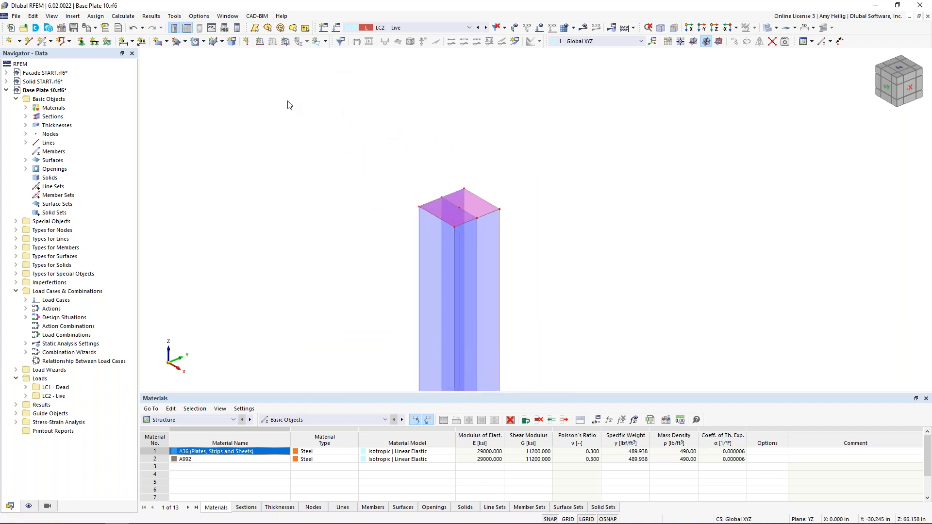
pyautogui.click(248, 44)
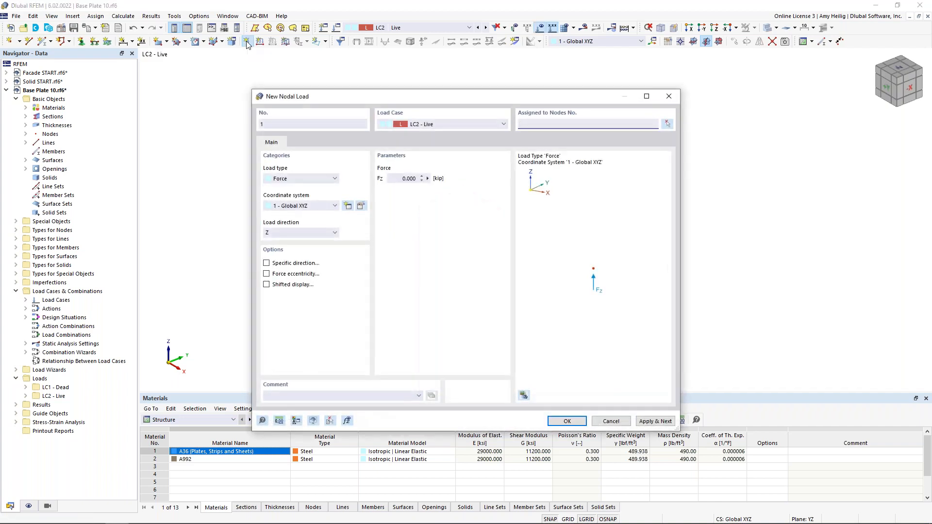
pyautogui.click(422, 126)
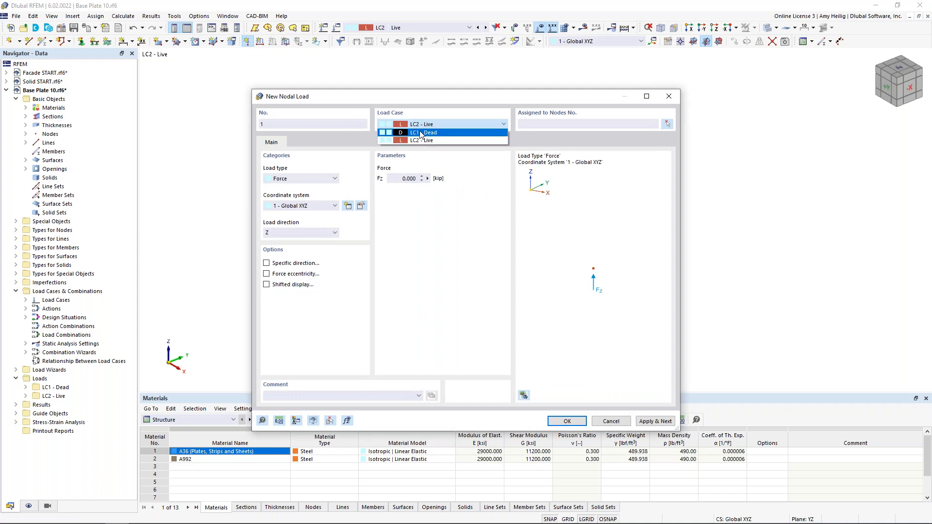
pyautogui.click(420, 132)
pyautogui.click(409, 178)
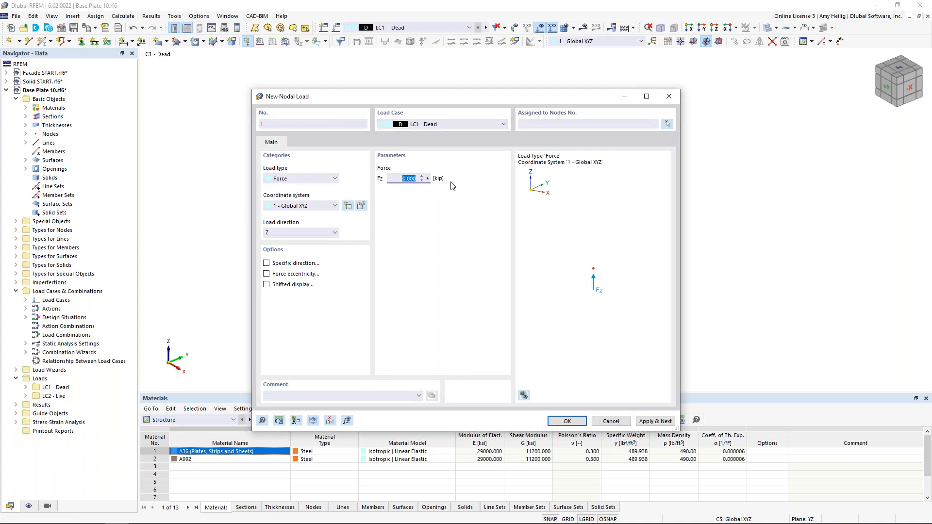
pyautogui.write('-2')
pyautogui.click(669, 125)
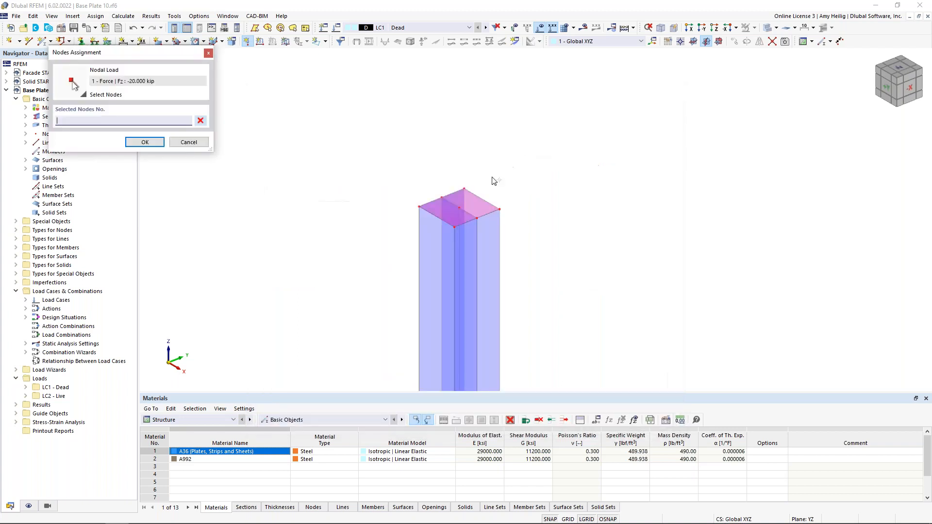
pyautogui.click(458, 210)
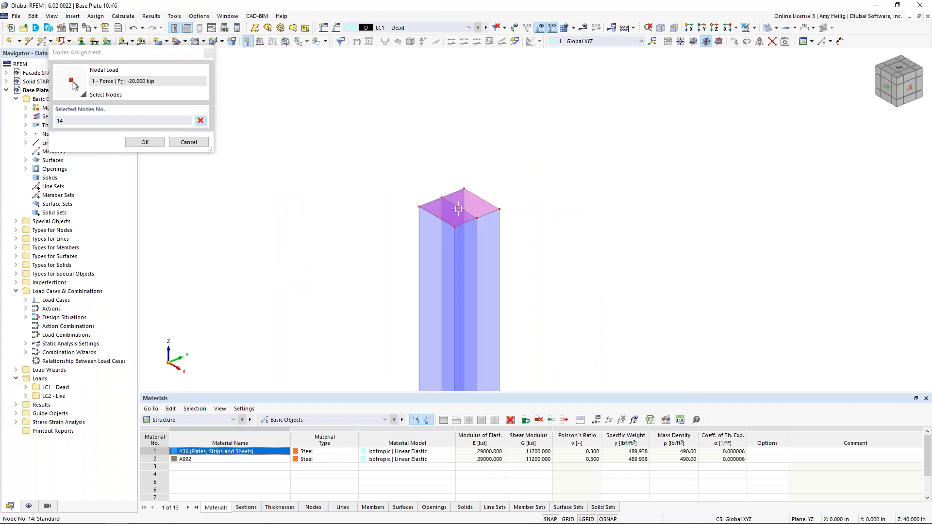
pyautogui.click(144, 141)
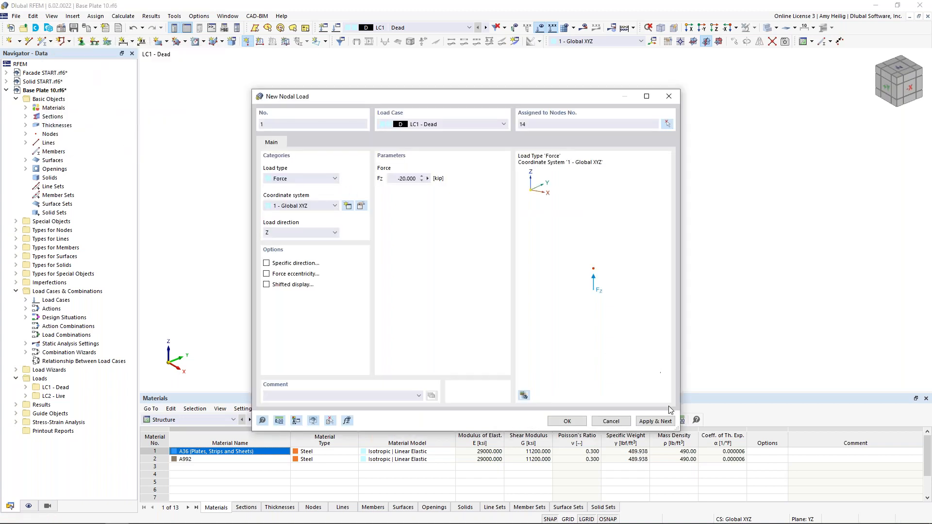
# Step: Apply the -20 kip vertical dead load to node 14 and set the next nodal load's load case to LC2 - Live
pyautogui.click(655, 421)
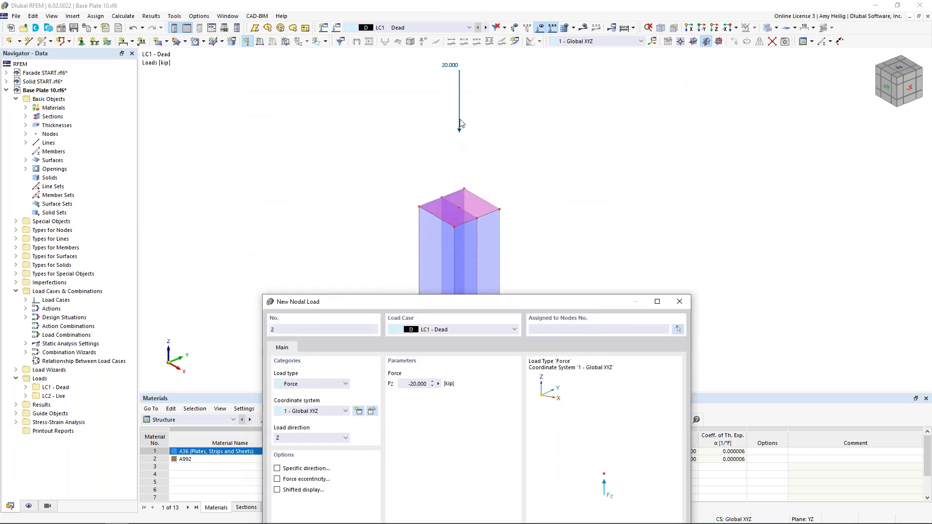
pyautogui.moveTo(522, 301); pyautogui.dragTo(522, 110)
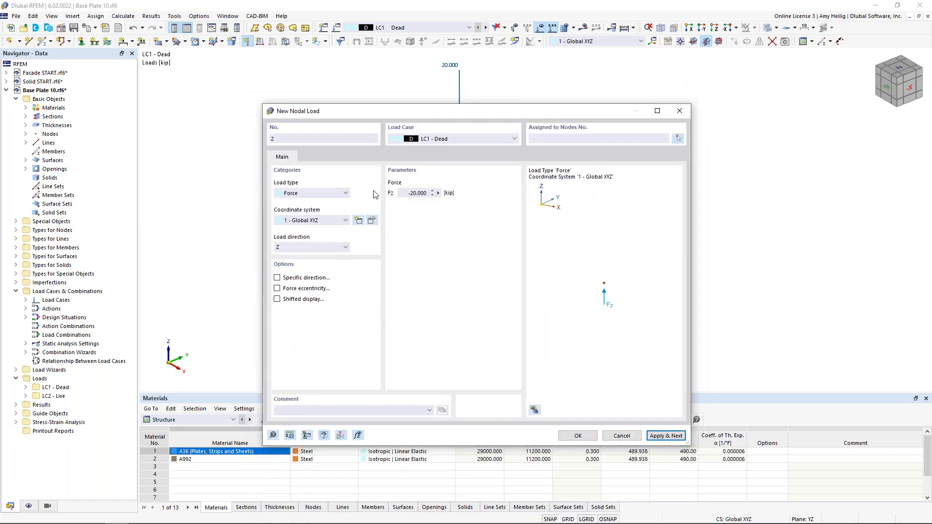
pyautogui.click(455, 138)
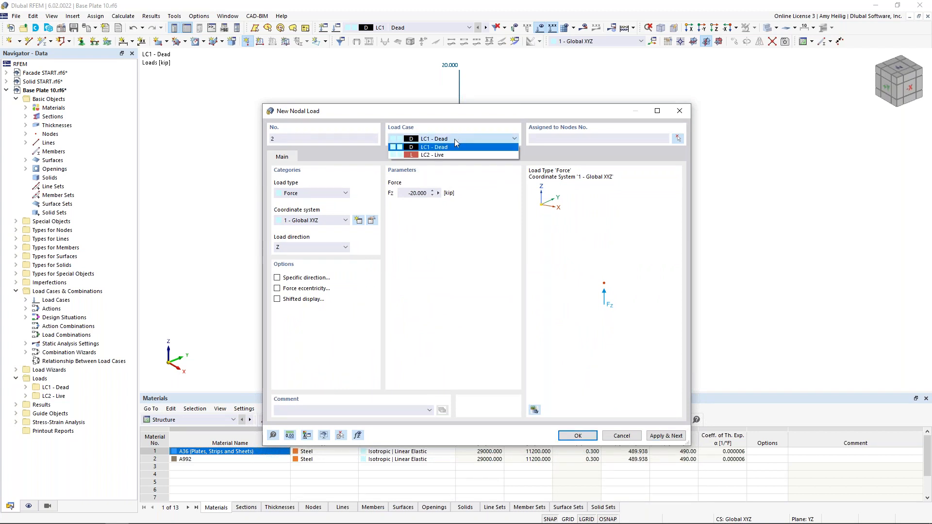
pyautogui.click(447, 154)
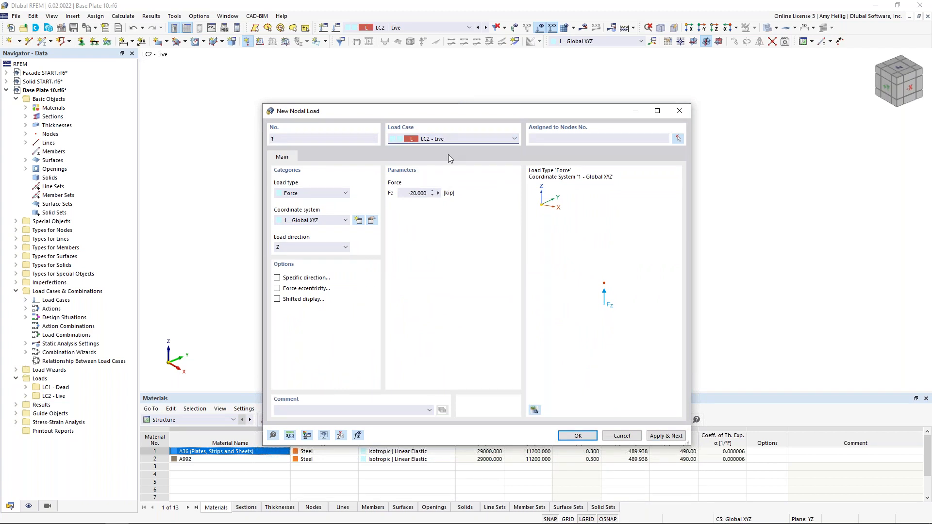
# Step: Define the live nodal force as 5 kip in the Y direction and assign it to node 14 at the column top
pyautogui.click(418, 193)
pyautogui.click(334, 246)
pyautogui.click(325, 267)
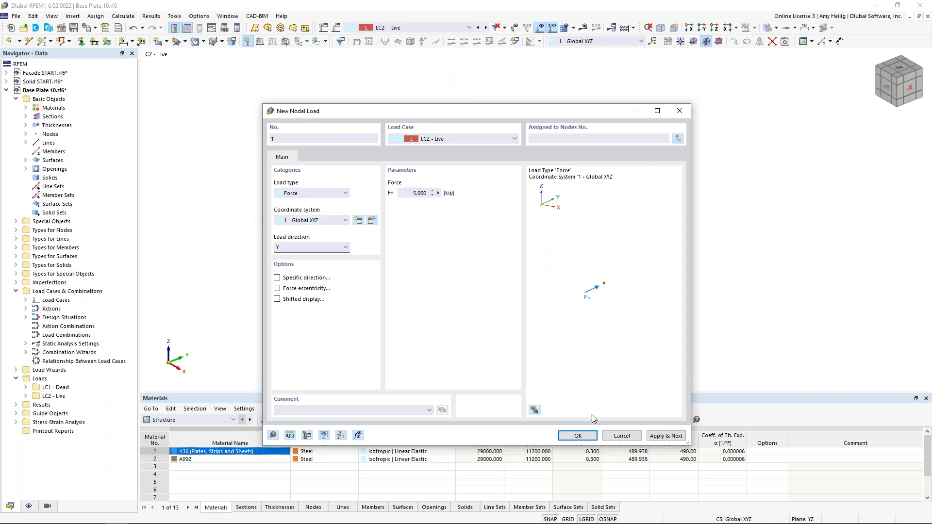
pyautogui.click(577, 435)
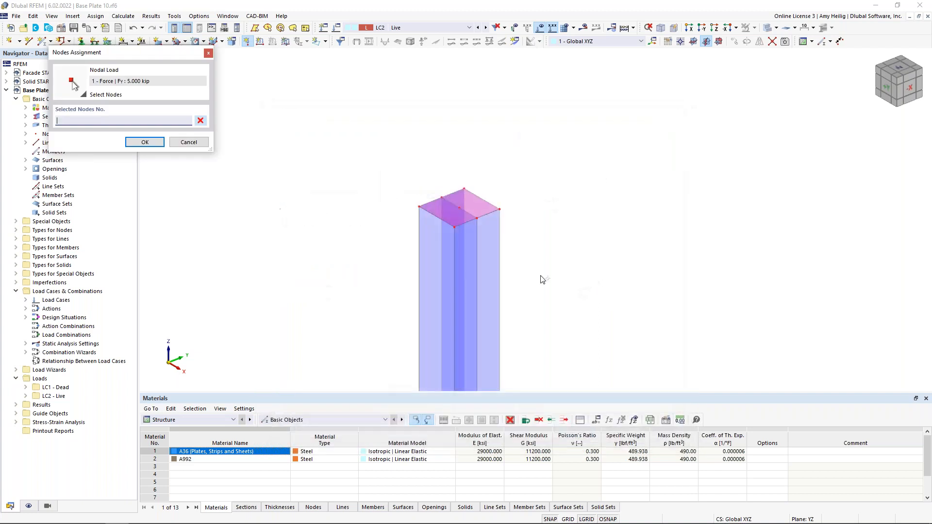
pyautogui.click(460, 209)
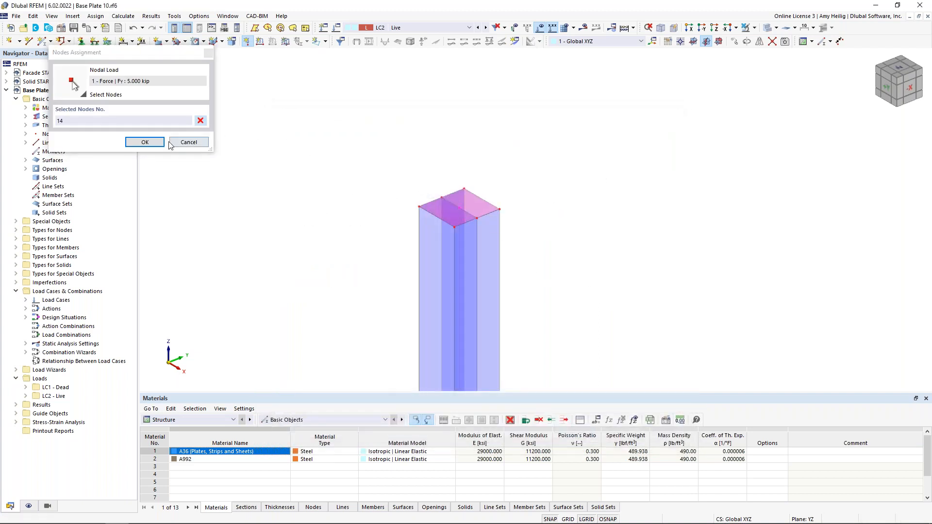
pyautogui.click(145, 142)
# Step: Check the applied nodal loads on the column in LC1 - Dead and LC2 - Live
pyautogui.scroll(-2, 312, 185)
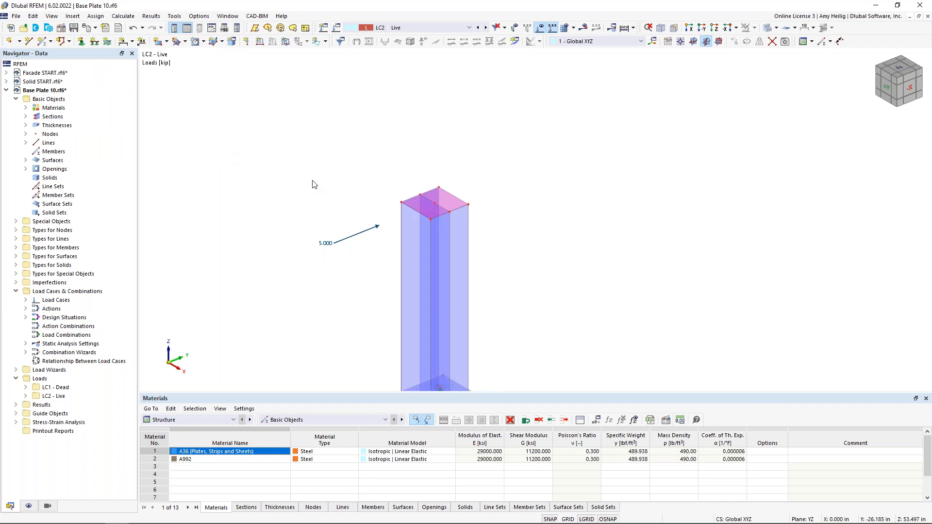
pyautogui.click(478, 28)
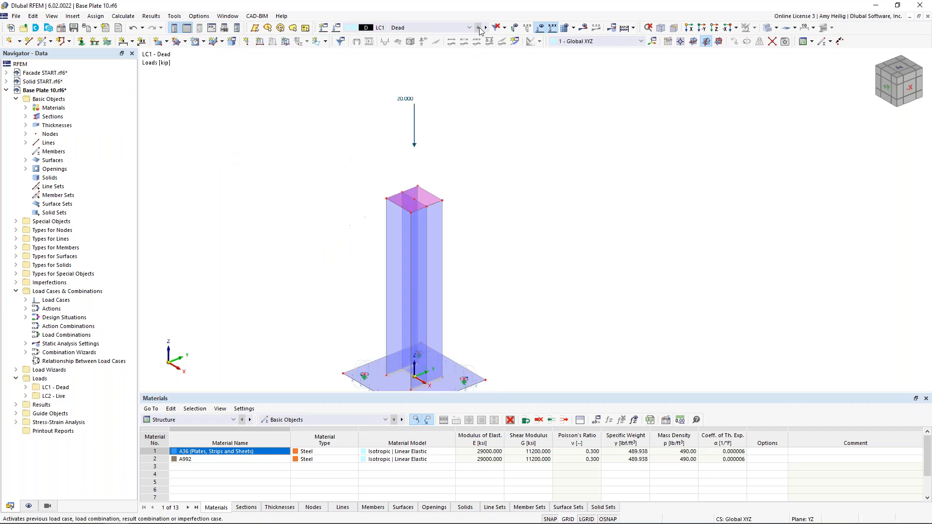
pyautogui.click(485, 28)
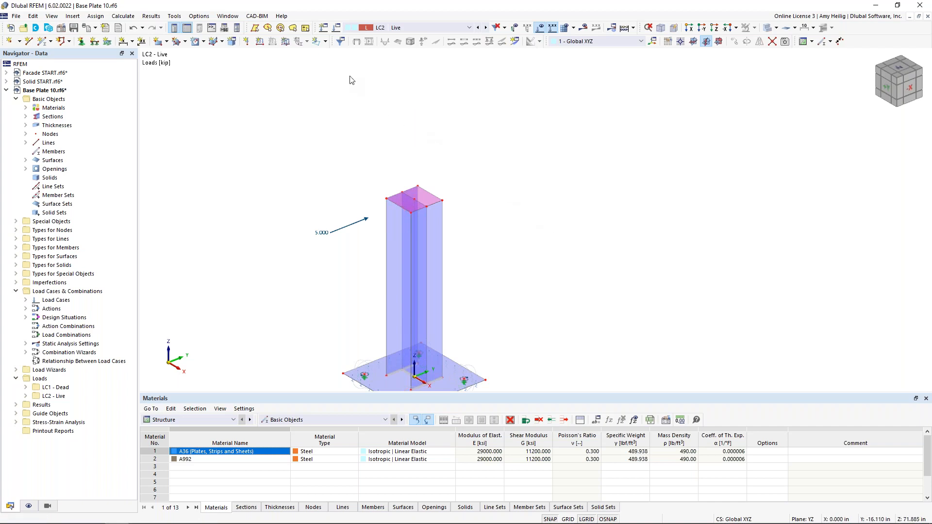
# Step: Disable the combination wizard in the base settings of the load cases and combinations
pyautogui.click(338, 28)
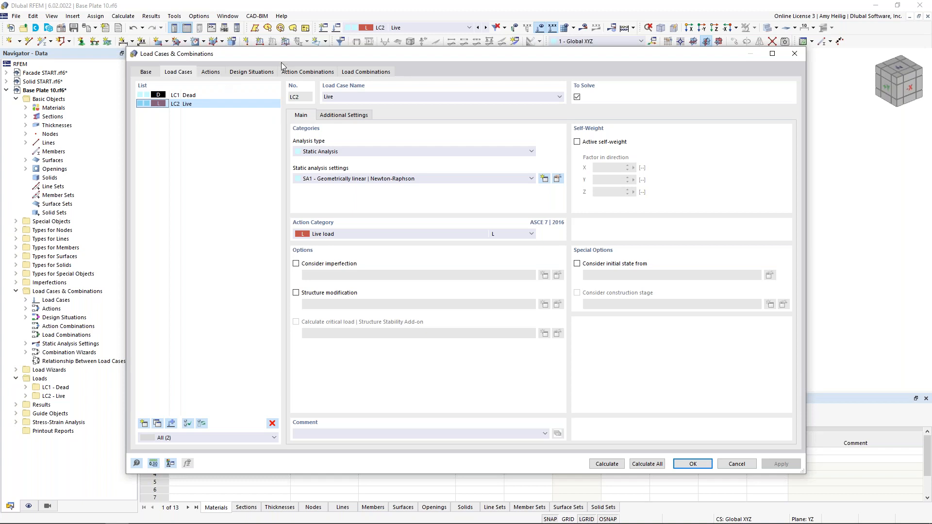
pyautogui.click(147, 73)
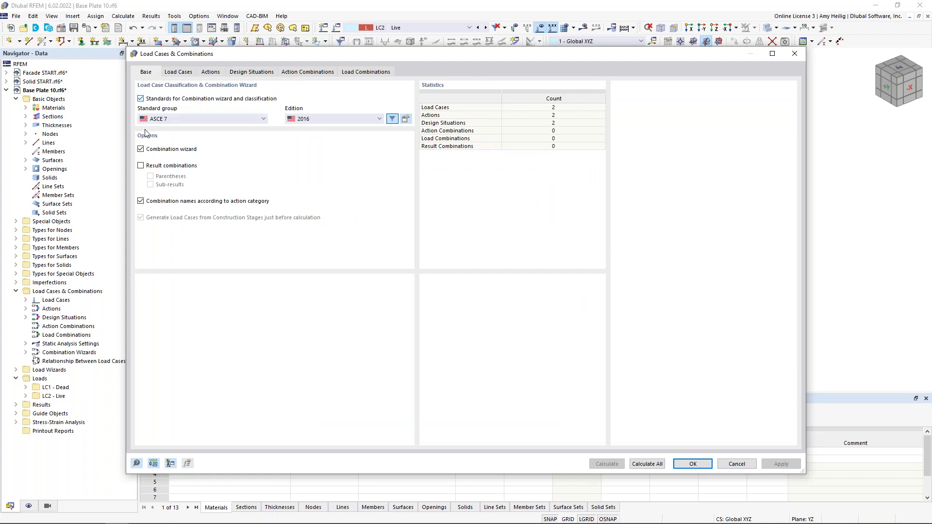
pyautogui.click(142, 150)
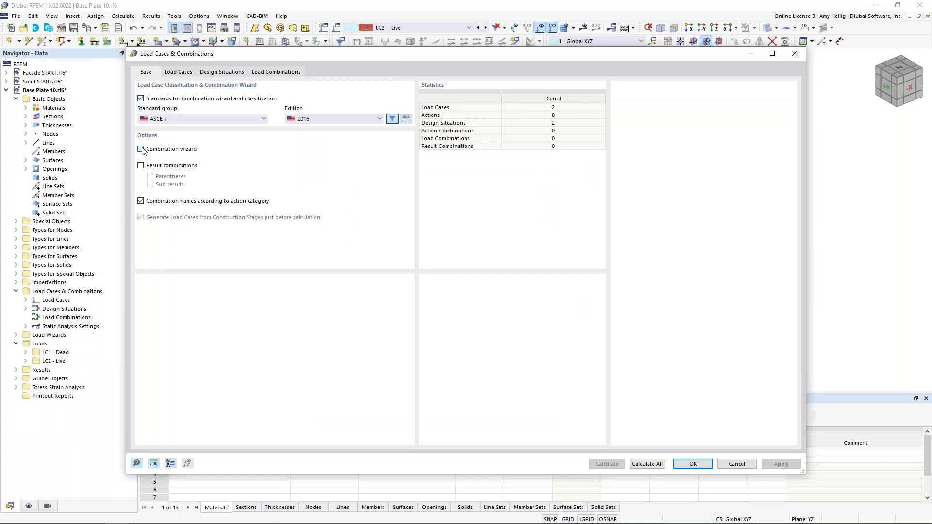
# Step: Delete the Section 2.4 (ASD) design situation and rename the Section 2.3 (LRFD) one as Design Situation 1
pyautogui.click(227, 73)
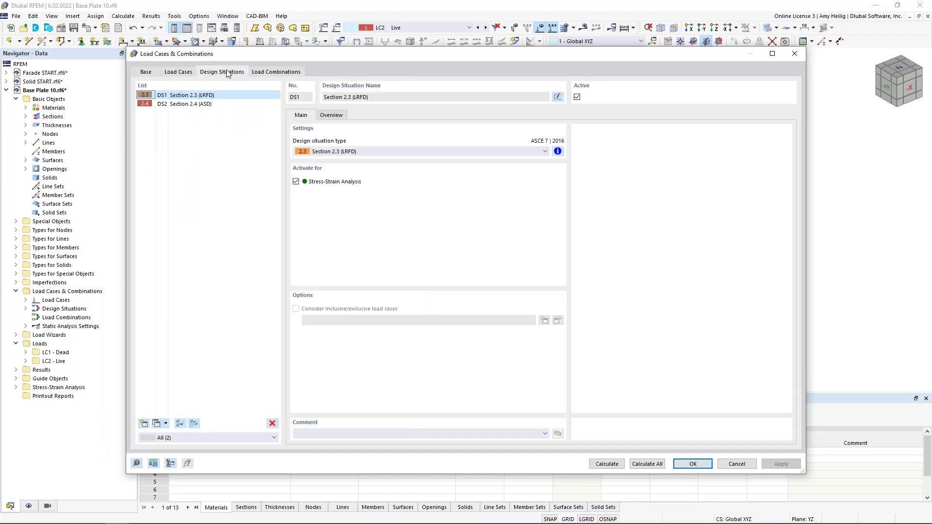
pyautogui.click(218, 104)
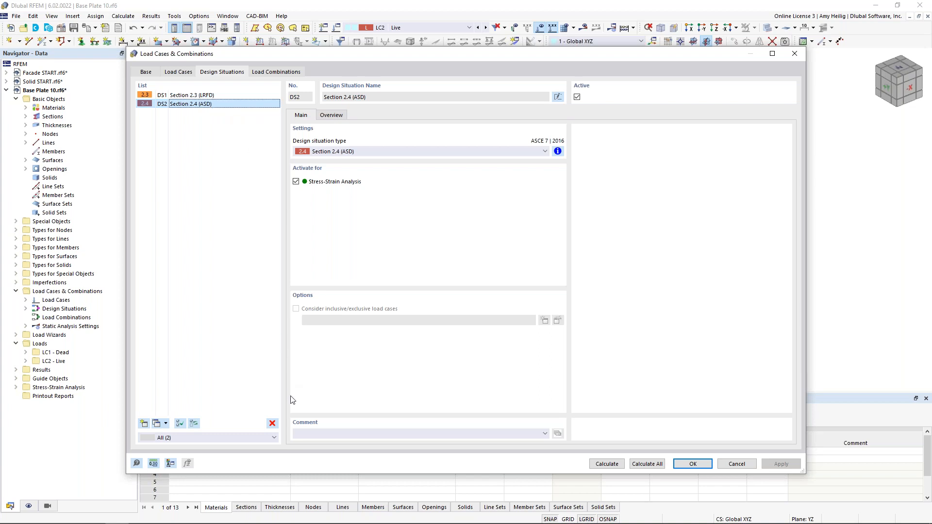
pyautogui.click(272, 423)
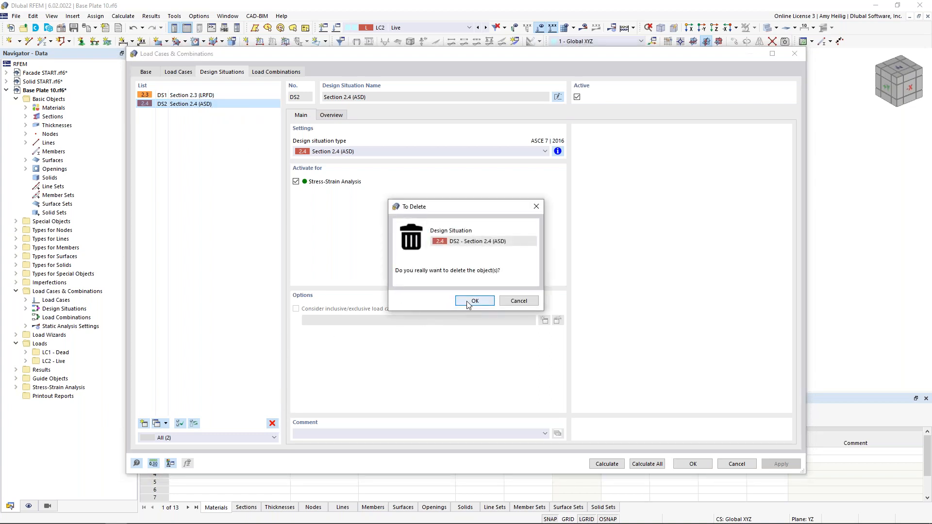
pyautogui.click(468, 301)
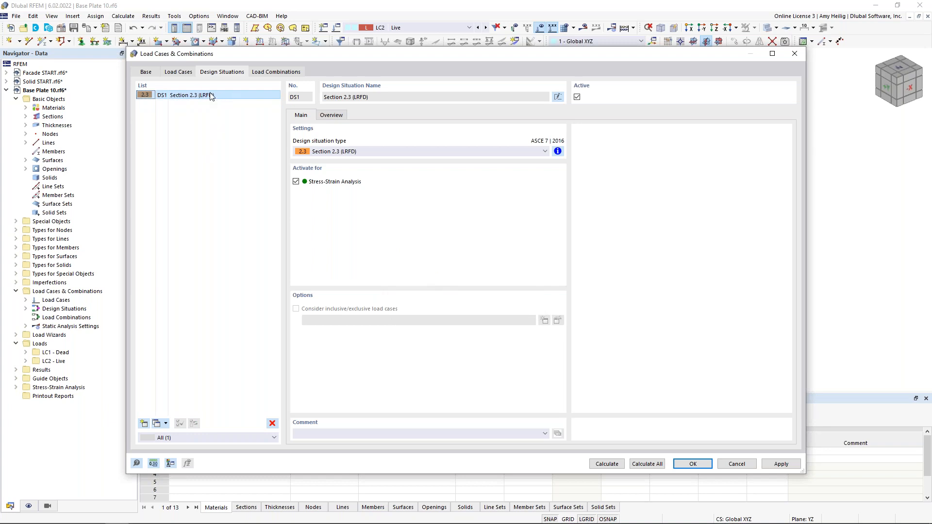
pyautogui.click(558, 96)
pyautogui.write('Design Situation 1')
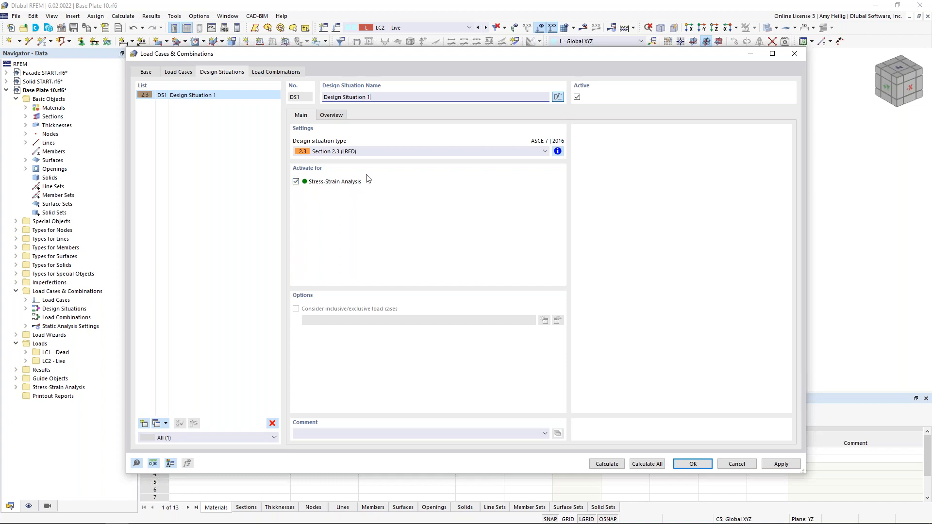
# Step: Create a new load combination using the static analysis settings SA1 - Geometrically linear | Newton-Raphson
pyautogui.click(287, 73)
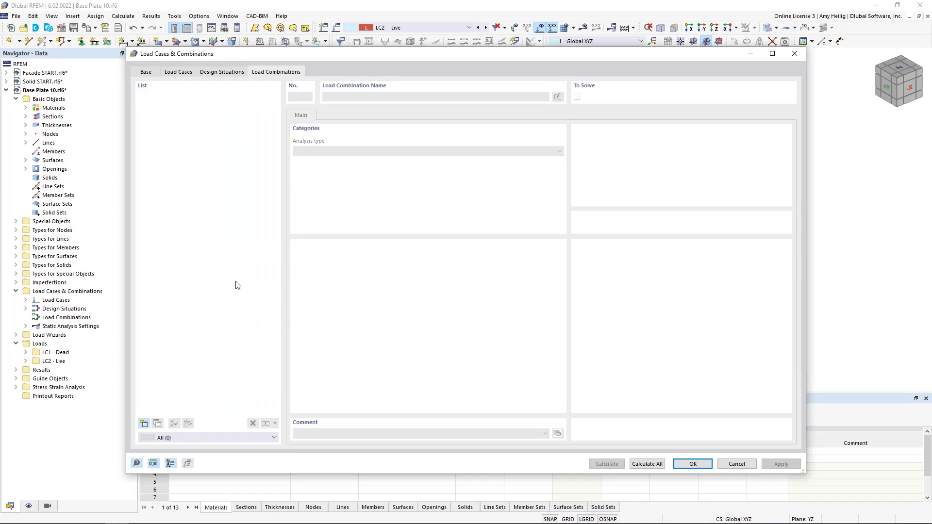
pyautogui.click(144, 424)
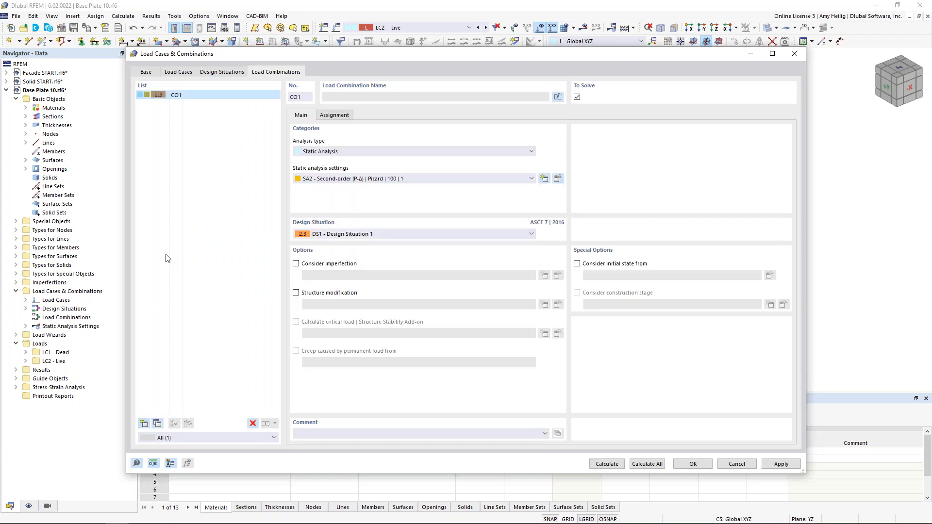
pyautogui.click(324, 180)
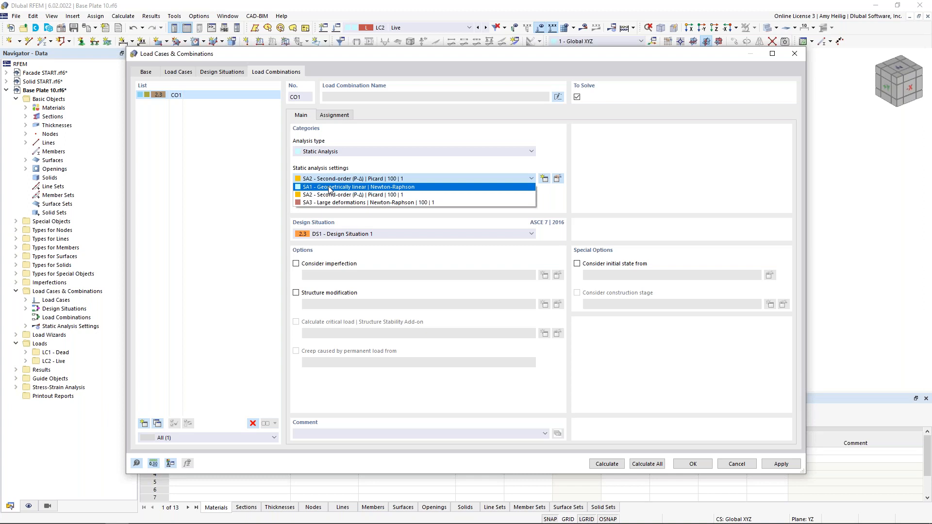
pyautogui.click(329, 187)
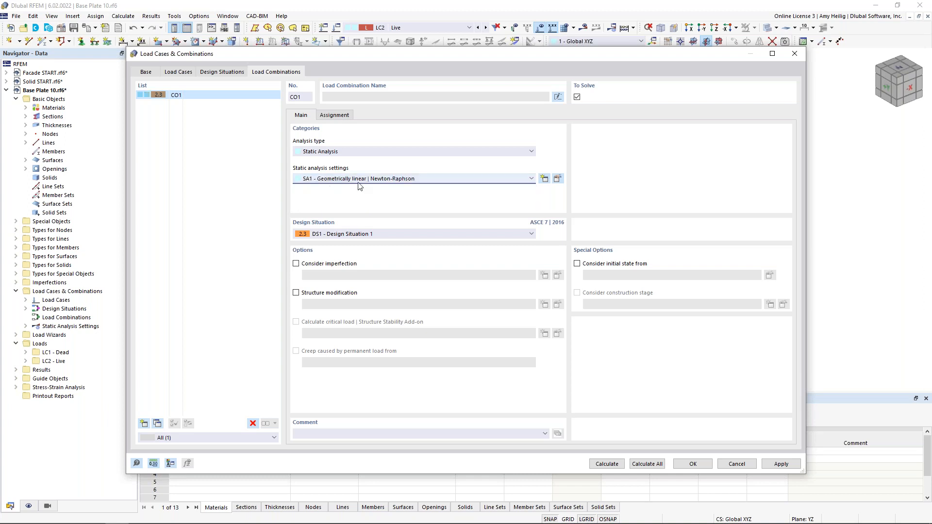
# Step: Assign load cases LC1 Dead and LC2 Live to the combination with factors of 1.00 and accept the settings
pyautogui.click(343, 117)
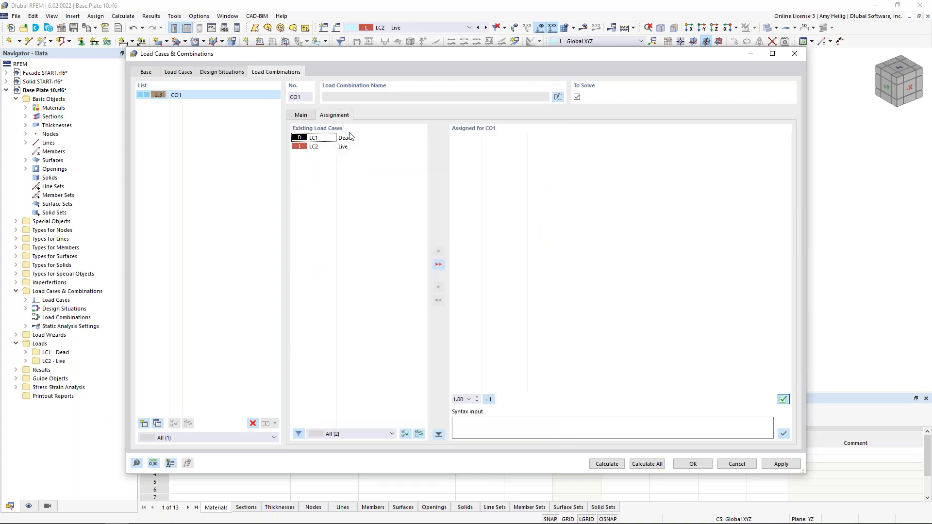
pyautogui.doubleClick(350, 138)
pyautogui.click(351, 146)
pyautogui.doubleClick(351, 147)
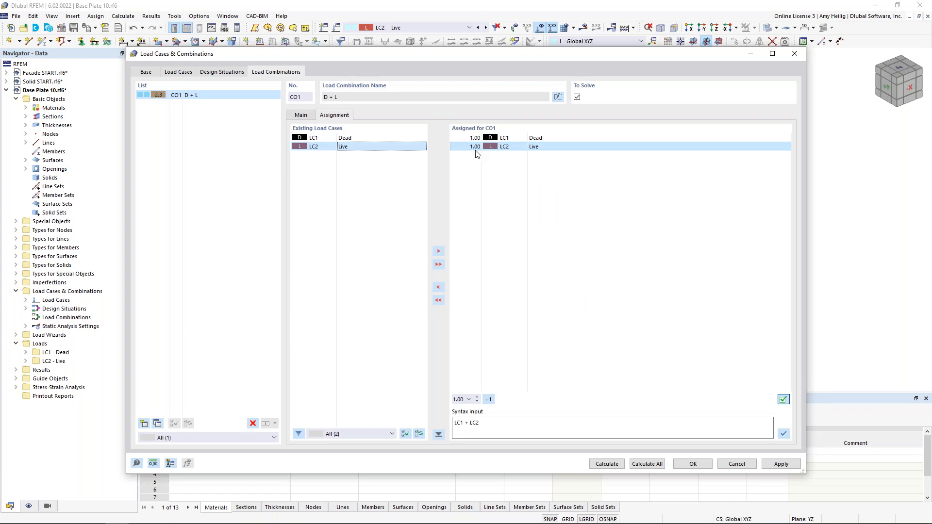
pyautogui.click(693, 464)
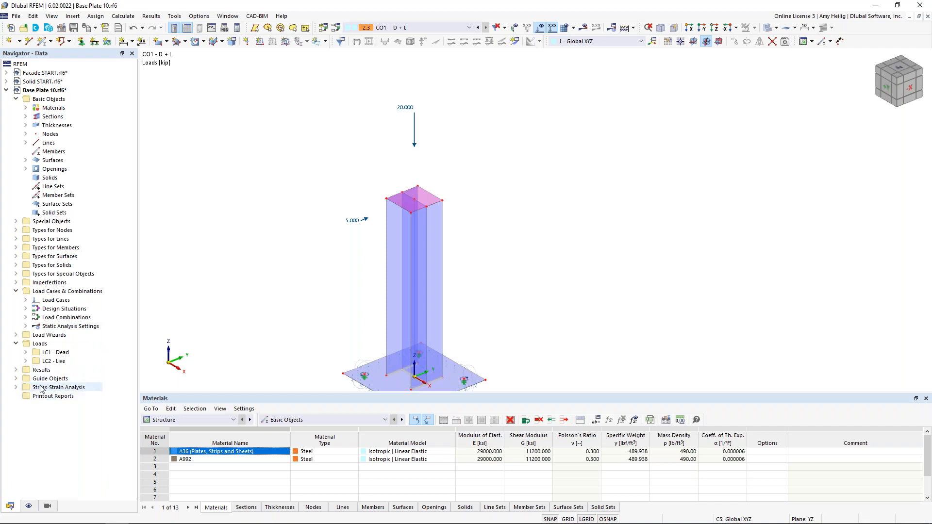
# Step: Collapse the navigator tree of the Base Plate 10 model, keeping only the Stress-Strain Analysis branch expanded
pyautogui.click(16, 388)
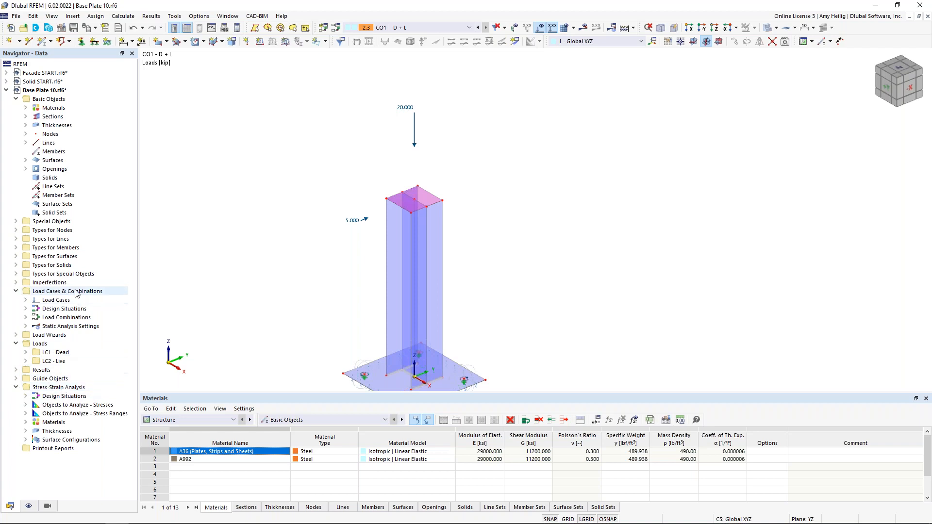
pyautogui.rightClick(75, 249)
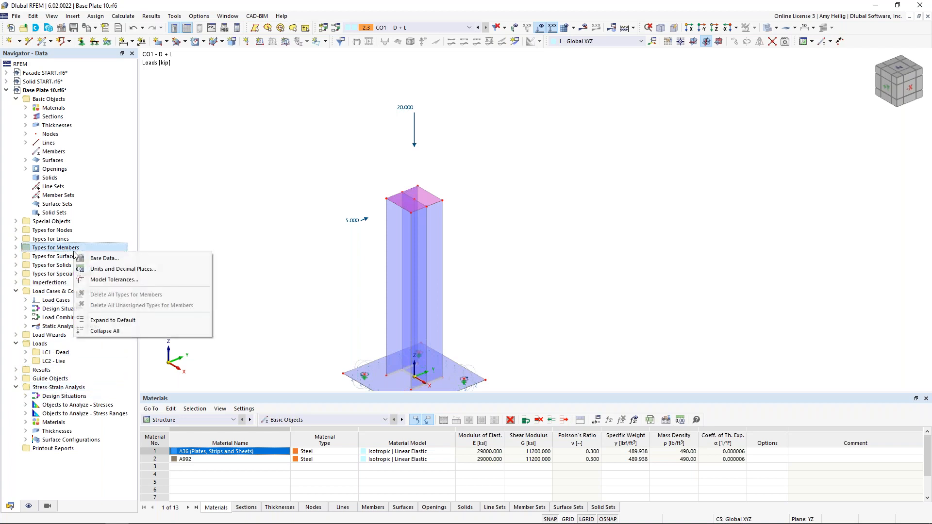
pyautogui.click(118, 331)
pyautogui.click(16, 222)
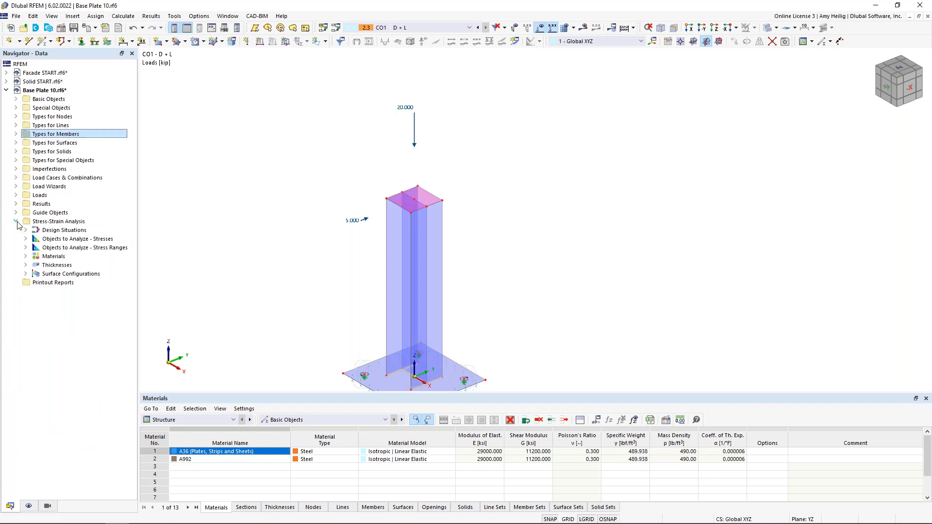
# Step: Enable strain analysis in the global settings of the Stress-Strain Analysis add-on
pyautogui.rightClick(63, 224)
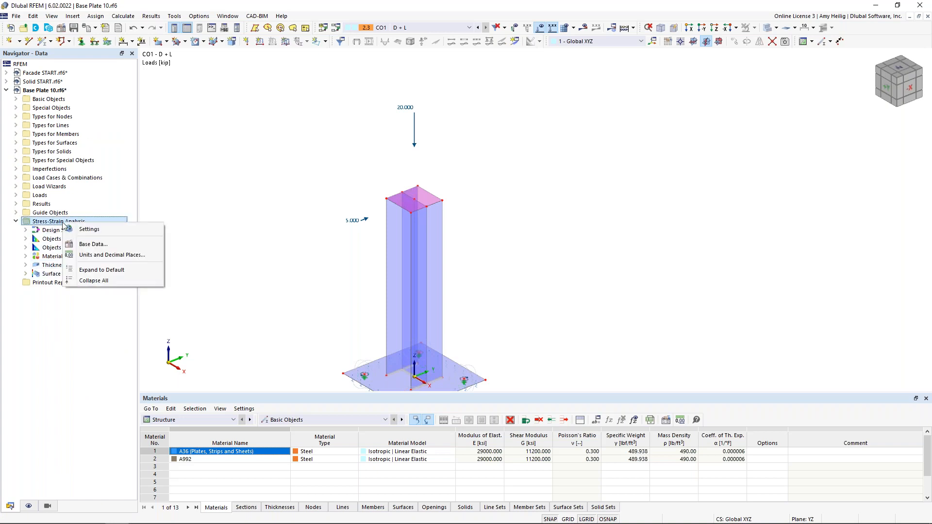
pyautogui.click(78, 230)
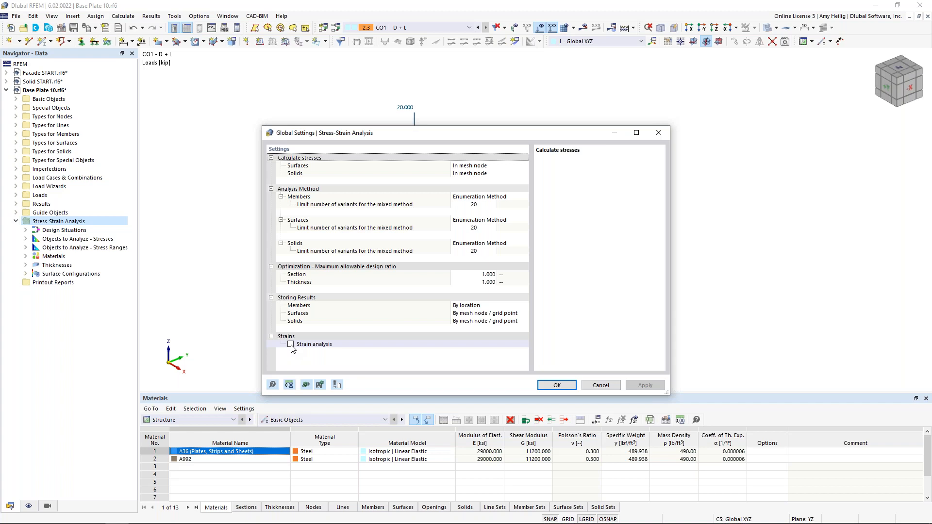
pyautogui.click(290, 345)
pyautogui.click(290, 344)
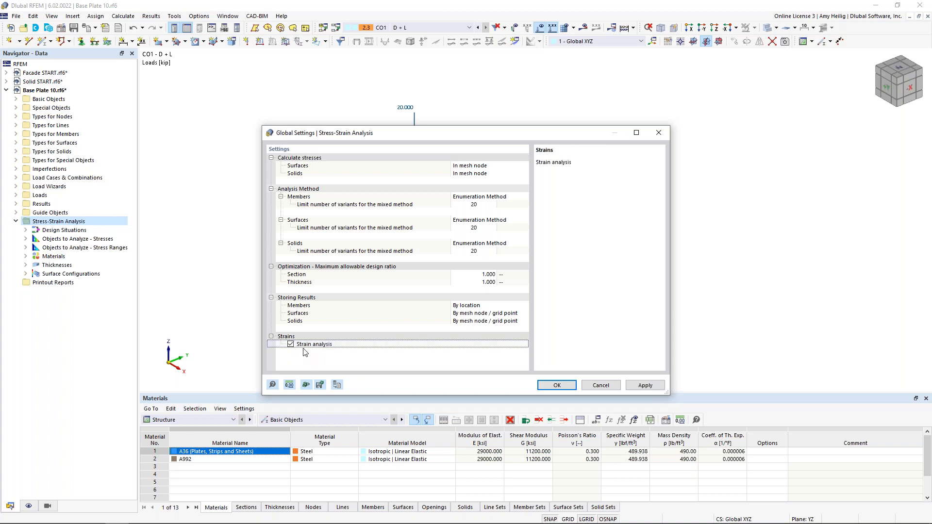
pyautogui.click(553, 386)
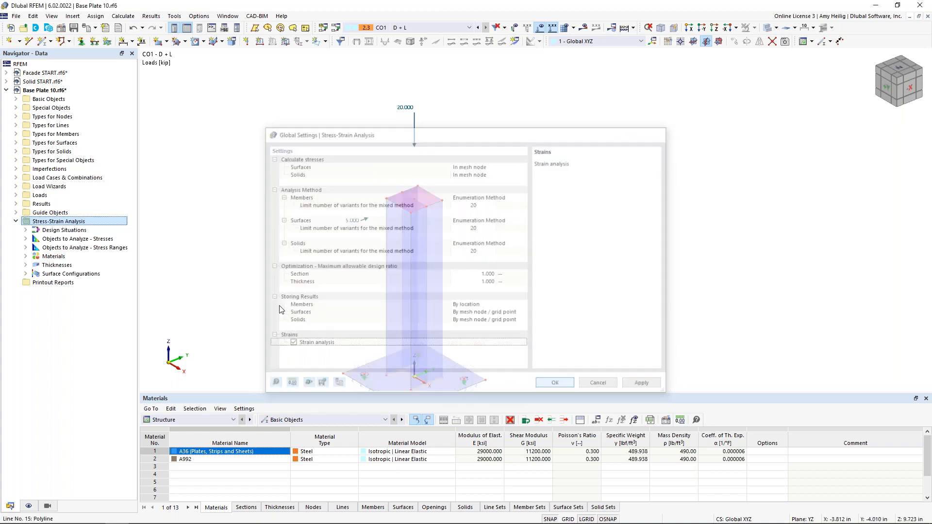
# Step: In the Default surface configuration, clear all stresses to calculate and enable only the maximum von Mises equivalent stress
pyautogui.click(25, 274)
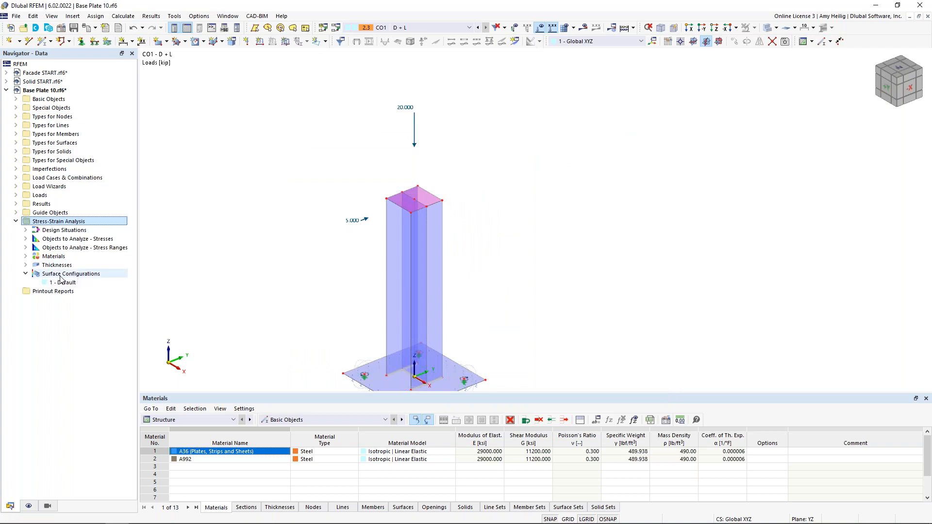
pyautogui.moveTo(300, 331); pyautogui.dragTo(352, 272, button='middle')
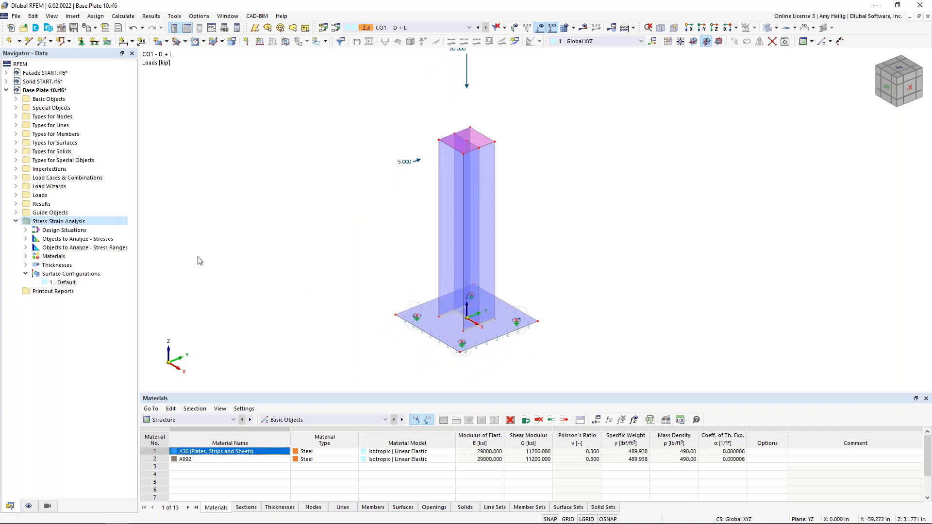
pyautogui.doubleClick(73, 282)
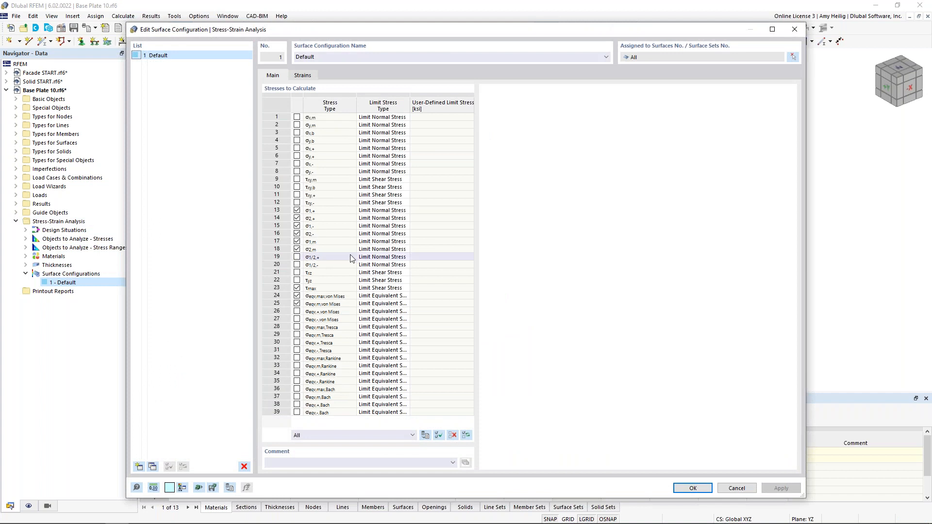
pyautogui.click(331, 211)
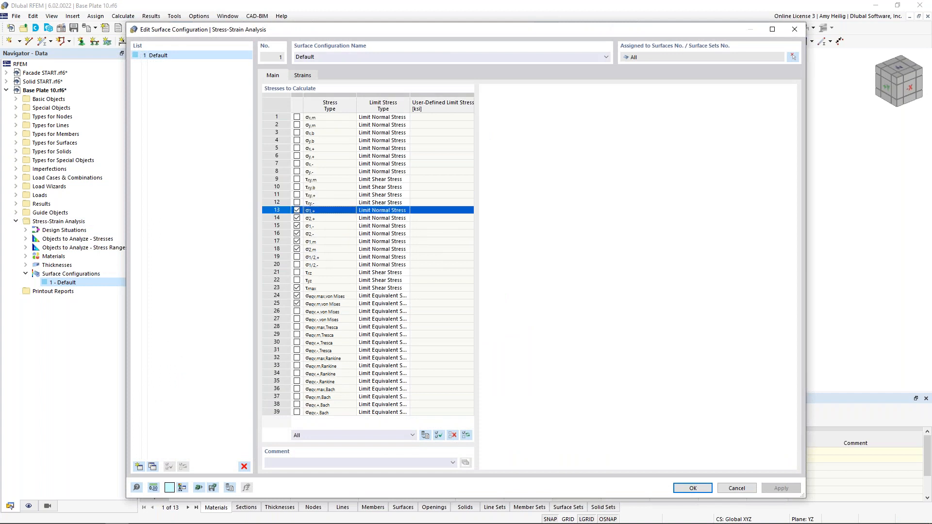
pyautogui.click(332, 218)
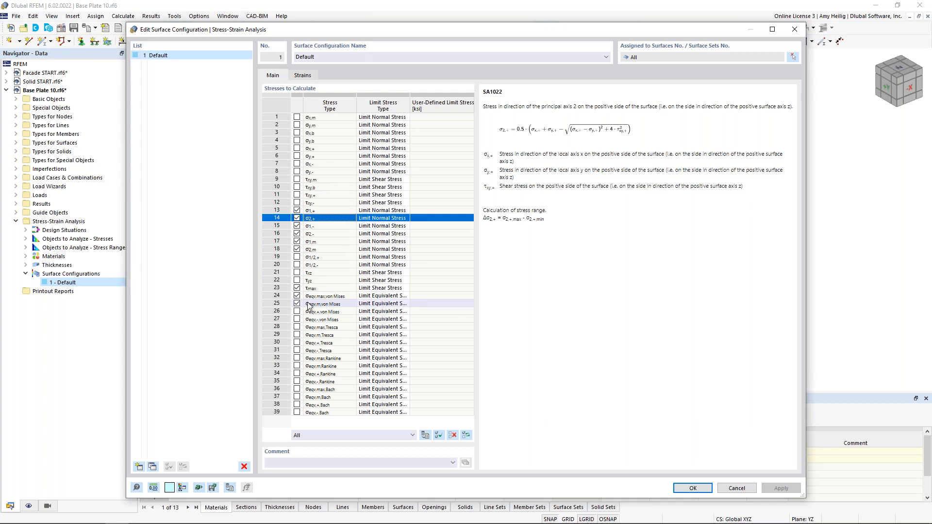
pyautogui.click(452, 435)
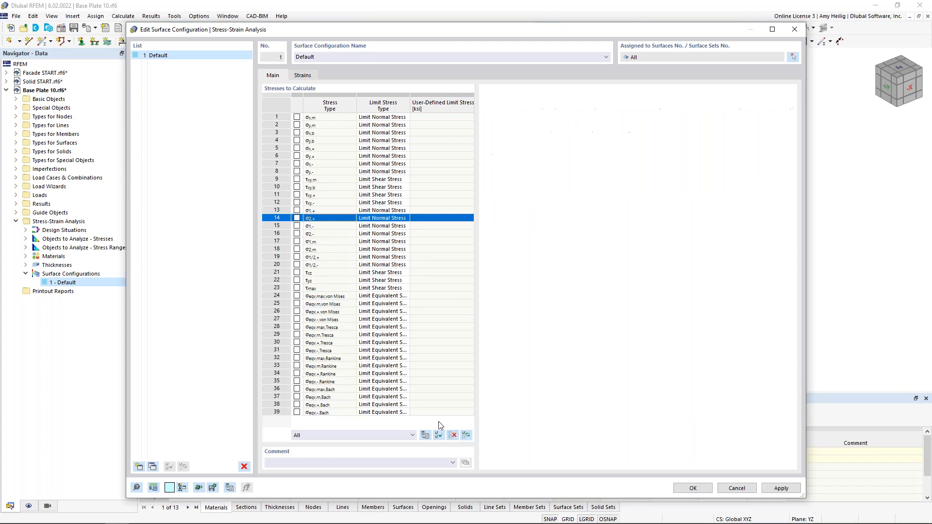
pyautogui.click(297, 296)
pyautogui.click(296, 296)
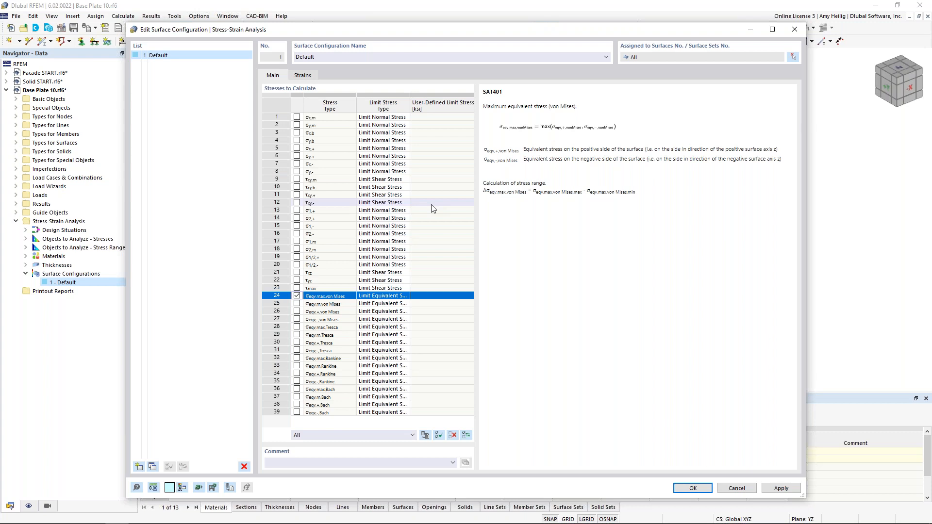
# Step: Use Limit Equivalent Stress as the limit stress type for the maximum von Mises equivalent stress
pyautogui.click(386, 297)
pyautogui.click(405, 296)
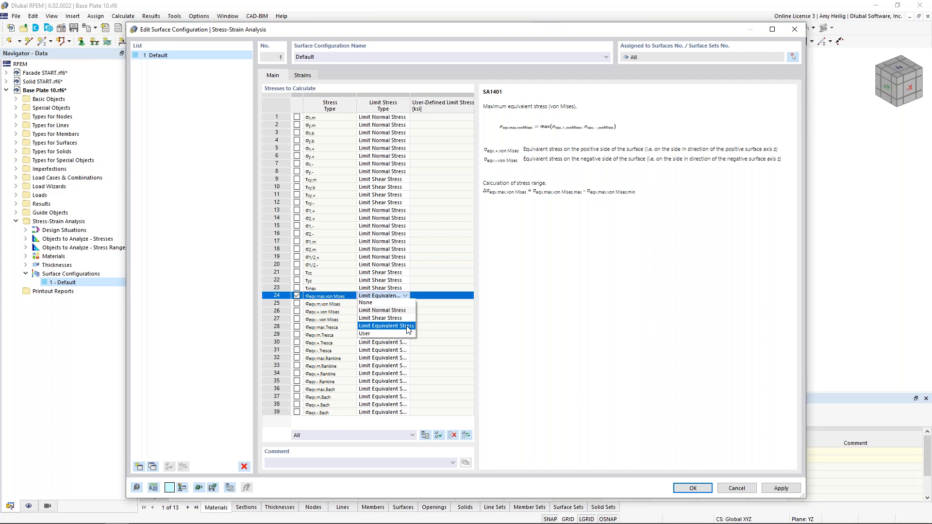
pyautogui.click(408, 330)
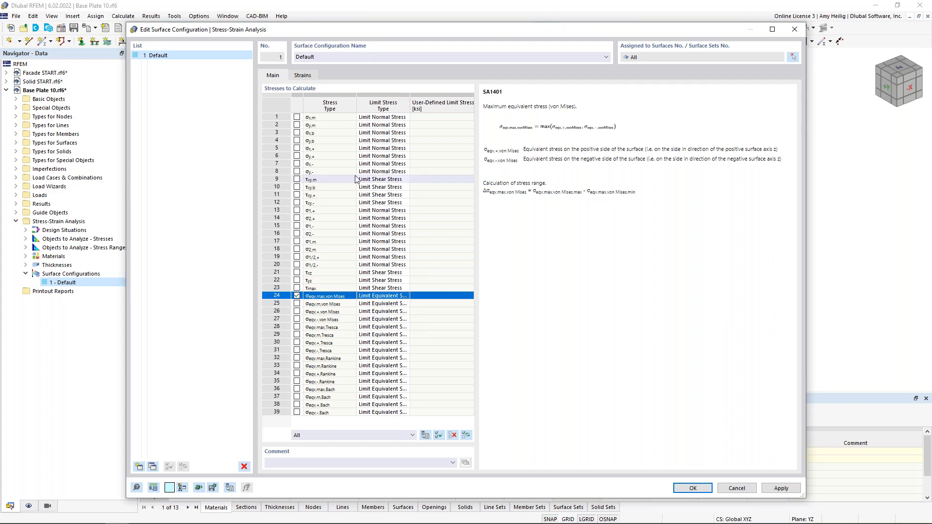
# Step: Limit the strains to calculate to the εMises strain only and accept the surface configuration
pyautogui.click(303, 76)
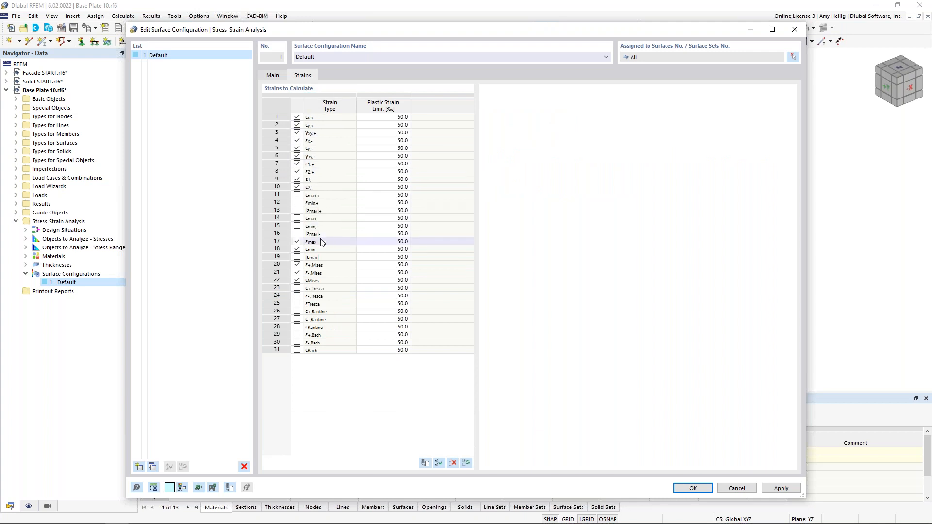
pyautogui.click(452, 463)
pyautogui.click(297, 281)
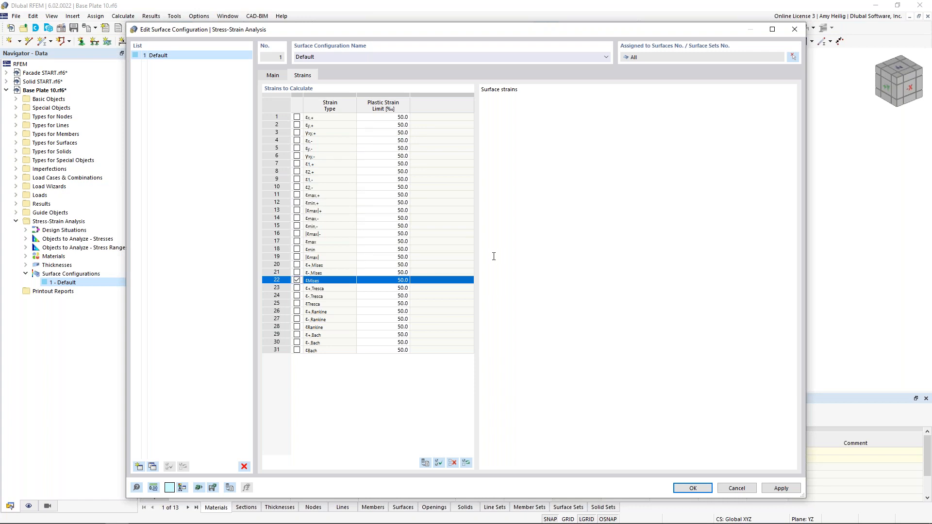
pyautogui.click(271, 76)
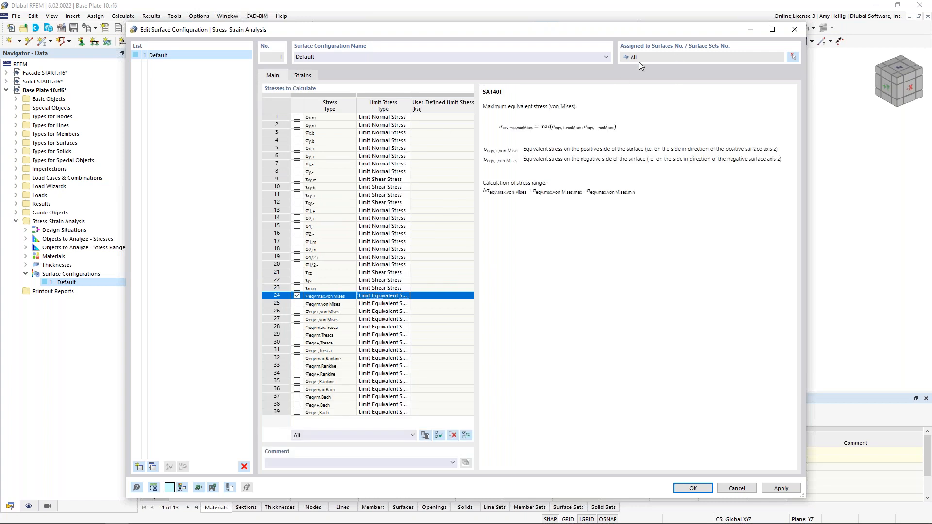
pyautogui.click(692, 487)
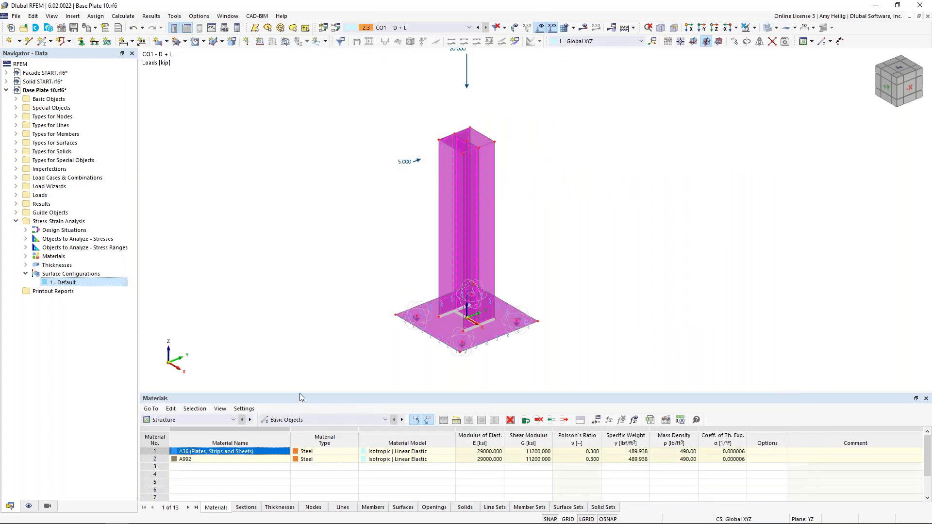
# Step: Review the Stress-Strain Analysis design situations and objects to analyze, and include all surfaces in the stress range analysis
pyautogui.moveTo(299, 394); pyautogui.dragTo(317, 304)
pyautogui.click(233, 330)
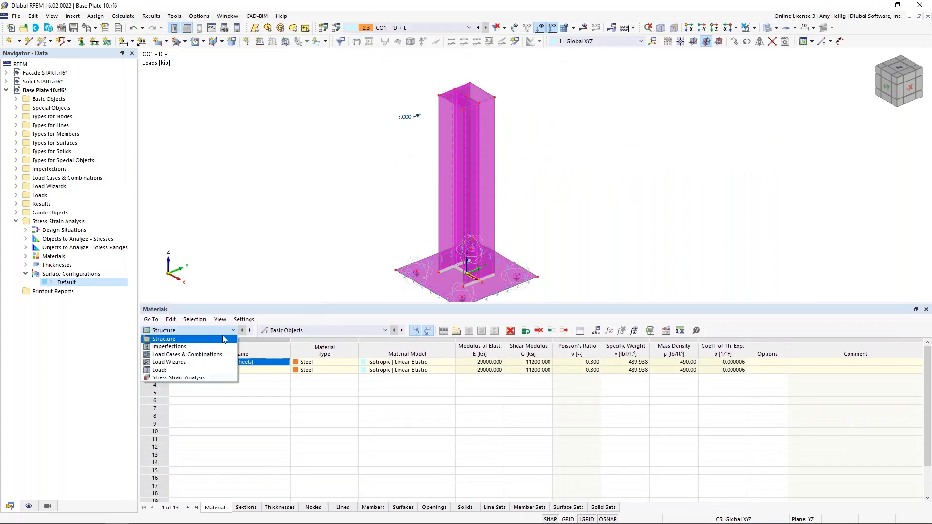
pyautogui.click(205, 377)
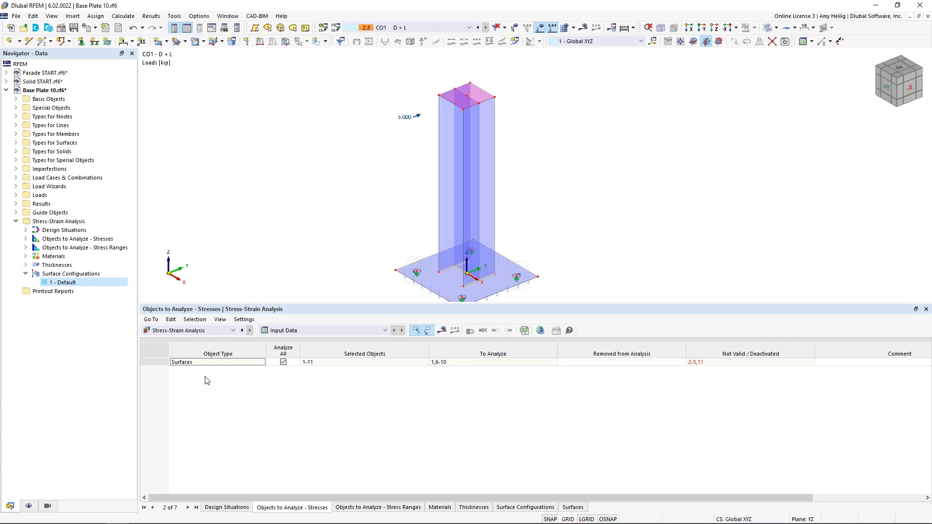
pyautogui.click(232, 507)
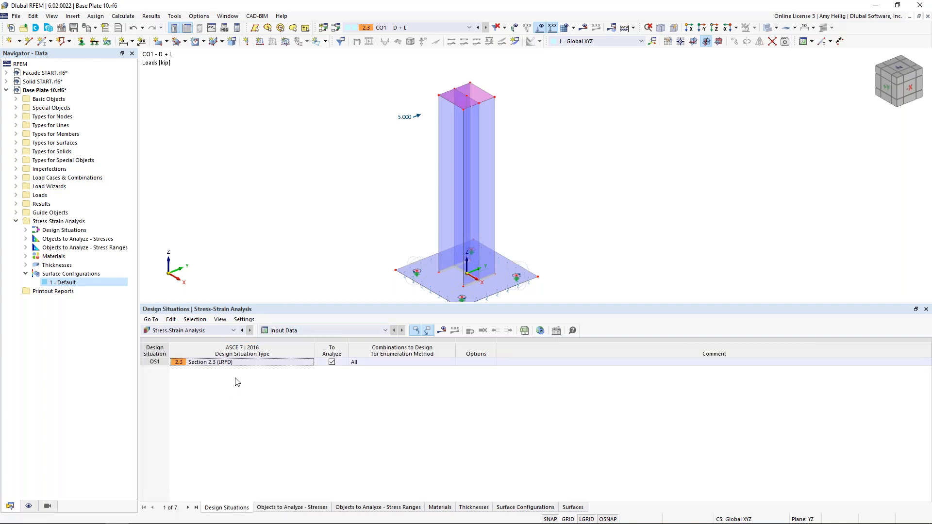
pyautogui.click(296, 507)
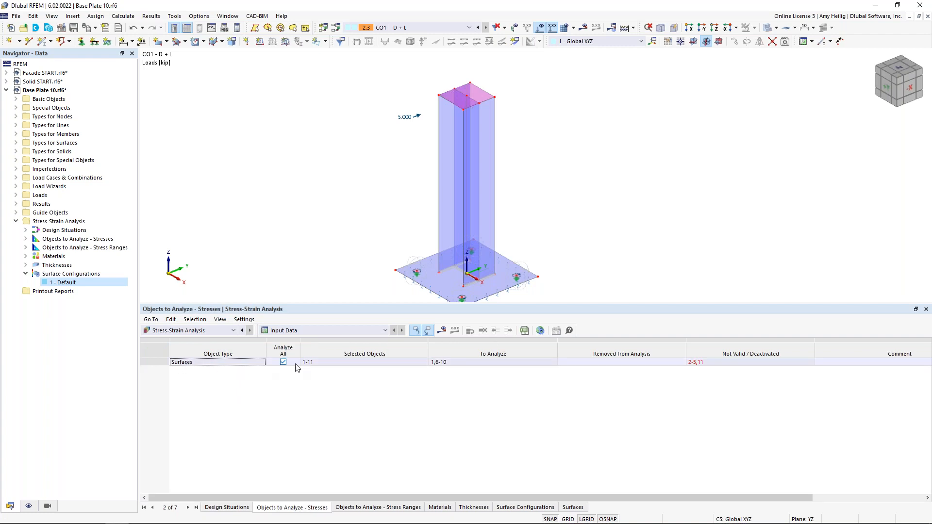
pyautogui.click(378, 507)
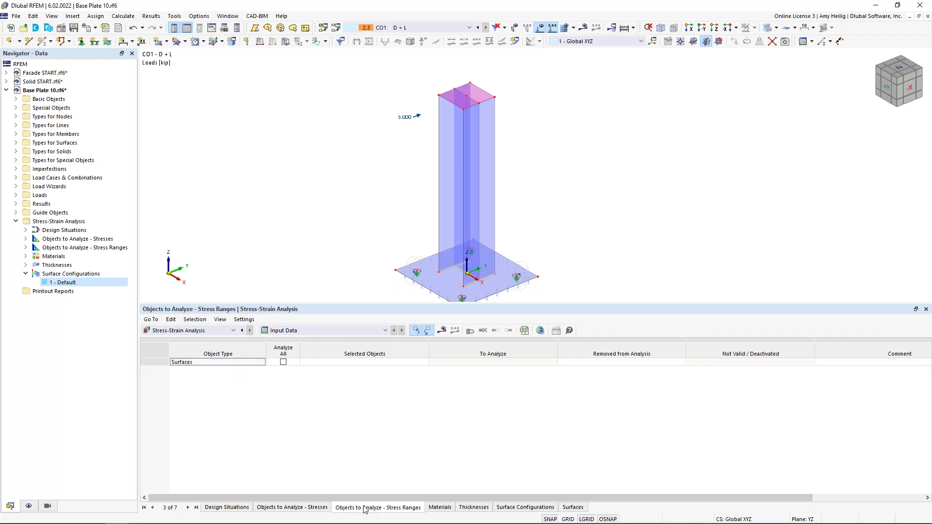
pyautogui.click(284, 363)
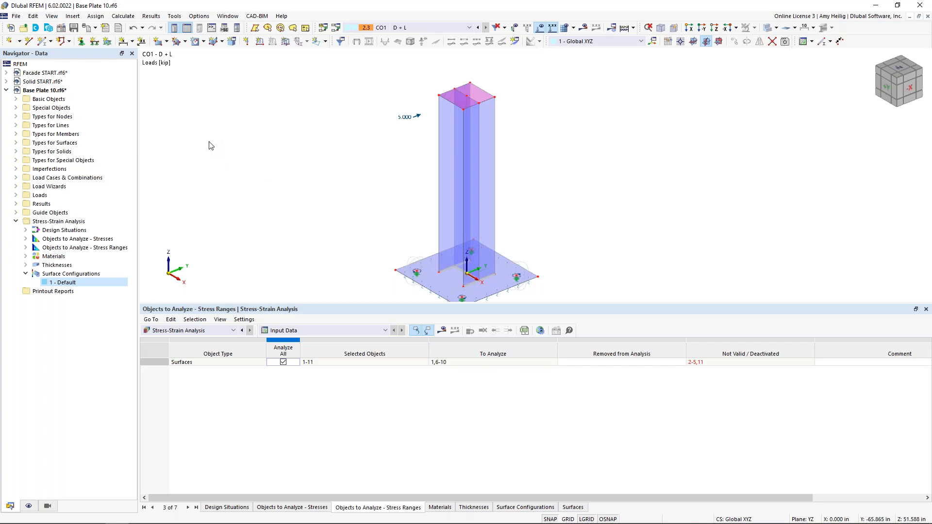
# Step: Calculate all loading and design results, and keep the Static Analysis results category displayed
pyautogui.click(123, 16)
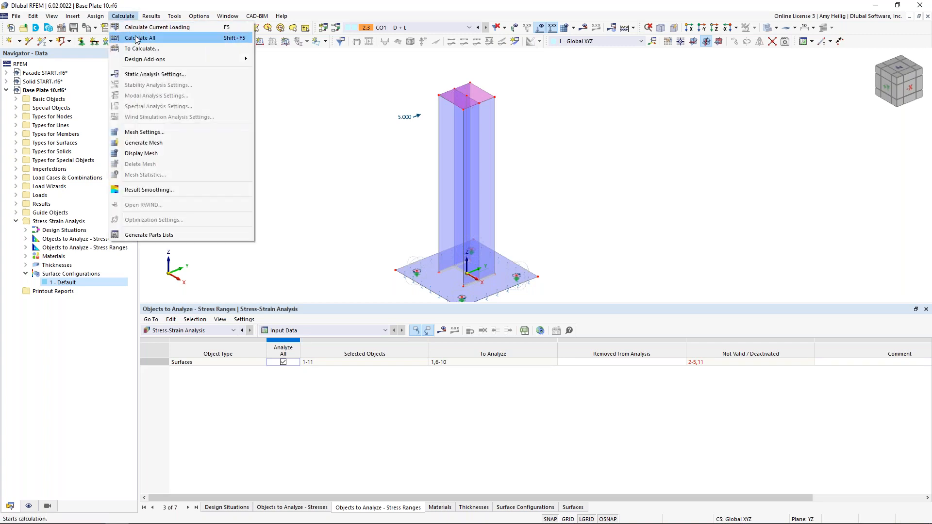
pyautogui.click(136, 38)
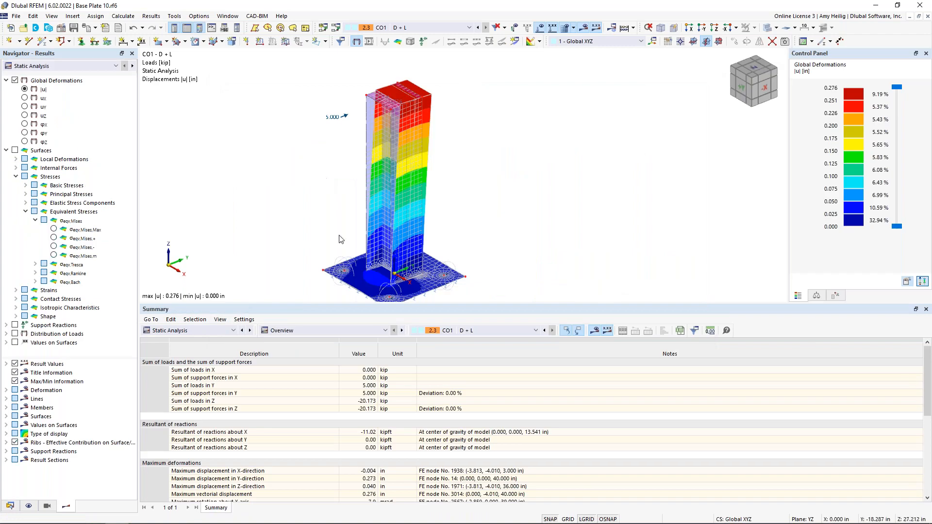
pyautogui.moveTo(354, 305); pyautogui.dragTo(365, 373)
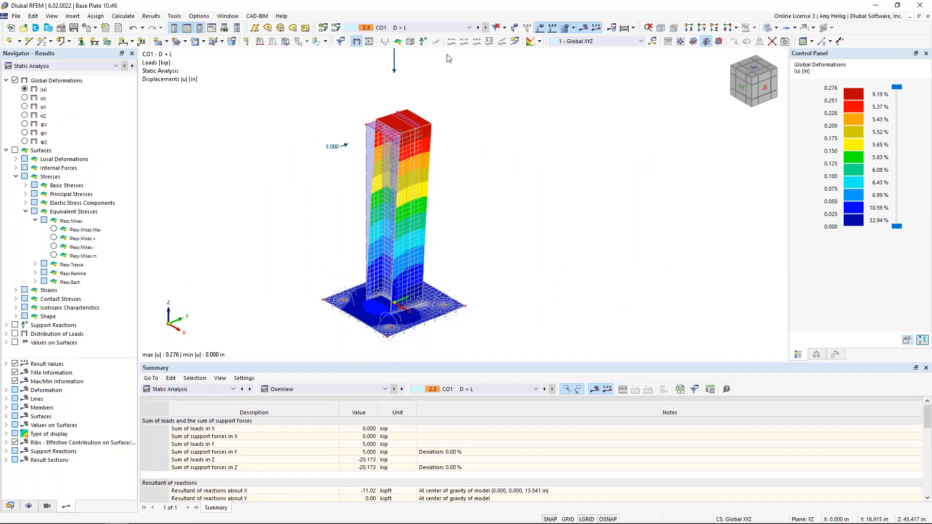
pyautogui.click(111, 66)
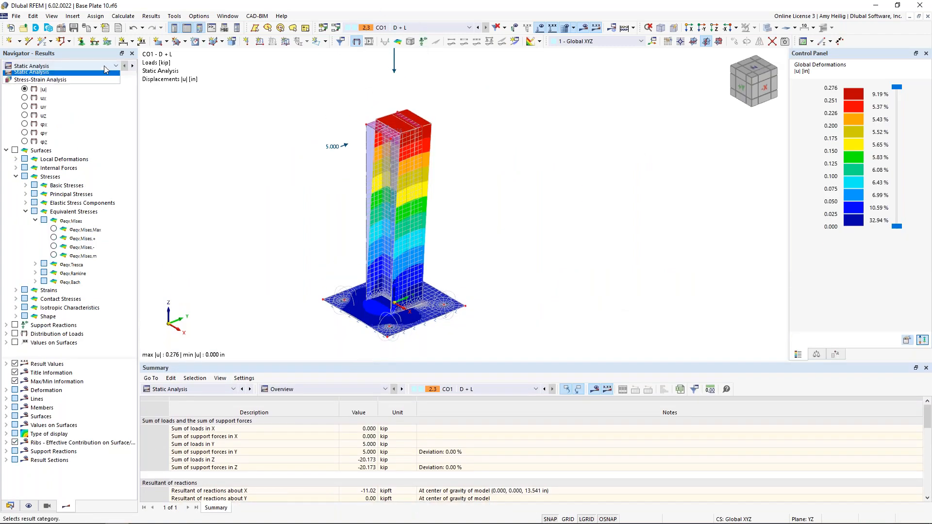
pyautogui.click(55, 75)
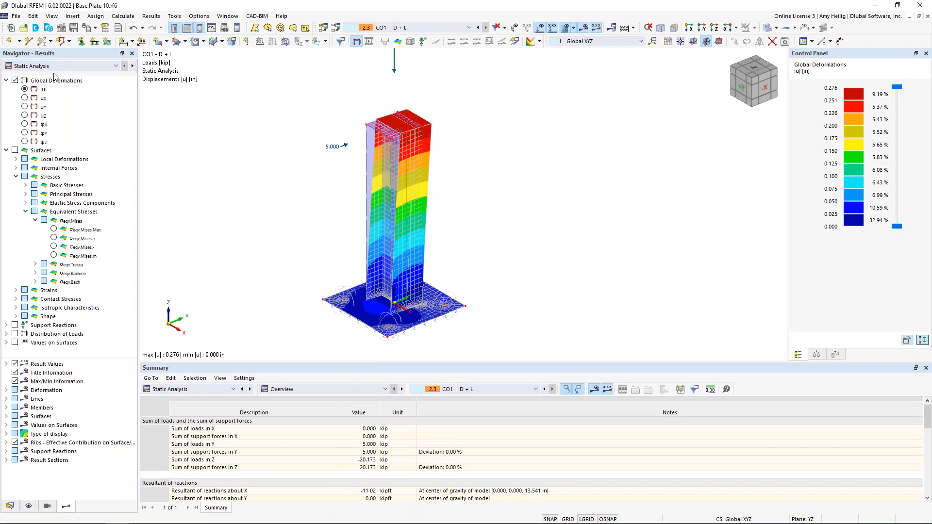
pyautogui.moveTo(297, 258); pyautogui.dragTo(407, 245, button='middle')
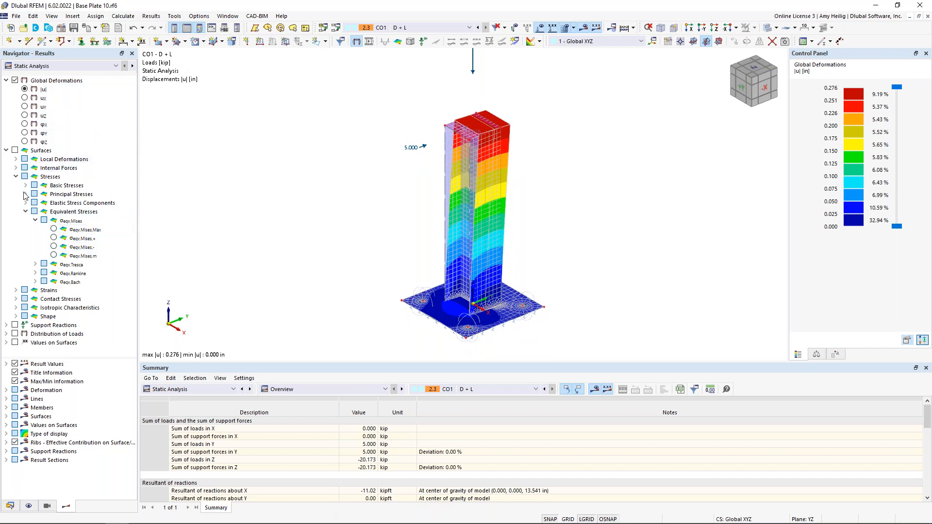
# Step: Display the maximum von Mises equivalent stresses on the surfaces and examine them where the column meets the base plate
pyautogui.click(15, 151)
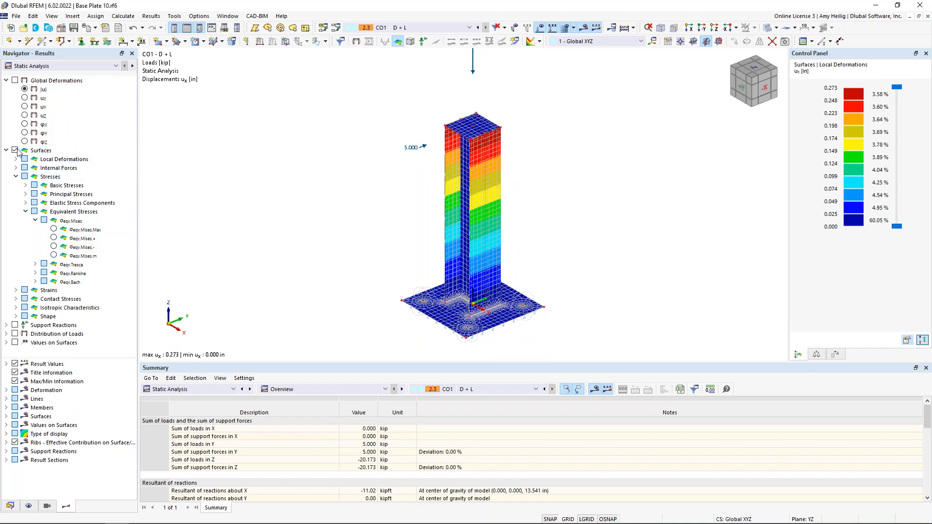
pyautogui.click(16, 290)
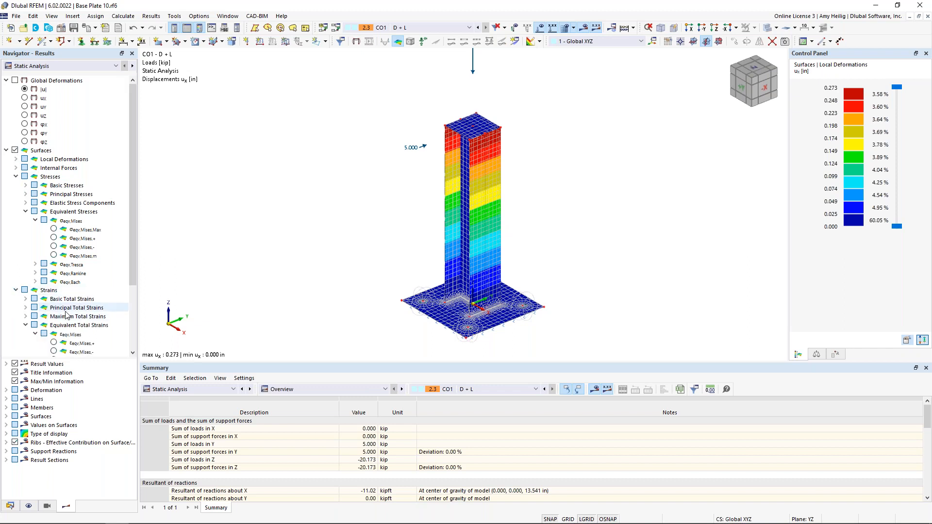
pyautogui.scroll(-1, 66, 315)
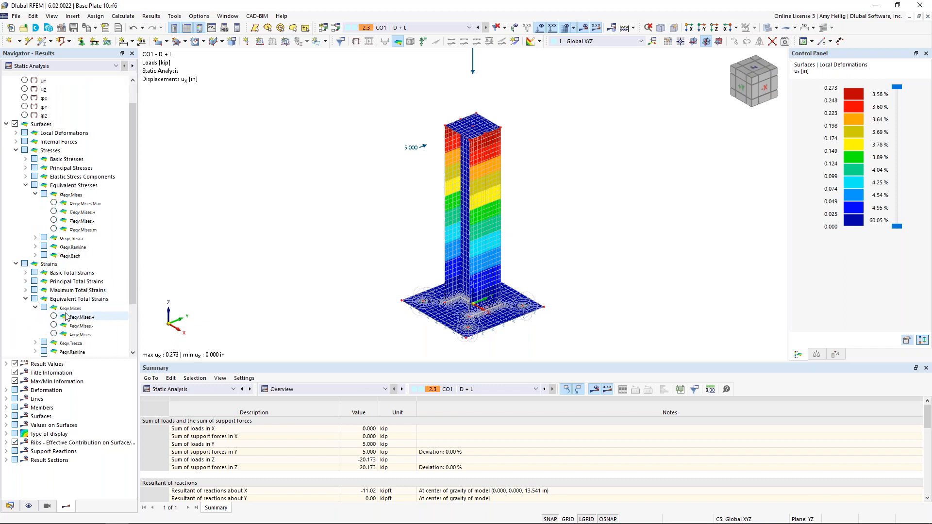
pyautogui.click(54, 203)
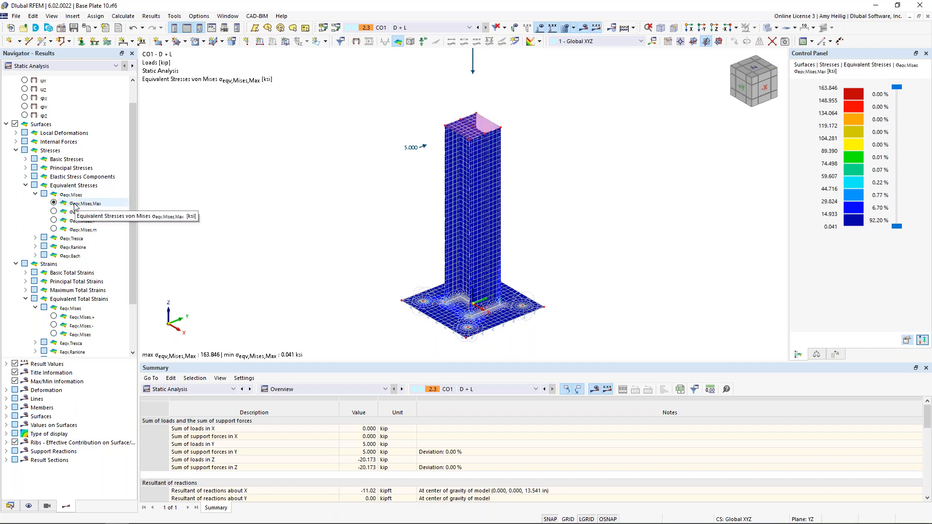
pyautogui.scroll(6, 475, 325)
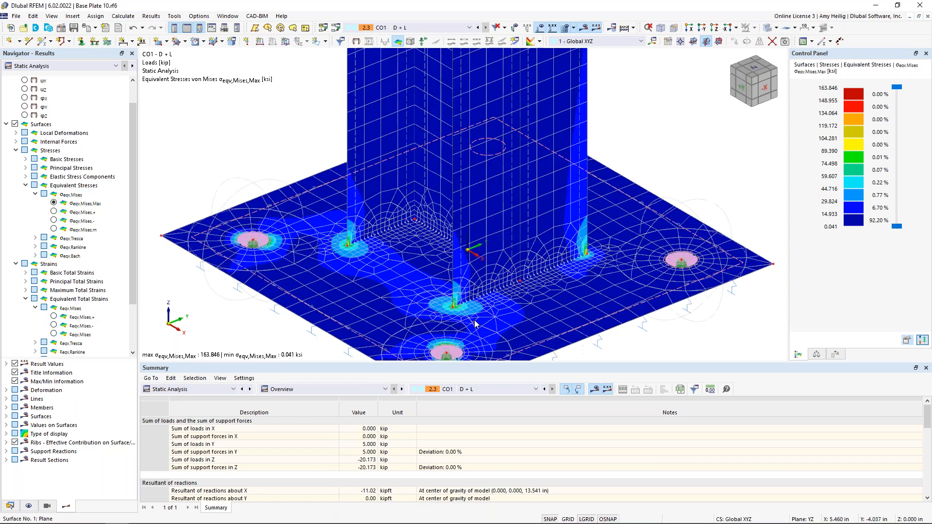
pyautogui.scroll(1, 474, 325)
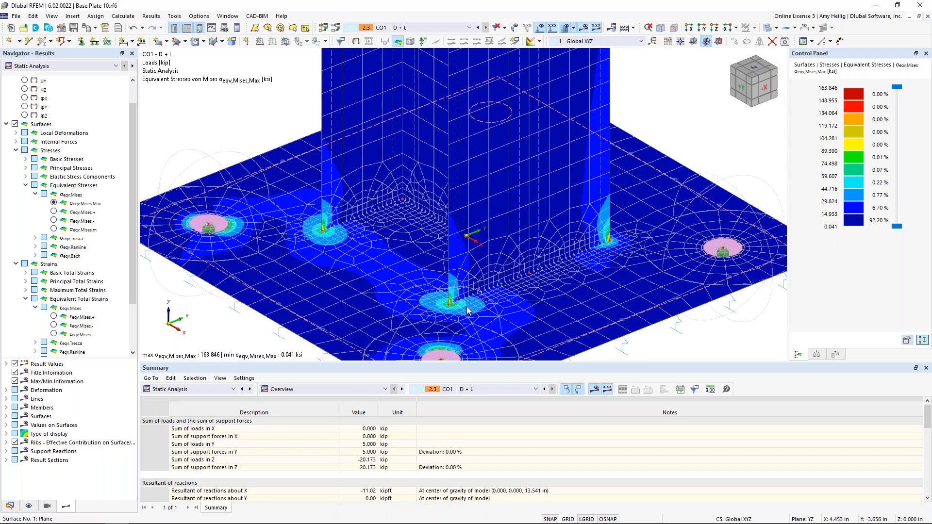
pyautogui.scroll(1, 467, 310)
pyautogui.scroll(1, 461, 308)
pyautogui.moveTo(461, 309); pyautogui.dragTo(442, 255, button='middle')
pyautogui.scroll(-1, 443, 255)
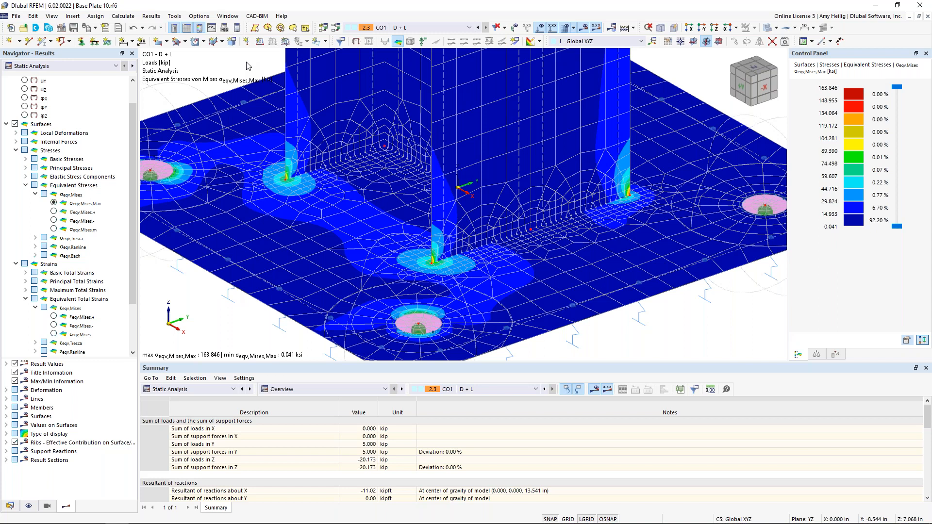
# Step: Set the surface result smoothing to Constant on mesh elements and examine the von Mises stresses where the column meets the base plate
pyautogui.click(124, 16)
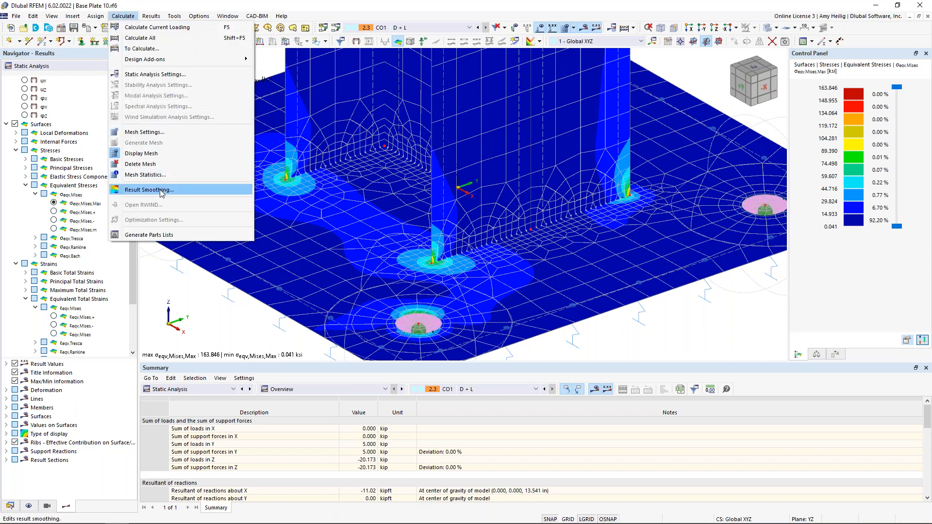
pyautogui.click(161, 191)
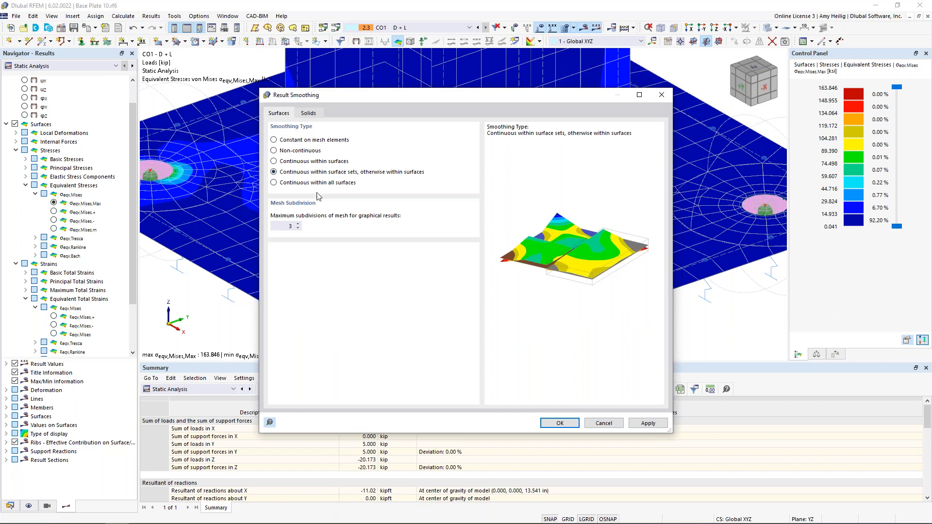
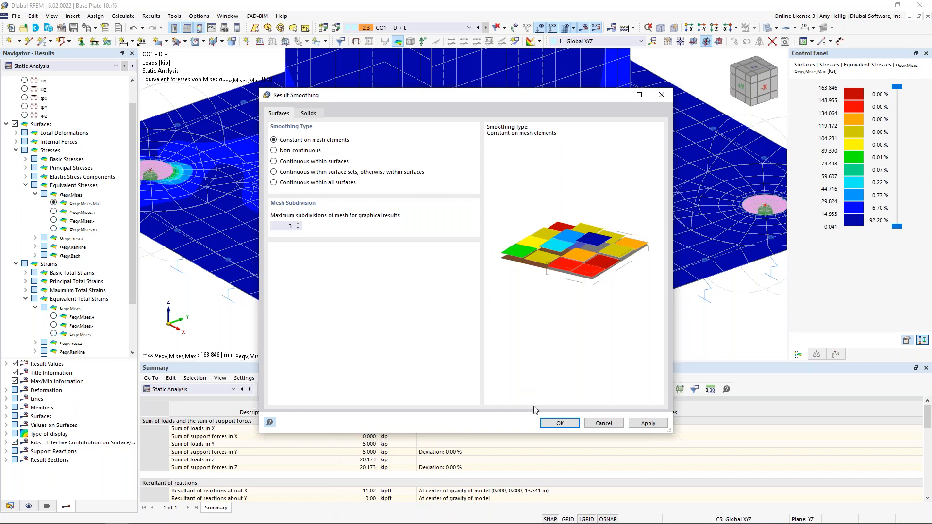
pyautogui.click(558, 423)
pyautogui.click(506, 309)
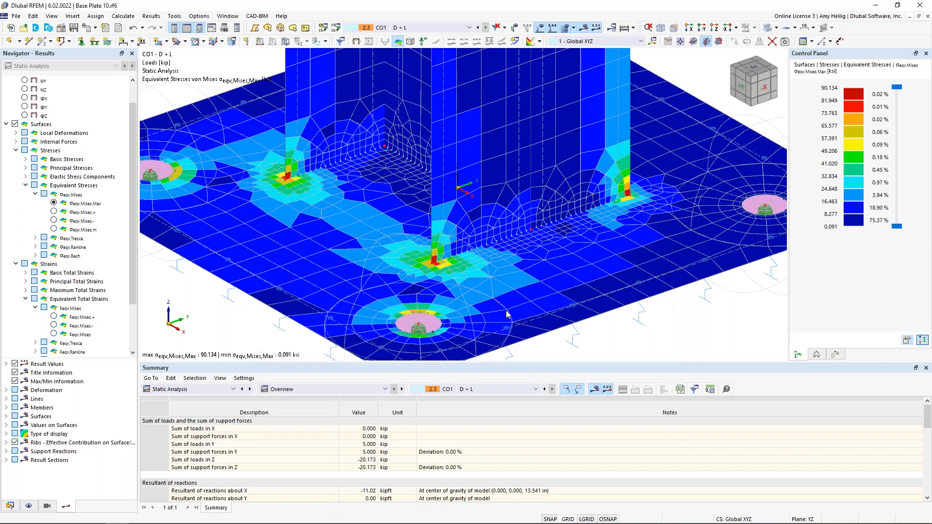
pyautogui.scroll(5, 431, 262)
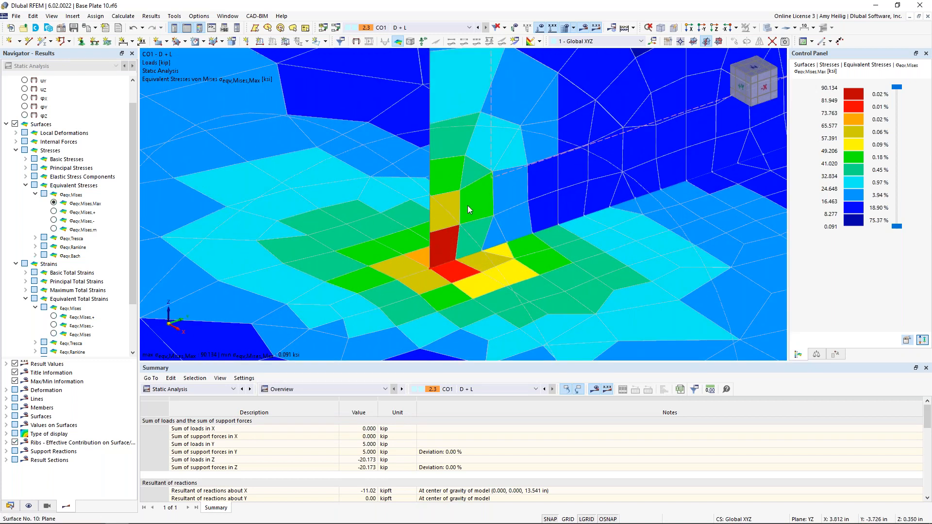
pyautogui.scroll(-5, 467, 205)
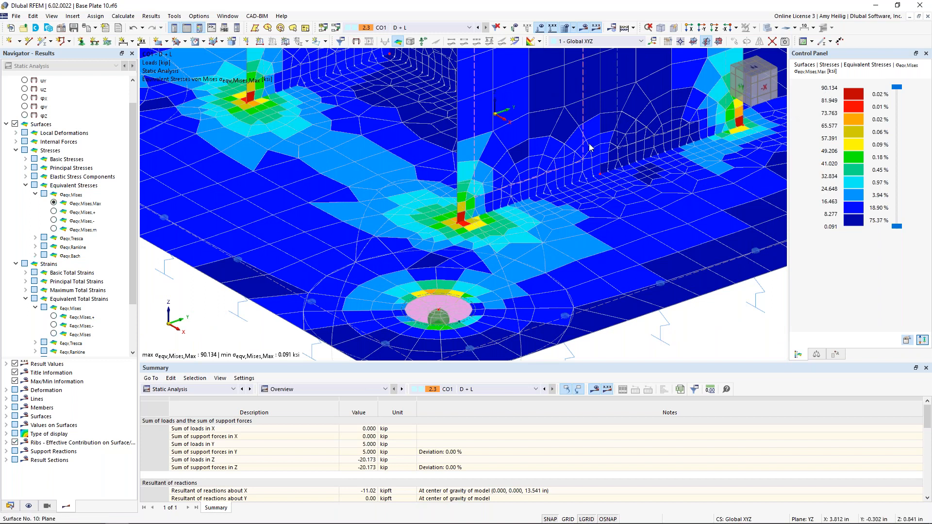
pyautogui.moveTo(589, 148)
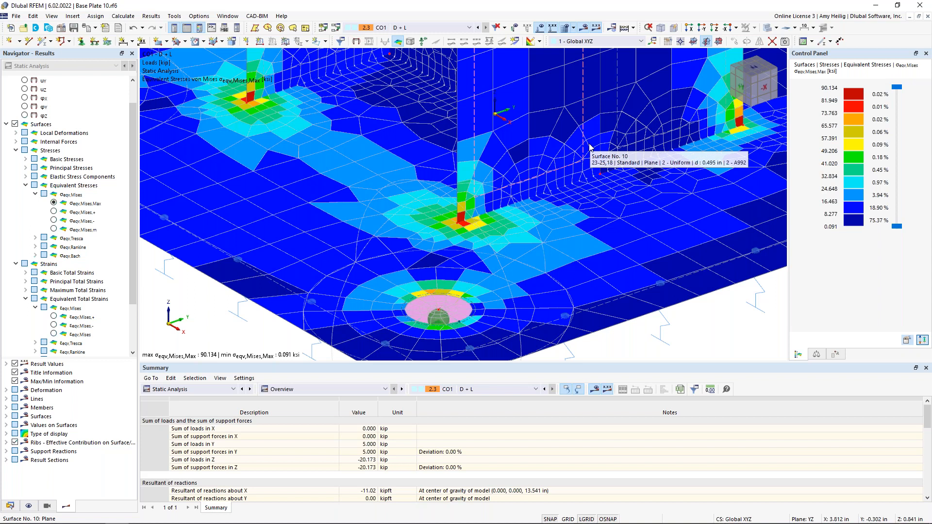
pyautogui.scroll(-1, 527, 195)
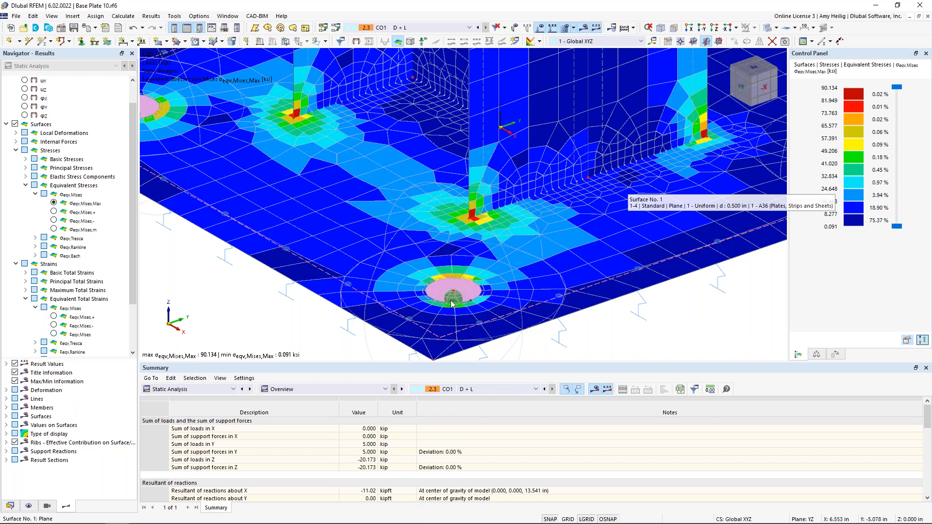
# Step: Switch the results table to Stress-Strain Analysis and display its calculated results instead of the input data
pyautogui.click(216, 389)
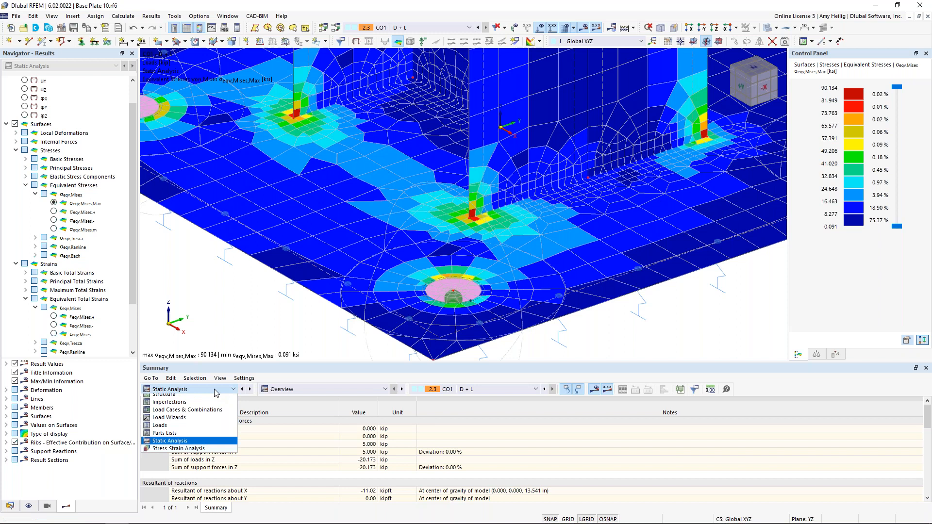
pyautogui.click(203, 452)
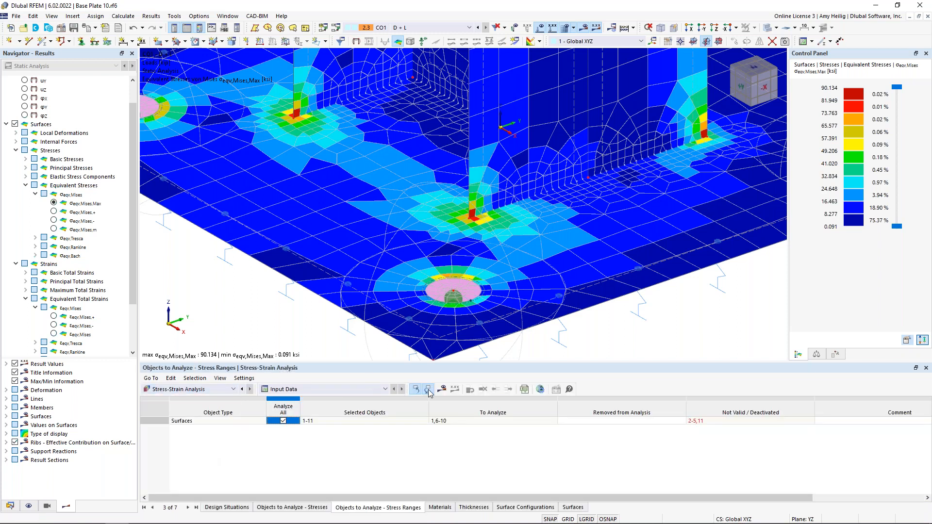
pyautogui.click(442, 390)
pyautogui.click(505, 308)
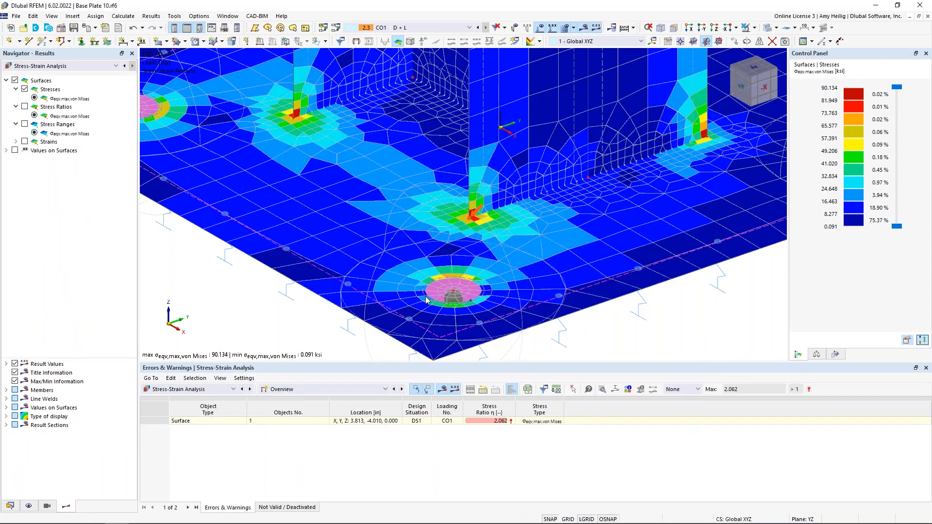
# Step: List the Stresses on Surfaces by surface and review the existing stresses, limits and stress ratios of all surfaces
pyautogui.click(336, 389)
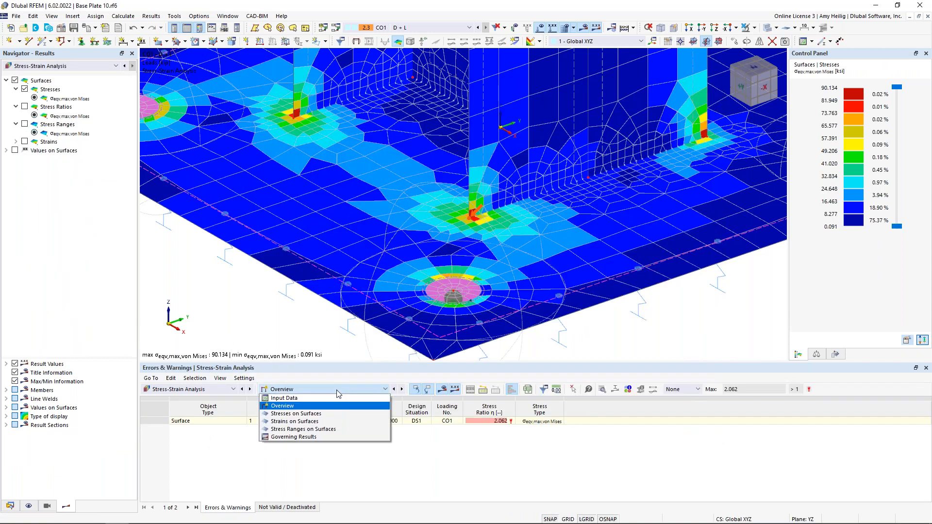
pyautogui.click(310, 413)
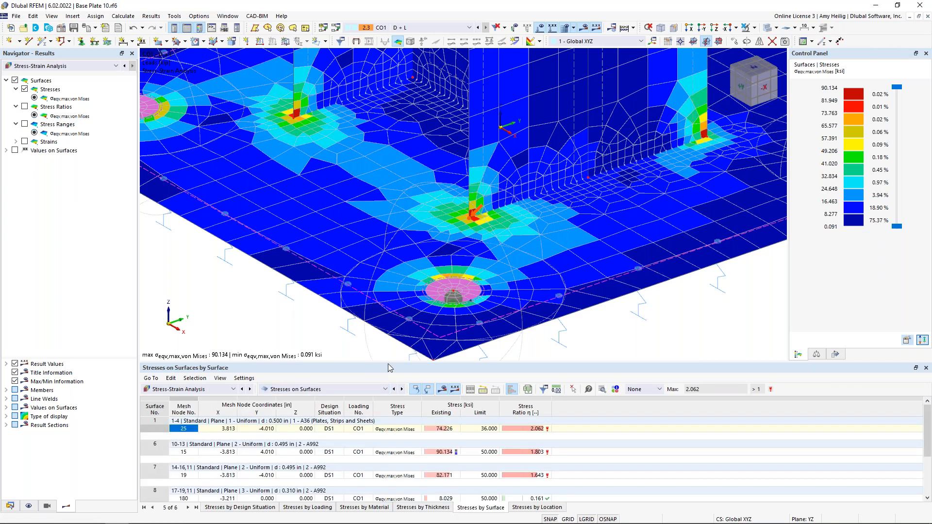
pyautogui.moveTo(388, 362); pyautogui.dragTo(389, 265)
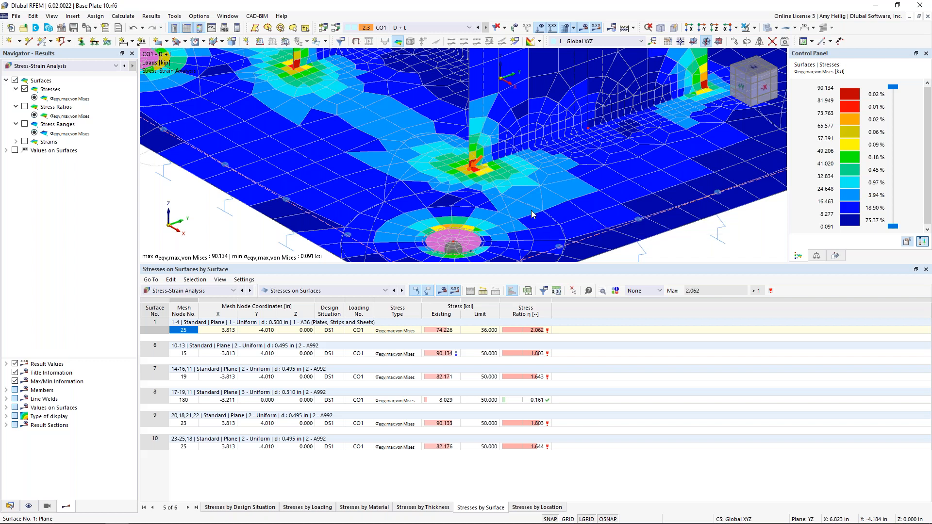
pyautogui.scroll(-5, 531, 213)
pyautogui.moveTo(519, 264); pyautogui.dragTo(469, 270, button='middle')
pyautogui.moveTo(468, 263); pyautogui.dragTo(468, 346)
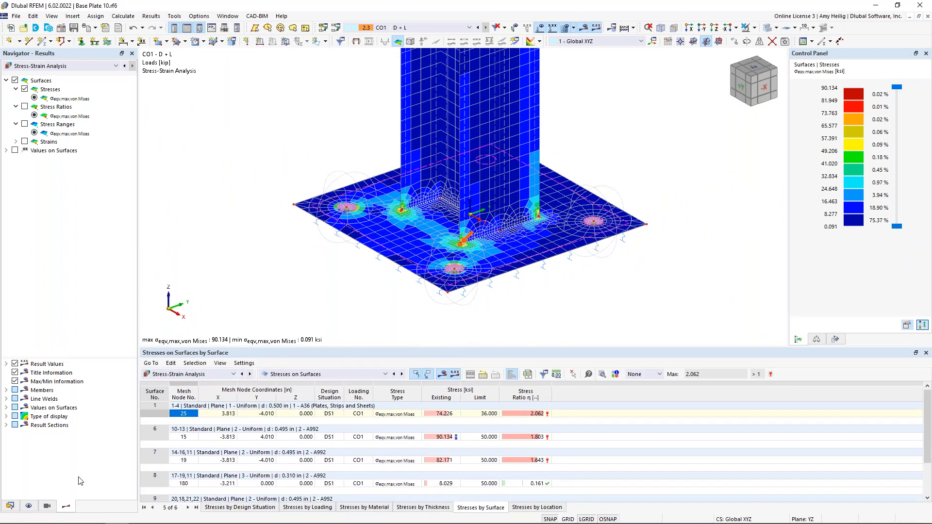
# Step: Set the A36 material's model to Isotropic | Plastic (Surfaces/Solids) and review its plastic parameters
pyautogui.click(11, 506)
pyautogui.click(17, 99)
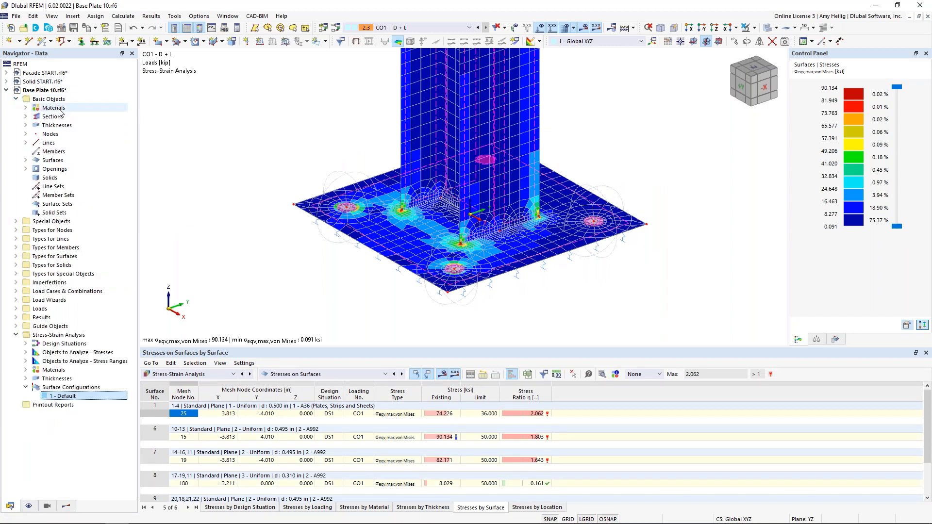
pyautogui.click(26, 107)
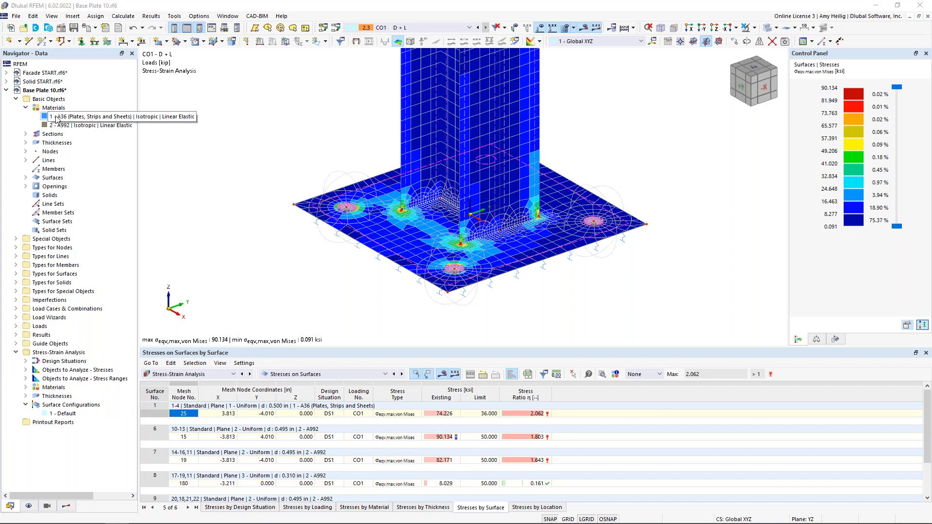
pyautogui.doubleClick(57, 118)
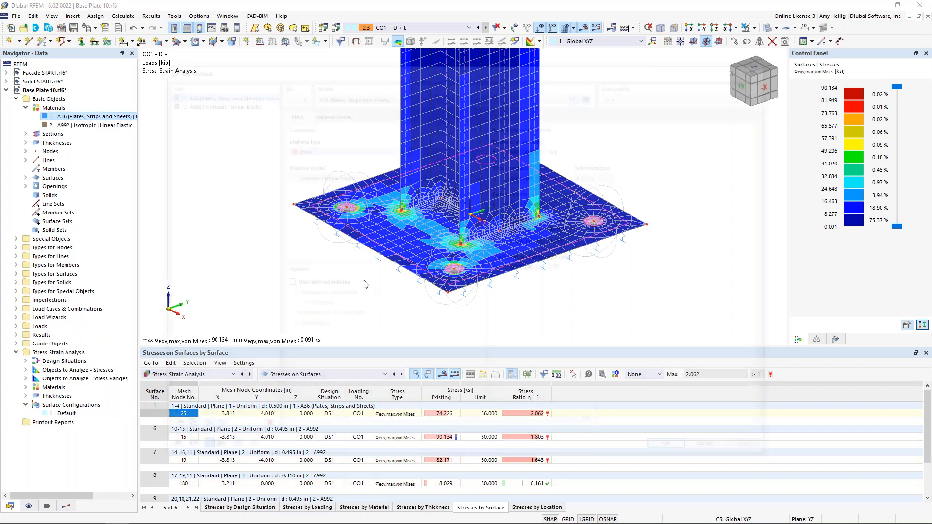
pyautogui.click(329, 176)
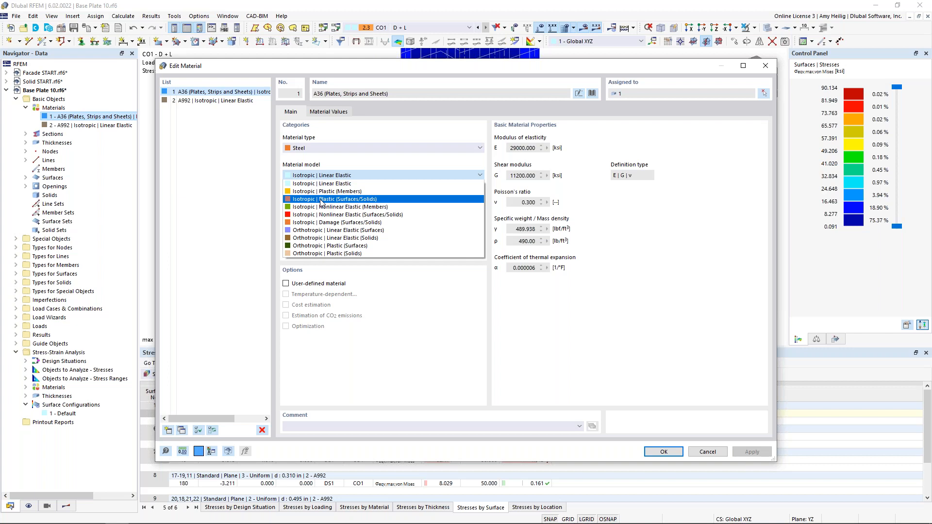
pyautogui.click(320, 202)
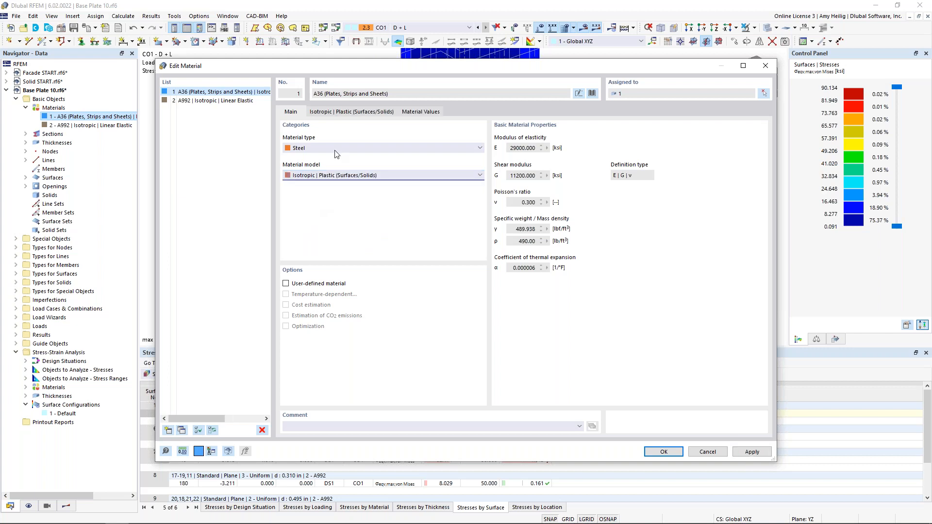
pyautogui.click(341, 112)
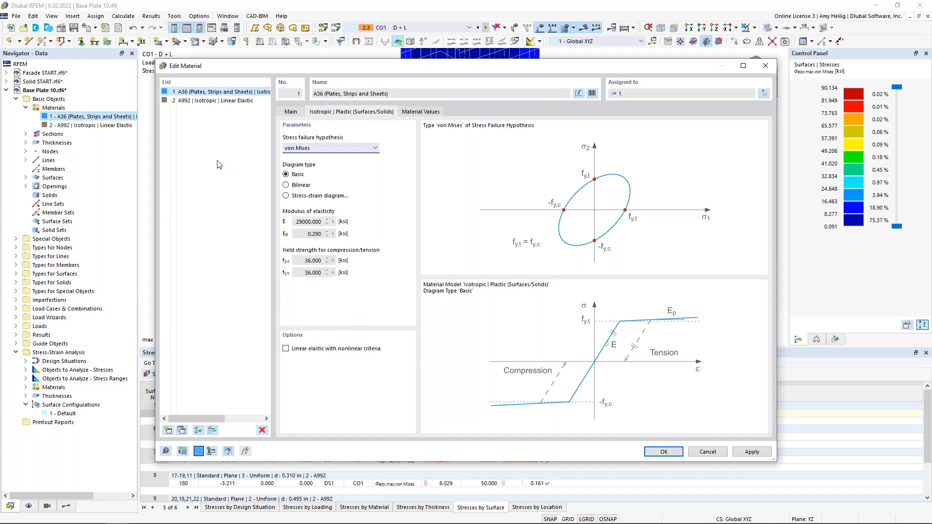
# Step: Set the A992 material's model to Isotropic | Plastic (Surfaces/Solids), check its plastic parameters and accept the material changes
pyautogui.click(185, 103)
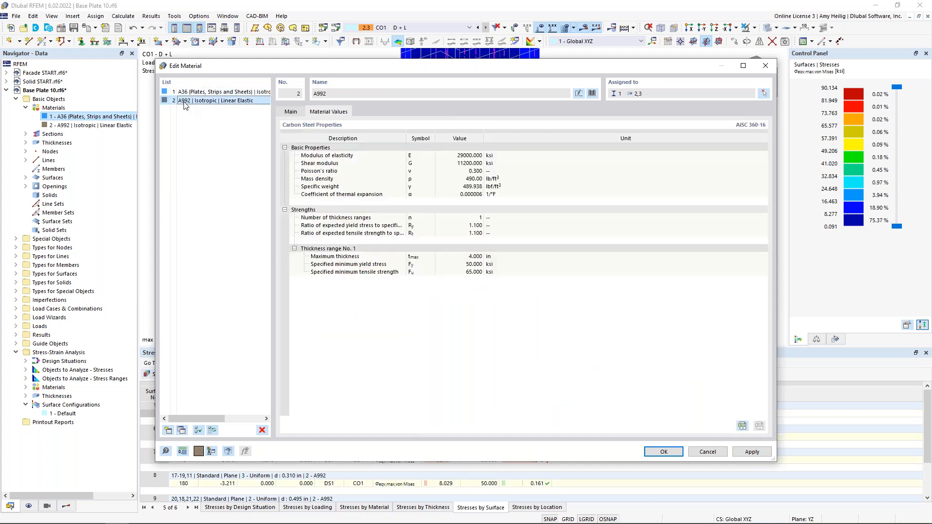
pyautogui.click(291, 112)
pyautogui.click(338, 176)
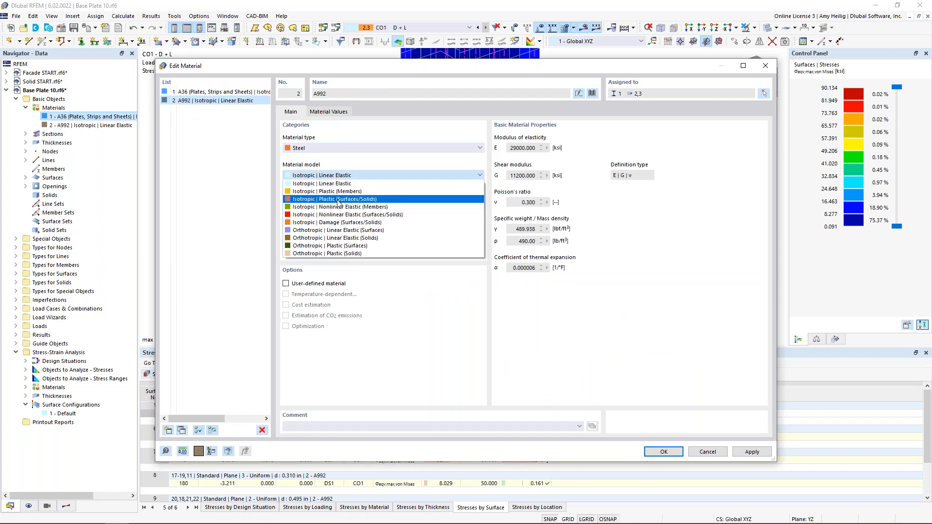
pyautogui.click(338, 200)
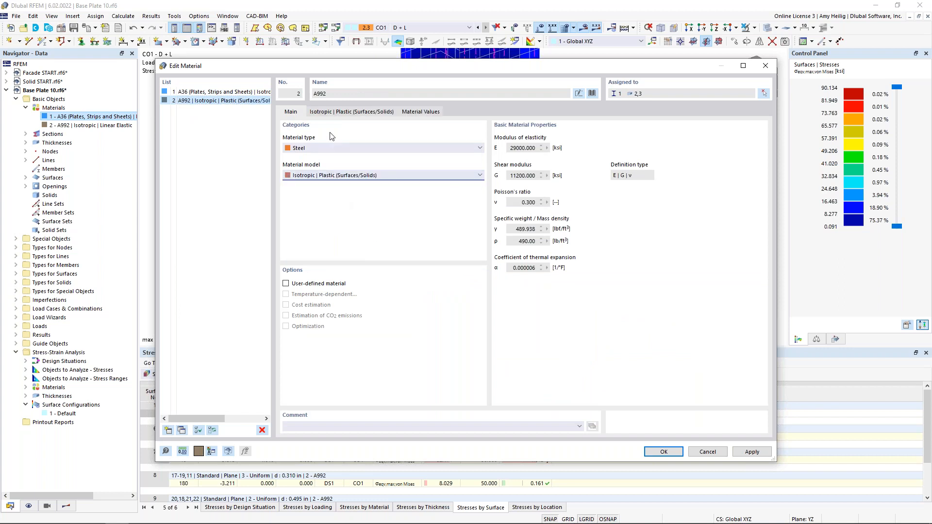
pyautogui.click(333, 112)
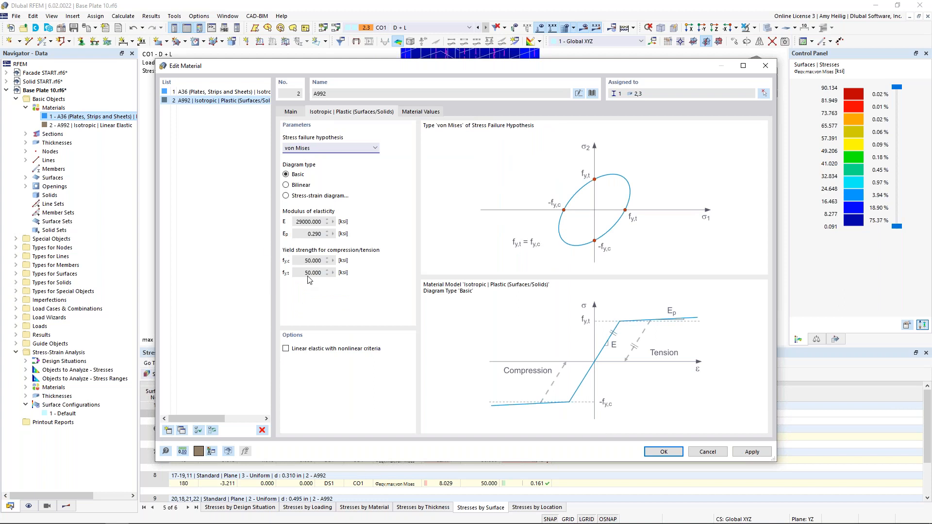
pyautogui.click(656, 454)
pyautogui.click(506, 308)
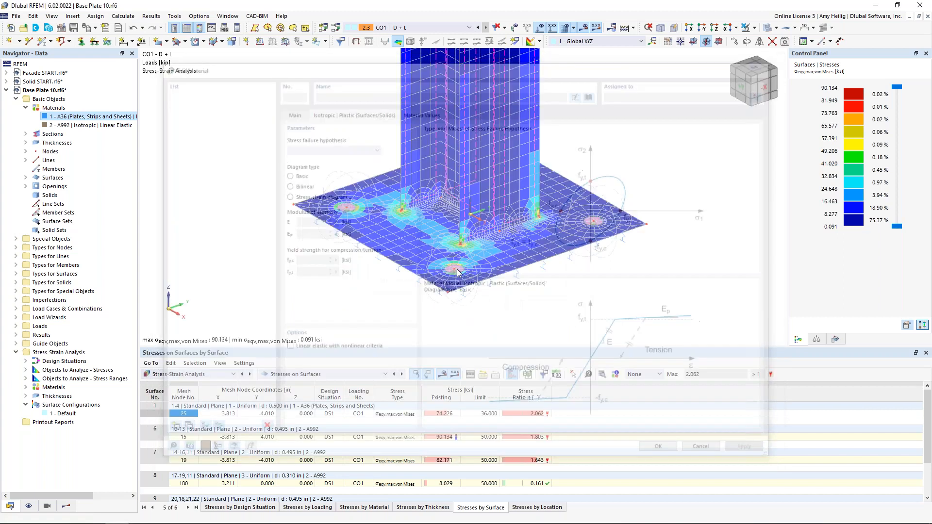
# Step: Recalculate all results and examine the maximum von Mises stresses around the column base in the Static Analysis results
pyautogui.click(127, 16)
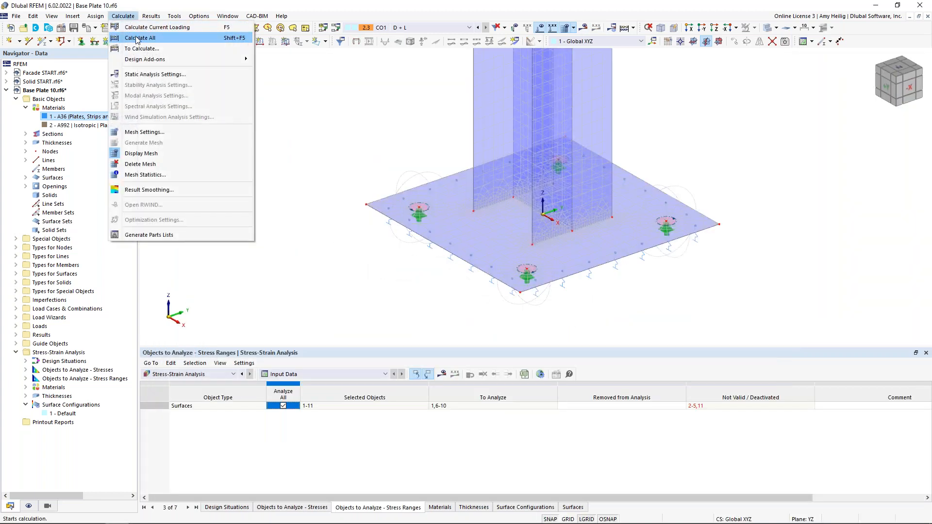
pyautogui.click(137, 39)
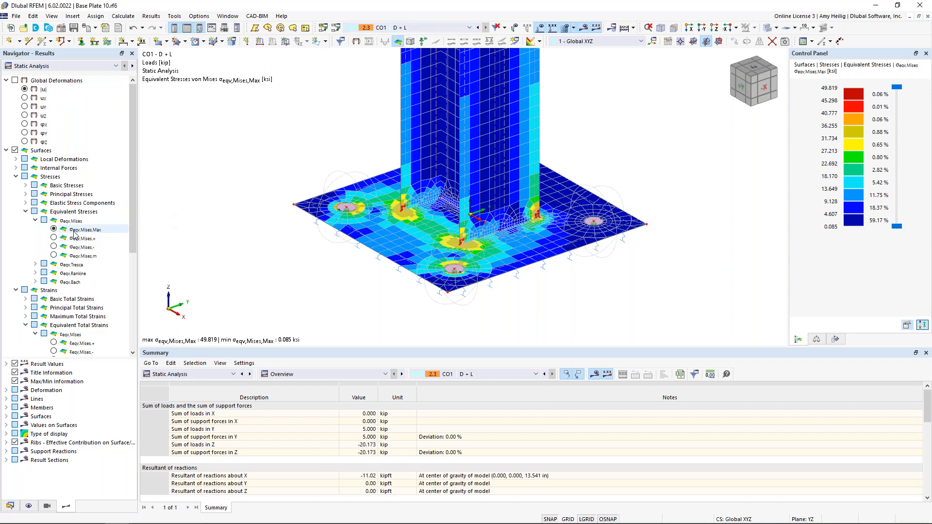
pyautogui.scroll(4, 519, 281)
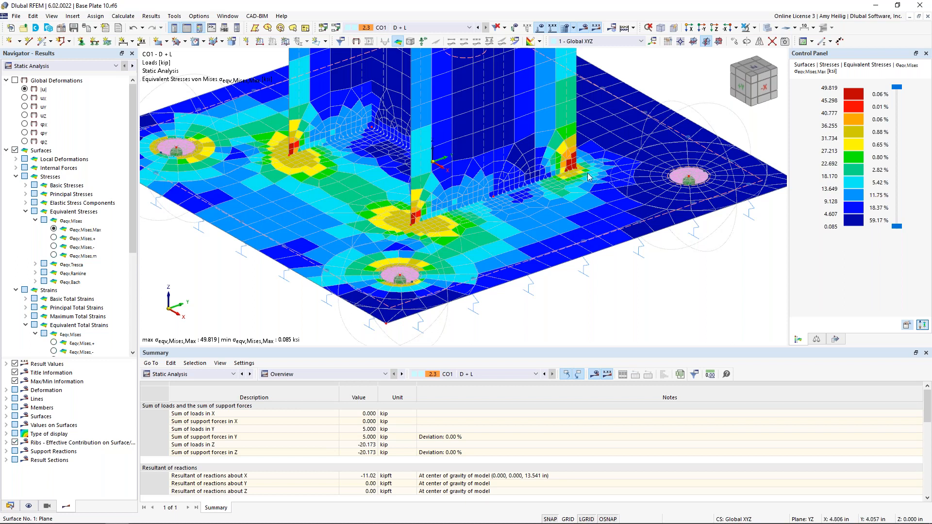
# Step: Isolate the base plate with Visibility by Selected and Related Objects and display the ηpl nonlinearity criteria on it
pyautogui.click(754, 27)
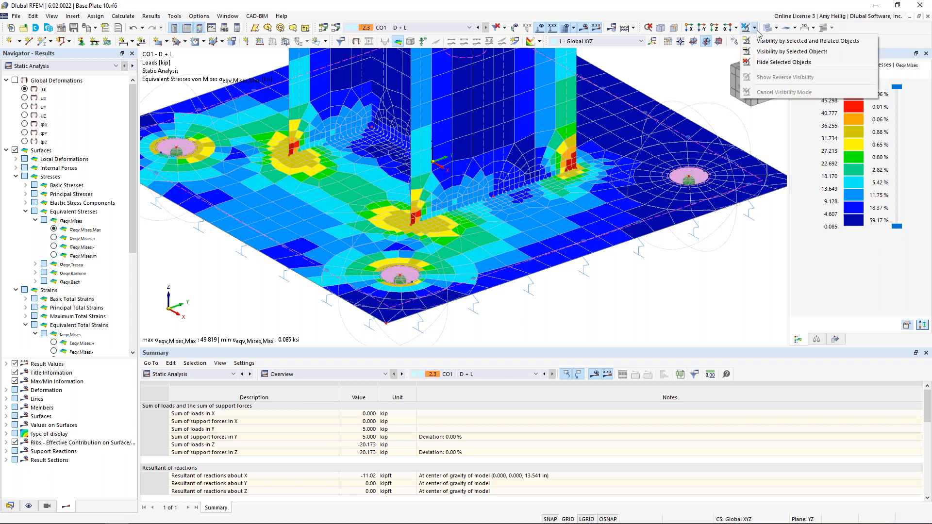
pyautogui.click(771, 43)
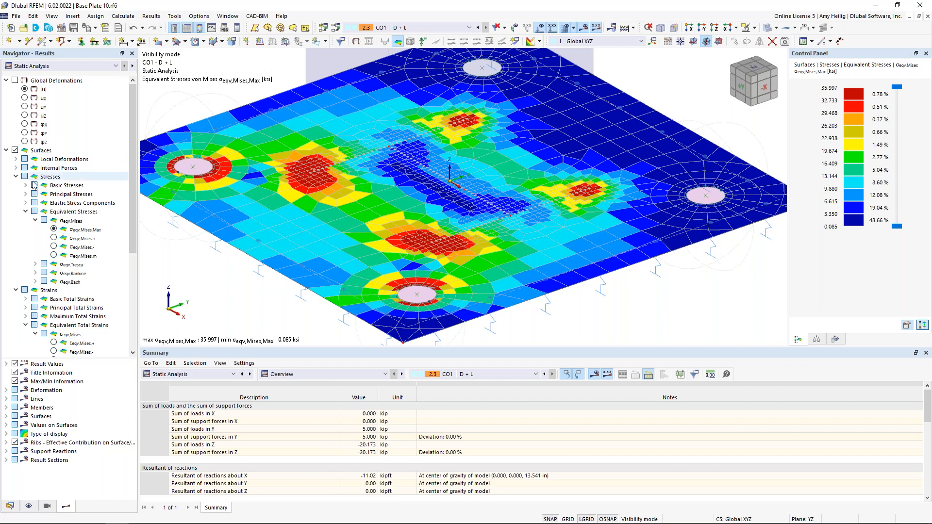
pyautogui.click(16, 290)
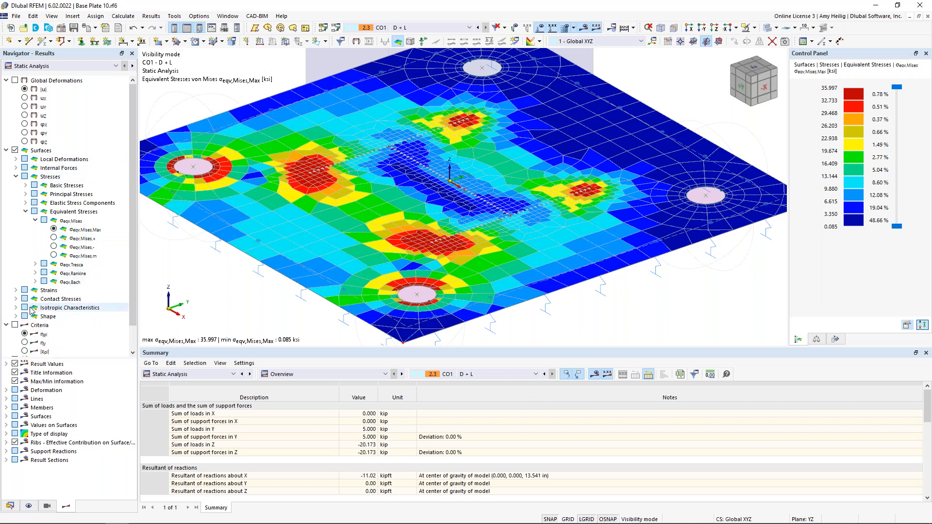
pyautogui.scroll(-1, 33, 311)
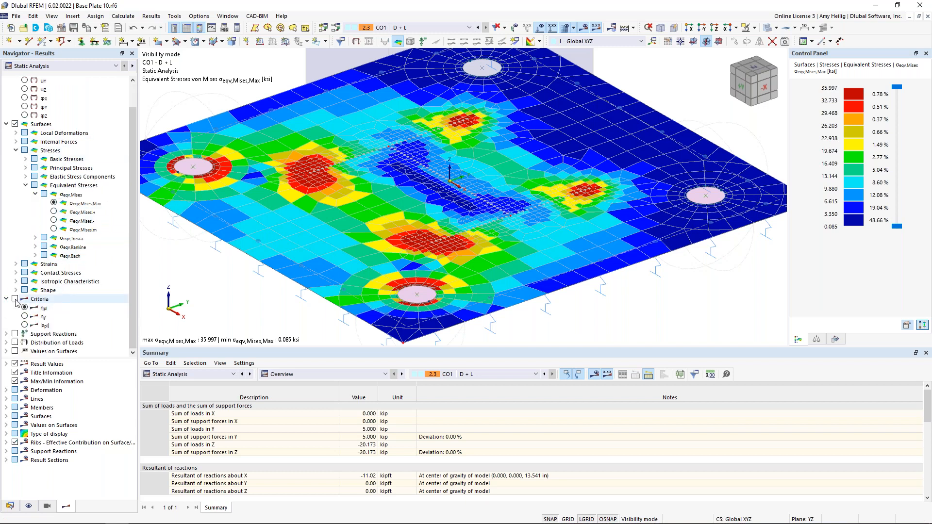
pyautogui.click(16, 299)
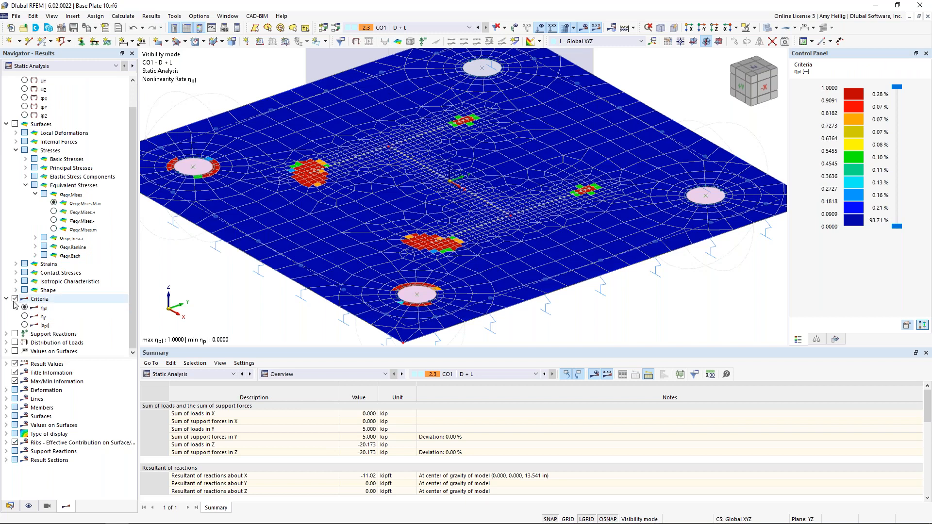
pyautogui.scroll(1, 423, 256)
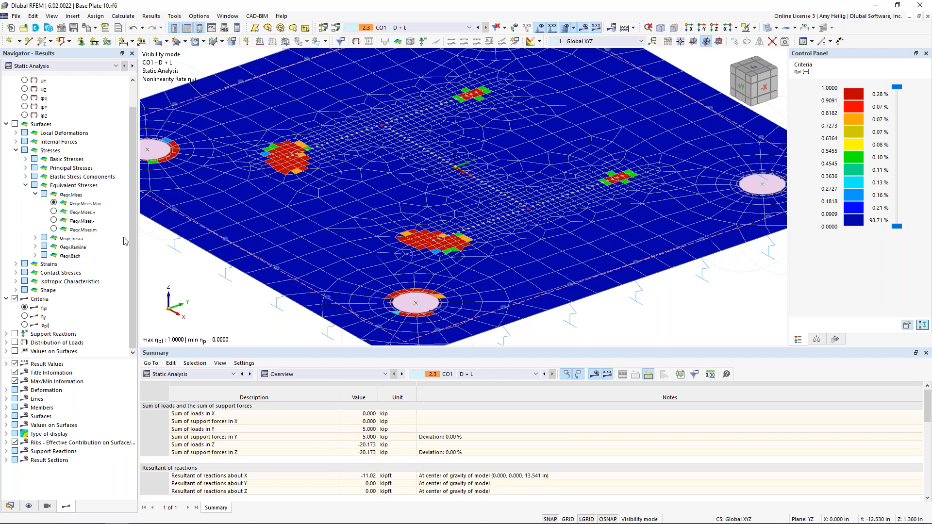
# Step: Display the maximum von Mises stresses on the base plate and reverse the visibility to examine them on the column
pyautogui.click(54, 204)
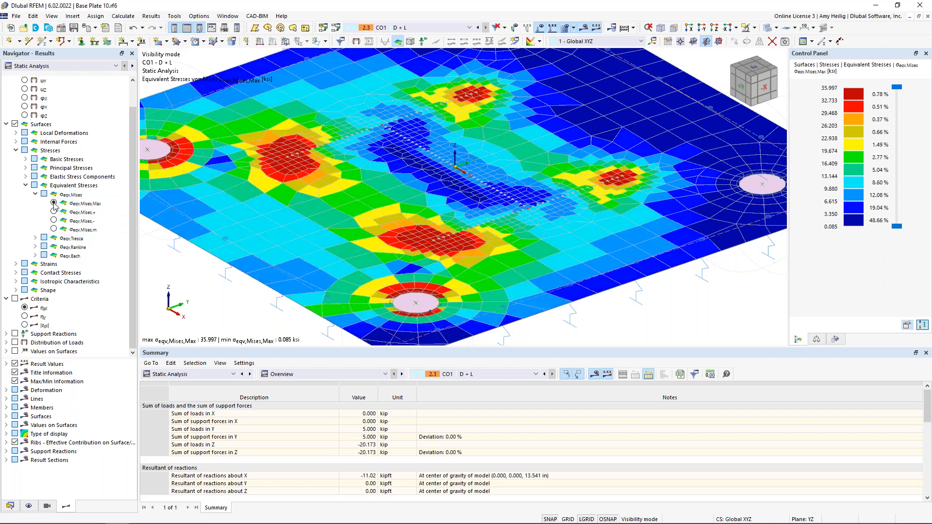
pyautogui.click(754, 27)
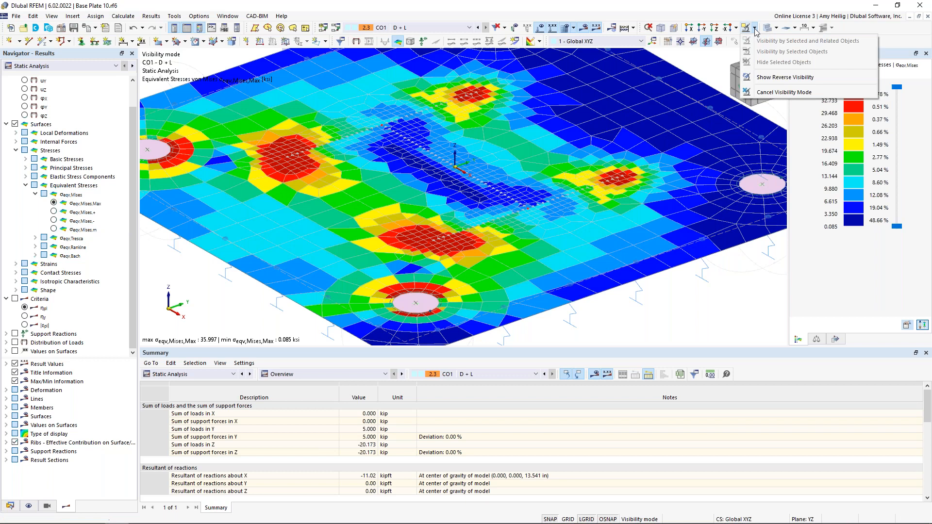
pyautogui.click(770, 78)
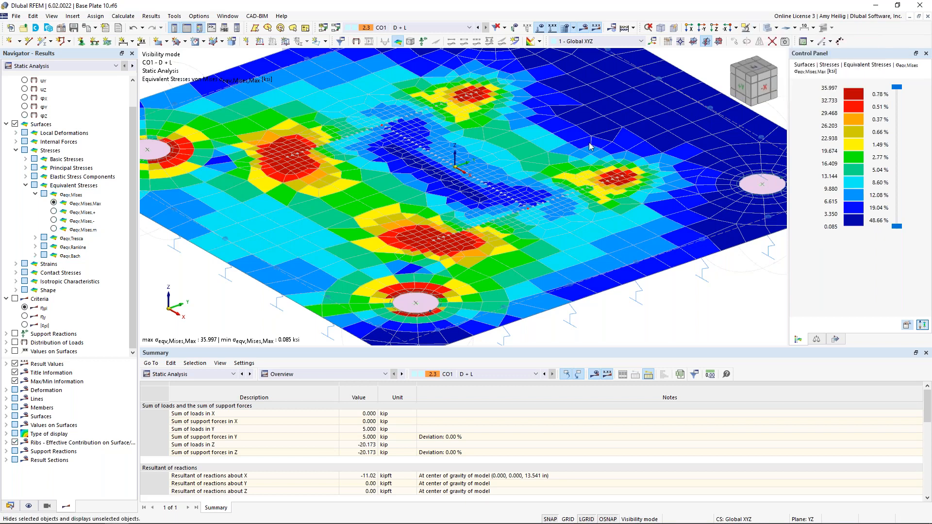
pyautogui.scroll(2, 575, 197)
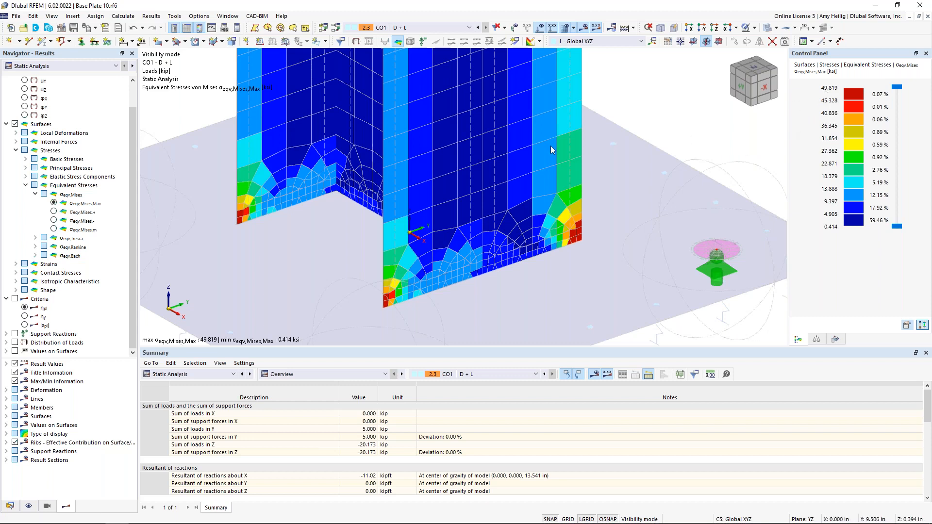
# Step: Switch the results to Stress-Strain Analysis and review the Stresses on Surfaces table for the column surfaces
pyautogui.click(223, 374)
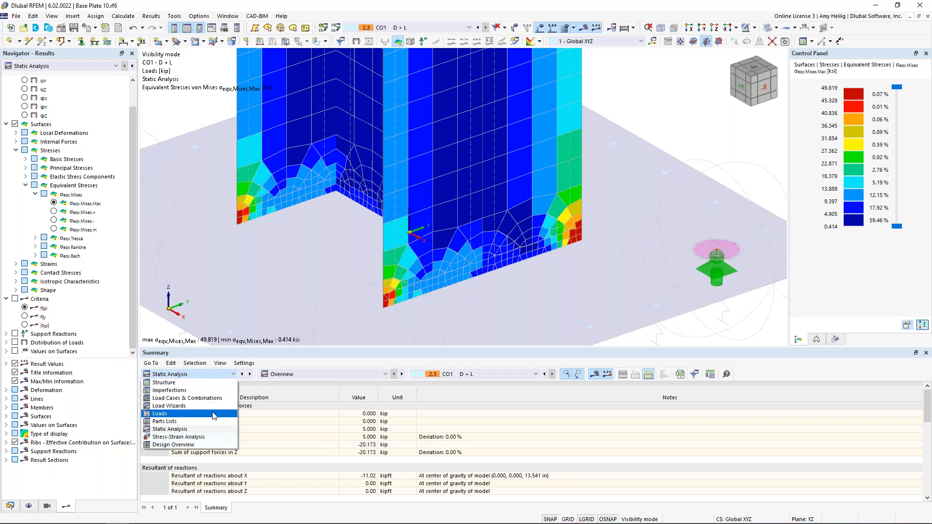
pyautogui.click(210, 437)
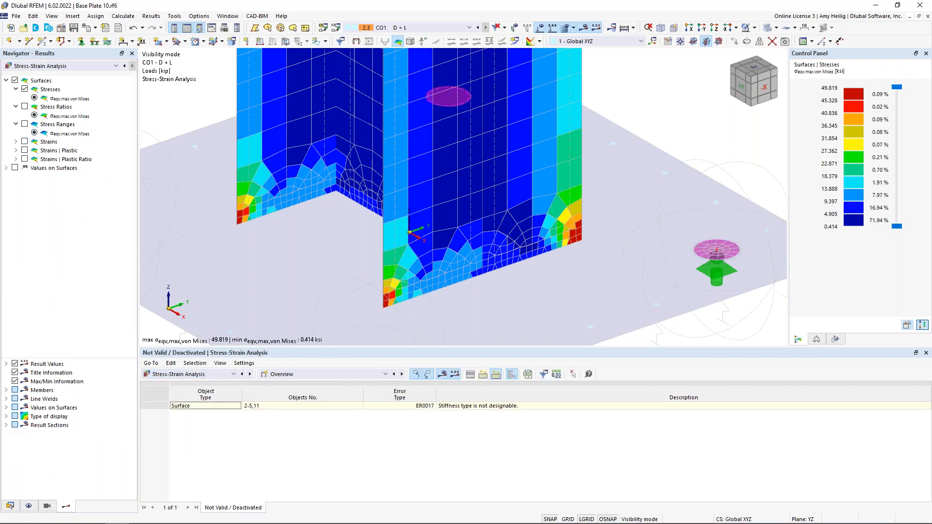
pyautogui.click(329, 290)
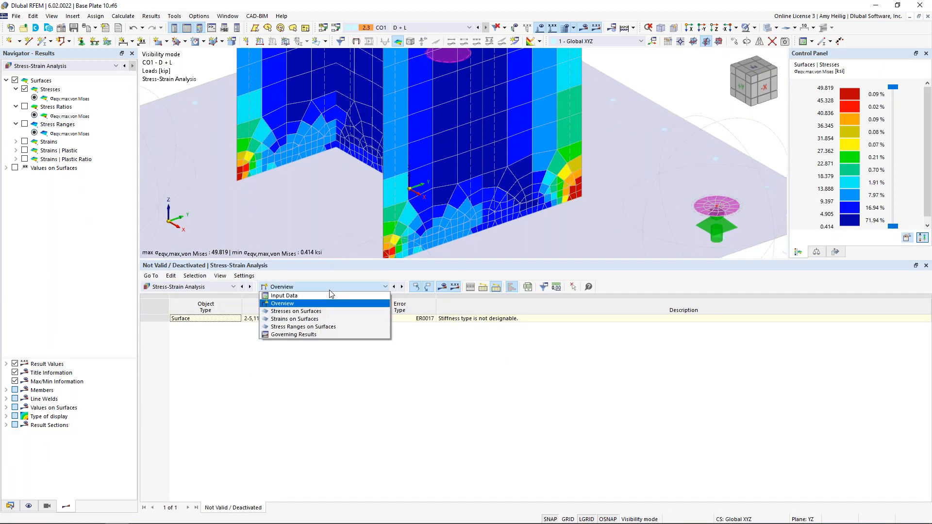
pyautogui.click(329, 311)
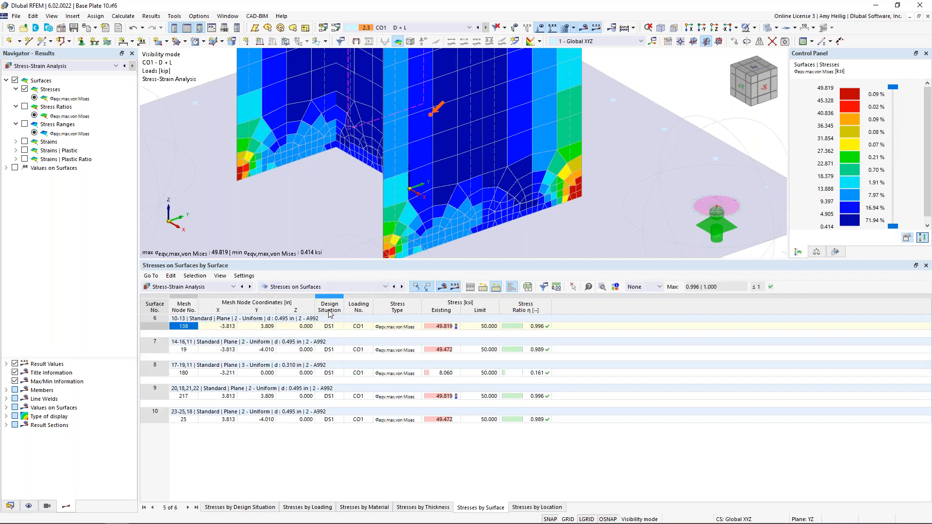
# Step: Cancel visibility mode to show the whole model and review the Strains on Surfaces table
pyautogui.click(754, 28)
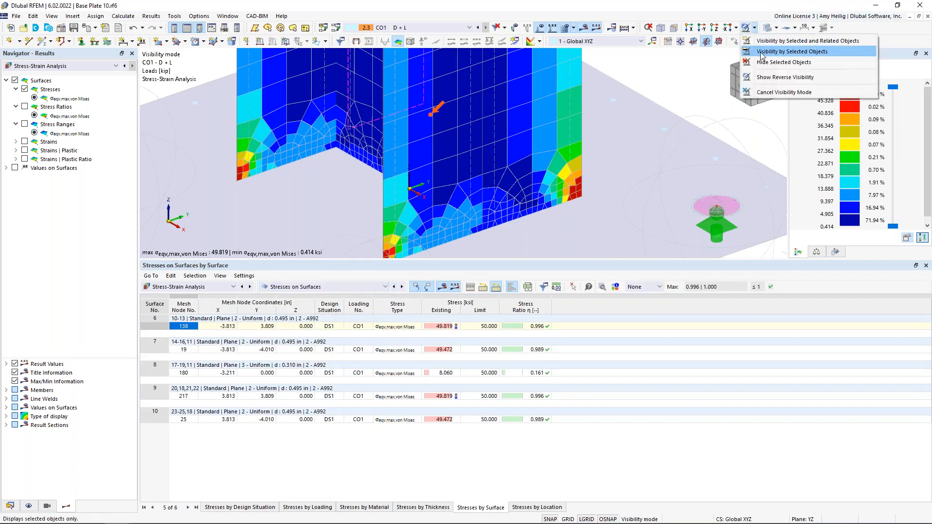
pyautogui.click(781, 93)
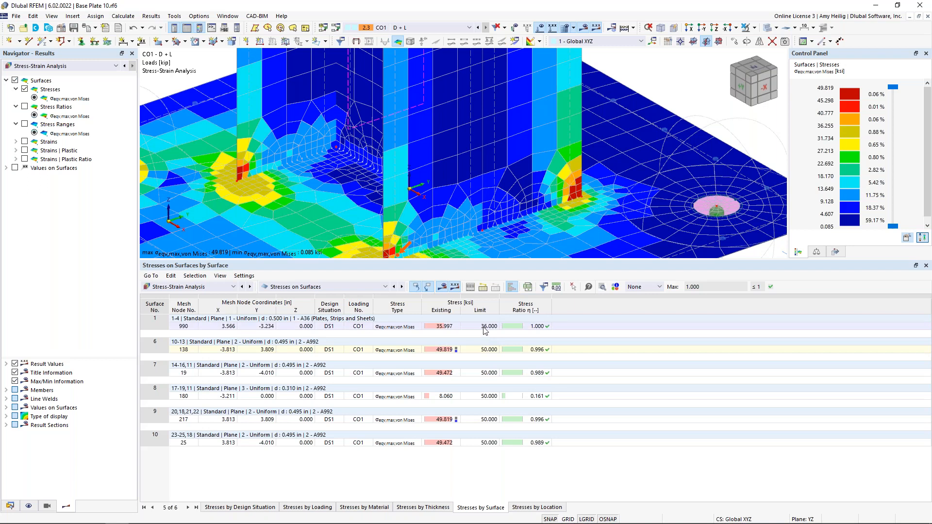
pyautogui.click(385, 287)
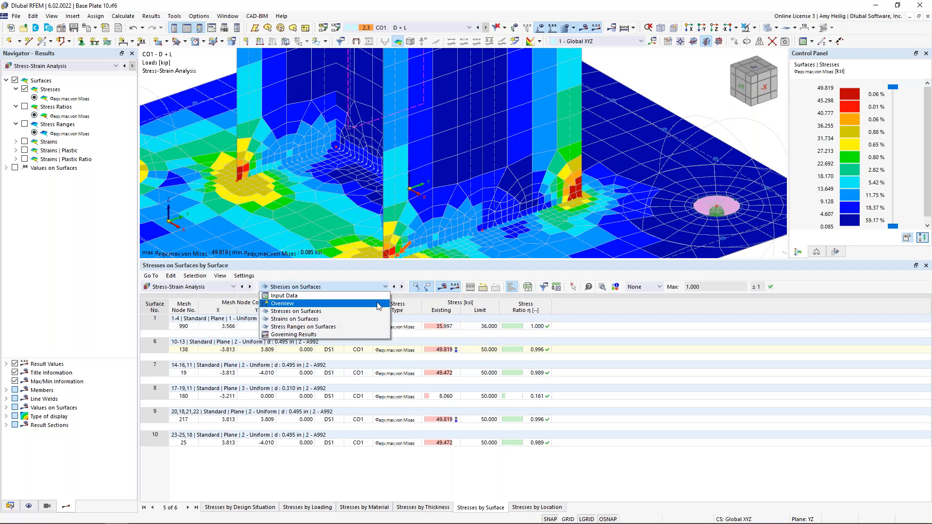
pyautogui.click(373, 319)
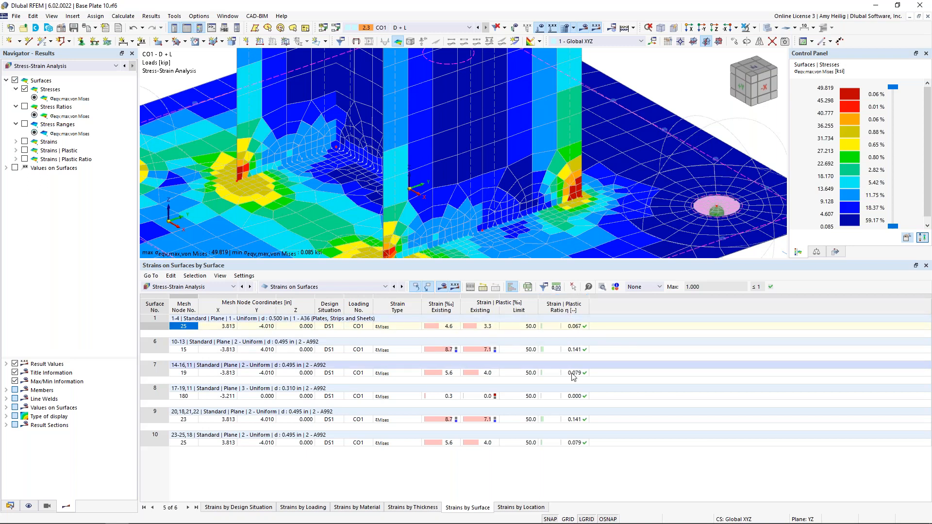
# Step: Review Stress Ranges on Surfaces by surface, checking the minimum and maximum stresses of surface 1 and the minimum of surface 6
pyautogui.click(311, 287)
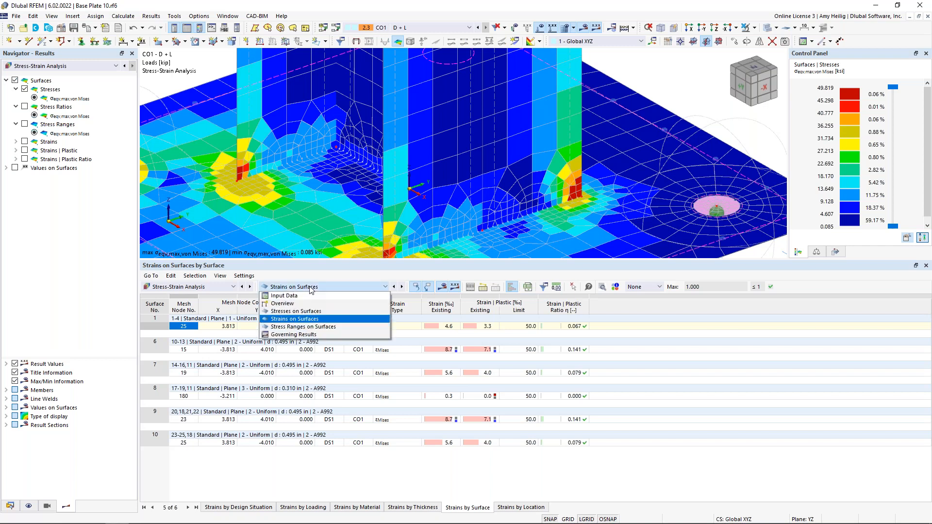
pyautogui.click(301, 327)
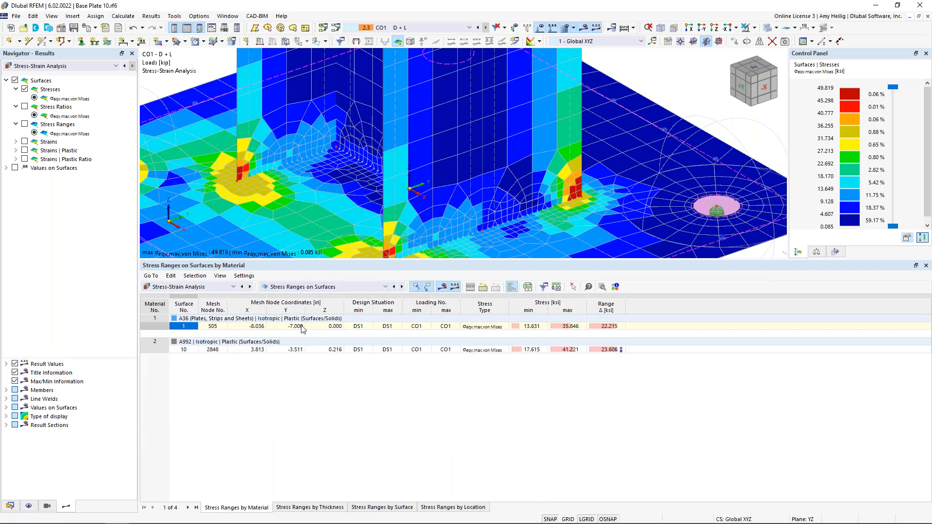
pyautogui.click(407, 508)
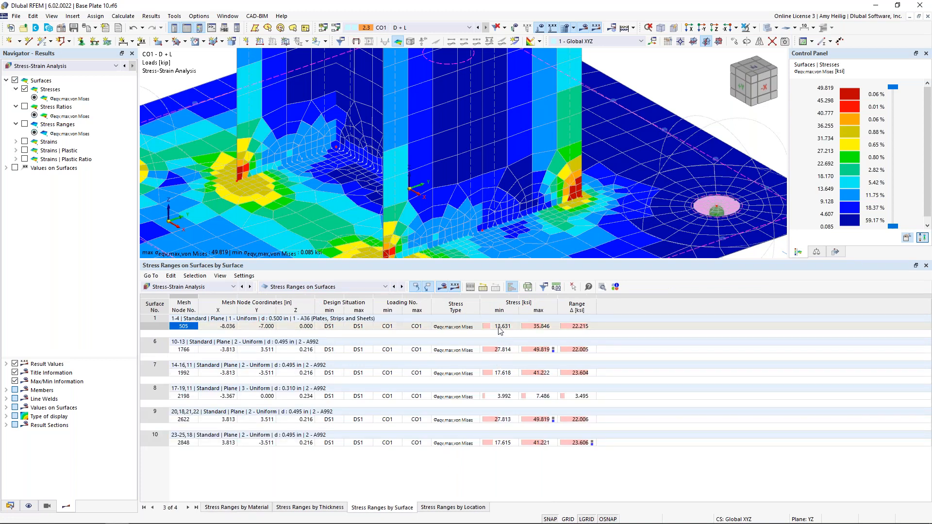
pyautogui.click(500, 328)
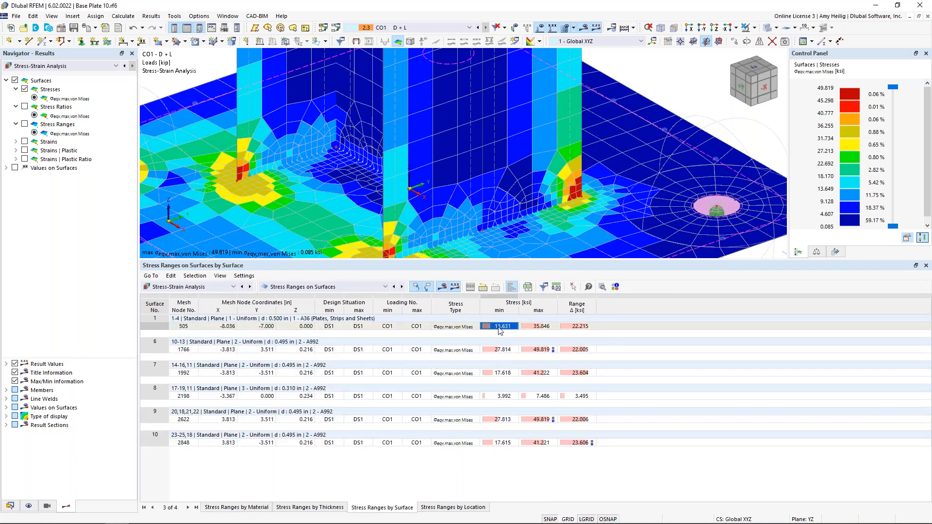
pyautogui.click(528, 328)
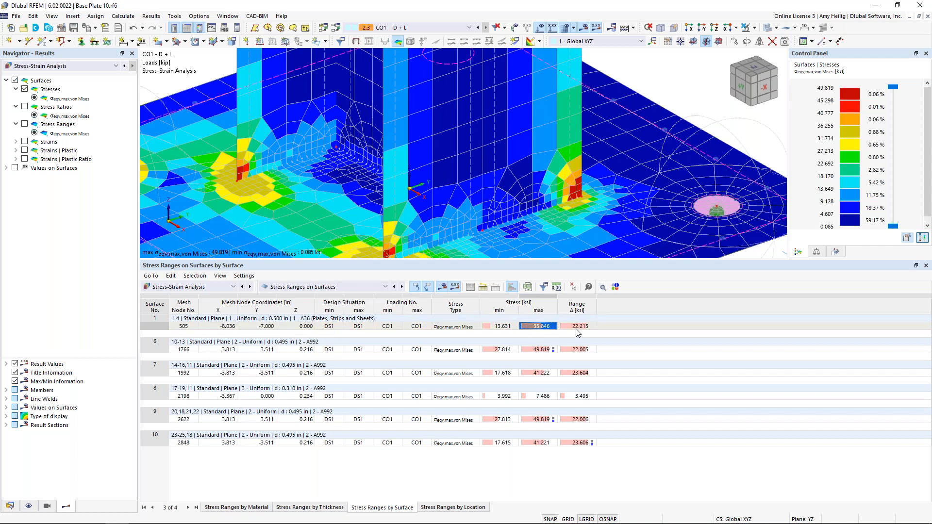
pyautogui.scroll(-4, 520, 176)
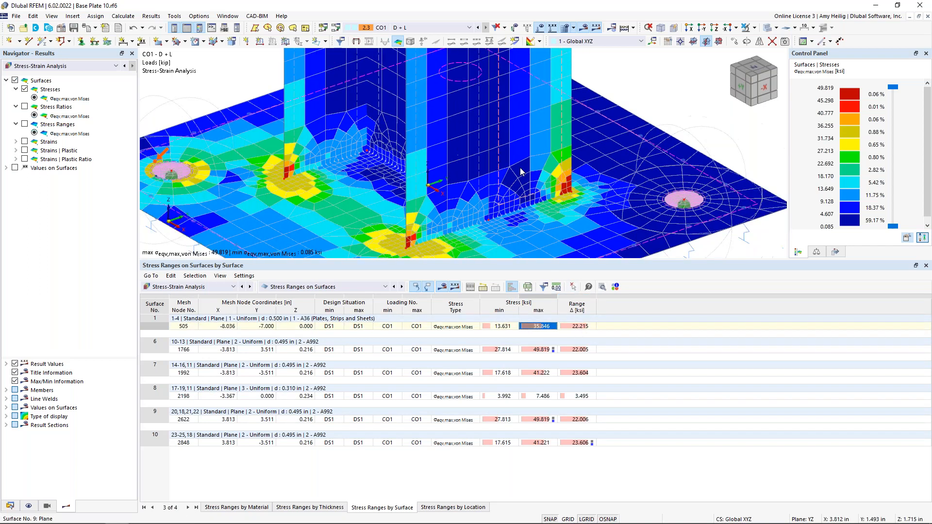
pyautogui.keyDown('ctrl'); pyautogui.moveTo(338, 171); pyautogui.dragTo(314, 222, button='middle'); pyautogui.keyUp('ctrl')
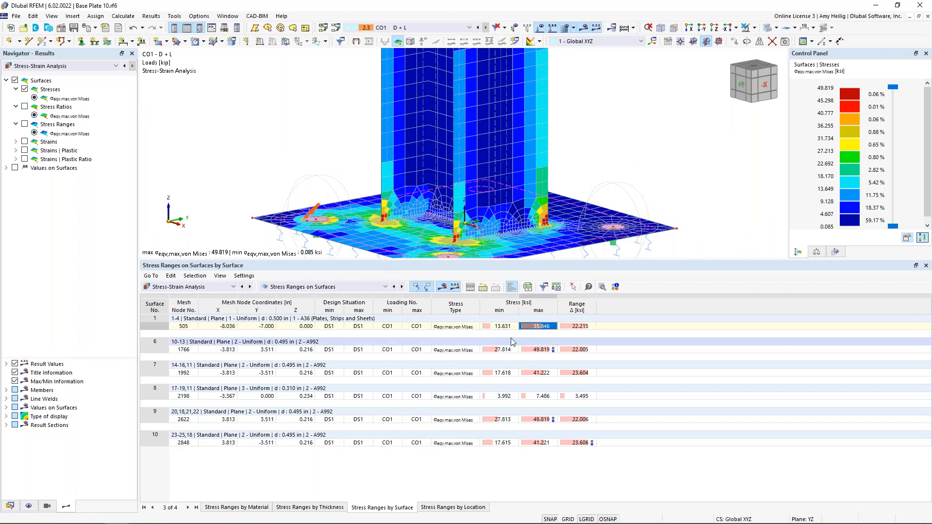
pyautogui.click(505, 350)
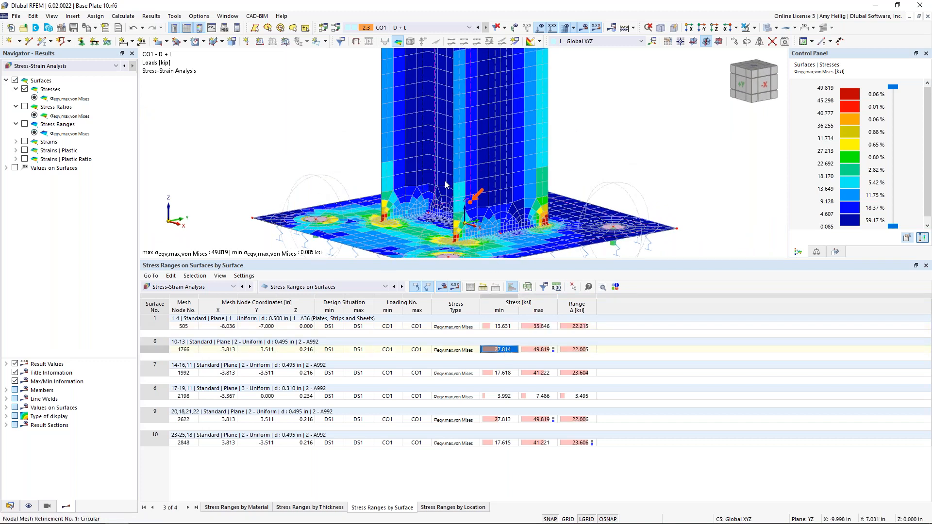
# Step: Display the von Mises stress ranges on the model, switch to stress ratios and enlarge the model view to examine them
pyautogui.click(24, 123)
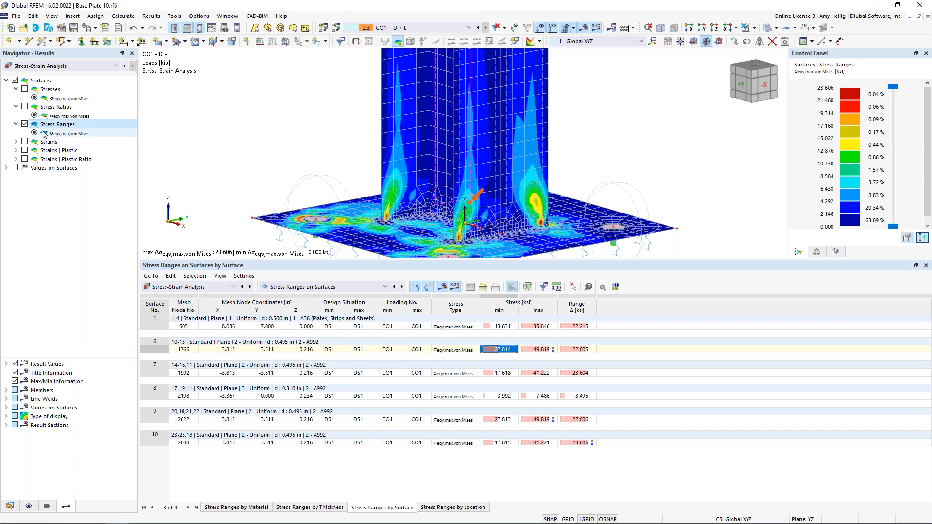
pyautogui.click(24, 106)
pyautogui.keyDown('ctrl'); pyautogui.moveTo(325, 164); pyautogui.dragTo(327, 195, button='middle'); pyautogui.keyUp('ctrl')
pyautogui.moveTo(381, 260); pyautogui.dragTo(380, 343)
pyautogui.click(35, 66)
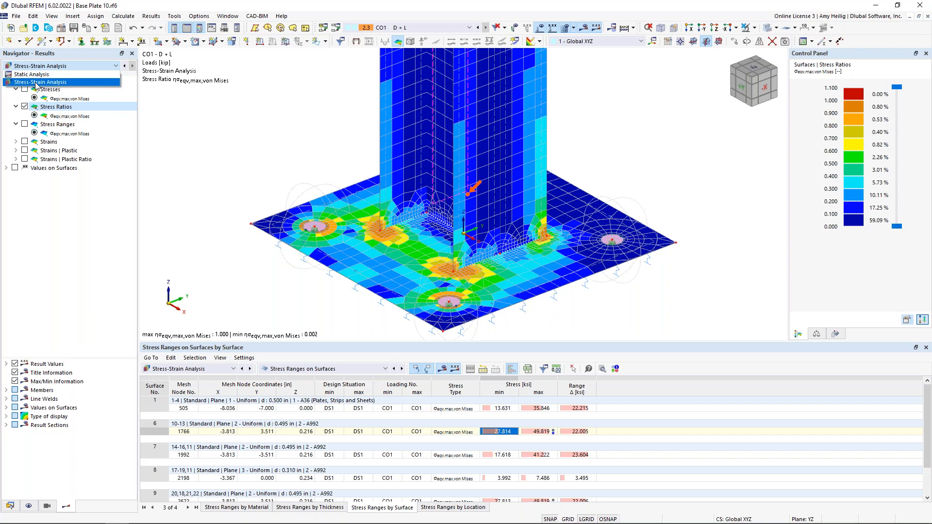
pyautogui.click(263, 169)
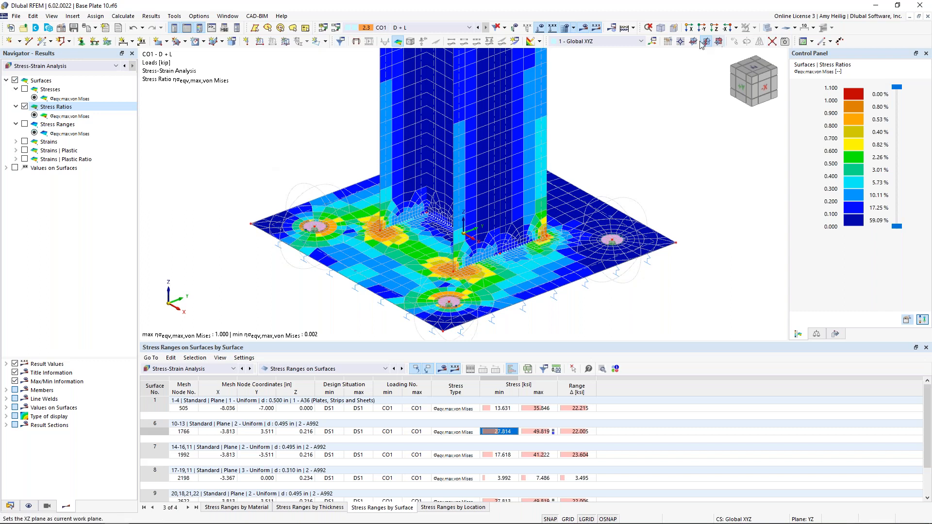
# Step: Turn off the results and the mesh display so only the plain base plate model is shown
pyautogui.click(584, 29)
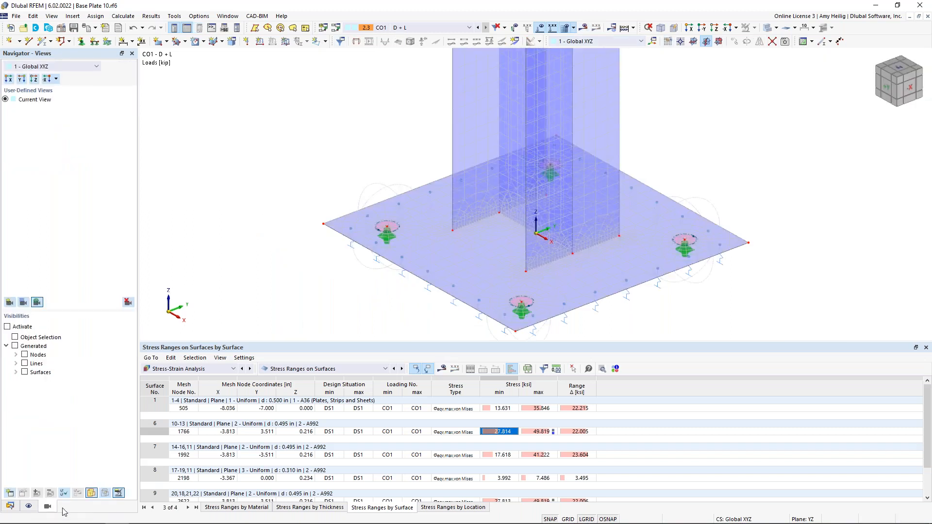
pyautogui.click(29, 506)
pyautogui.scroll(-4, 8, 309)
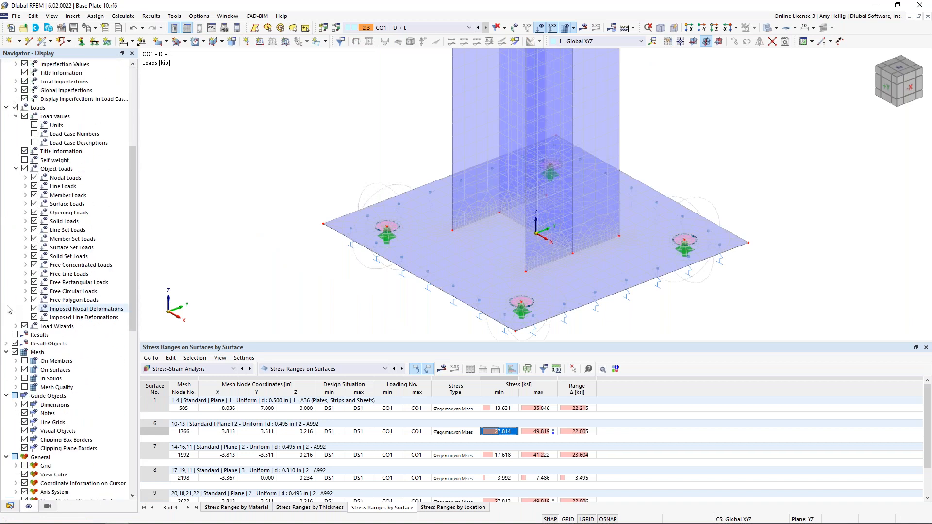
pyautogui.click(15, 352)
pyautogui.moveTo(365, 174); pyautogui.dragTo(316, 153, button='middle')
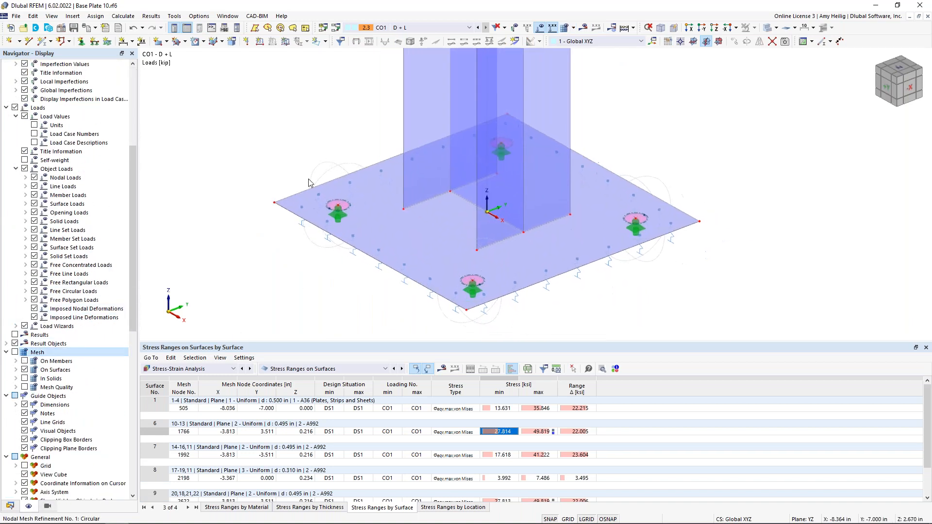
# Step: Start a new line welded joint under Types for Lines in the Base Plate 10 model
pyautogui.click(10, 506)
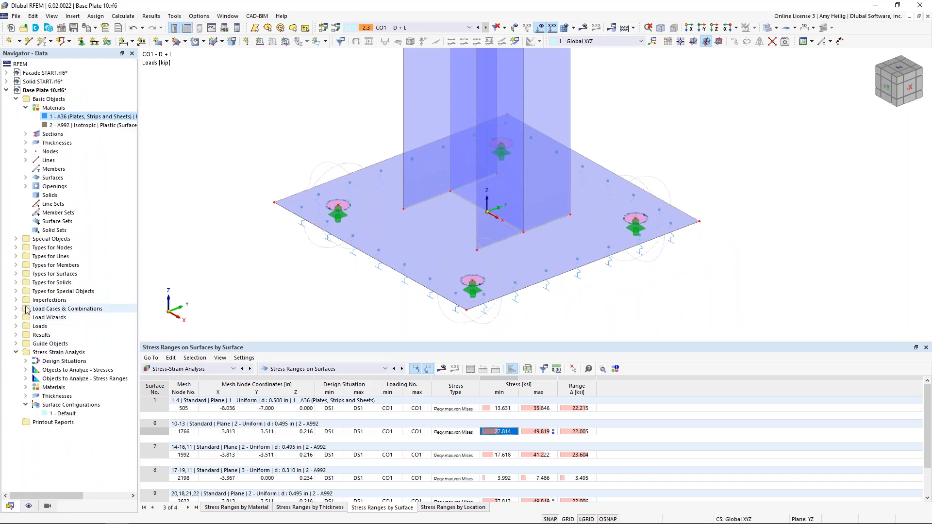
pyautogui.click(16, 256)
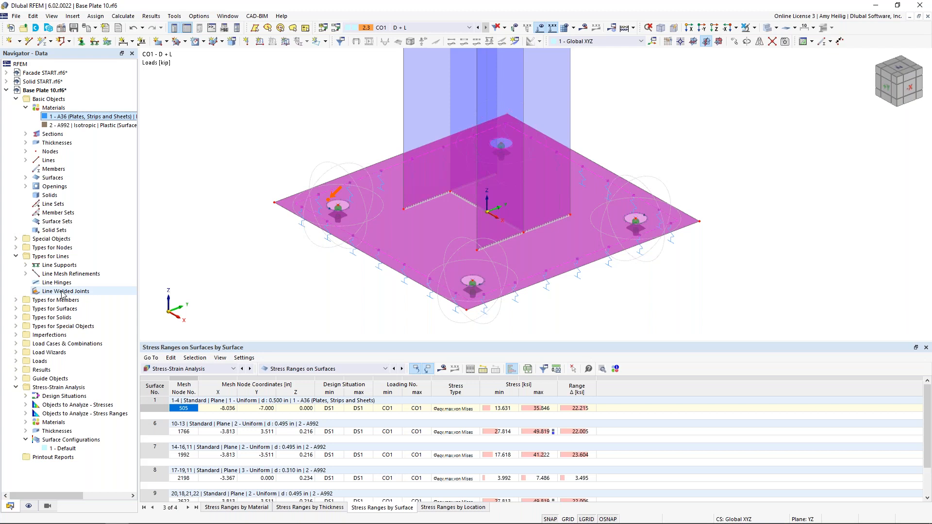
pyautogui.click(65, 291)
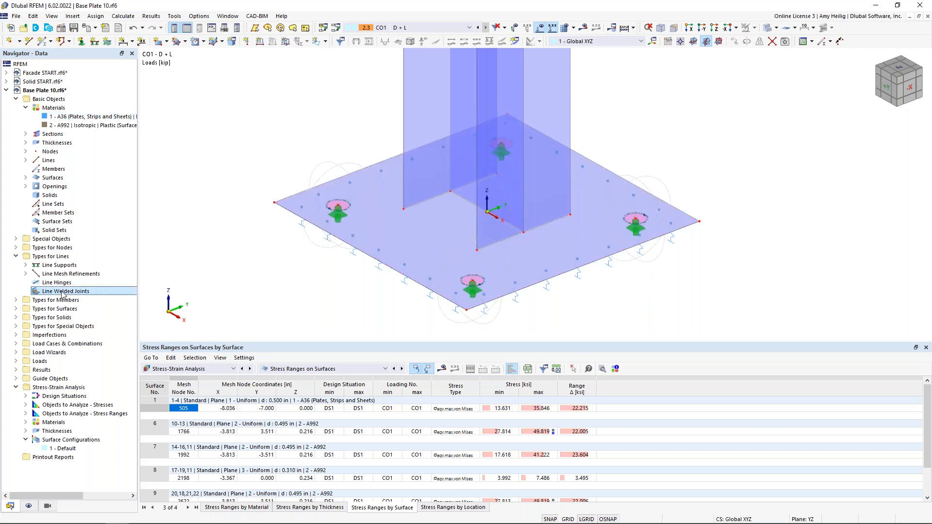
pyautogui.doubleClick(62, 292)
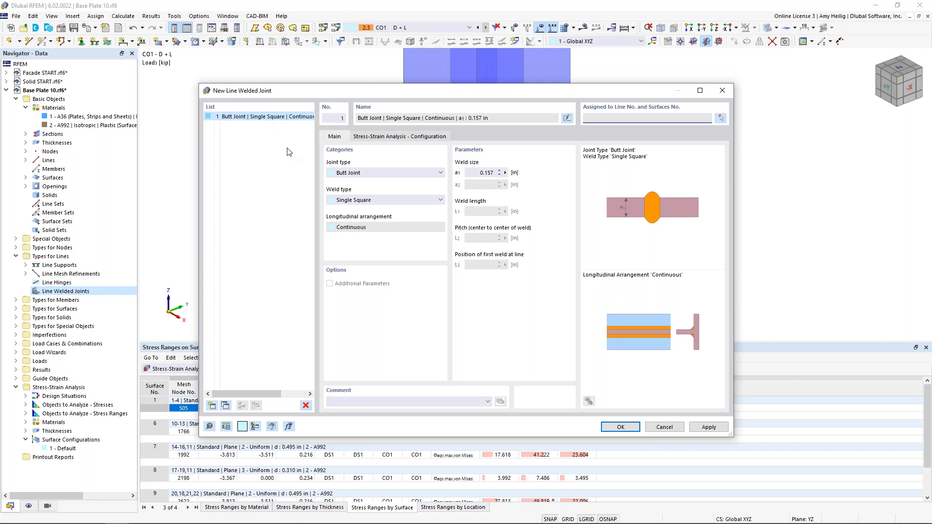
# Step: Preview the Corner Joint and Lap Joint types for the line welded joint and set its joint type to Tee Joint
pyautogui.click(359, 173)
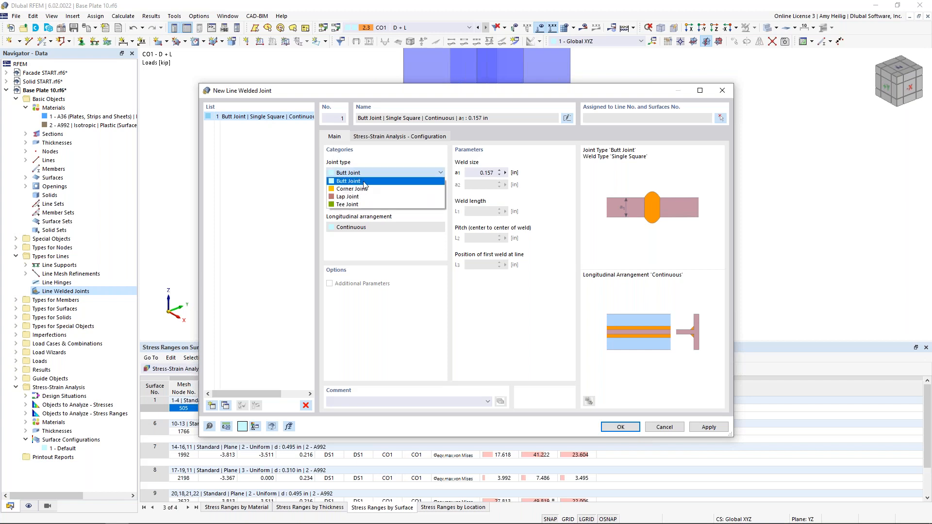
pyautogui.click(367, 189)
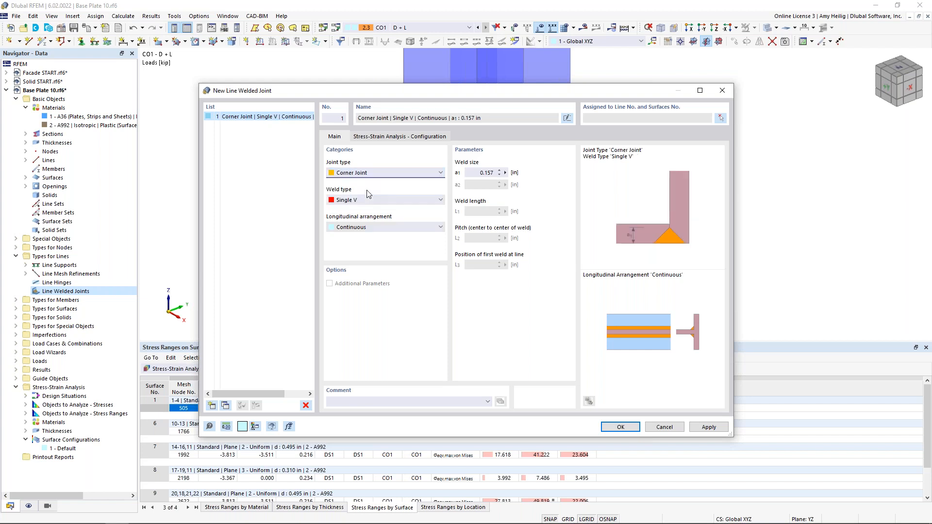
pyautogui.click(400, 175)
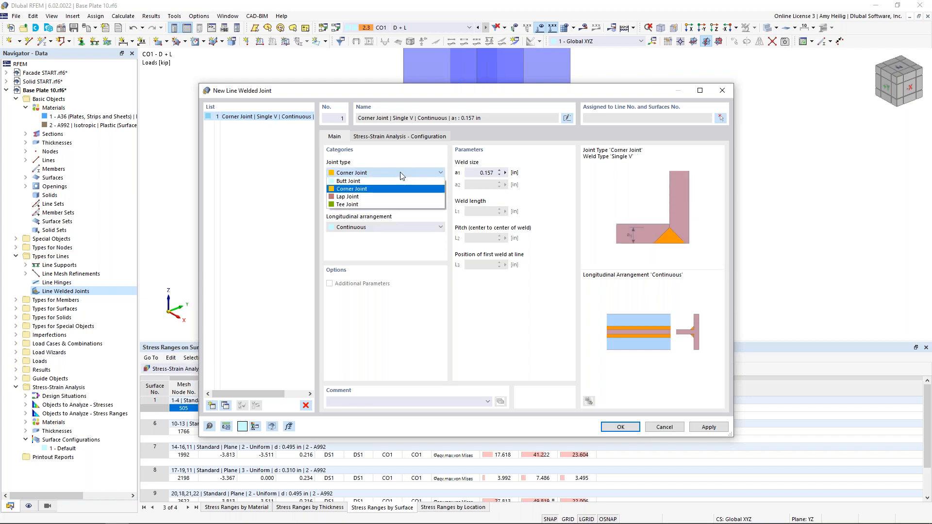
pyautogui.click(389, 196)
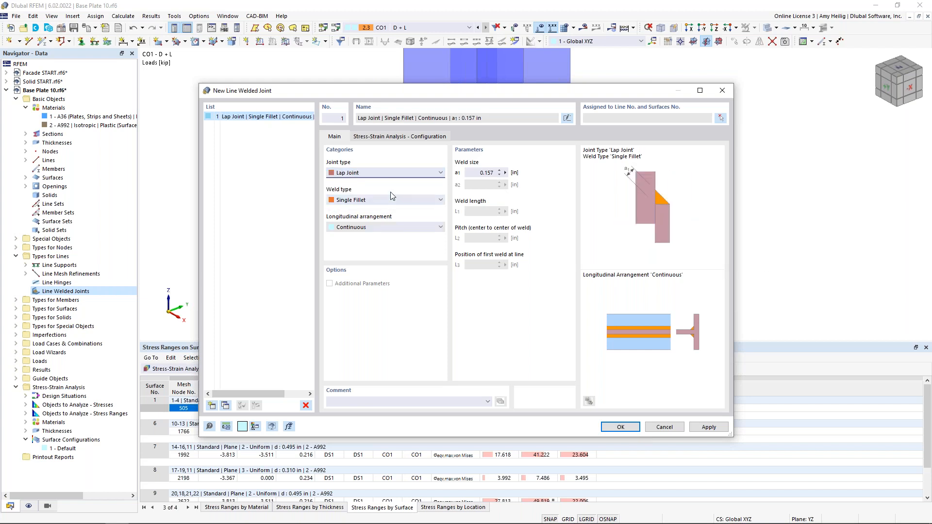
pyautogui.click(392, 174)
pyautogui.click(385, 202)
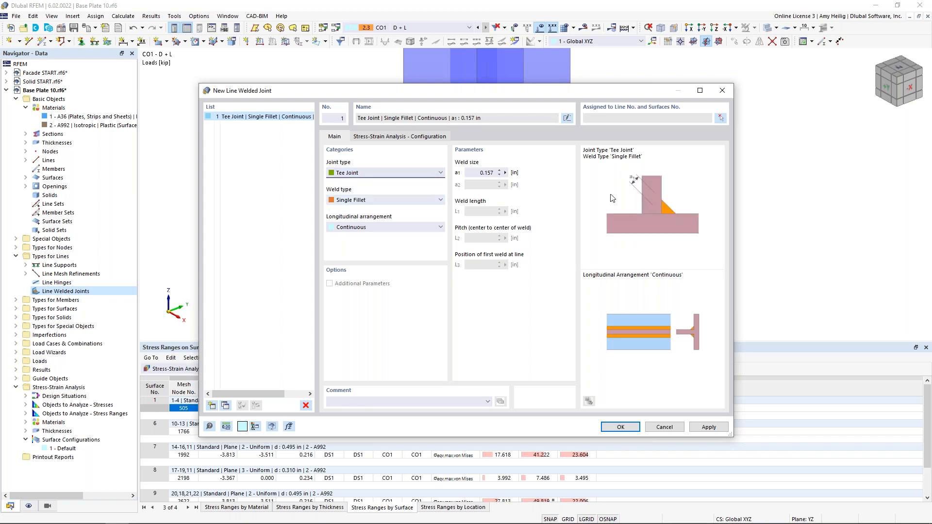
# Step: Set the tee joint's weld type to Double Fillet and its weld size a1 to 0.167 in
pyautogui.click(393, 201)
pyautogui.click(377, 248)
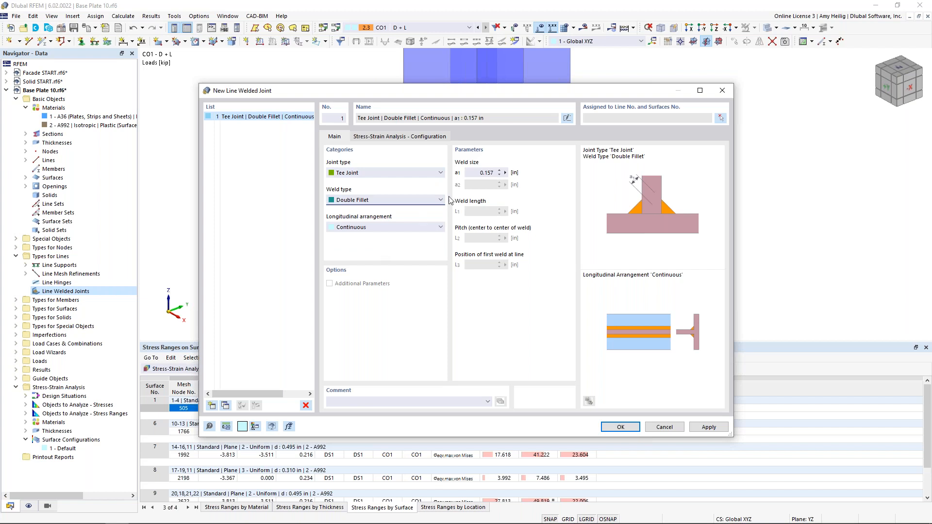
pyautogui.doubleClick(472, 172)
pyautogui.write('0.167')
# Step: Assign the 0.167 in welded joint to line 17 at the column web's base, with web surface 8 and base plate surface 1
pyautogui.click(721, 119)
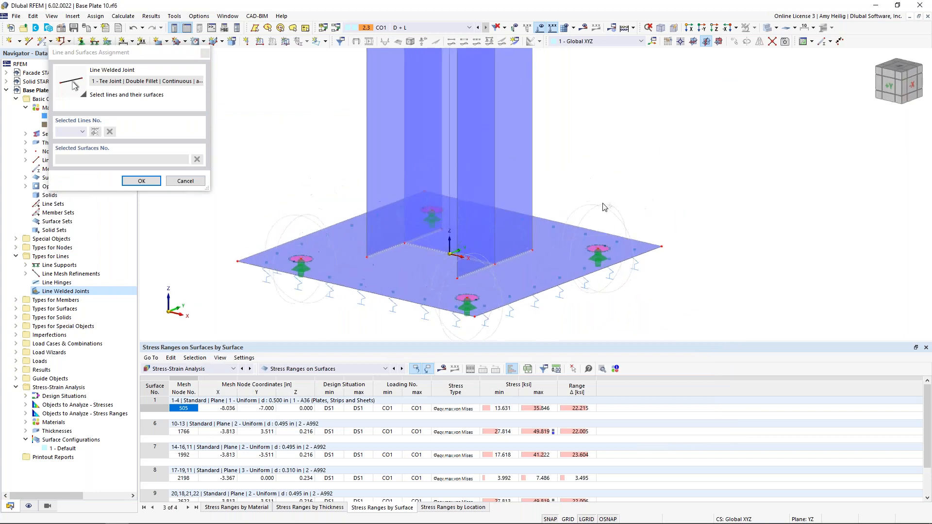
pyautogui.scroll(2, 450, 269)
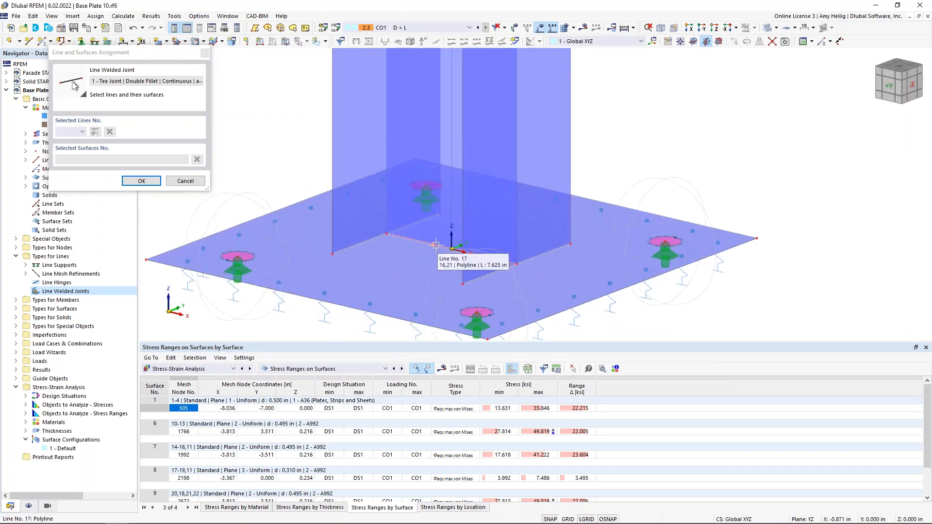
pyautogui.click(436, 245)
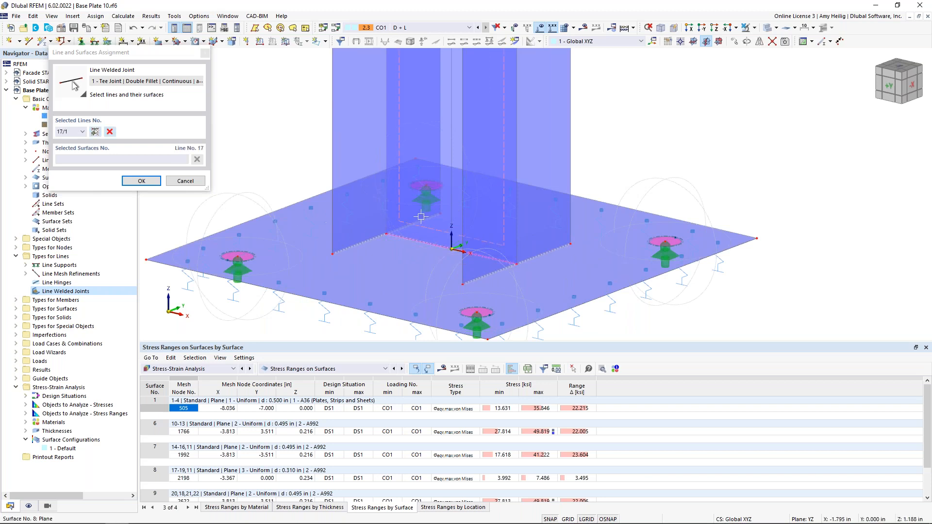
pyautogui.click(434, 221)
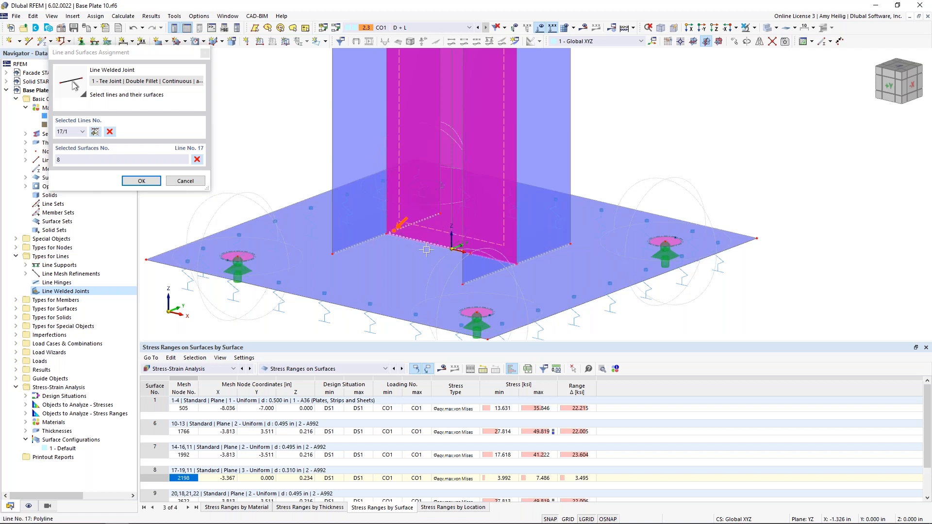
pyautogui.click(417, 275)
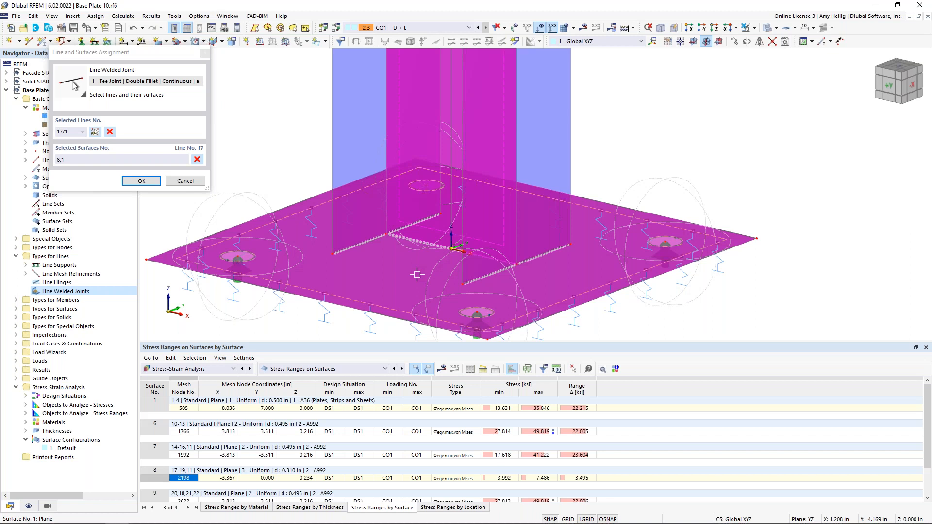
pyautogui.click(139, 181)
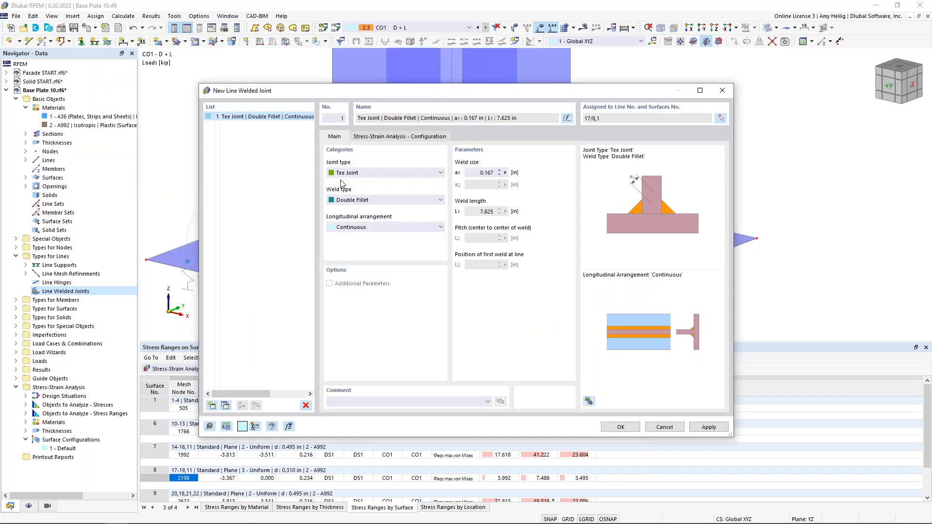
# Step: Copy the line welded joint and set the copy's weld size a1 to 0.25 in
pyautogui.click(225, 405)
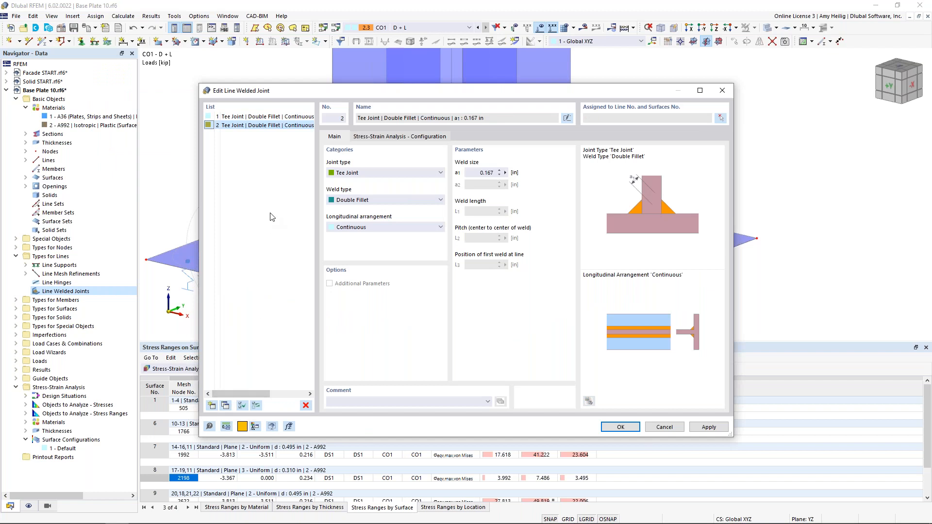
pyautogui.click(472, 173)
pyautogui.write('0.25')
# Step: Assign the 0.25 in welded joint to flange base line 14, with flange surface 7 and base plate surface 1
pyautogui.click(720, 118)
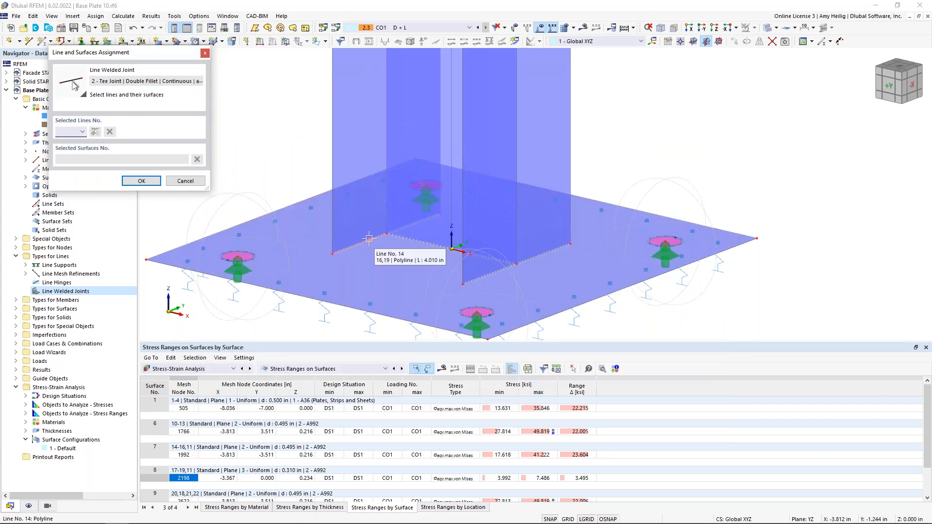
pyautogui.click(368, 239)
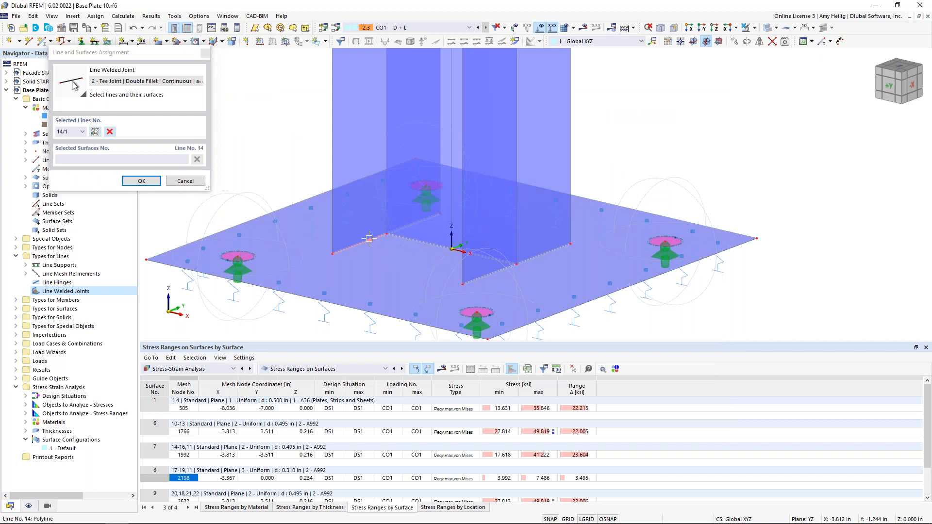
pyautogui.click(358, 152)
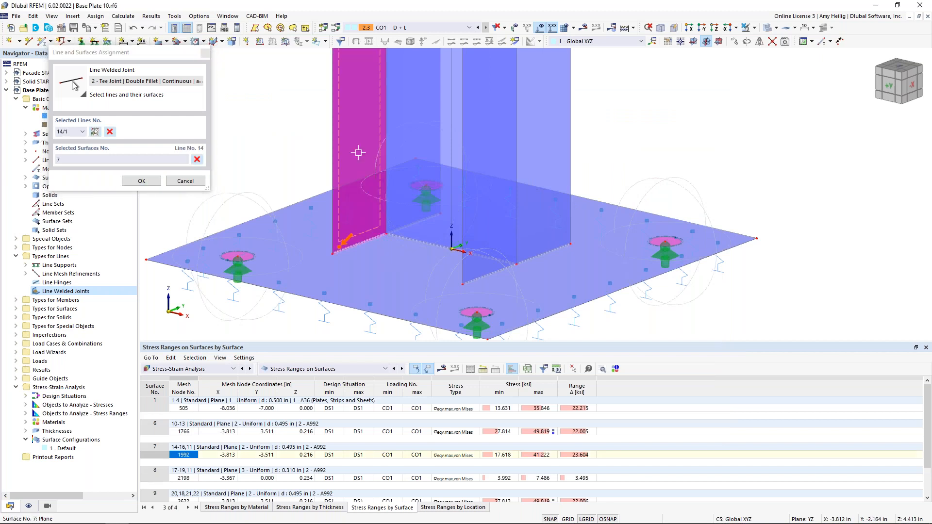
pyautogui.click(374, 267)
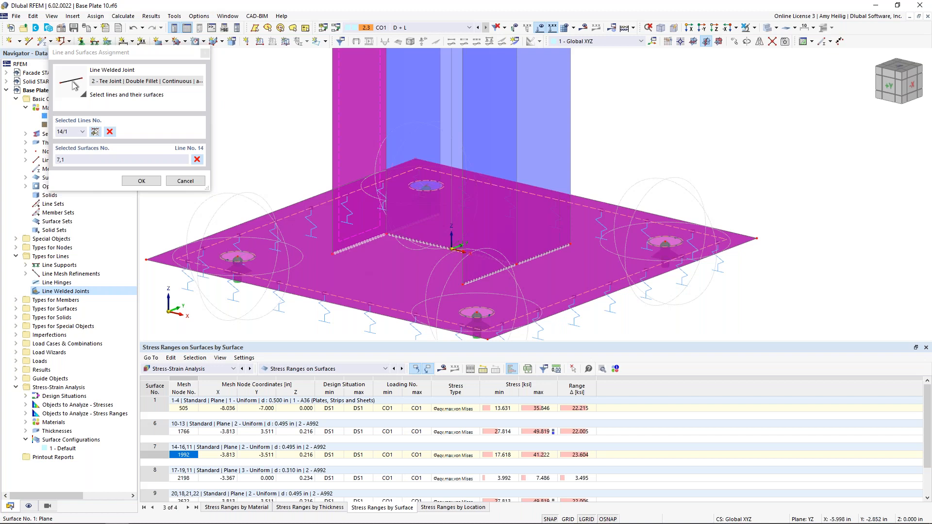
pyautogui.click(95, 132)
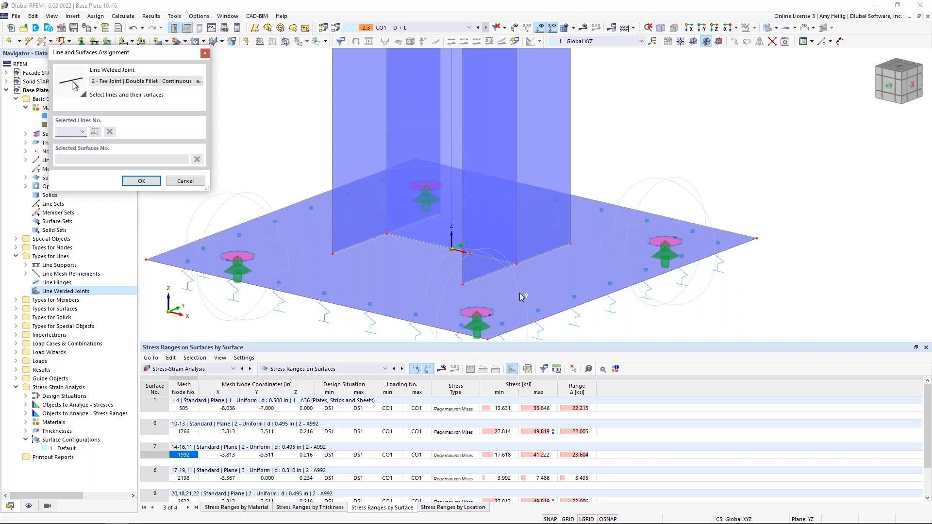
# Step: Add flange base line 10 to the 0.25 in joint's assignment, with flange surface 6 and base plate surface 1
pyautogui.keyDown('ctrl'); pyautogui.moveTo(616, 249); pyautogui.dragTo(487, 241, button='middle'); pyautogui.keyUp('ctrl')
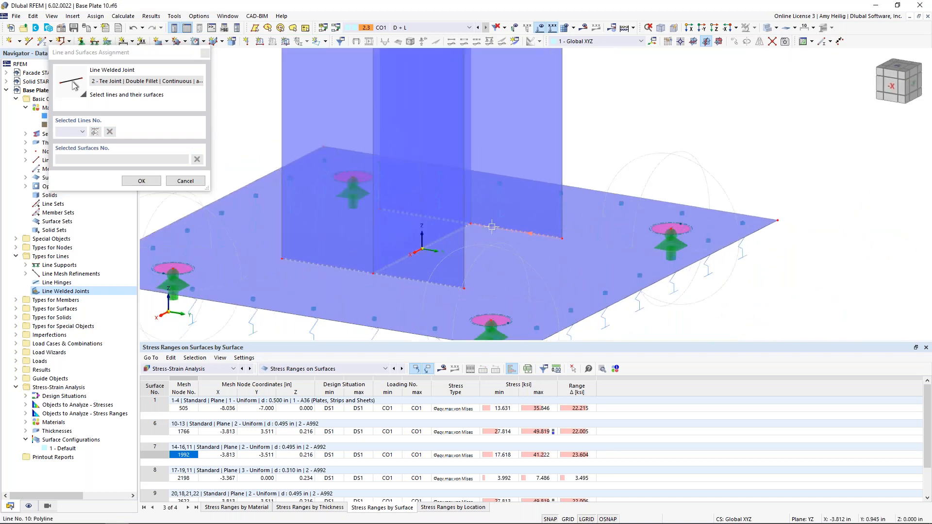
pyautogui.click(491, 226)
pyautogui.click(506, 153)
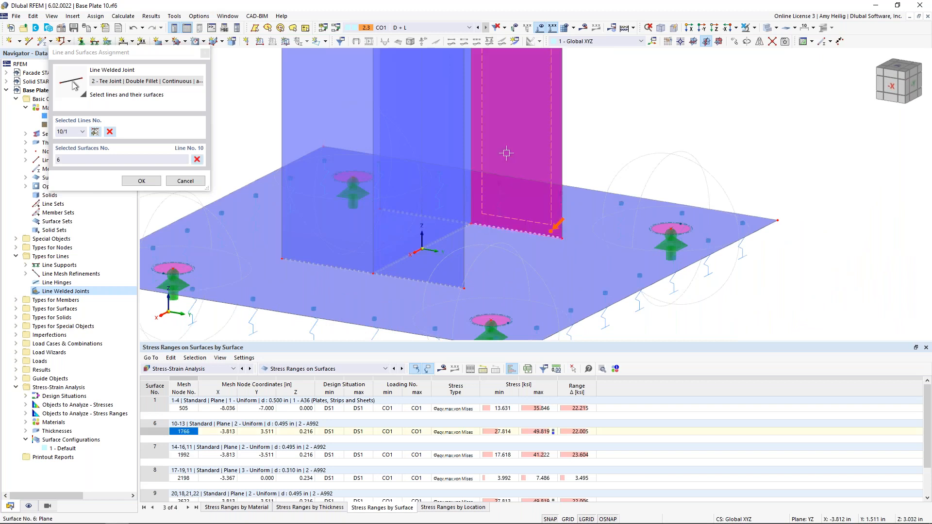
pyautogui.click(560, 258)
pyautogui.click(95, 133)
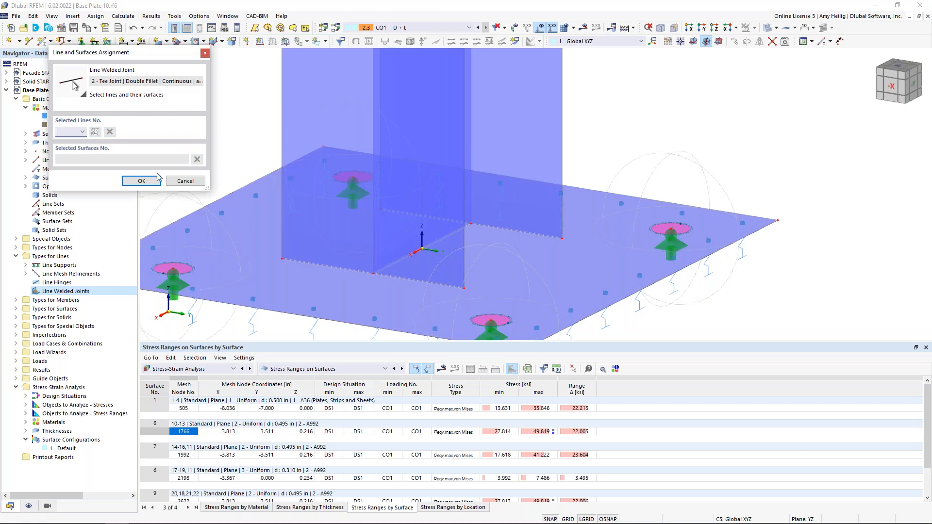
# Step: Add flange base line 23 to the 0.25 in joint's assignment, with flange surface 10 and base plate surface 1
pyautogui.click(299, 261)
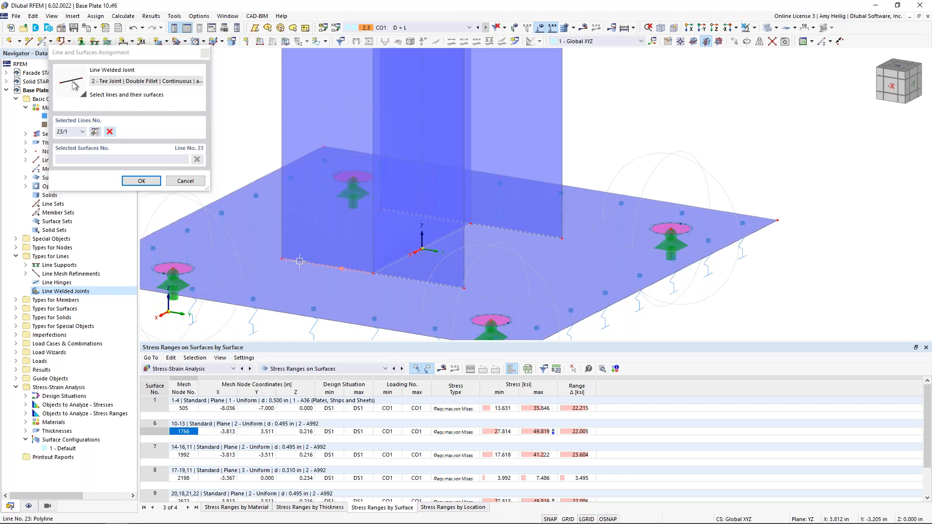
pyautogui.click(297, 136)
pyautogui.click(267, 236)
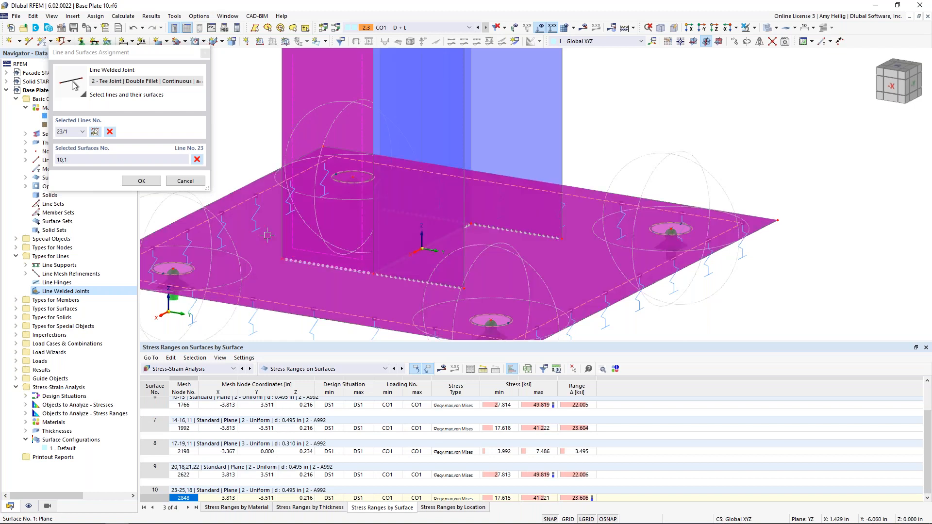
pyautogui.click(96, 133)
# Step: Assign the 0.25 in joint to line 20 with surfaces 9 and 1, and save the welded joints, accepting deletion of all results
pyautogui.click(395, 277)
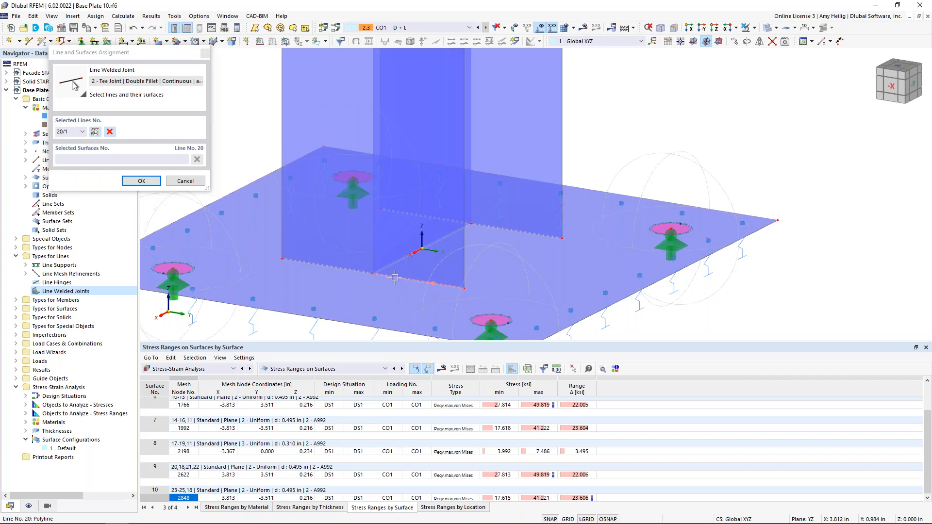
pyautogui.click(402, 201)
pyautogui.click(373, 292)
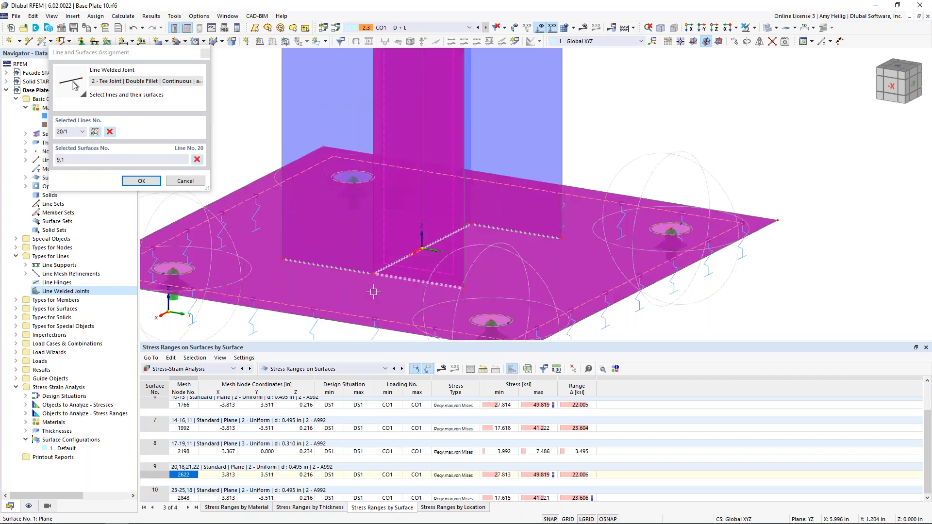
pyautogui.click(142, 180)
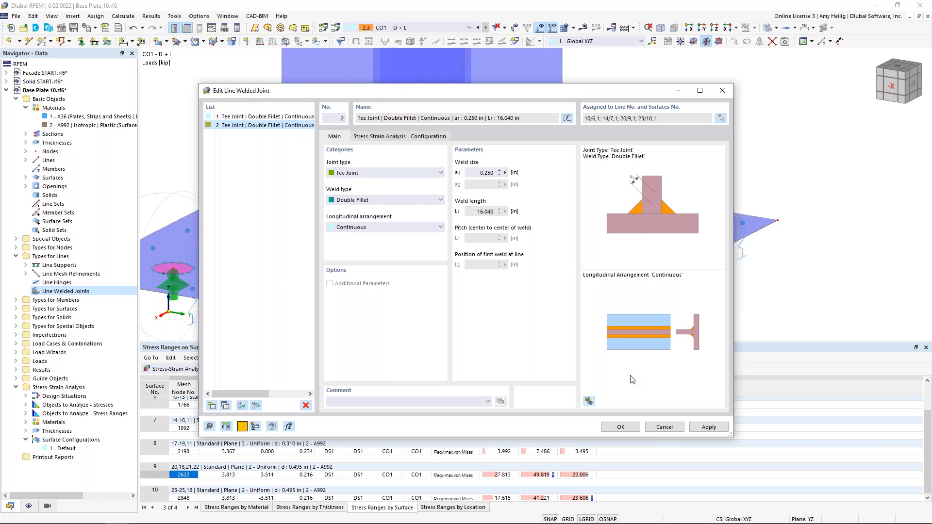
pyautogui.click(624, 429)
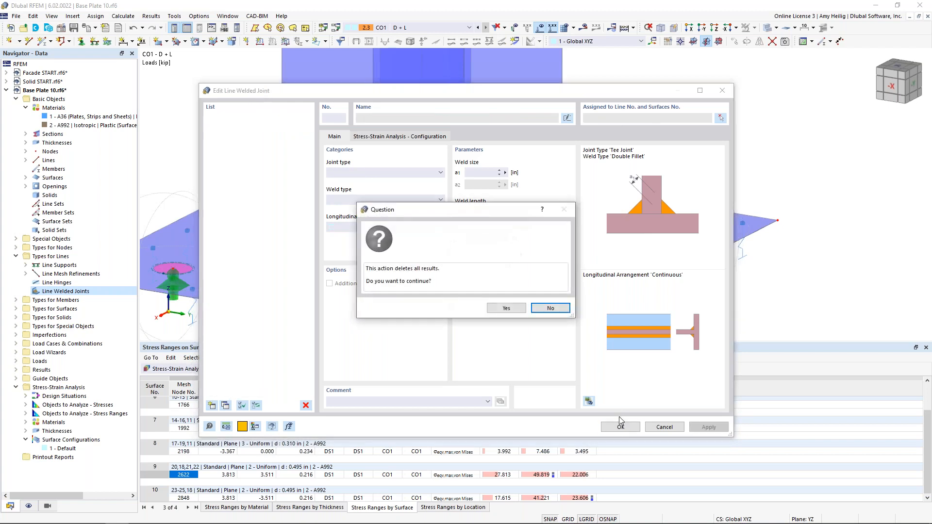
pyautogui.click(504, 306)
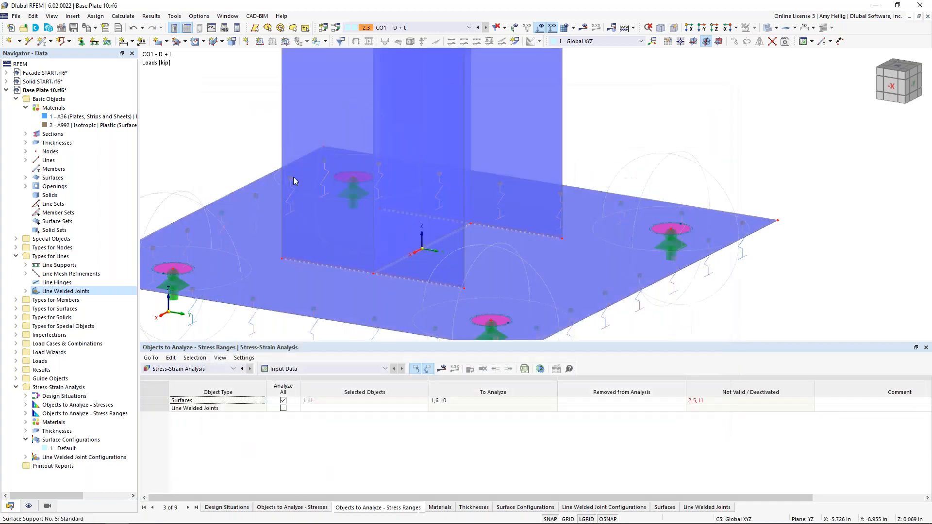
# Step: Open the Default line welded joint configuration for stress-strain analysis and review its normal, bending and surface shear stress types
pyautogui.scroll(-2, 295, 181)
pyautogui.keyDown('ctrl'); pyautogui.moveTo(295, 183); pyautogui.dragTo(318, 266, button='middle'); pyautogui.keyUp('ctrl')
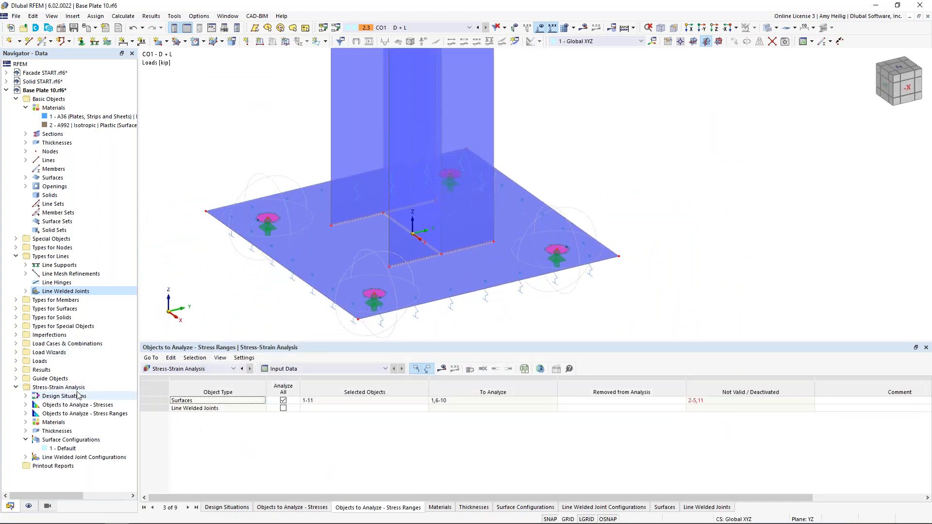
pyautogui.click(25, 457)
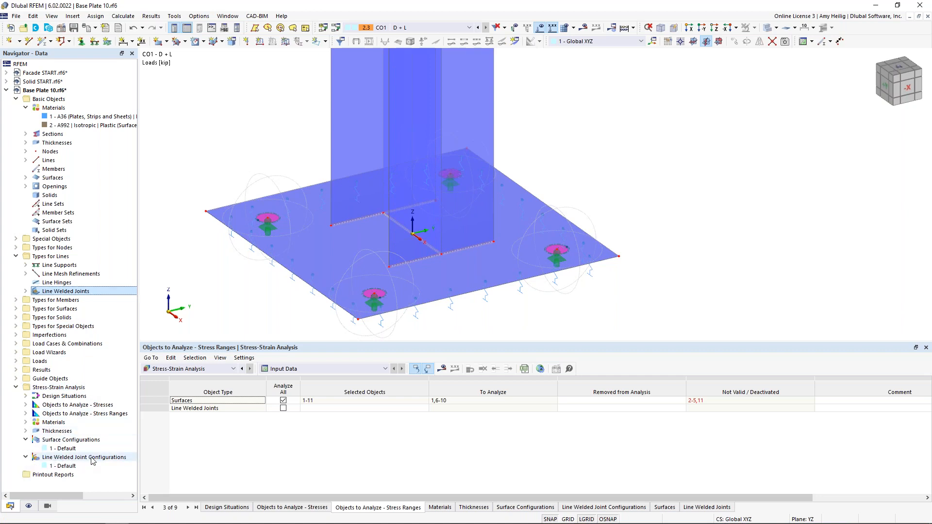
pyautogui.doubleClick(71, 467)
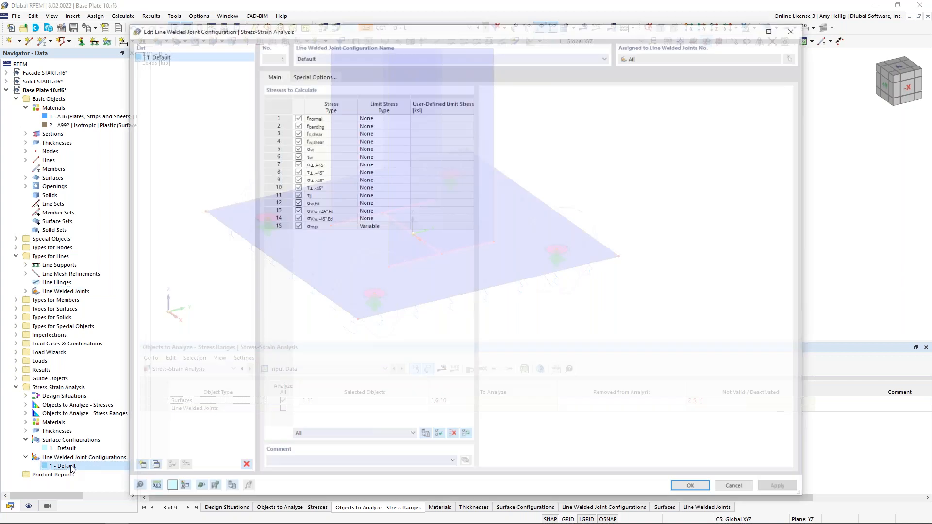
pyautogui.click(322, 119)
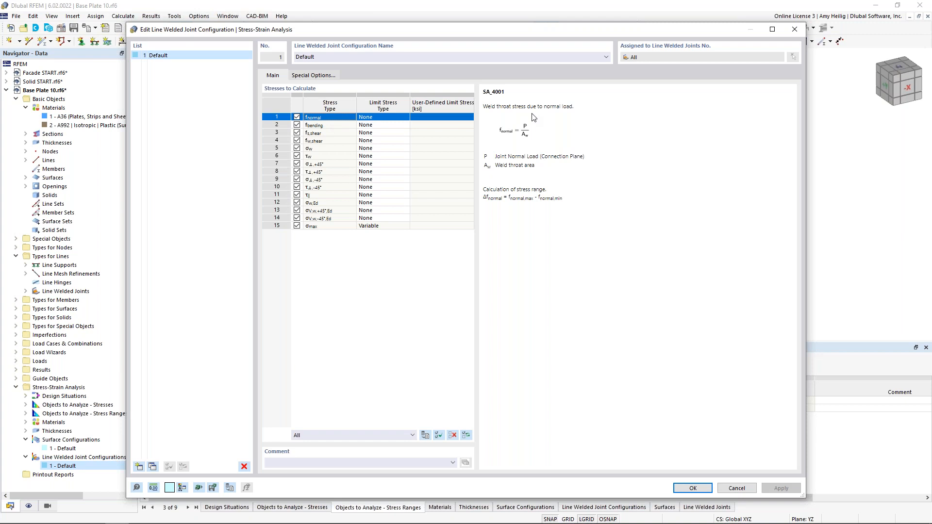
pyautogui.click(337, 126)
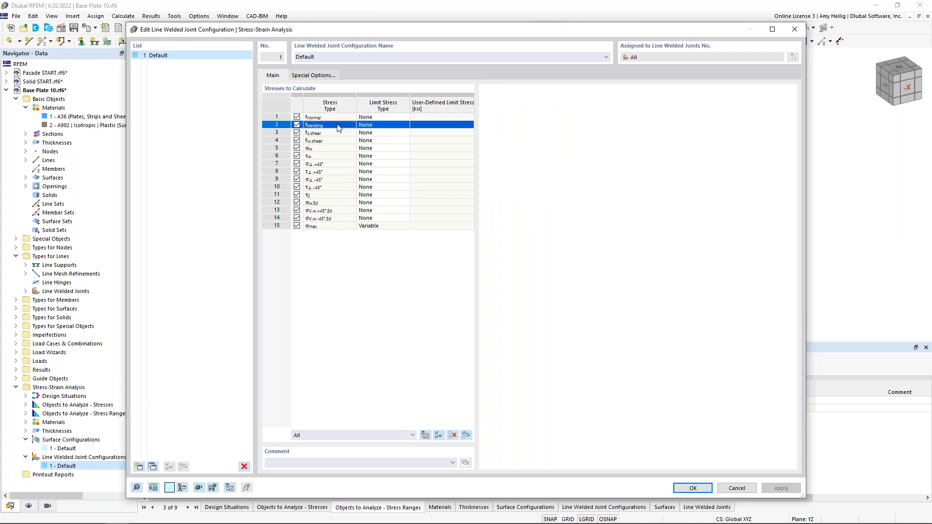
pyautogui.click(345, 134)
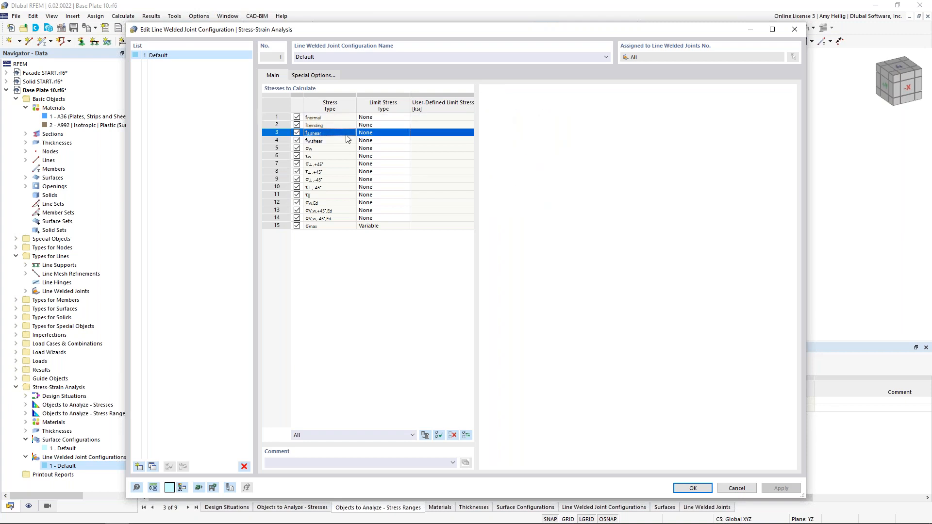
# Step: Limit the stresses to calculate to f normal, f bending, f s,shear, f w,shear and the resulting weld throat stress σ w,Ed
pyautogui.click(452, 435)
pyautogui.click(296, 117)
pyautogui.click(296, 125)
pyautogui.click(297, 133)
pyautogui.click(297, 140)
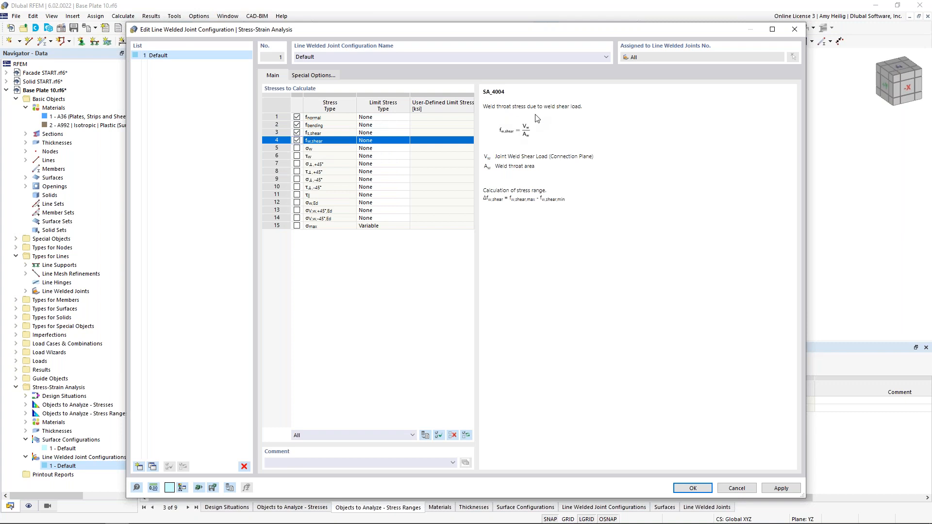
pyautogui.click(296, 202)
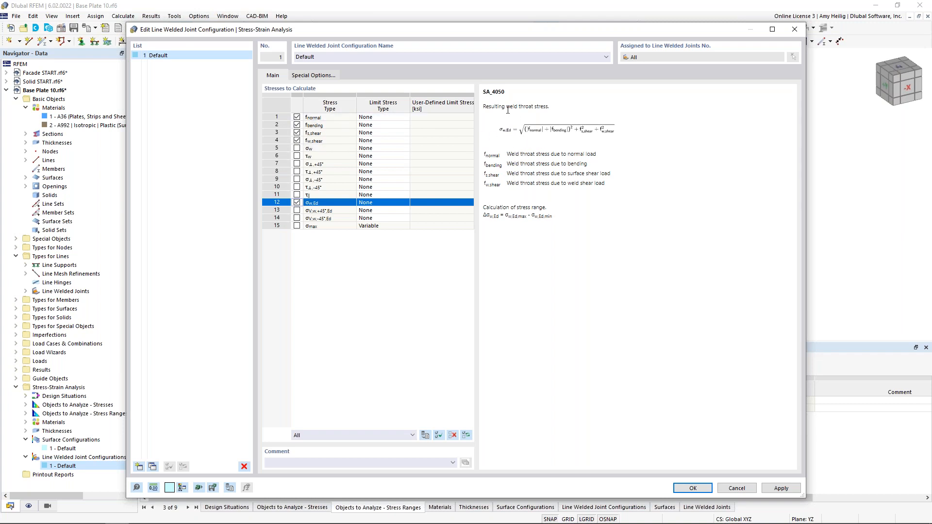
# Step: Set smoothing to None for the joint loads Vw, Vs, P and M, and set the fillet weld stress distribution to Simplified
pyautogui.click(324, 77)
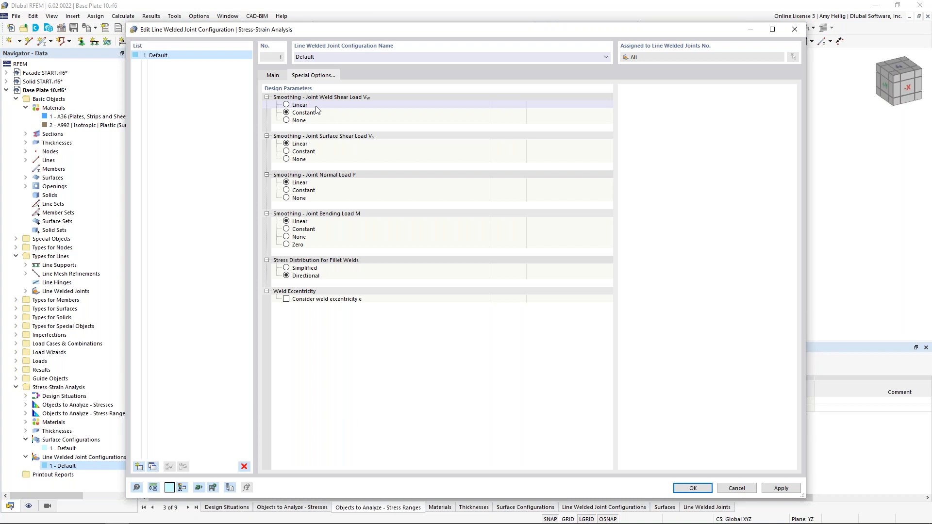
pyautogui.click(289, 121)
pyautogui.click(288, 158)
pyautogui.click(288, 198)
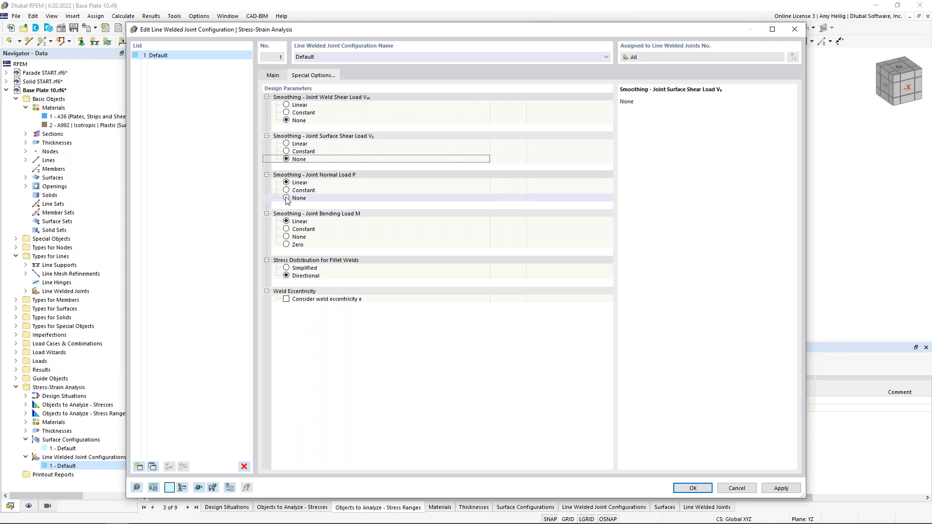
pyautogui.click(288, 236)
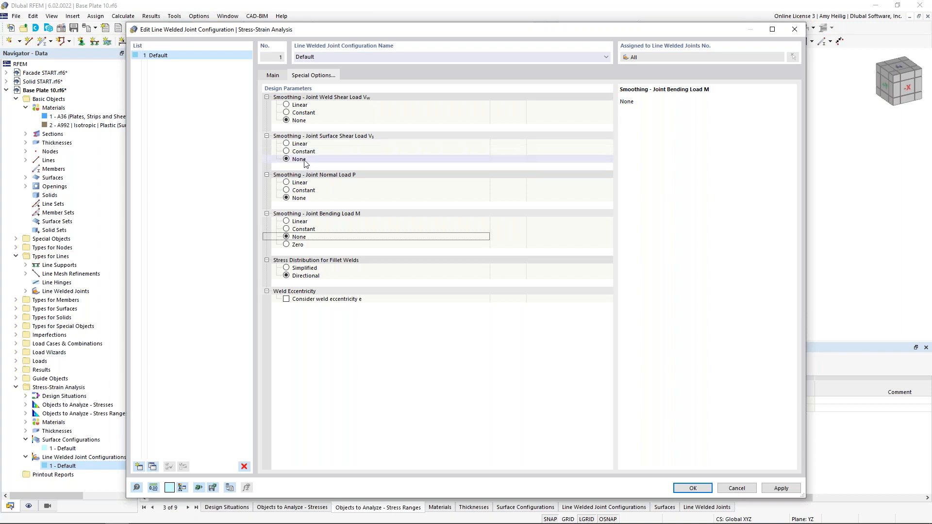
pyautogui.click(286, 268)
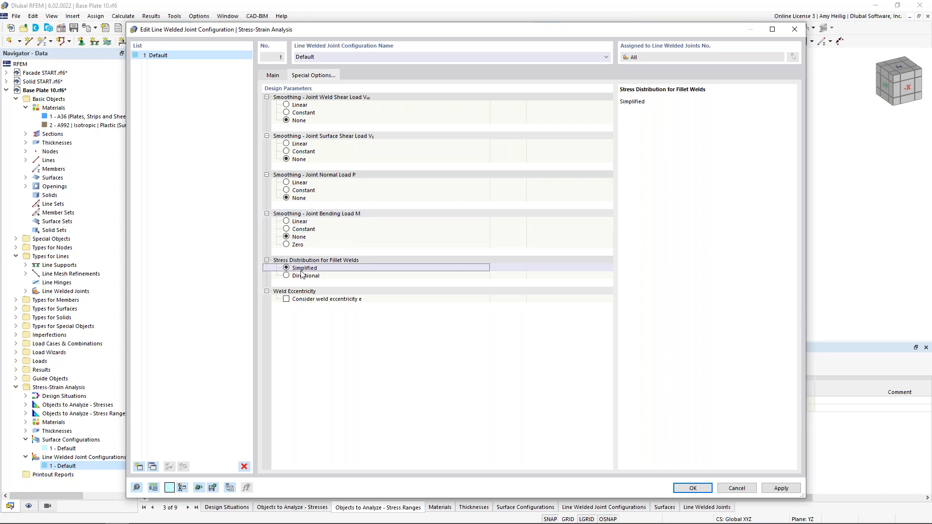
# Step: Consider weld eccentricity e and set a user-defined limit stress of 57 ksi for σ w,Ed, saving the line welded joint configuration
pyautogui.click(286, 299)
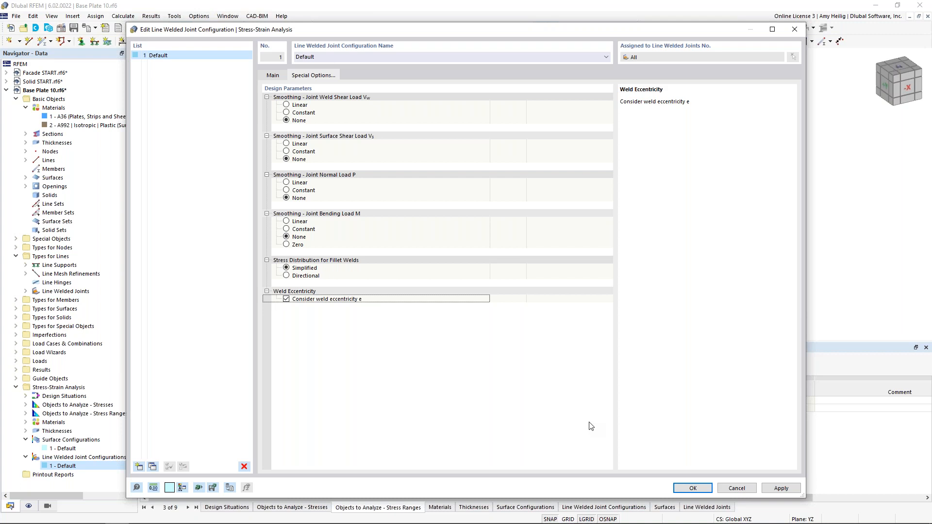
pyautogui.click(276, 76)
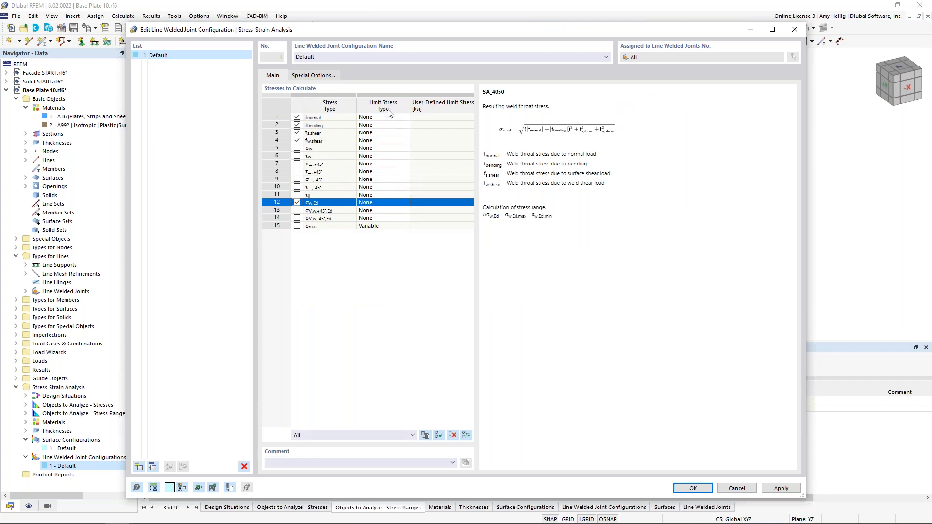
pyautogui.click(395, 202)
pyautogui.click(404, 202)
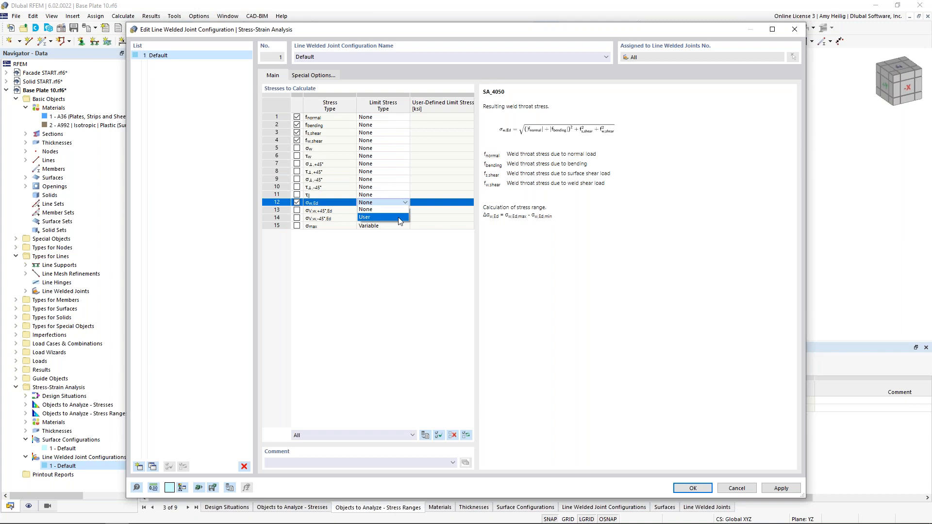
pyautogui.click(398, 218)
pyautogui.click(426, 203)
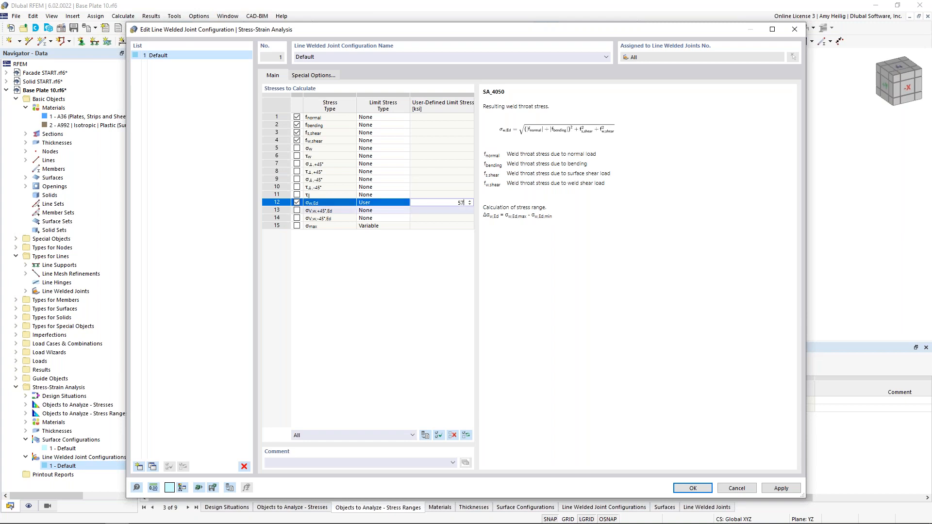
pyautogui.click(445, 248)
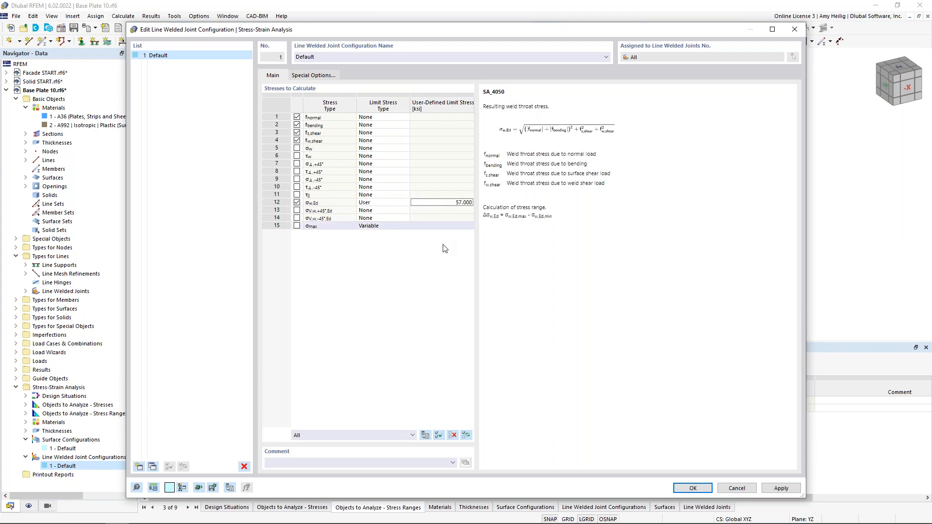
pyautogui.click(693, 488)
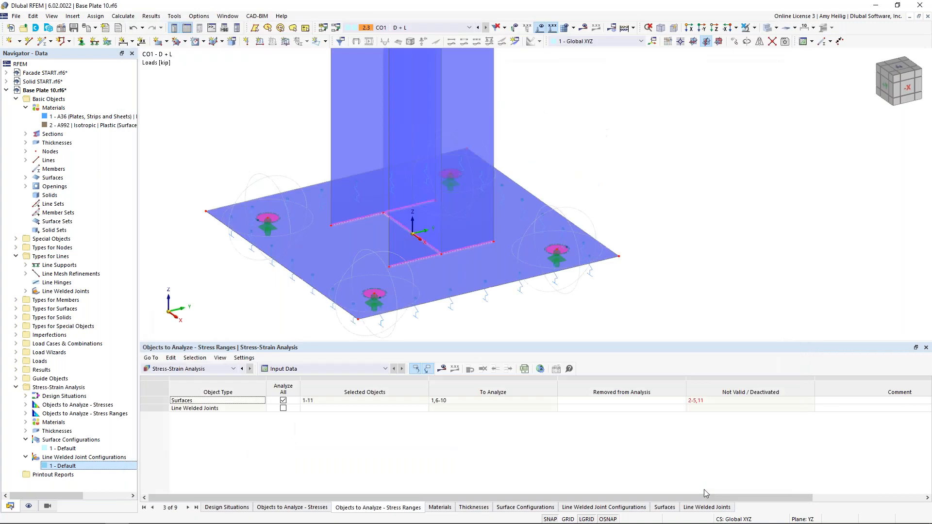
# Step: Check the surfaces and line welded joints included in the stress analysis, and calculate and display the stress-strain results
pyautogui.click(174, 372)
pyautogui.click(174, 371)
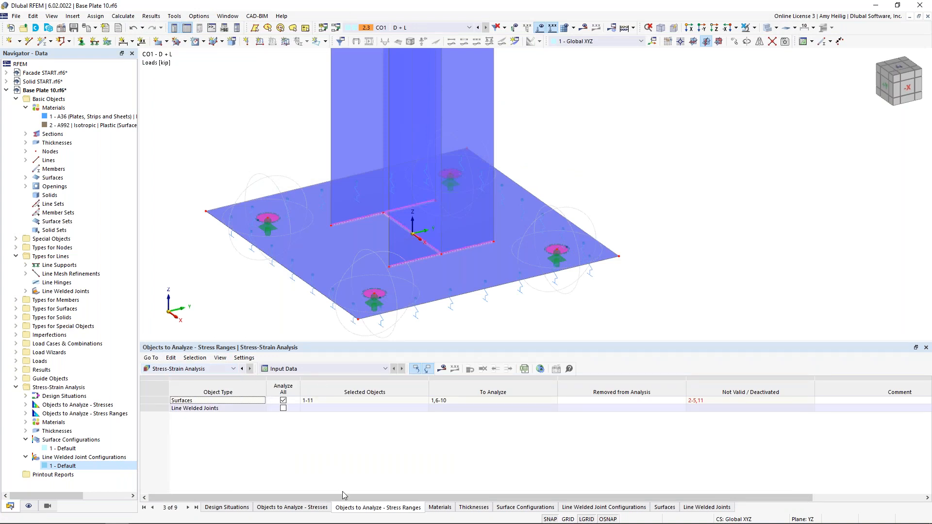
pyautogui.click(313, 507)
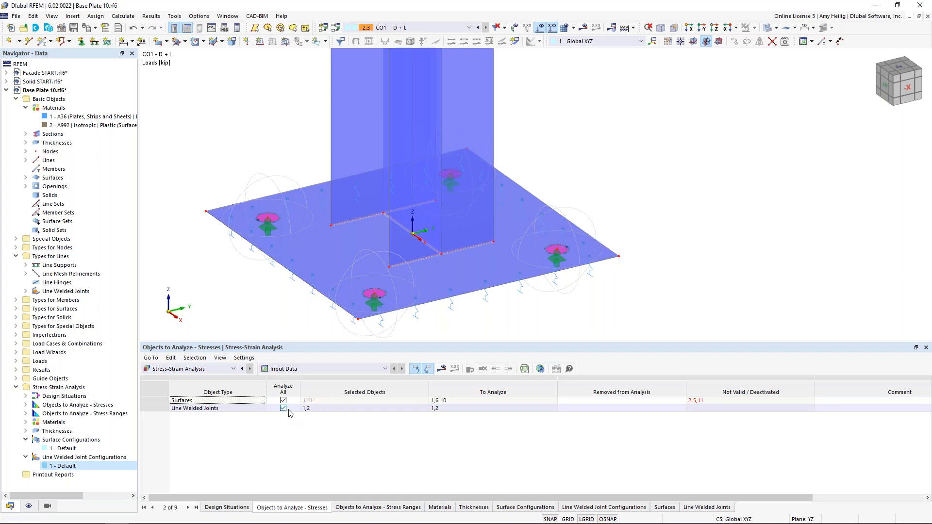
pyautogui.click(441, 369)
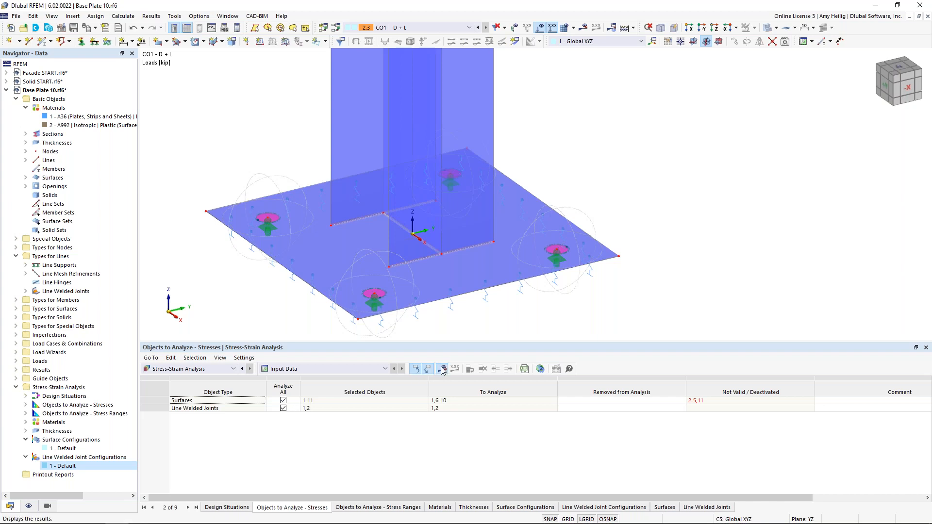
pyautogui.click(500, 311)
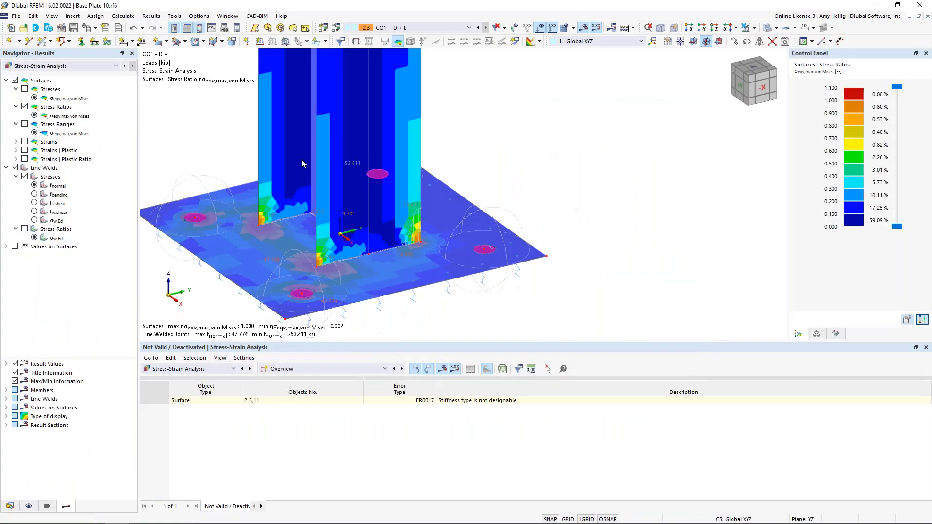
# Step: List the stresses in line welds and display only the weld stress diagrams on a wireframe model, with surface results hidden
pyautogui.moveTo(236, 154); pyautogui.dragTo(342, 133, button='middle')
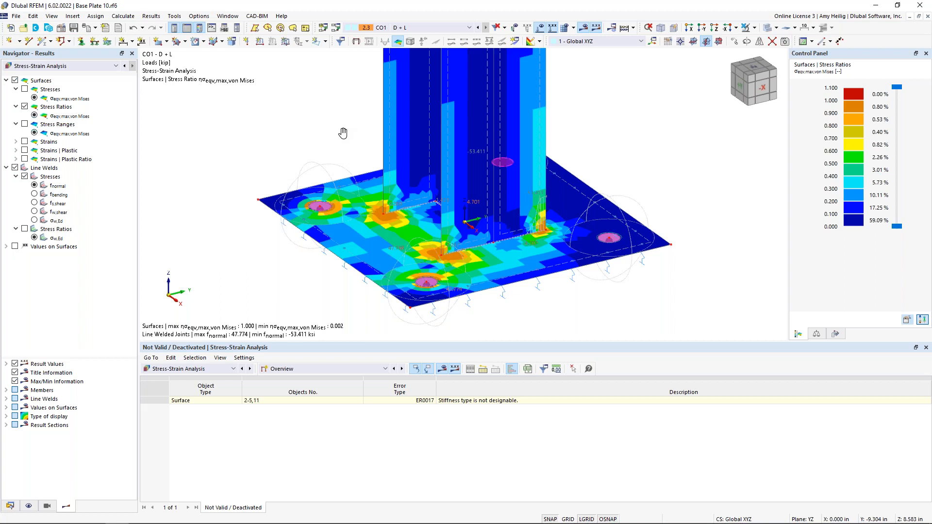
pyautogui.click(315, 369)
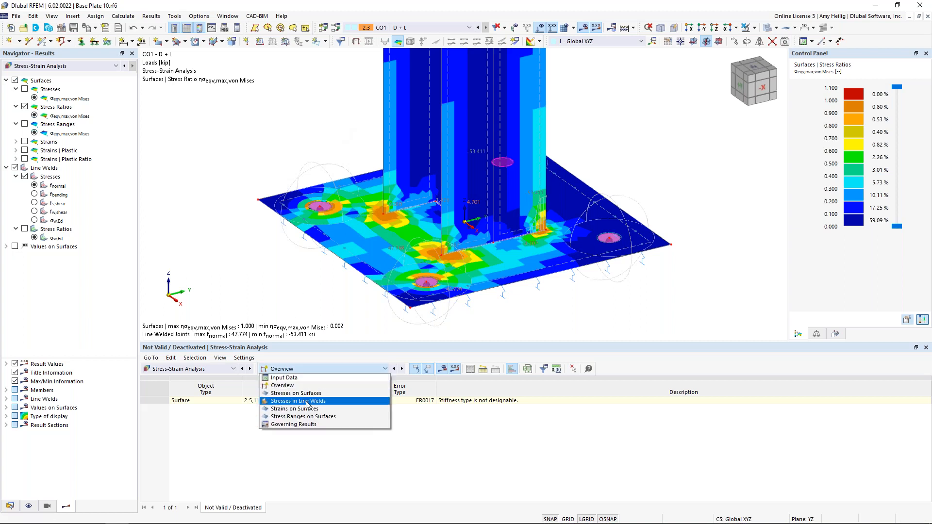
pyautogui.click(306, 401)
pyautogui.click(15, 80)
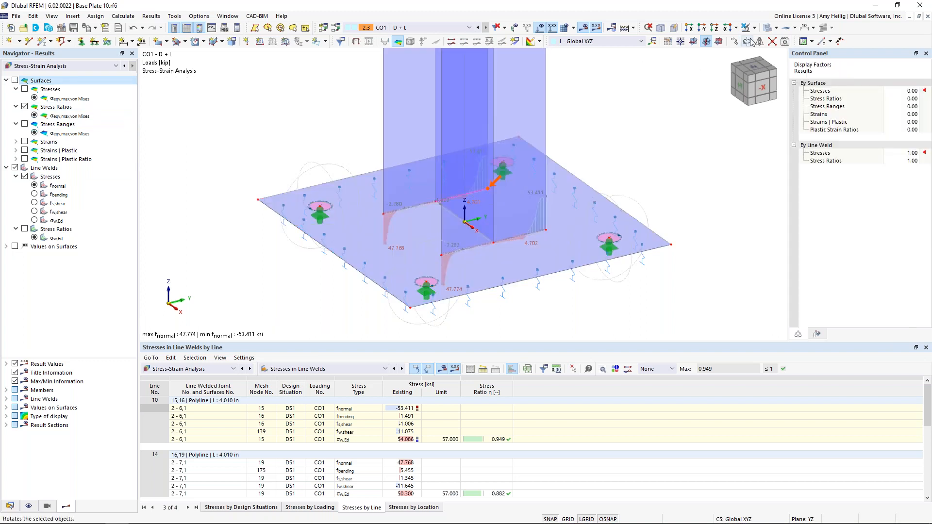
pyautogui.click(766, 27)
pyautogui.scroll(5, 484, 232)
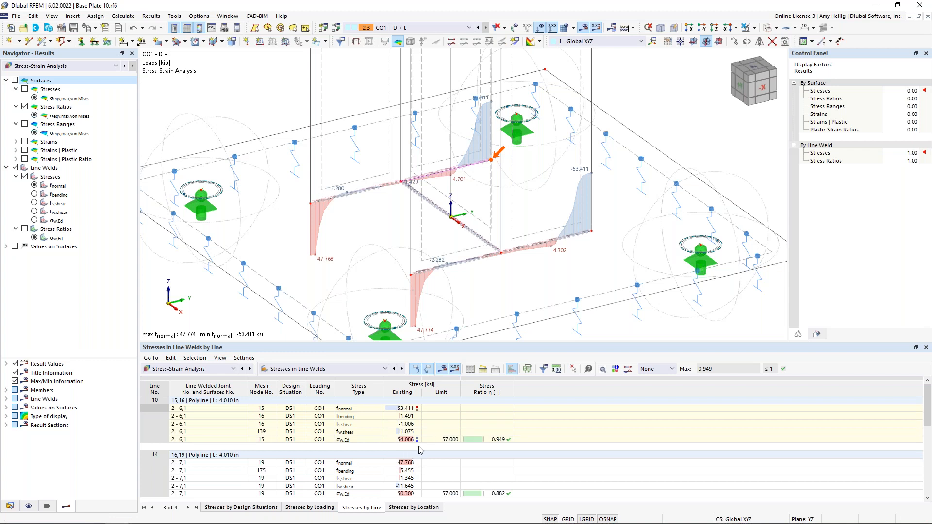
# Step: Examine the σ w,Ed limit and stress ratio for line 10, and read the weld stresses of the following lines
pyautogui.click(440, 440)
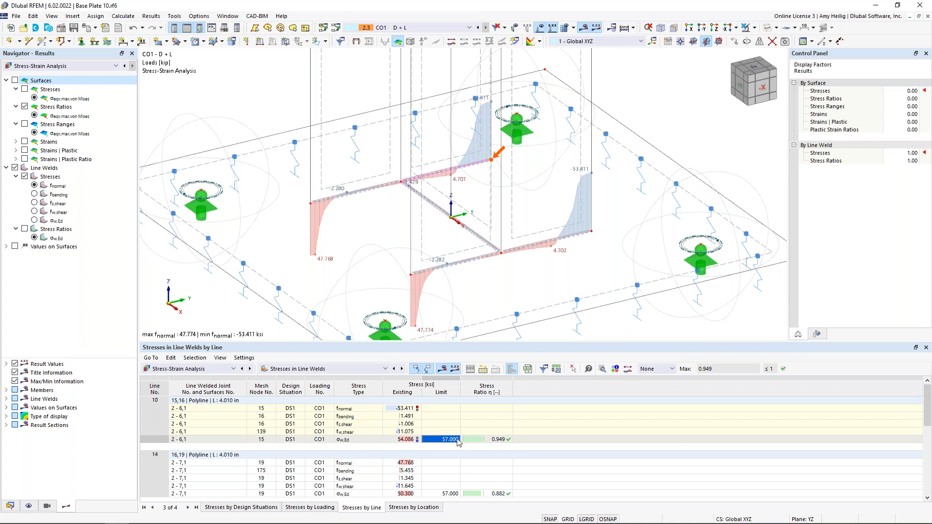
pyautogui.click(486, 440)
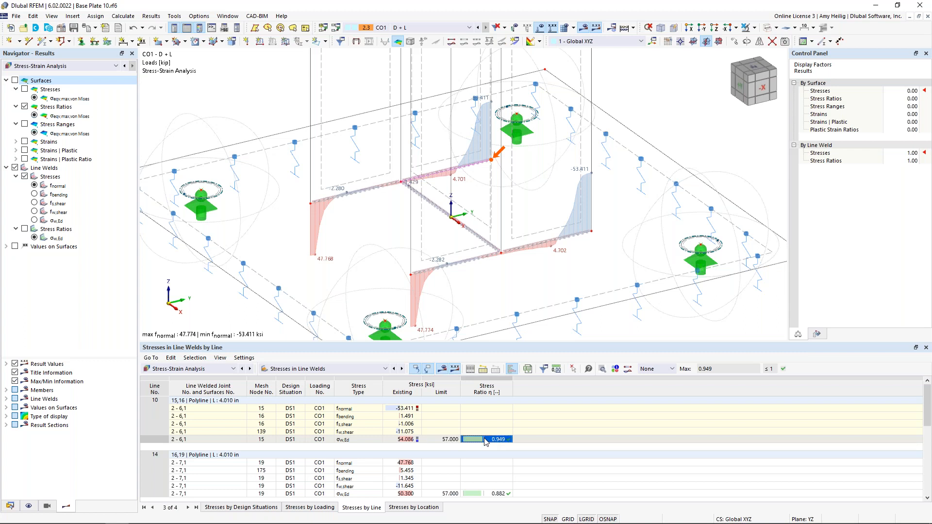
pyautogui.scroll(-4, 486, 441)
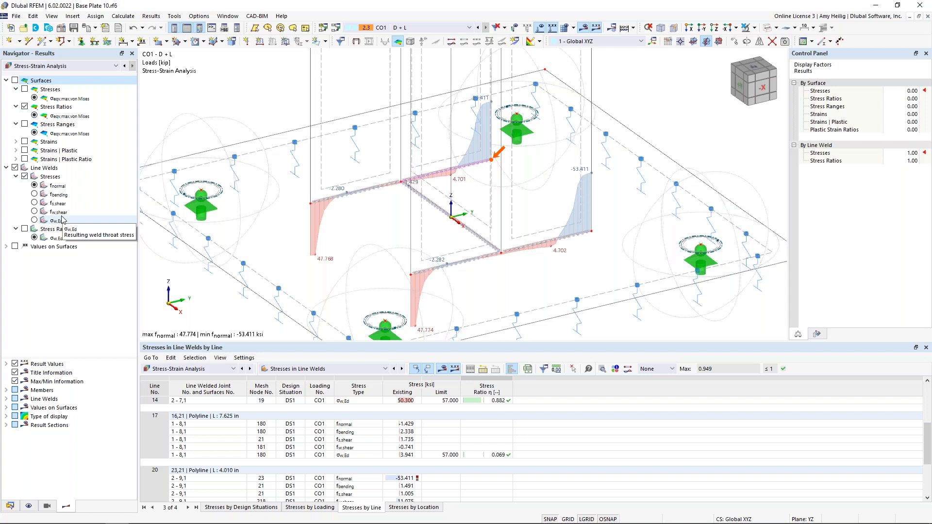
# Step: View the line weld diagrams for f bending and f s,shear, and display the σ w,Ed stress ratios
pyautogui.click(35, 194)
pyautogui.click(34, 203)
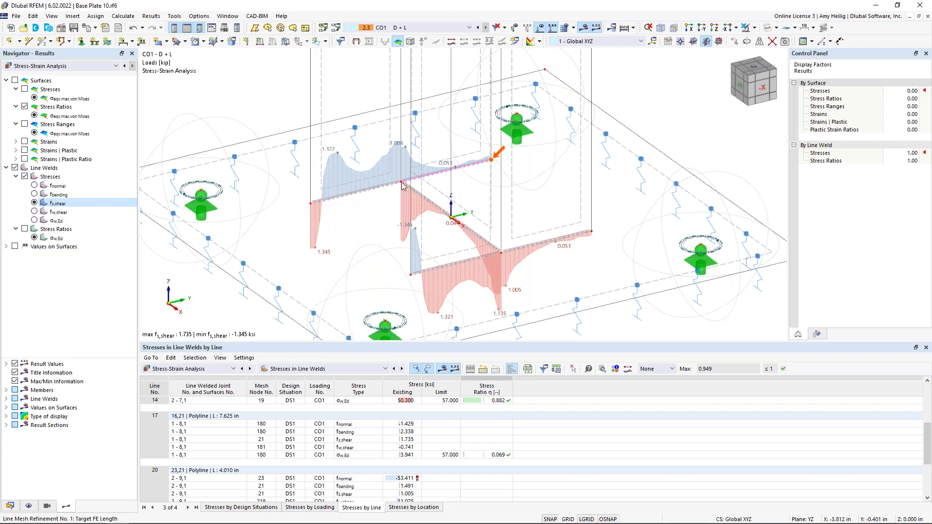
pyautogui.click(25, 230)
pyautogui.click(25, 229)
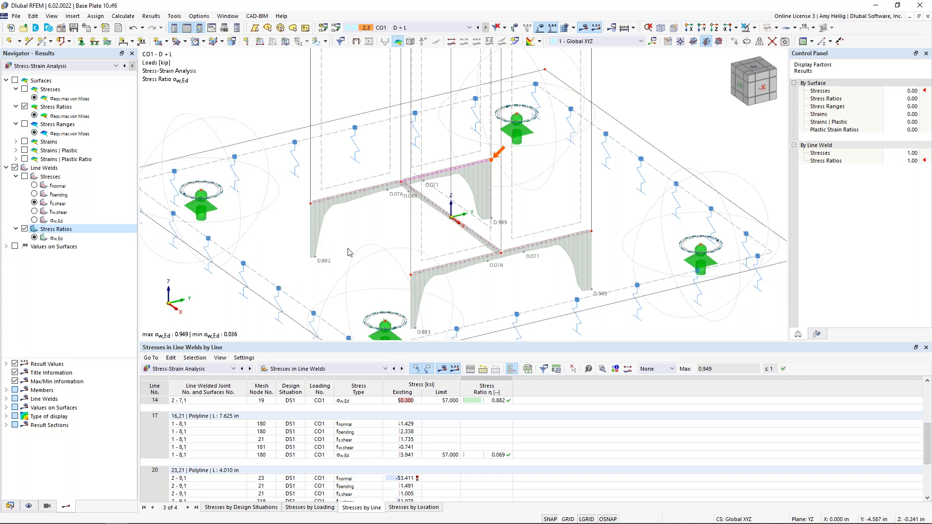
pyautogui.scroll(-1, 348, 252)
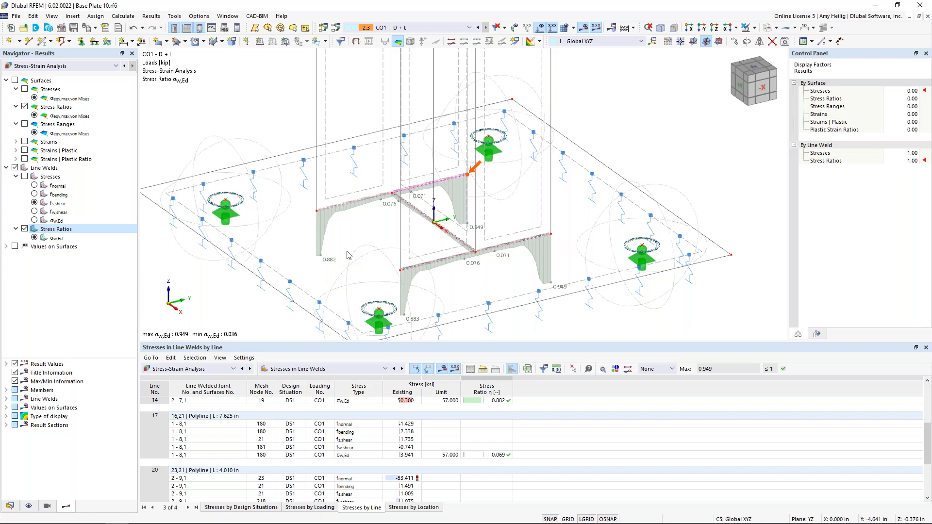
# Step: Switch to the Solid START.rf6 model and enlarge the graphics area above the materials table
pyautogui.click(227, 17)
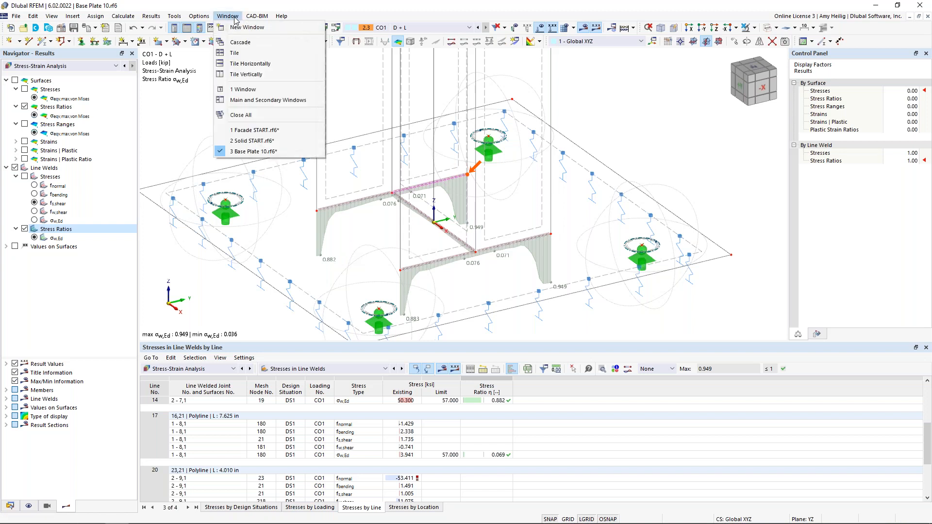
pyautogui.click(249, 141)
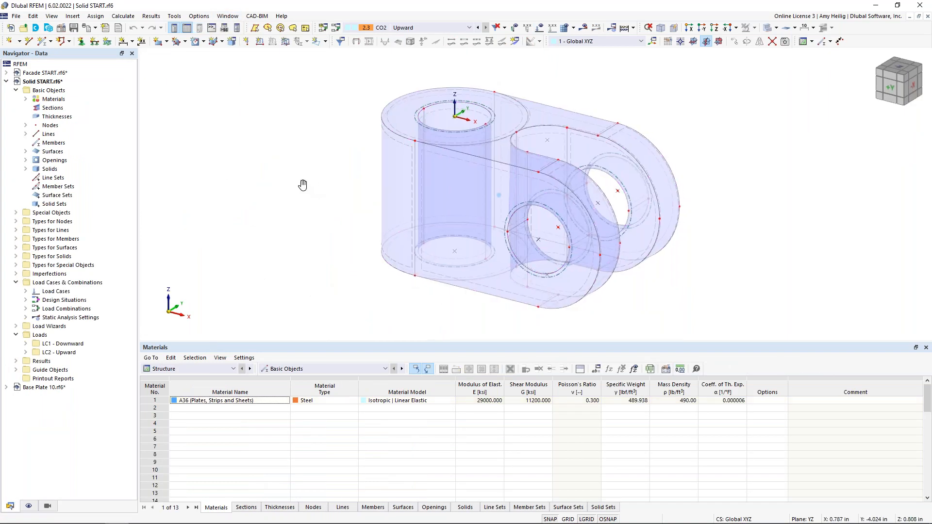
pyautogui.moveTo(302, 185); pyautogui.dragTo(272, 181, button='middle')
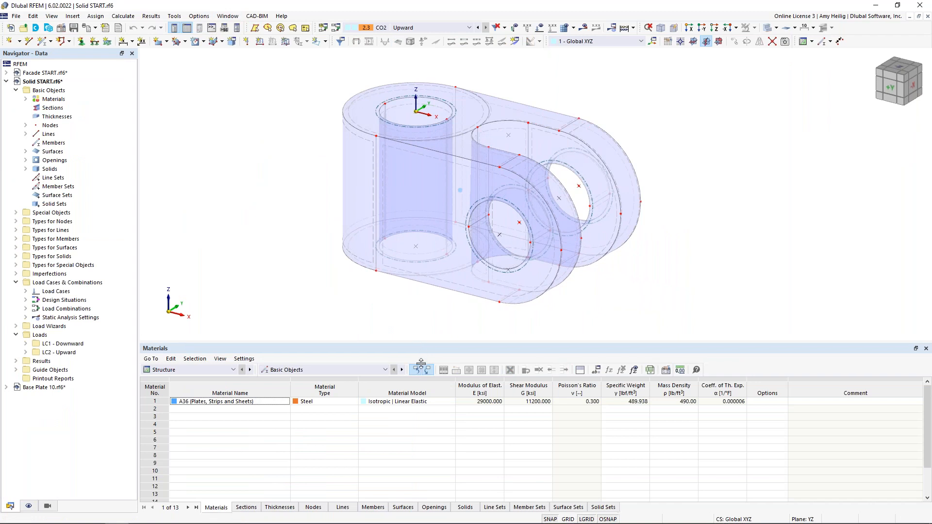
pyautogui.moveTo(421, 364); pyautogui.dragTo(422, 388)
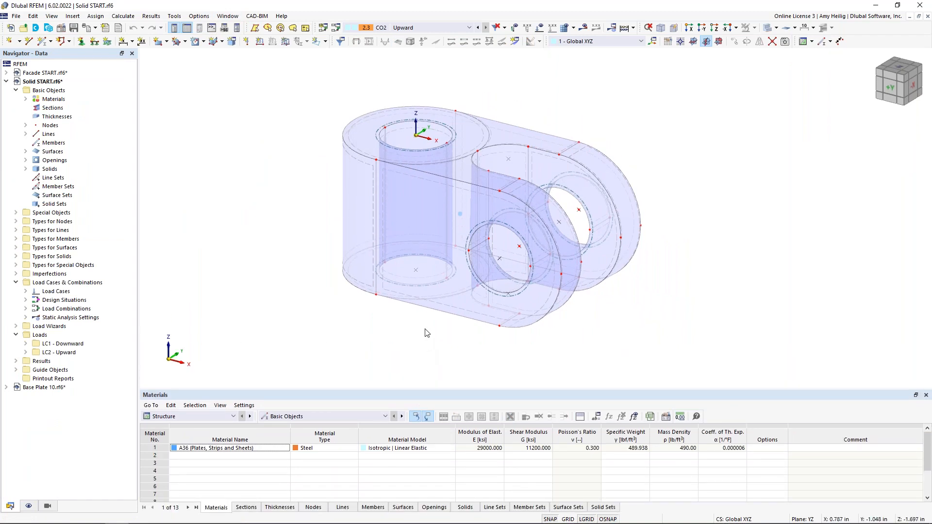
pyautogui.moveTo(437, 326)
pyautogui.keyDown('ctrl'); pyautogui.mouseDown(button='middle')
pyautogui.moveTo(364, 327)
pyautogui.moveTo(430, 339)
pyautogui.mouseUp(button='middle'); pyautogui.keyUp('ctrl')
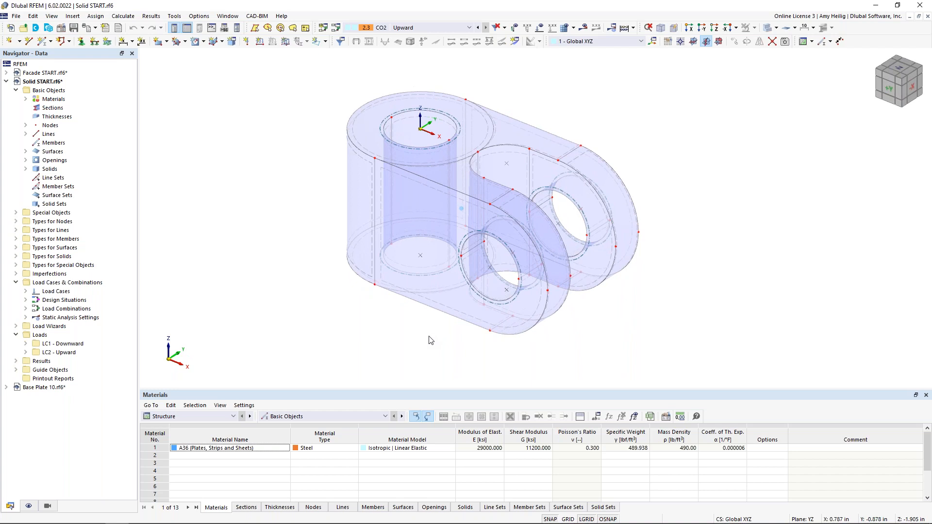
# Step: Review the stiffness and geometry types of the lug's front planar surface, and close its properties without changes
pyautogui.click(441, 304)
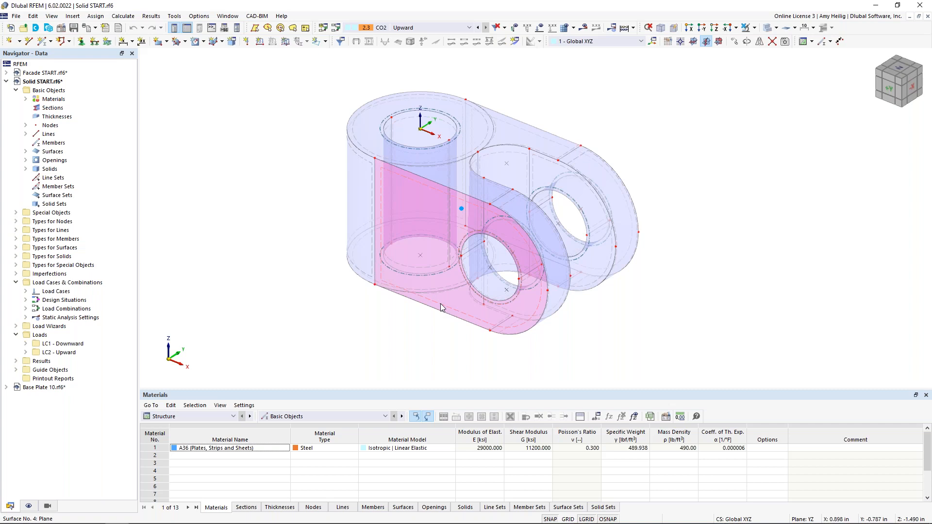
pyautogui.doubleClick(441, 304)
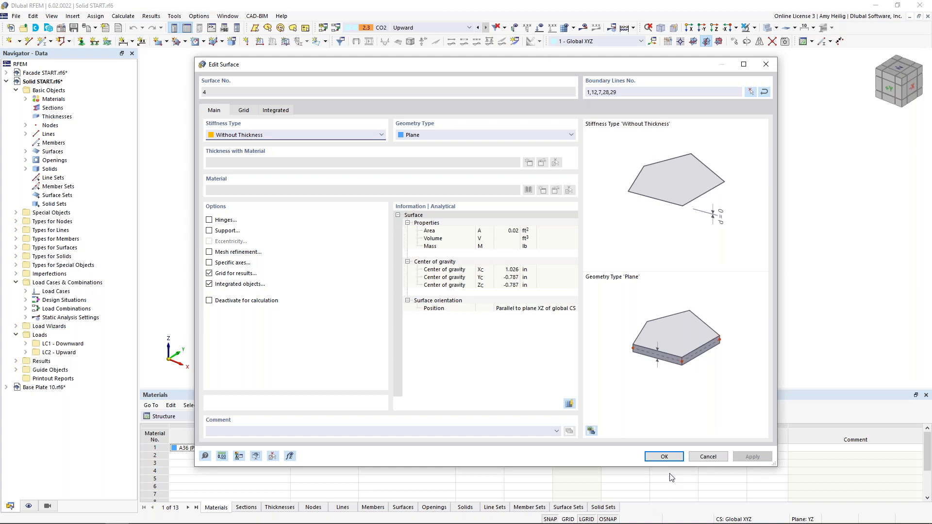
pyautogui.click(707, 456)
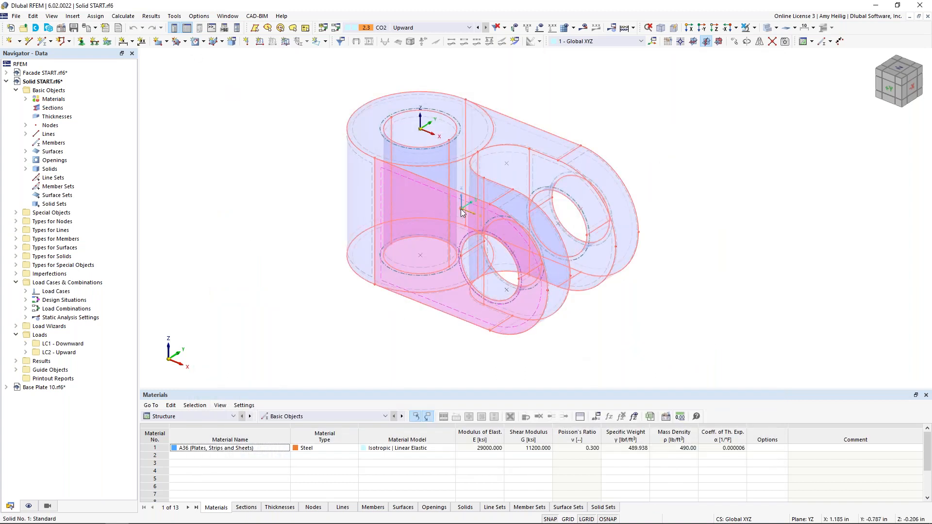
# Step: Review the solid's type, material and boundary surfaces, and close its properties
pyautogui.doubleClick(461, 209)
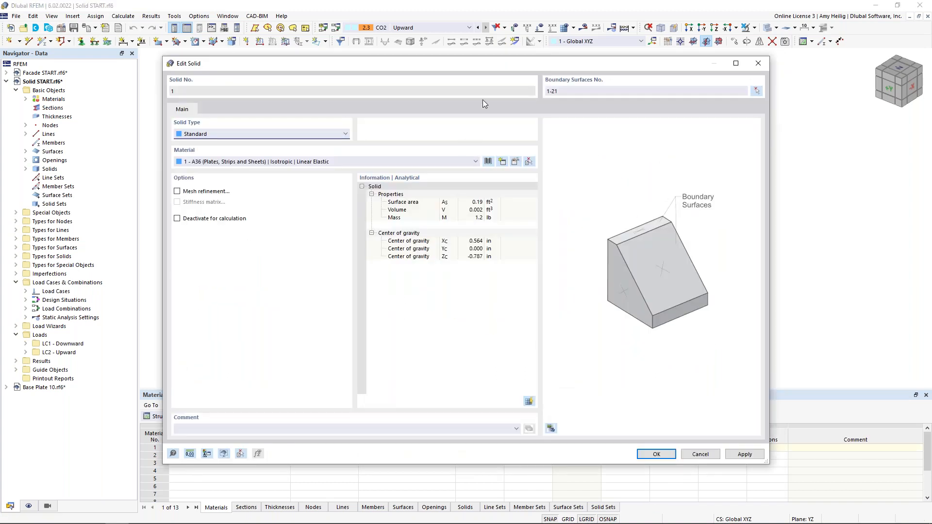
pyautogui.moveTo(484, 20); pyautogui.dragTo(463, 306)
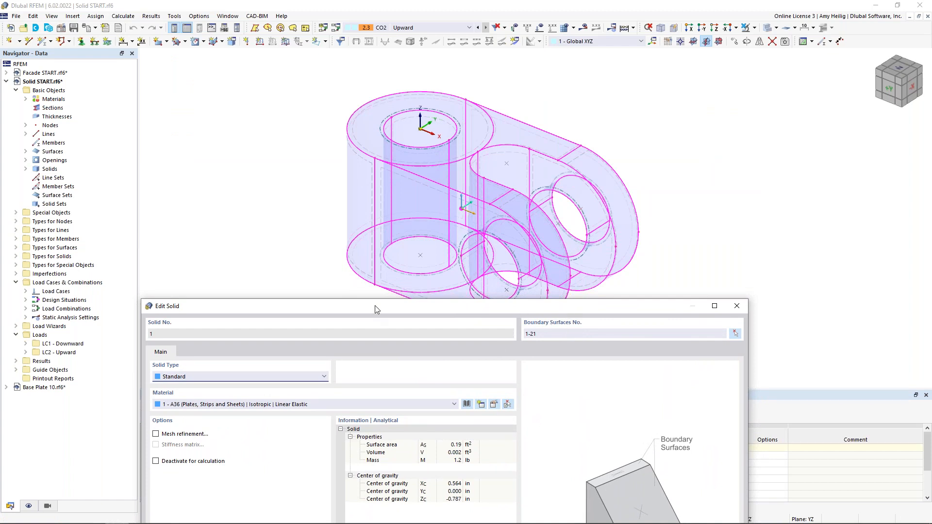
pyautogui.moveTo(375, 305); pyautogui.dragTo(405, 83)
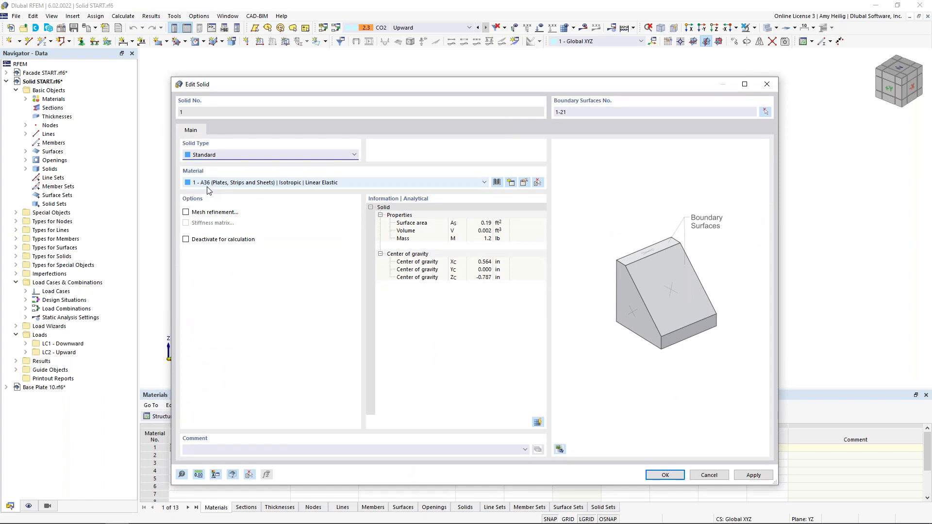
pyautogui.click(664, 476)
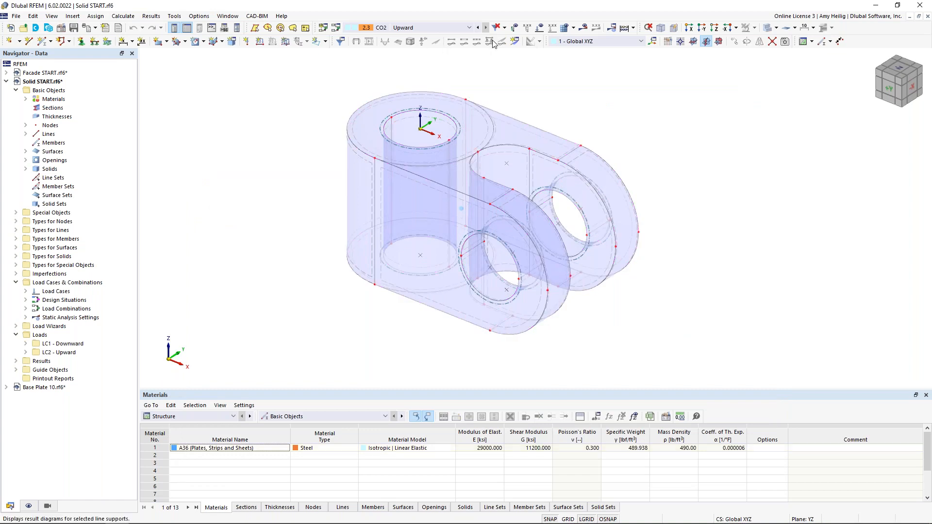
# Step: Show the loads on the solid for CO2 Upward, and switch to load combination CO1 Downward
pyautogui.click(538, 29)
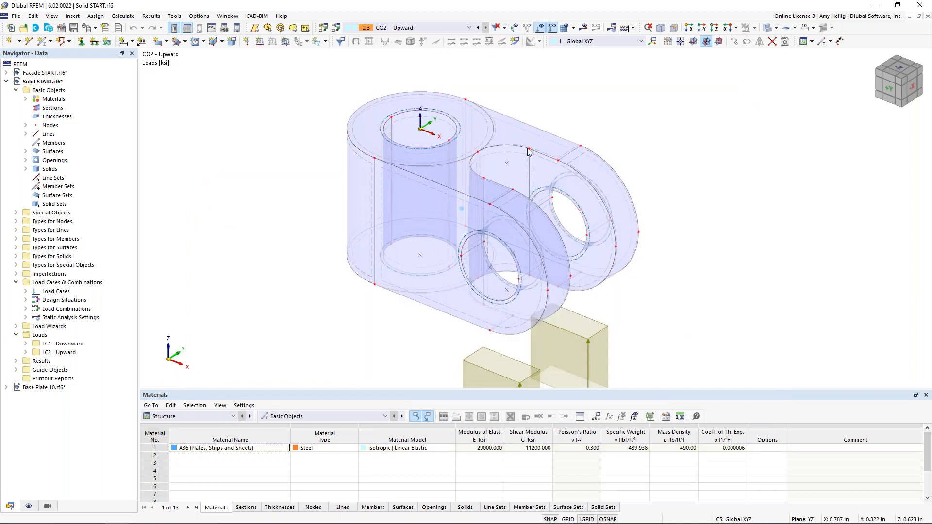
pyautogui.keyDown('ctrl'); pyautogui.moveTo(469, 262); pyautogui.dragTo(555, 255, button='middle'); pyautogui.keyUp('ctrl')
pyautogui.click(477, 29)
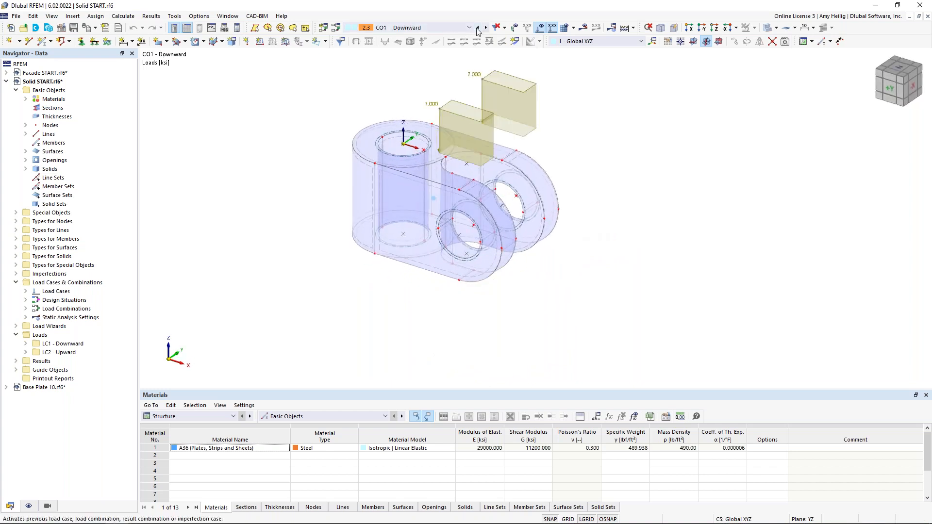
pyautogui.keyDown('ctrl'); pyautogui.moveTo(565, 183); pyautogui.dragTo(545, 236, button='middle'); pyautogui.keyUp('ctrl')
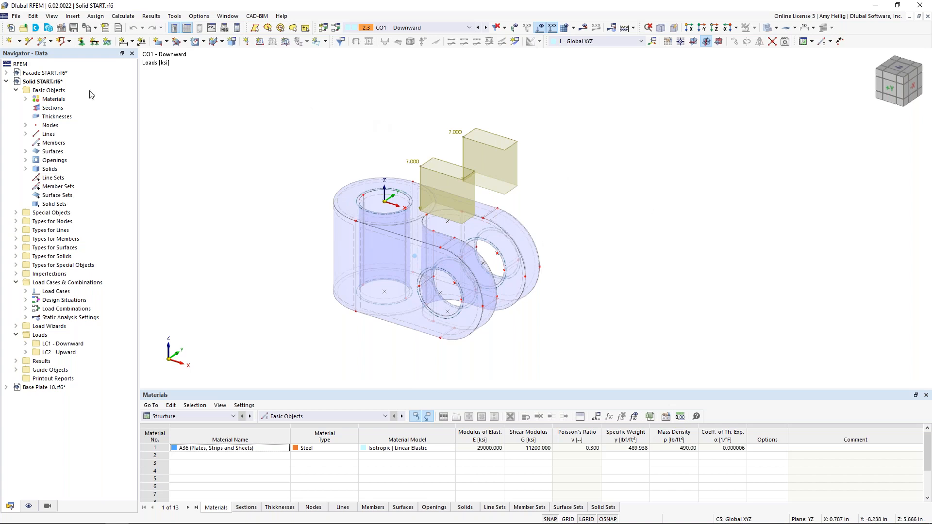
# Step: Activate the Stress-Strain Analysis design add-on in the base data of the Solid START.rf6 model
pyautogui.rightClick(42, 83)
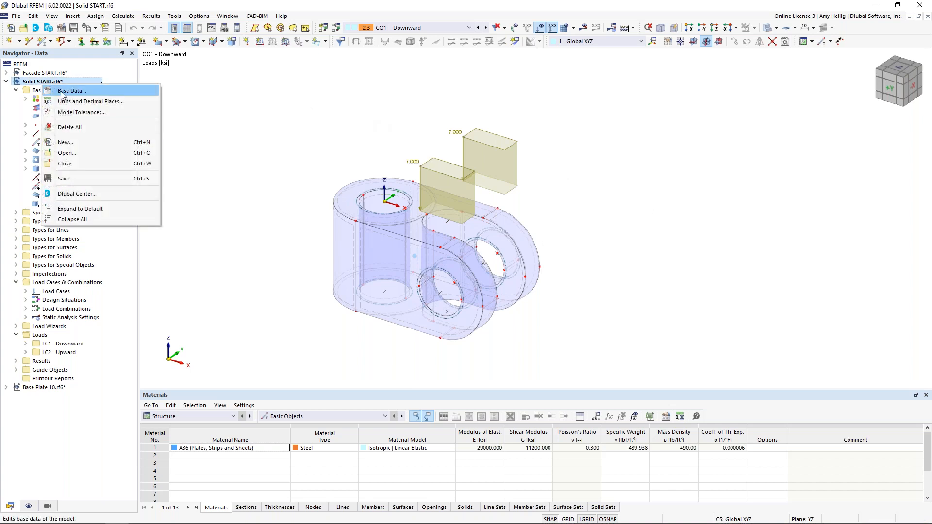
pyautogui.click(62, 92)
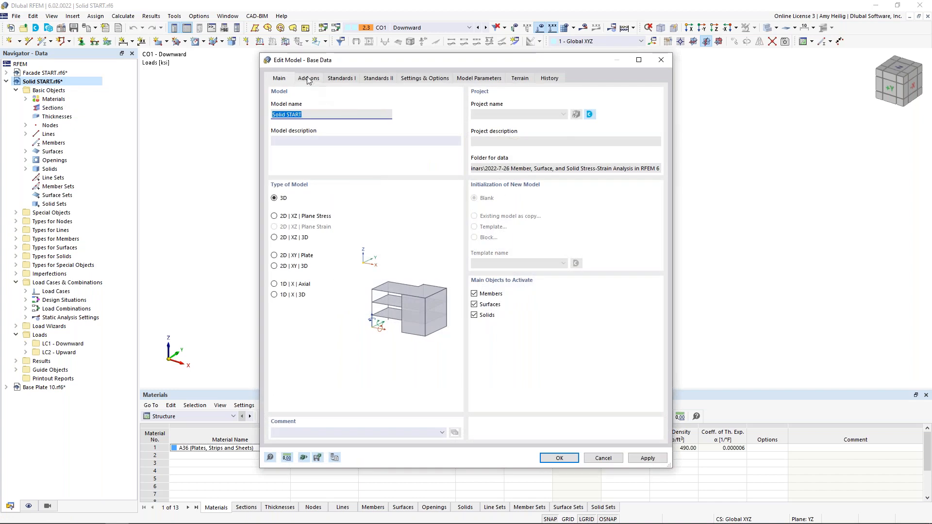
pyautogui.click(308, 79)
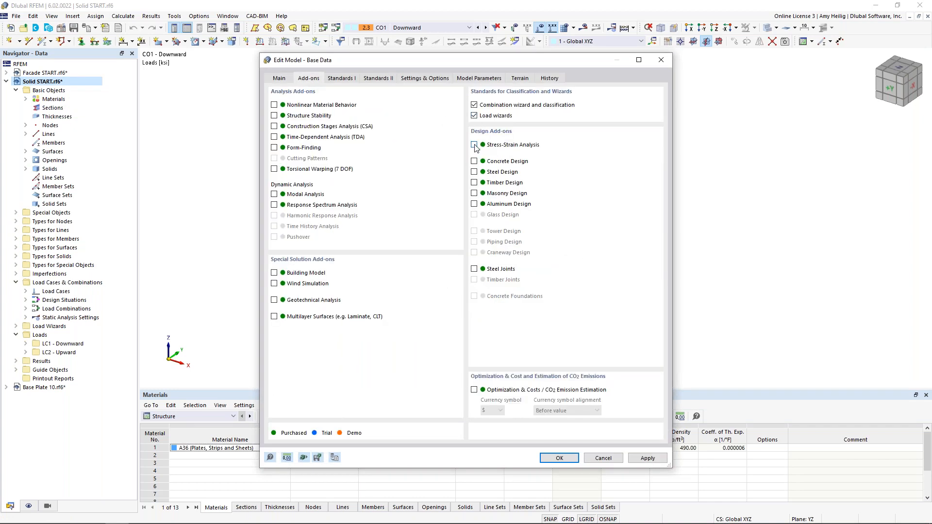
pyautogui.click(558, 458)
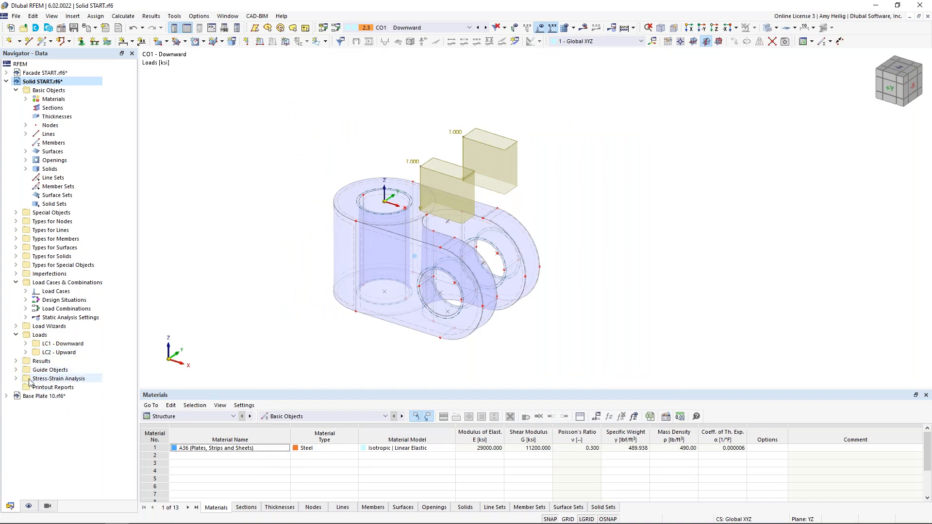
# Step: In the Default solid configuration of the stress-strain analysis, exclude τmax and σ123 so only the von Mises equivalent stress is calculated
pyautogui.click(16, 378)
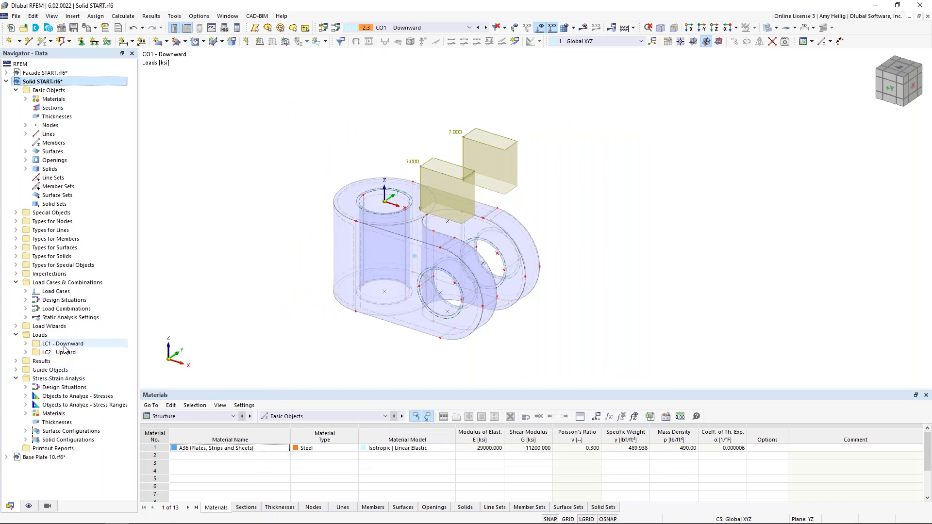
pyautogui.click(26, 439)
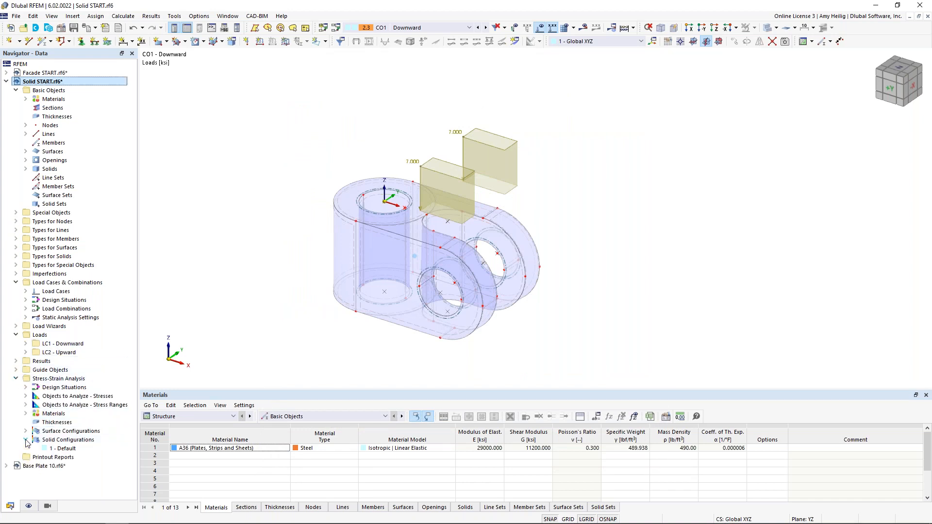
pyautogui.doubleClick(66, 449)
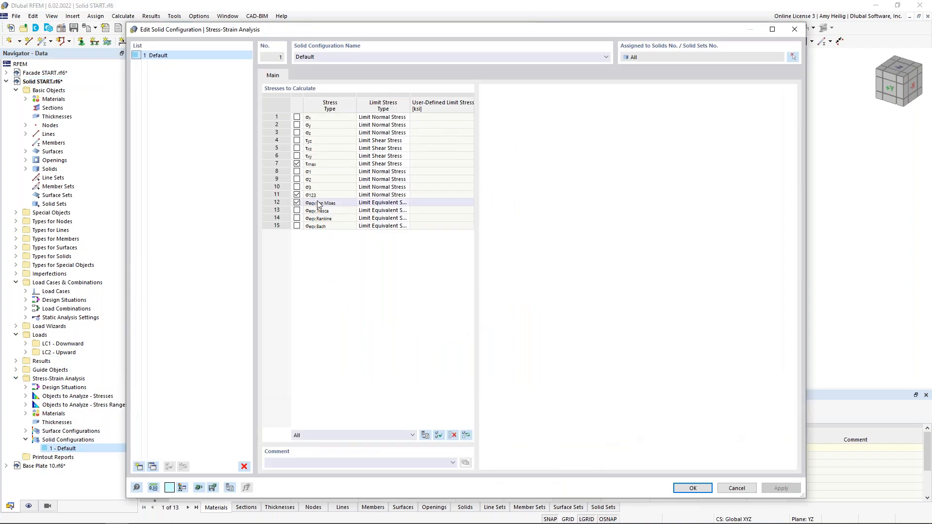
pyautogui.click(321, 165)
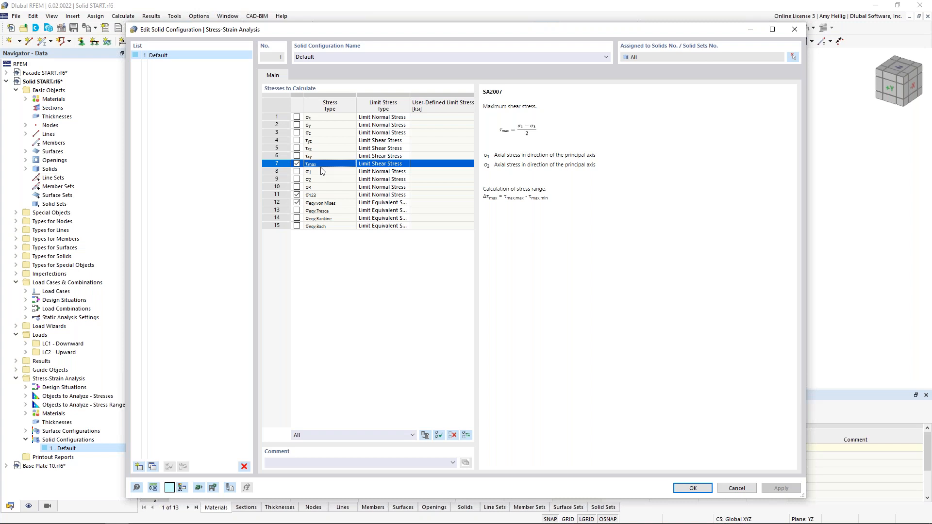
pyautogui.click(327, 194)
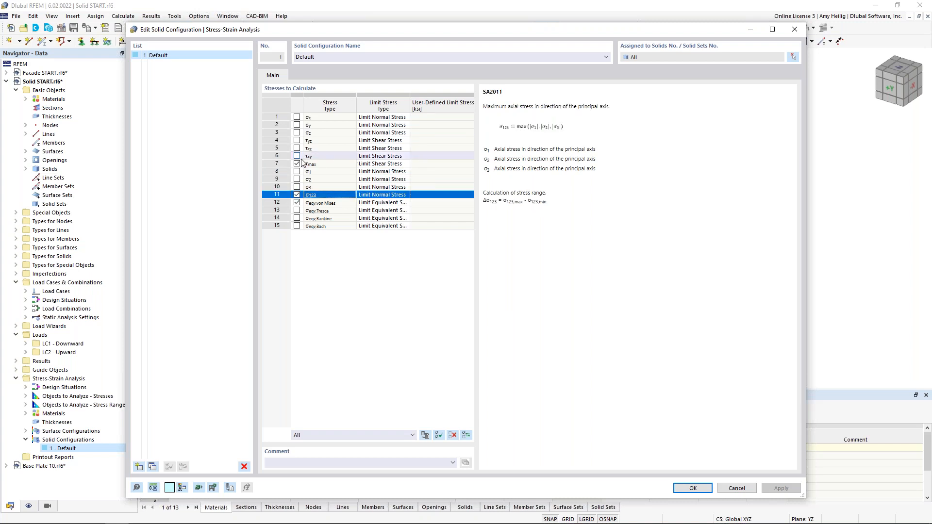
pyautogui.click(297, 164)
pyautogui.click(297, 195)
pyautogui.click(343, 202)
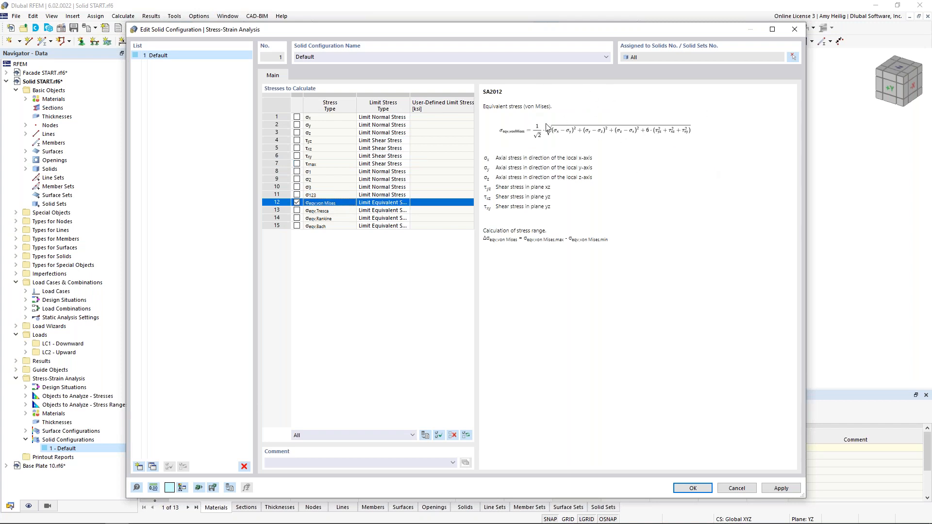
# Step: Review the limit stress type options for the von Mises stress, keep Limit Equivalent Stress, and accept the solid configuration
pyautogui.click(404, 203)
pyautogui.click(405, 202)
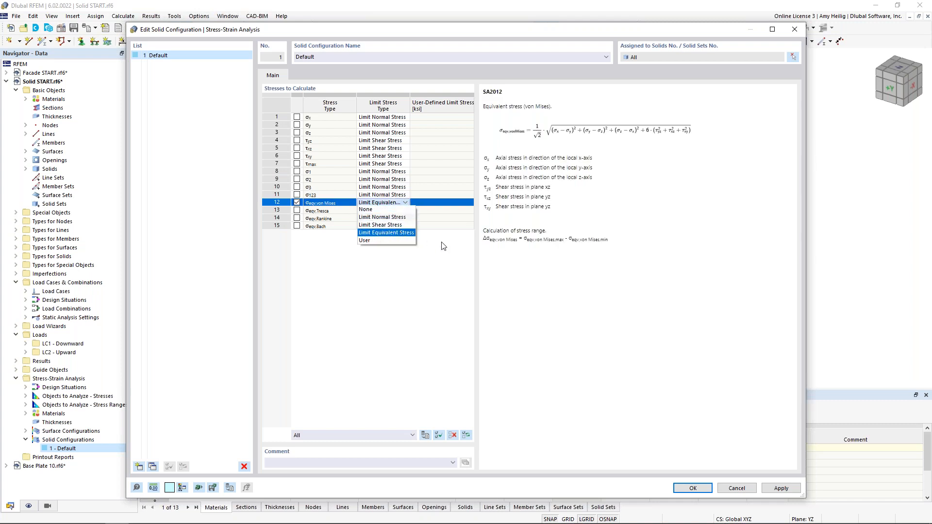
pyautogui.click(456, 253)
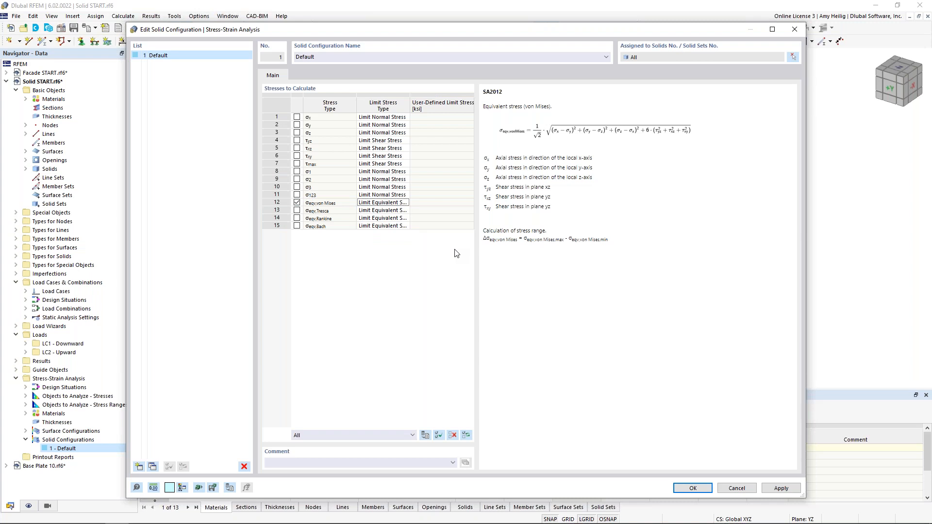
pyautogui.click(690, 488)
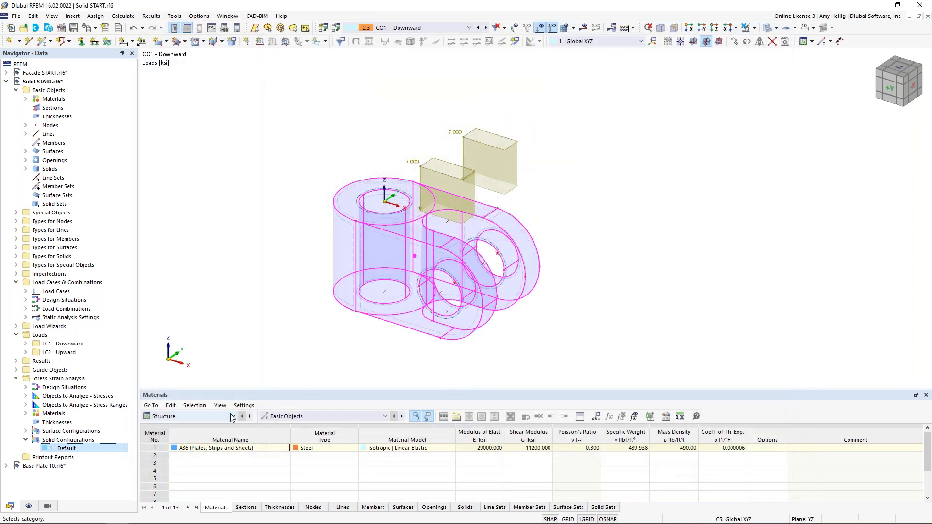
# Step: Display the Stress-Strain Analysis input data in an enlarged table area, and review the design situations to analyze
pyautogui.click(194, 416)
pyautogui.click(214, 463)
pyautogui.moveTo(267, 389); pyautogui.dragTo(267, 293)
pyautogui.click(229, 507)
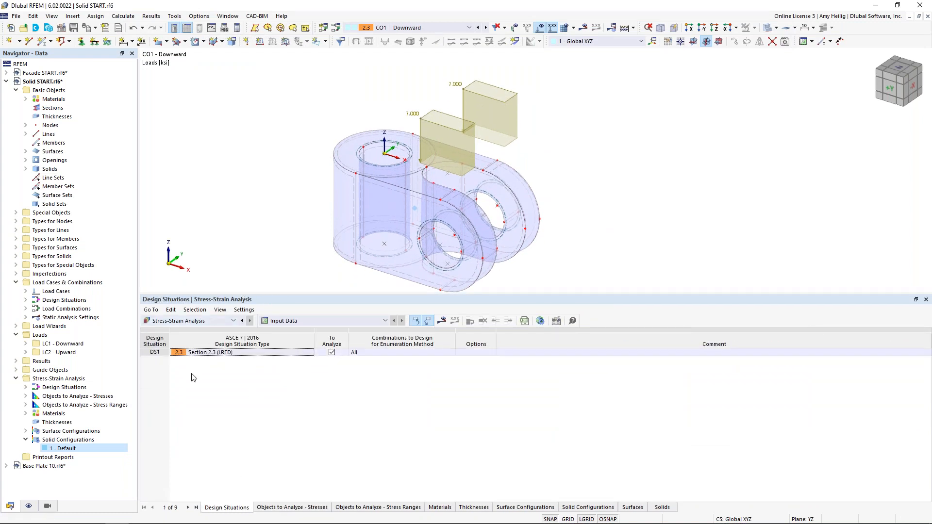
# Step: Exclude all surfaces from the stress analysis and include all solids in the stress range analysis
pyautogui.click(292, 507)
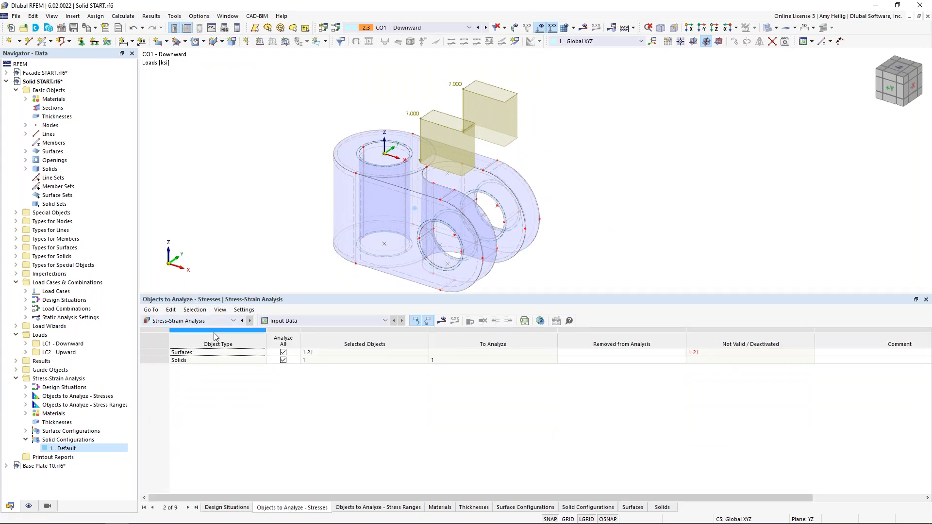
pyautogui.click(283, 353)
pyautogui.click(284, 353)
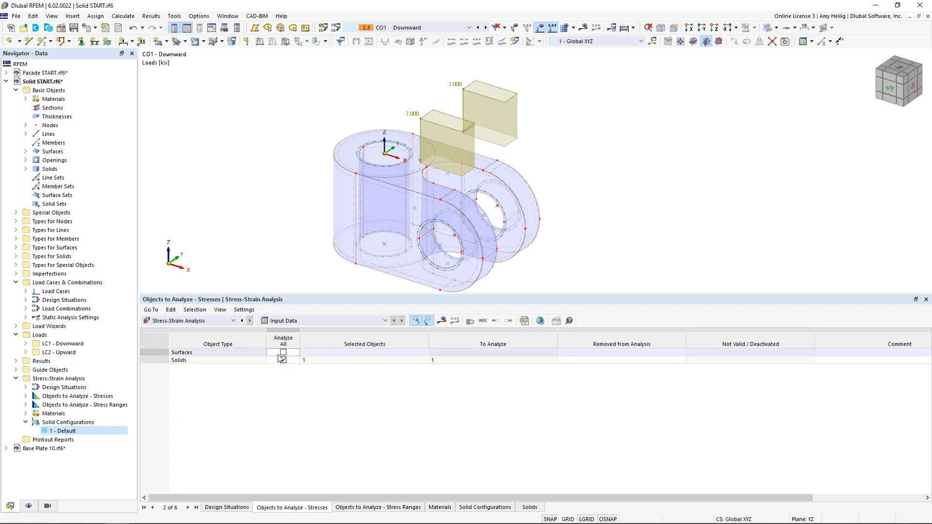
pyautogui.click(381, 507)
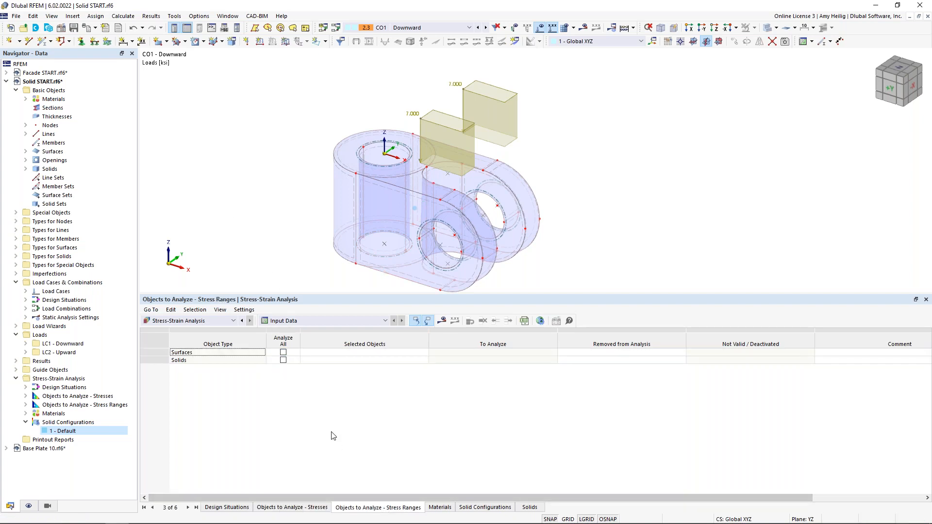
pyautogui.click(283, 359)
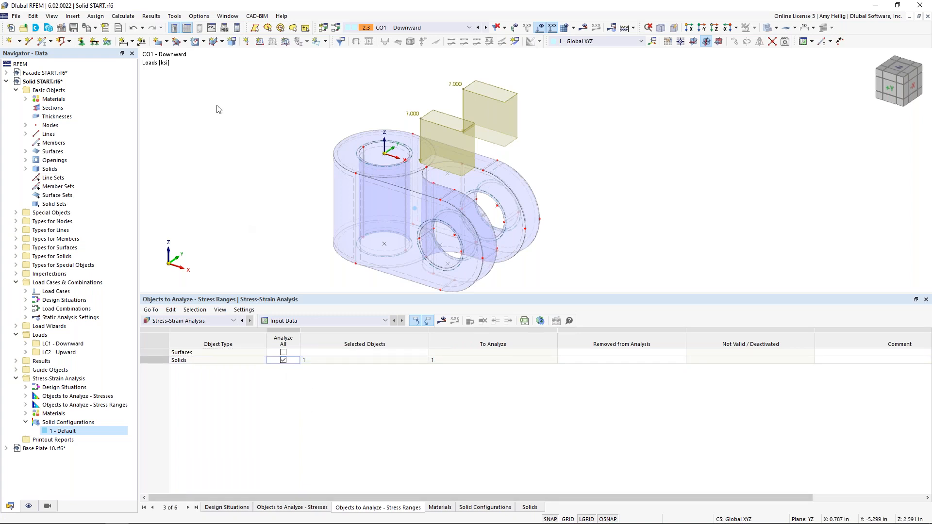
# Step: Run all calculations, and display the solid's von Mises equivalent stresses with the surface contact stresses hidden
pyautogui.click(123, 16)
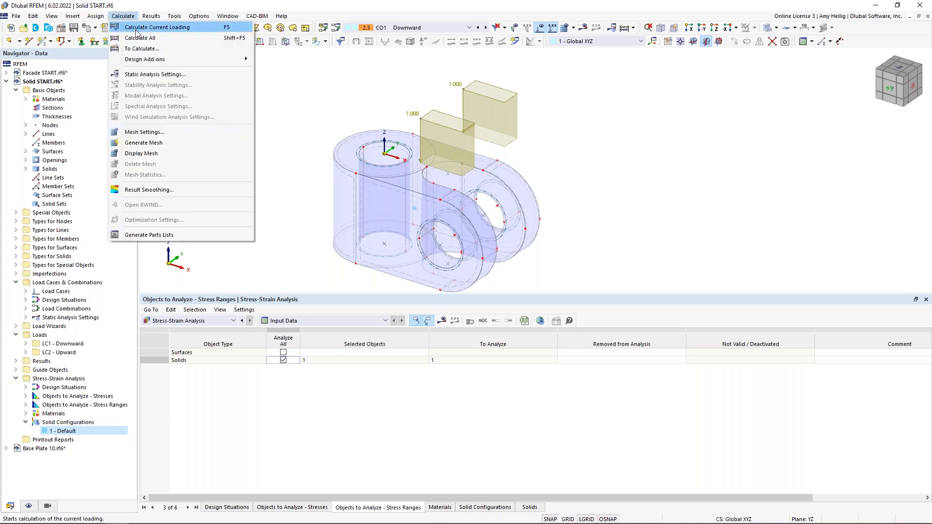
pyautogui.click(130, 35)
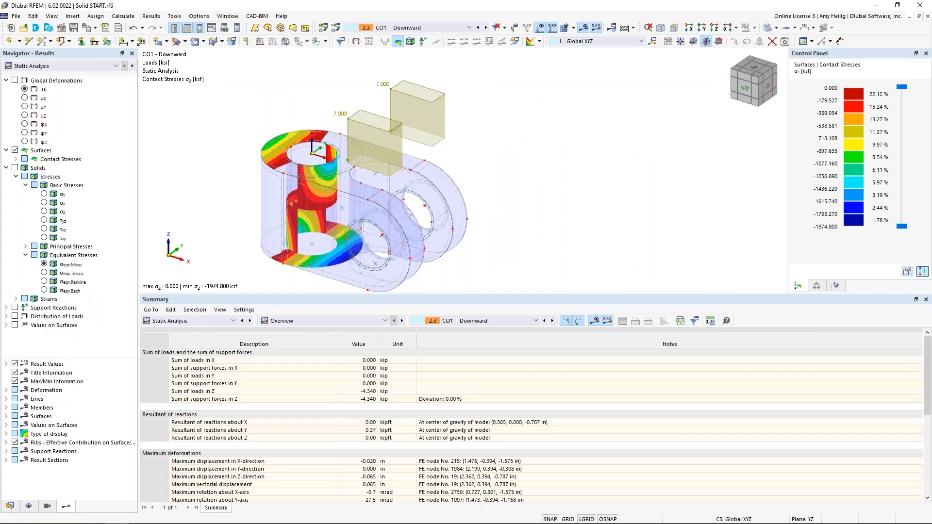
pyautogui.click(15, 168)
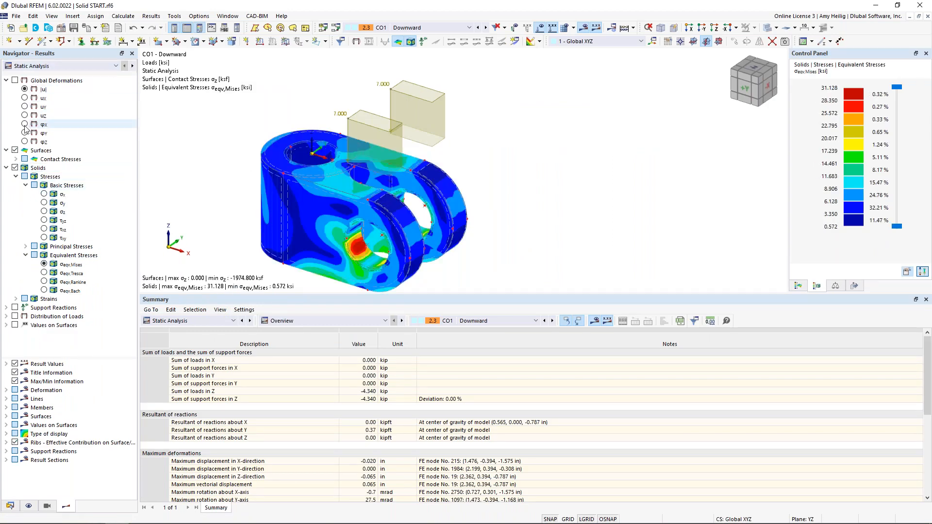
pyautogui.click(15, 150)
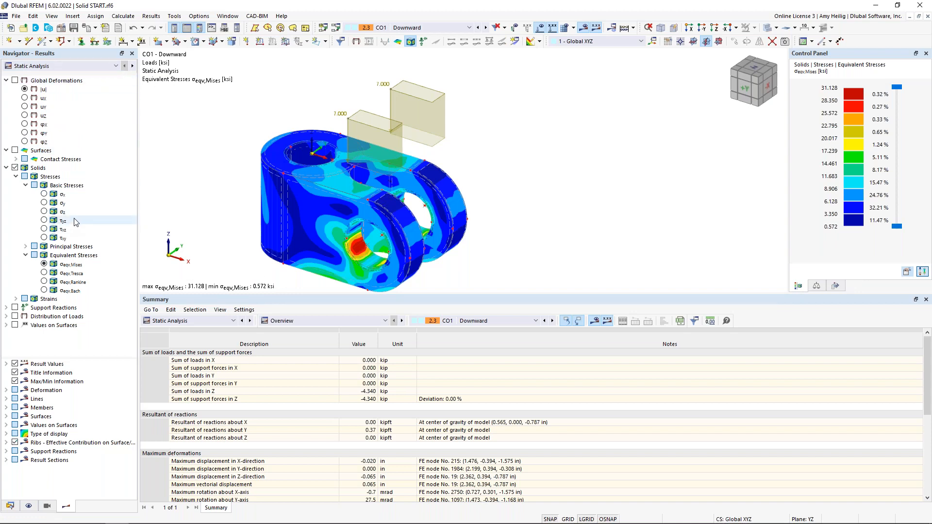
pyautogui.click(4, 80)
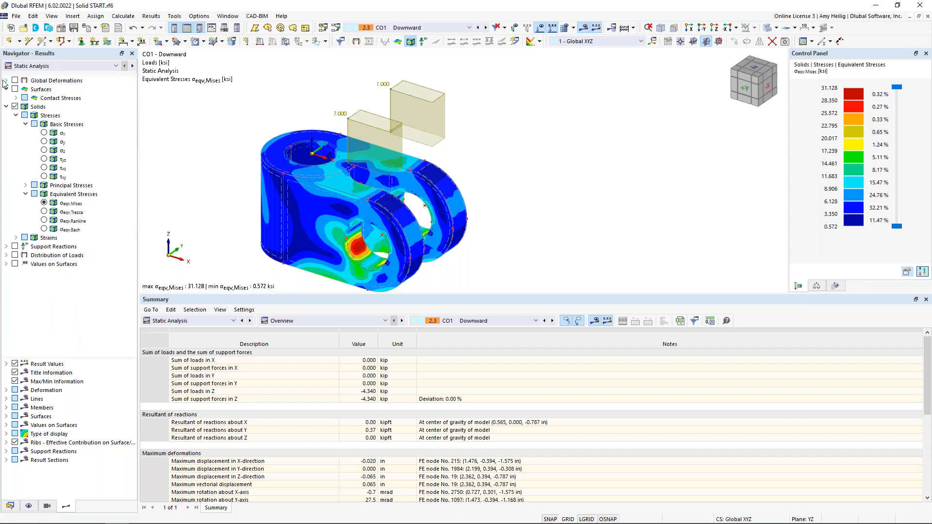
# Step: Inspect the von Mises stress distribution around the lug's hole, and switch to the results of CO2 Upward
pyautogui.moveTo(365, 216); pyautogui.dragTo(450, 212, button='middle')
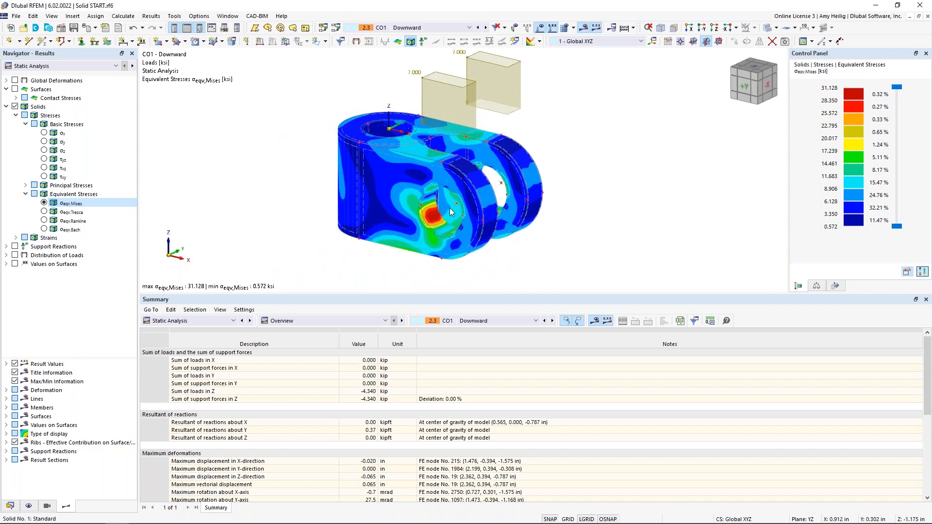
pyautogui.scroll(1, 451, 212)
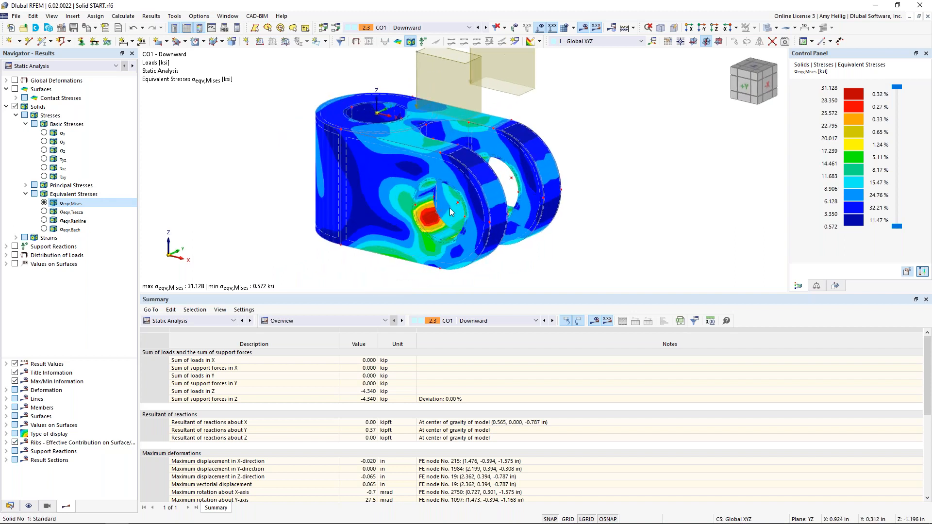
pyautogui.click(486, 29)
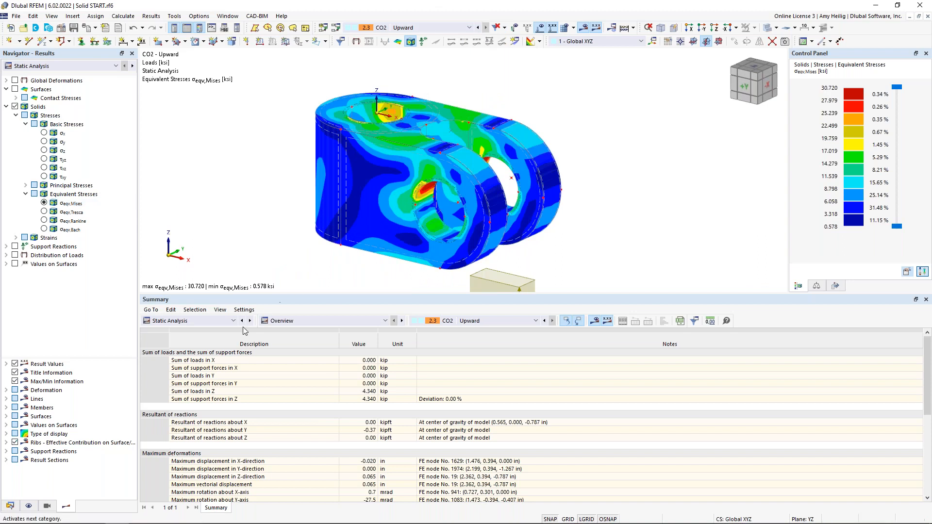
# Step: Review the Stress-Strain Analysis results table for stresses by solid, and switch it to Stress Ranges on Solids
pyautogui.click(214, 322)
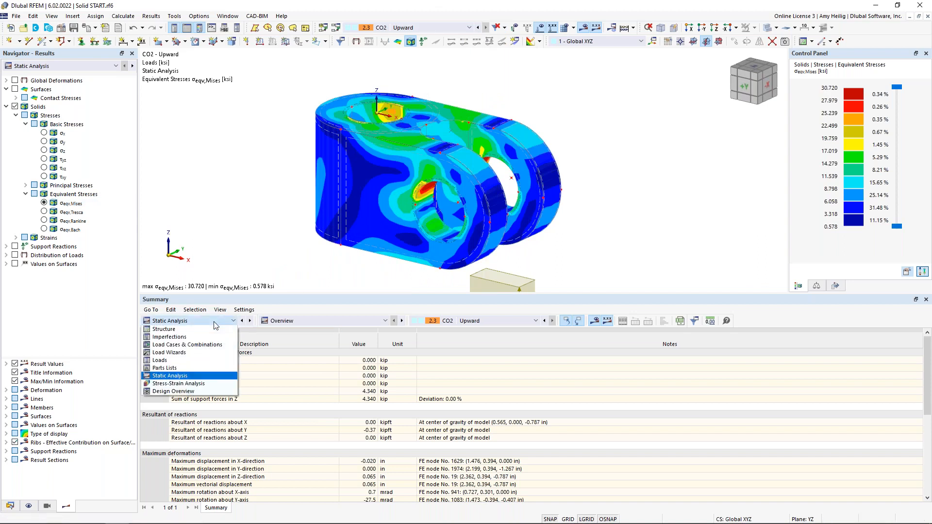
pyautogui.click(201, 385)
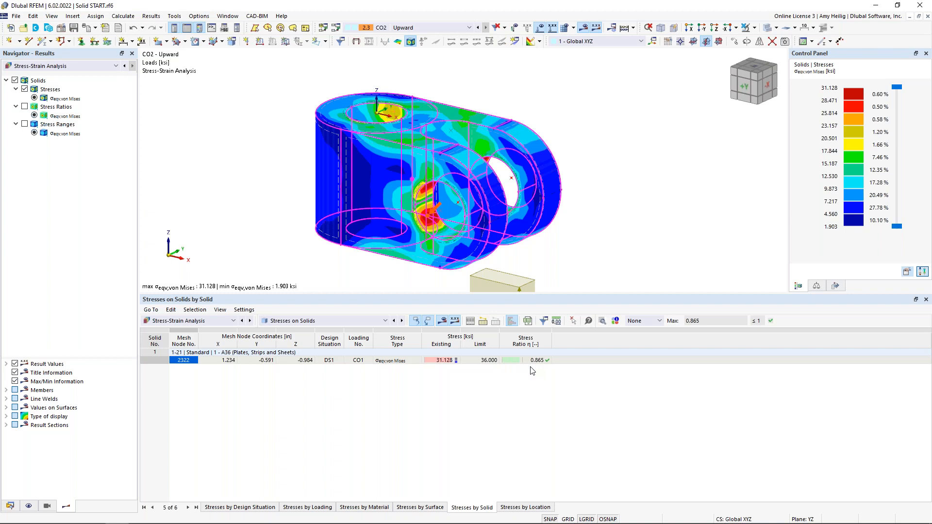
pyautogui.click(322, 322)
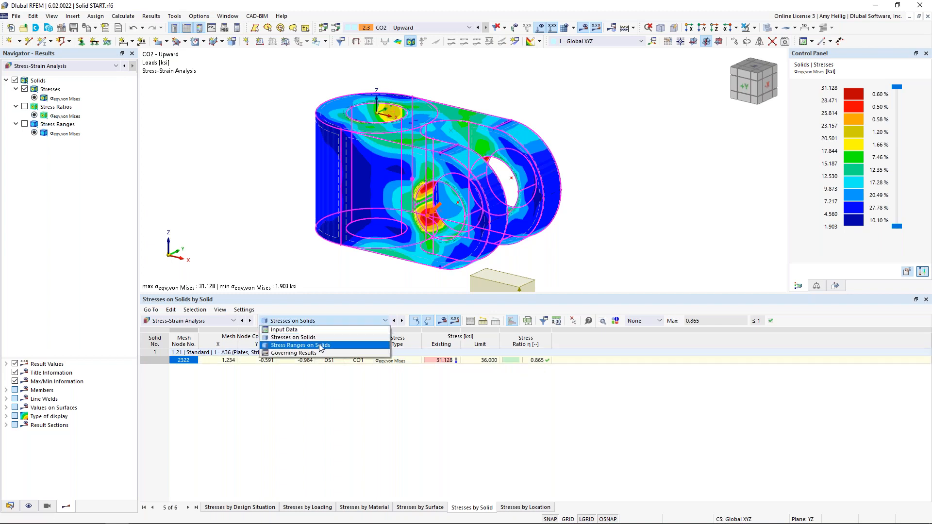
pyautogui.click(320, 346)
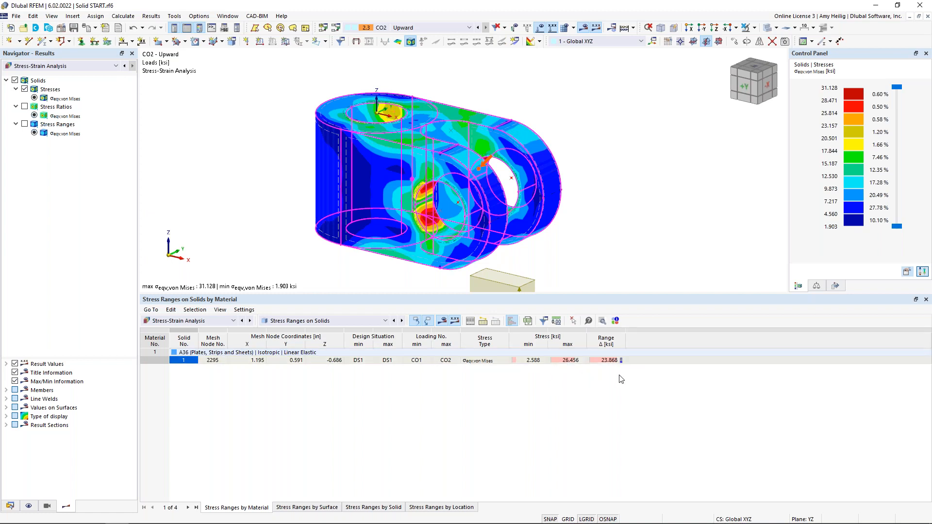
# Step: Enlarge the graphics area above the stress range table and hide the loads on the lug
pyautogui.moveTo(605, 295); pyautogui.dragTo(606, 342)
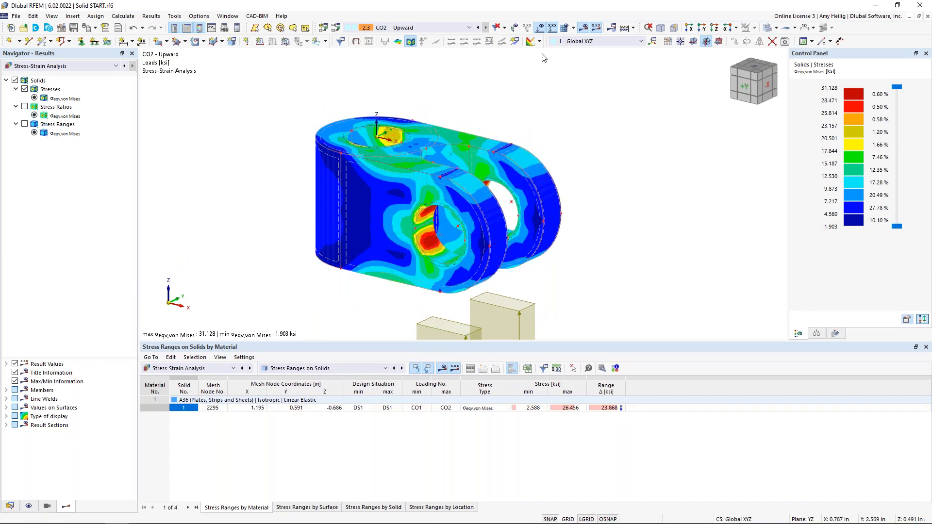
pyautogui.click(540, 28)
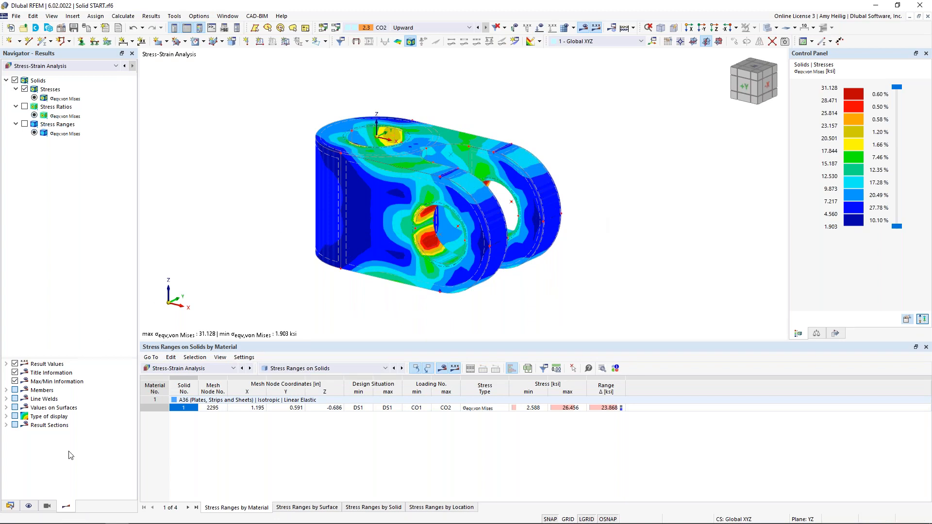
# Step: Create a new clipping plane under the guide objects and set its type to Offset XYZ
pyautogui.click(10, 506)
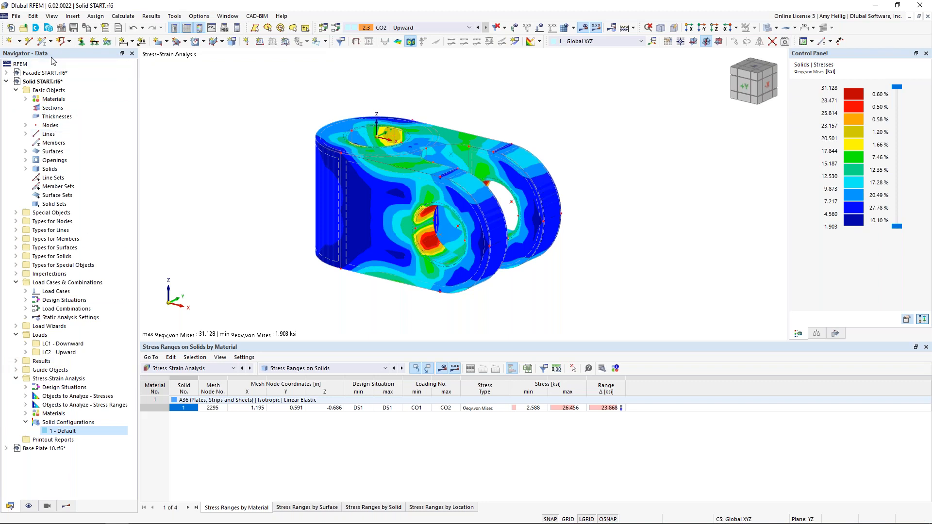
pyautogui.click(16, 370)
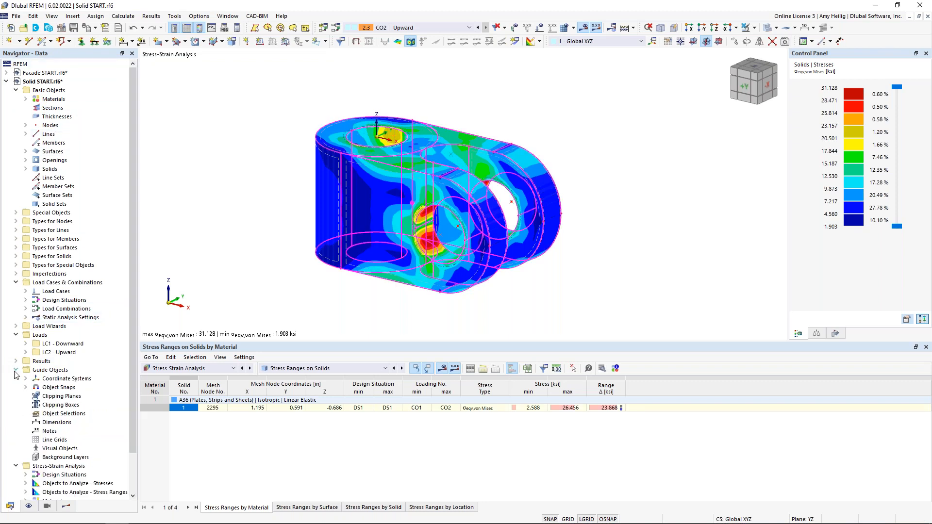
pyautogui.click(78, 399)
pyautogui.doubleClick(77, 398)
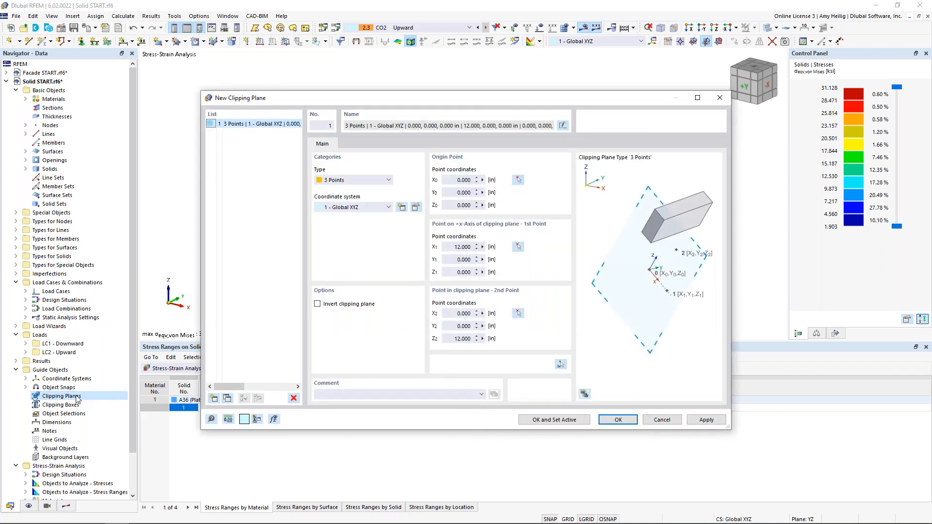
pyautogui.click(341, 182)
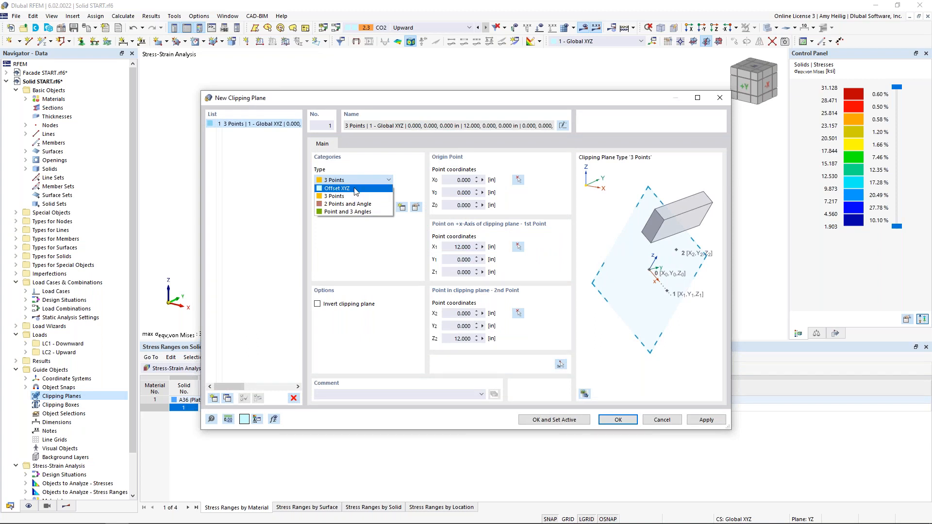
pyautogui.click(355, 189)
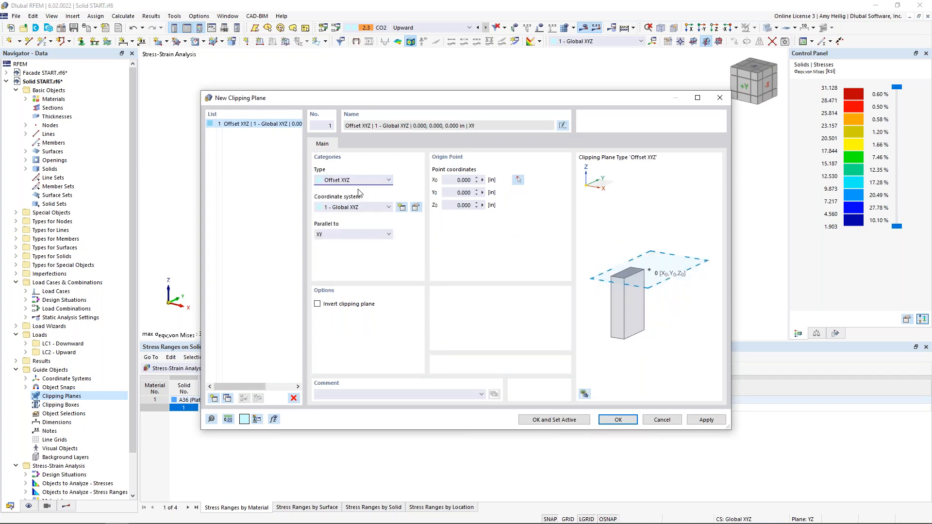
# Step: Make the clipping plane parallel to YZ with its origin at the upper hole's node at X 0.394 in, and set it active
pyautogui.click(339, 235)
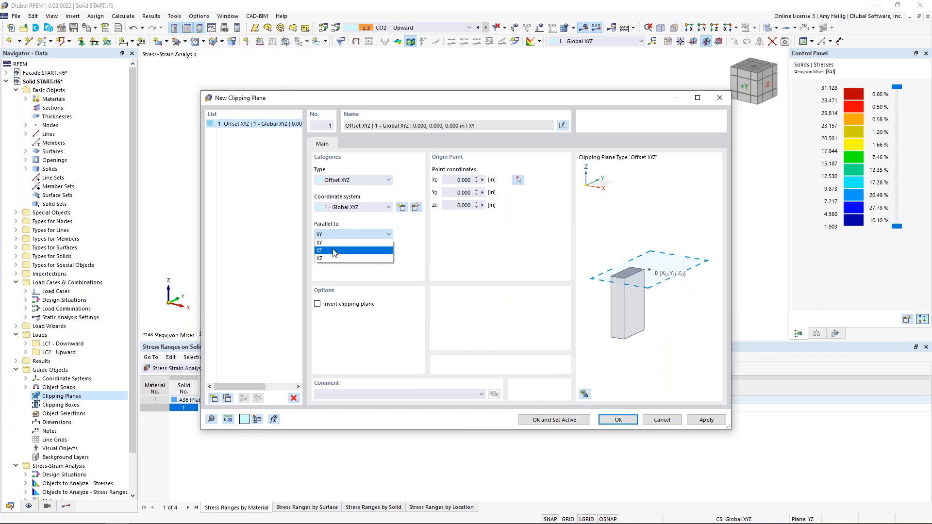
pyautogui.click(335, 251)
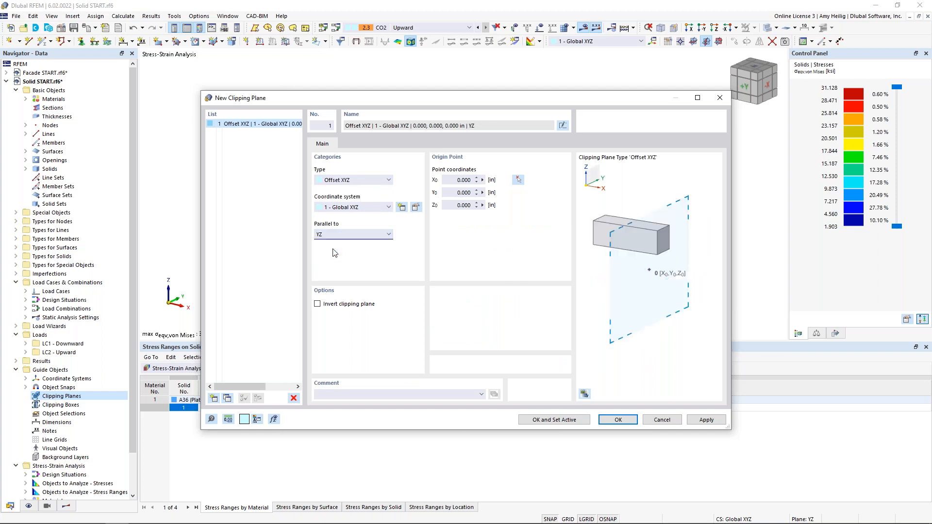
pyautogui.click(517, 180)
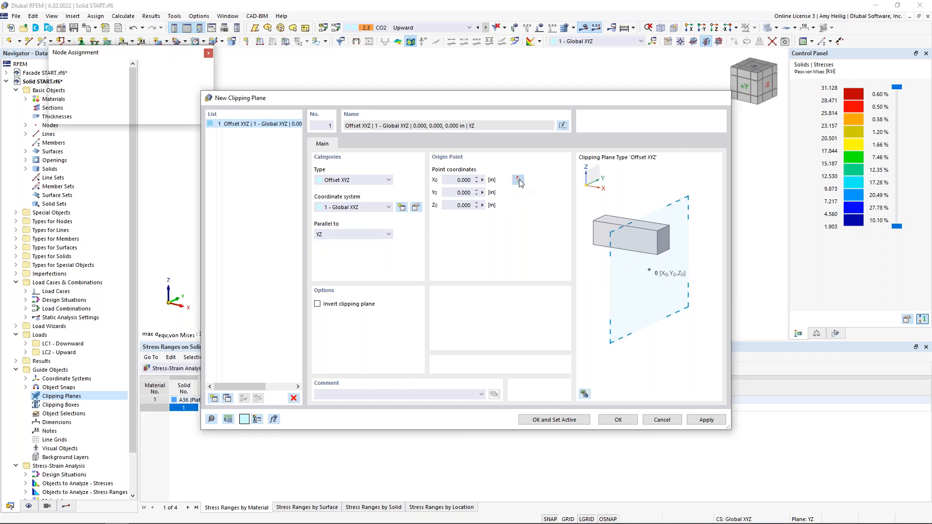
pyautogui.click(401, 141)
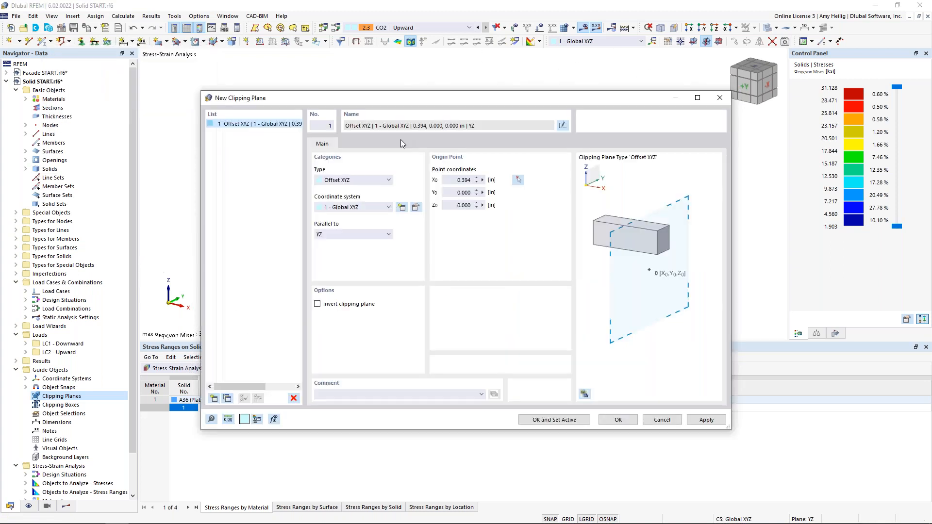
pyautogui.click(546, 419)
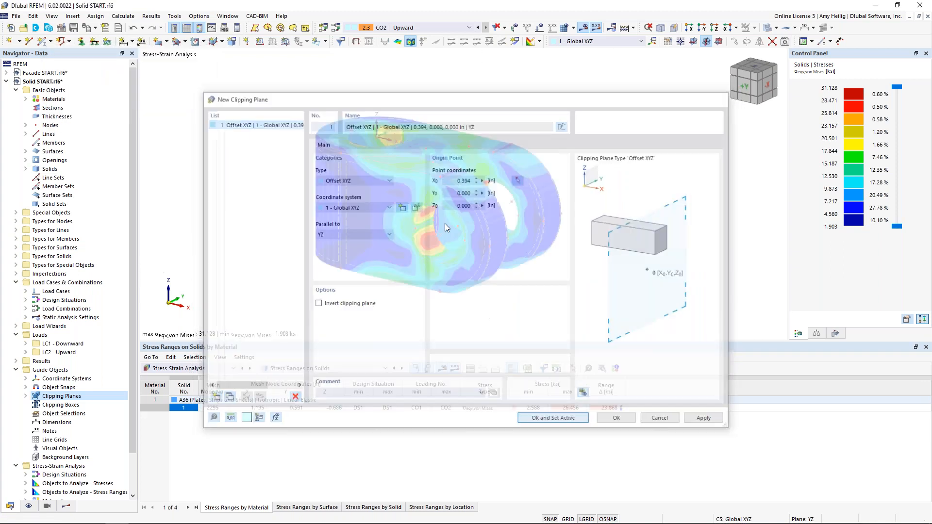
# Step: Switch the displayed results to the static analysis von Mises equivalent stresses and view the lug's cut face
pyautogui.click(68, 506)
pyautogui.click(57, 69)
pyautogui.click(53, 75)
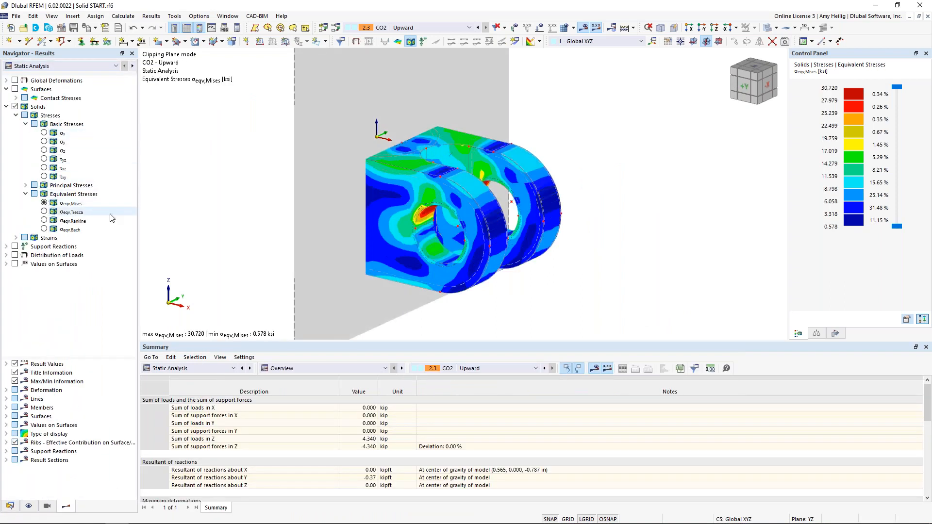
pyautogui.keyDown('ctrl'); pyautogui.moveTo(280, 253); pyautogui.dragTo(554, 205, button='middle'); pyautogui.keyUp('ctrl')
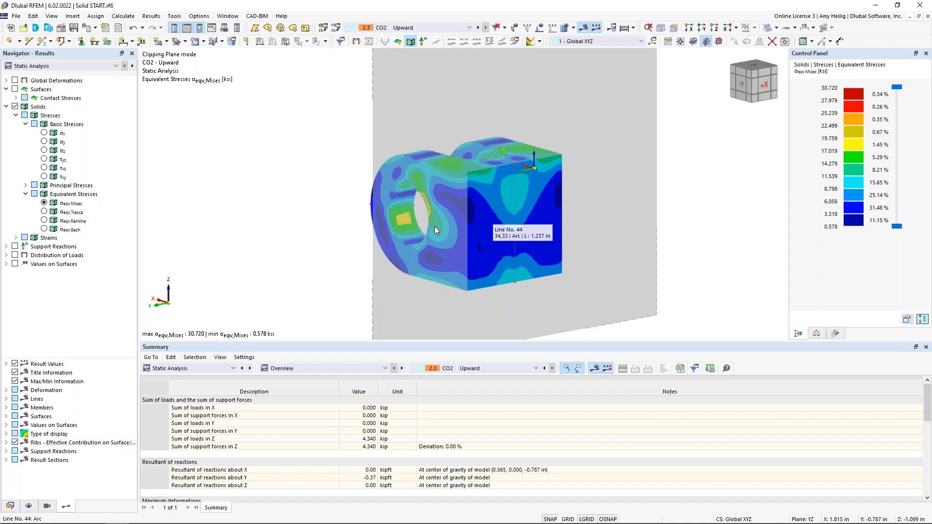
# Step: Invert the YZ clipping plane to view the cut face of the lug's other part, and turn the plane off
pyautogui.click(10, 506)
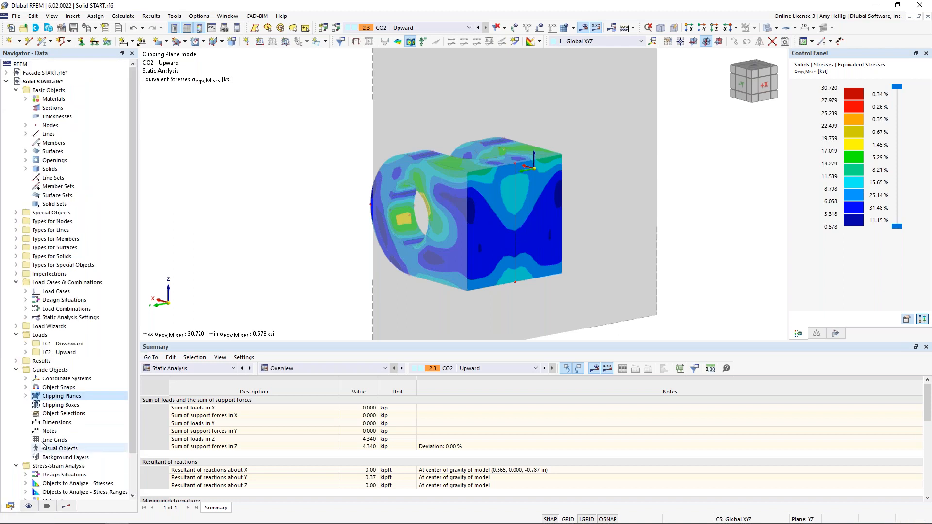
pyautogui.click(27, 396)
pyautogui.doubleClick(57, 406)
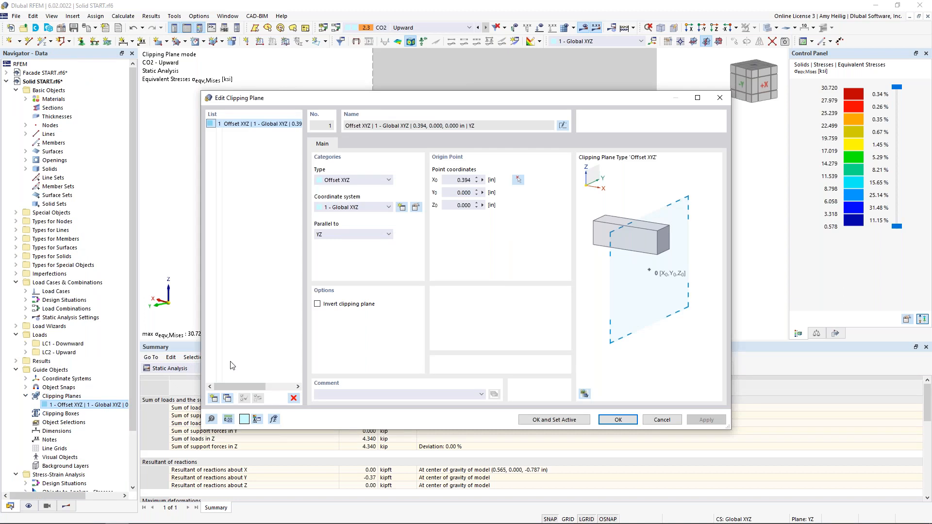
pyautogui.click(318, 305)
pyautogui.click(554, 419)
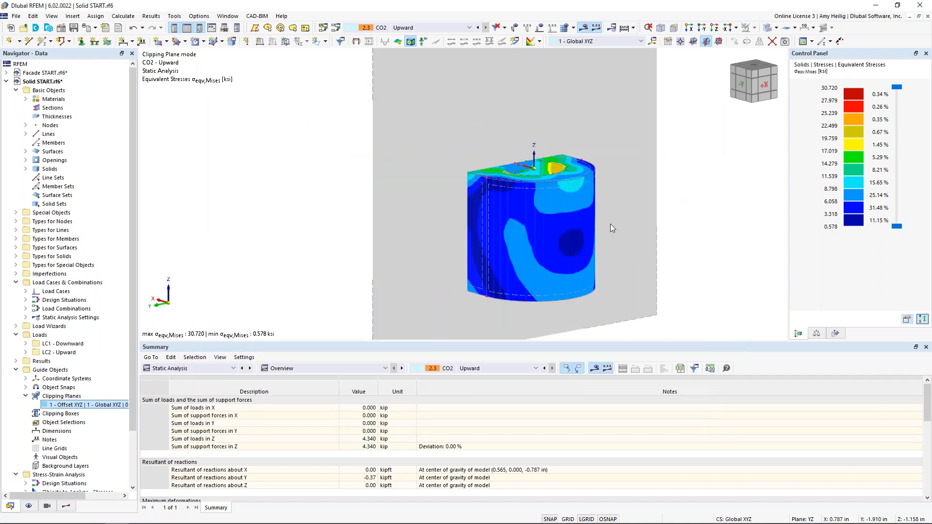
pyautogui.keyDown('ctrl'); pyautogui.moveTo(630, 230); pyautogui.dragTo(308, 219, button='middle'); pyautogui.keyUp('ctrl')
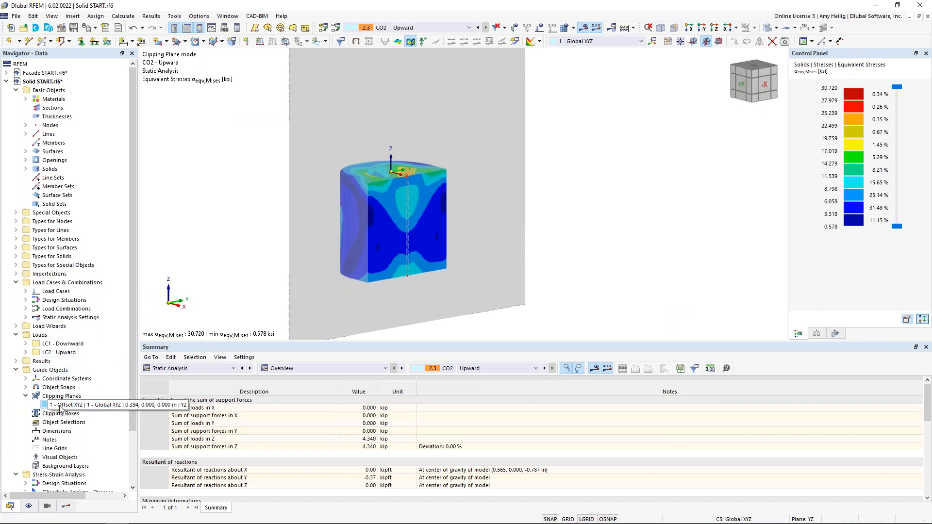
pyautogui.rightClick(60, 406)
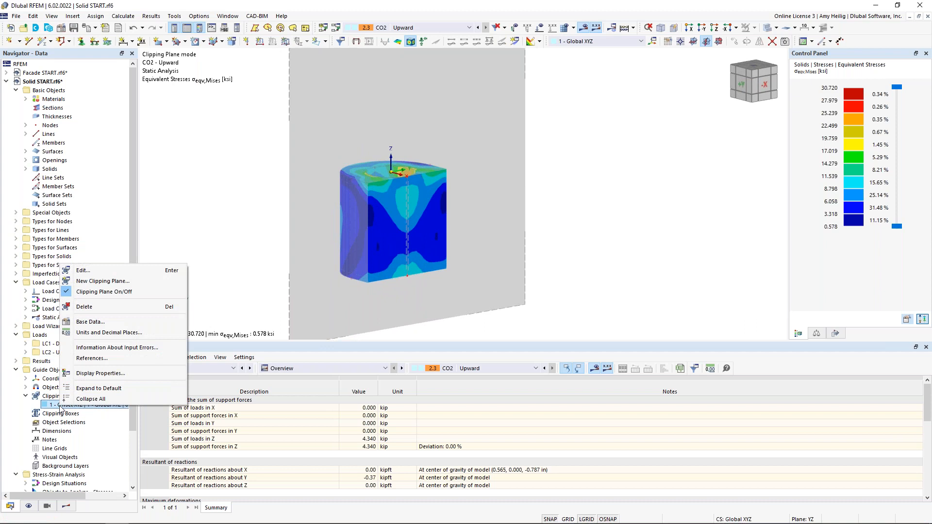
pyautogui.click(110, 293)
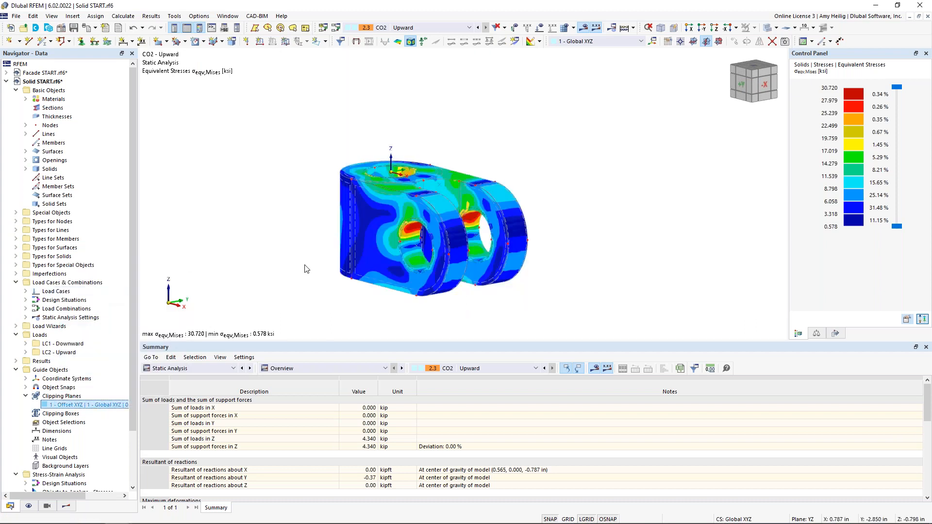
# Step: Create a new clipping box with its origin at the upper hole's node at X 0.394 in
pyautogui.click(60, 414)
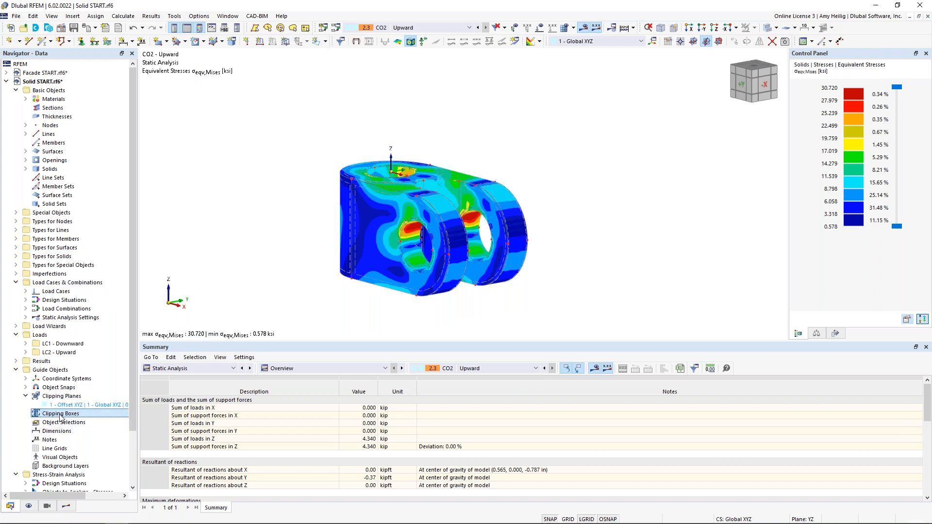
pyautogui.doubleClick(60, 415)
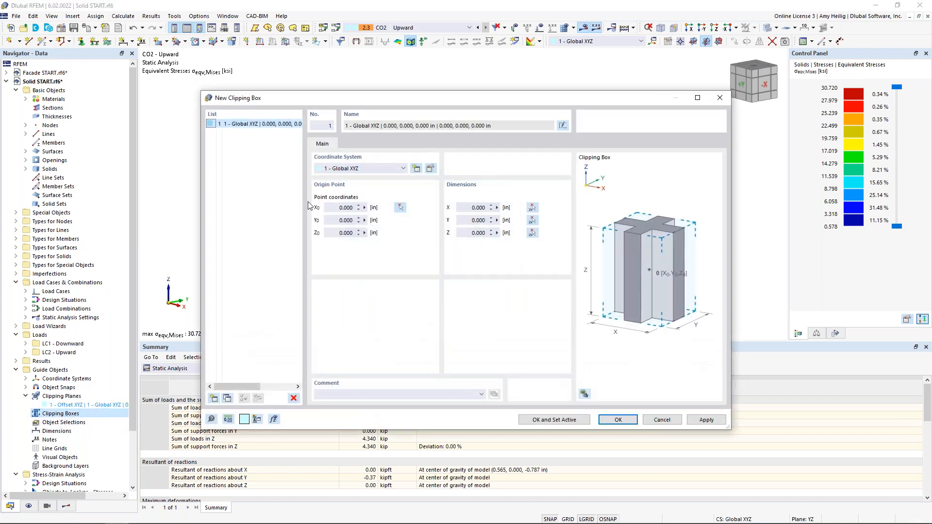
pyautogui.click(400, 207)
pyautogui.click(407, 176)
# Step: Set the clipping box dimensions to X 1, Y 1 and Z 6 in, and activate it to view the clipped stresses
pyautogui.click(470, 208)
pyautogui.write('1')
pyautogui.press('Tab')
pyautogui.write('1')
pyautogui.press('Tab')
pyautogui.write('6')
pyautogui.press('Tab')
pyautogui.click(573, 420)
pyautogui.keyDown('ctrl'); pyautogui.moveTo(489, 270); pyautogui.dragTo(395, 217, button='middle'); pyautogui.keyUp('ctrl')
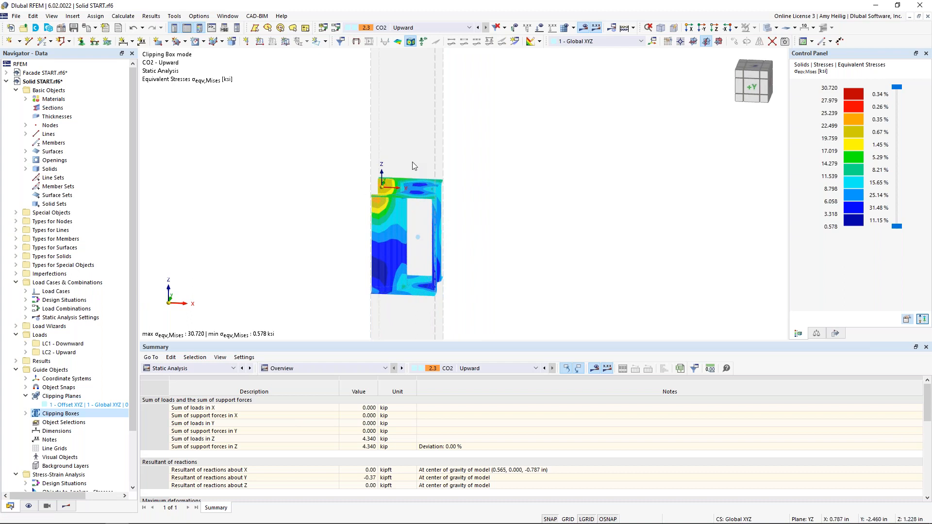
# Step: Turn the clipping box off and show the whole lug enlarged in an isometric-like view
pyautogui.click(26, 413)
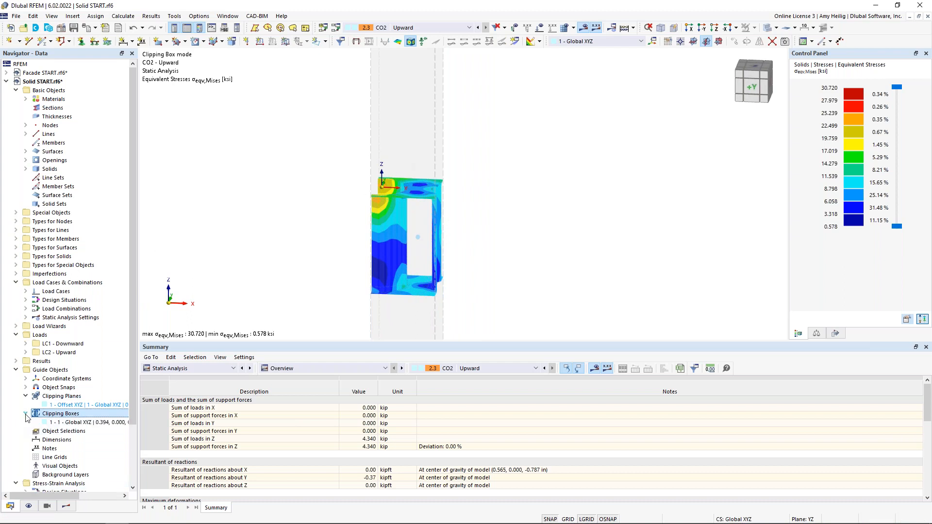
pyautogui.rightClick(57, 427)
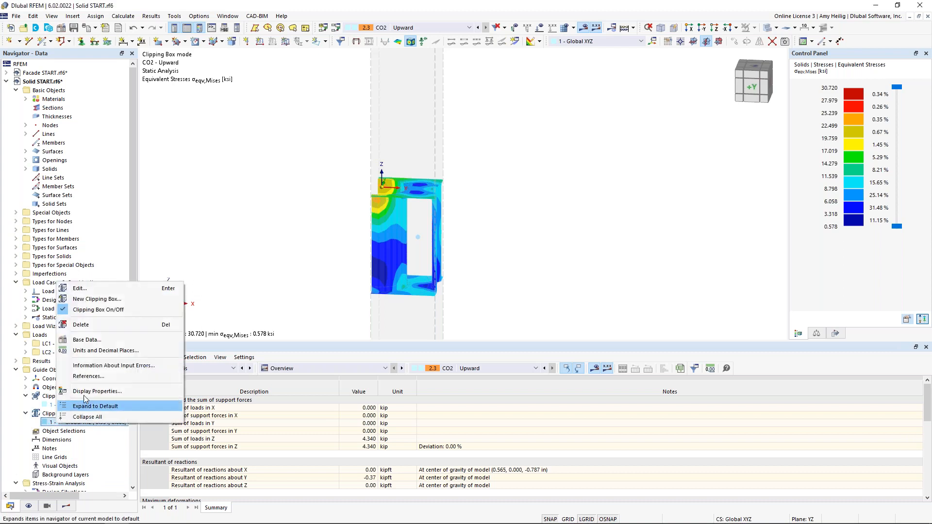
pyautogui.click(99, 310)
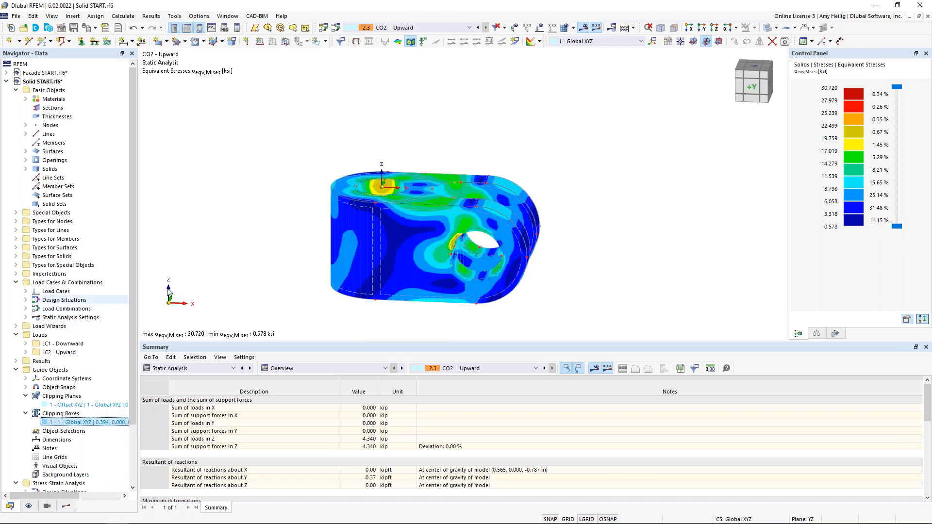
pyautogui.keyDown('ctrl'); pyautogui.moveTo(559, 174); pyautogui.dragTo(542, 185, button='middle'); pyautogui.keyUp('ctrl')
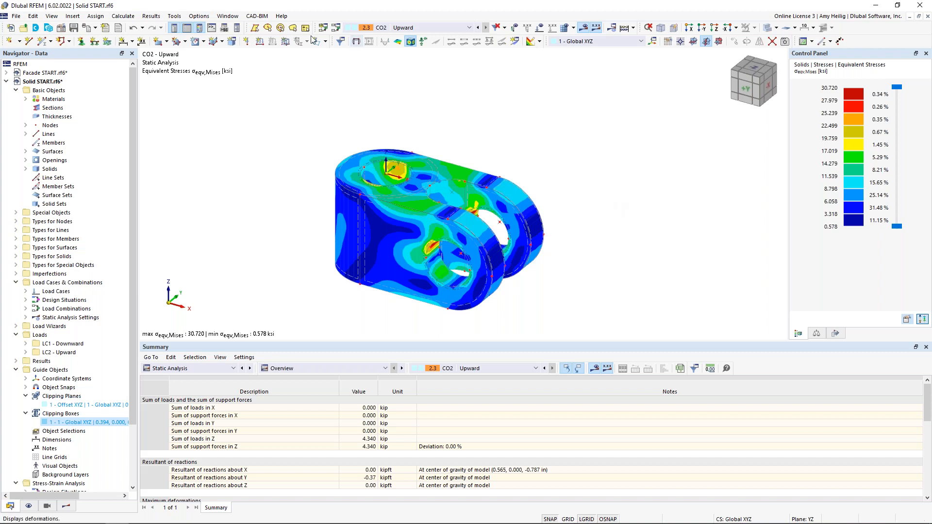
pyautogui.moveTo(303, 199); pyautogui.dragTo(318, 184, button='middle')
pyautogui.scroll(1, 318, 184)
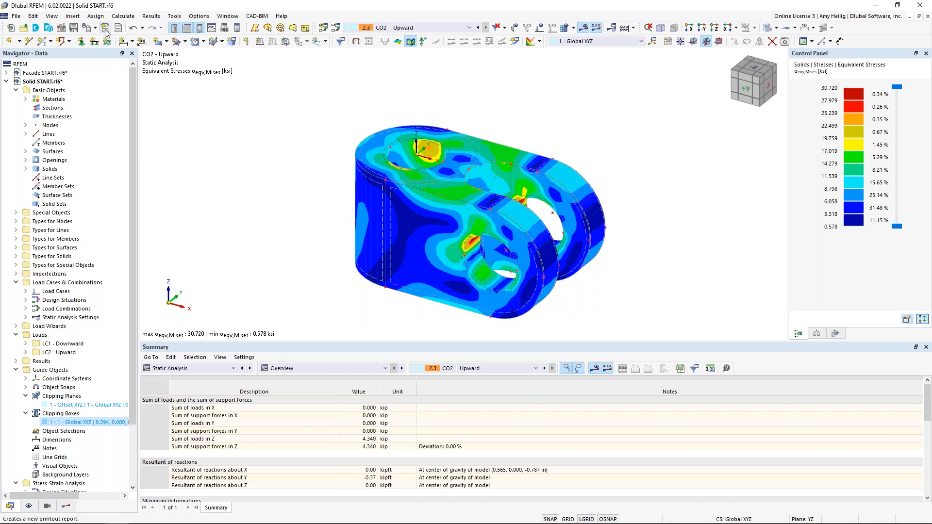
# Step: Start a new printout report and look through its available report items down to the stress analysis results
pyautogui.scroll(-3, 68, 328)
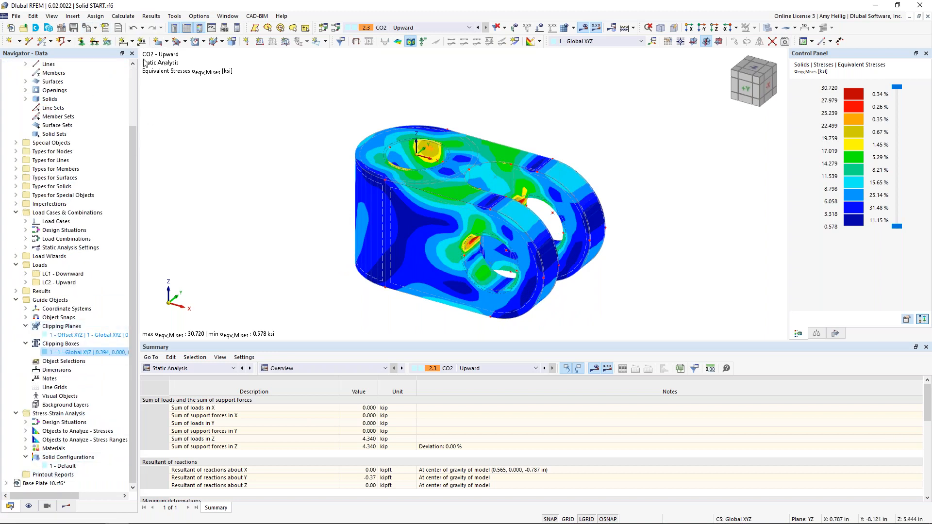
pyautogui.click(106, 29)
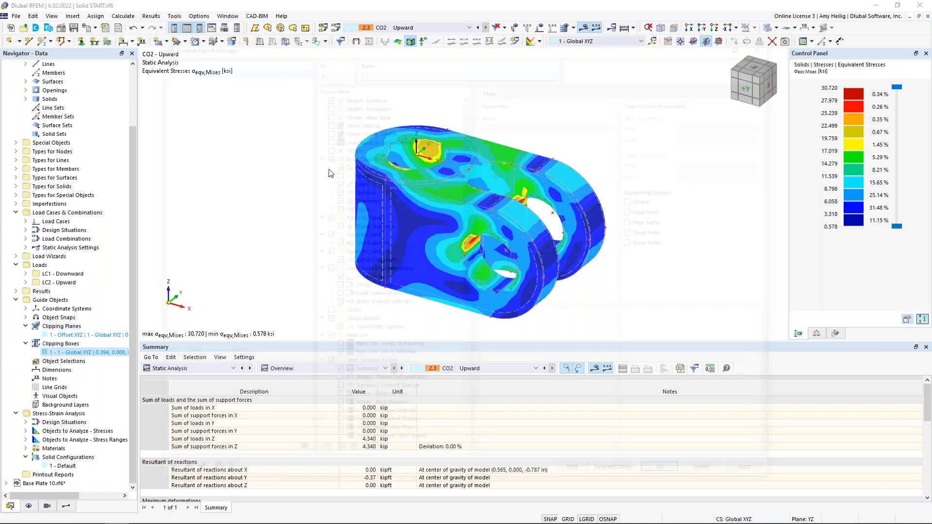
pyautogui.scroll(-9, 398, 168)
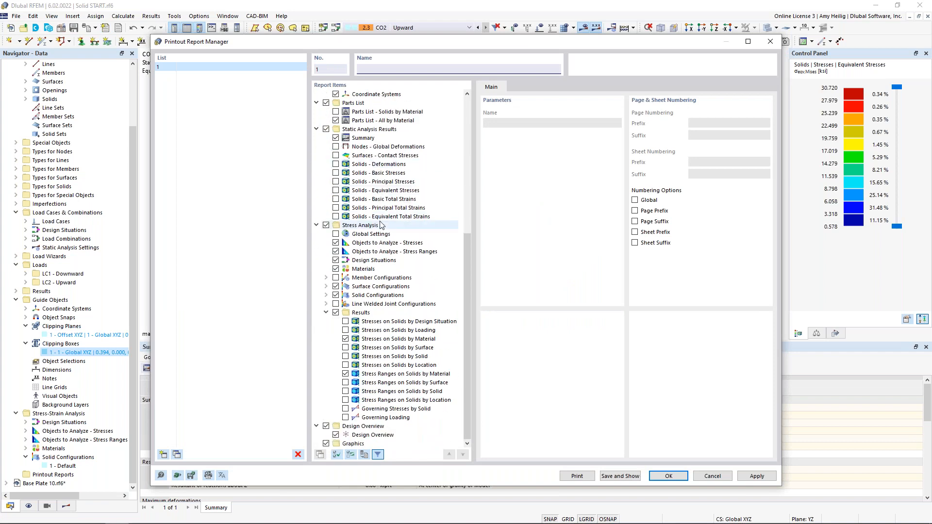
# Step: Review the printout report templates, including Stress-Strain Analysis, and leave them without applying one
pyautogui.click(177, 476)
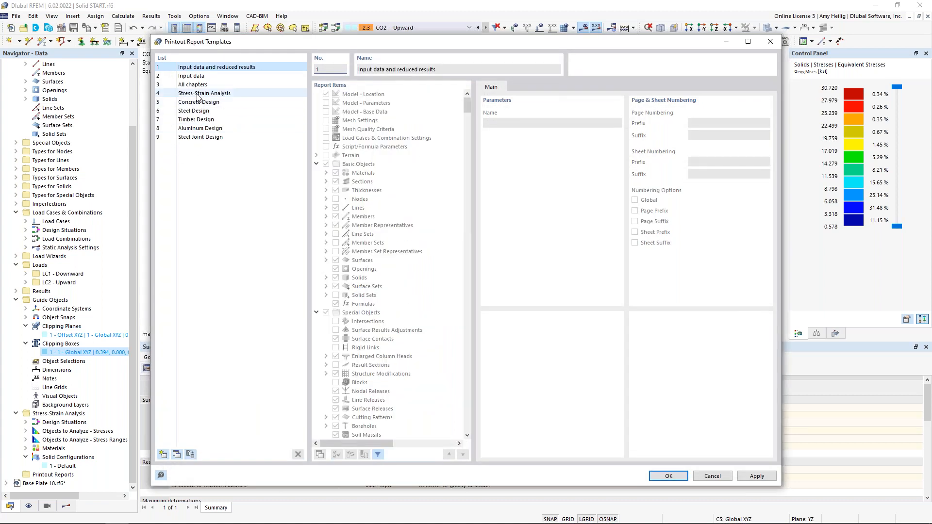
pyautogui.click(199, 93)
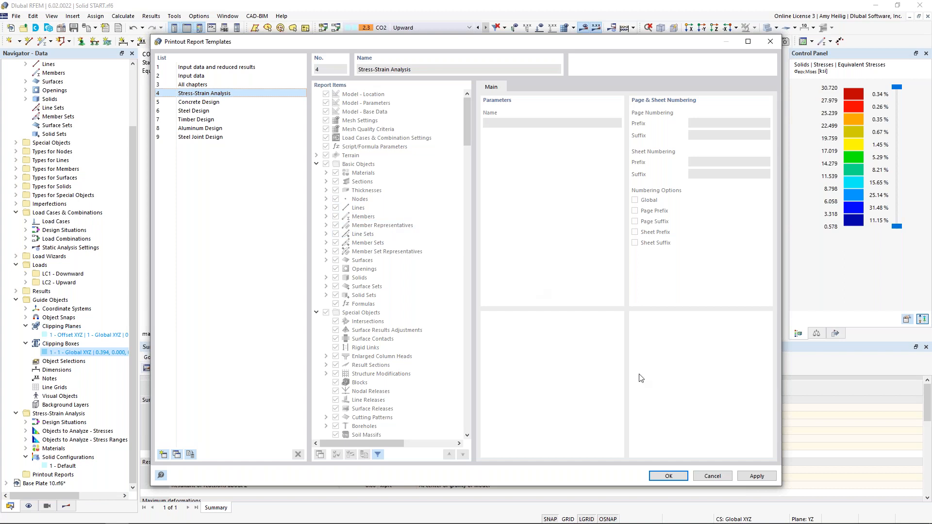
pyautogui.click(712, 476)
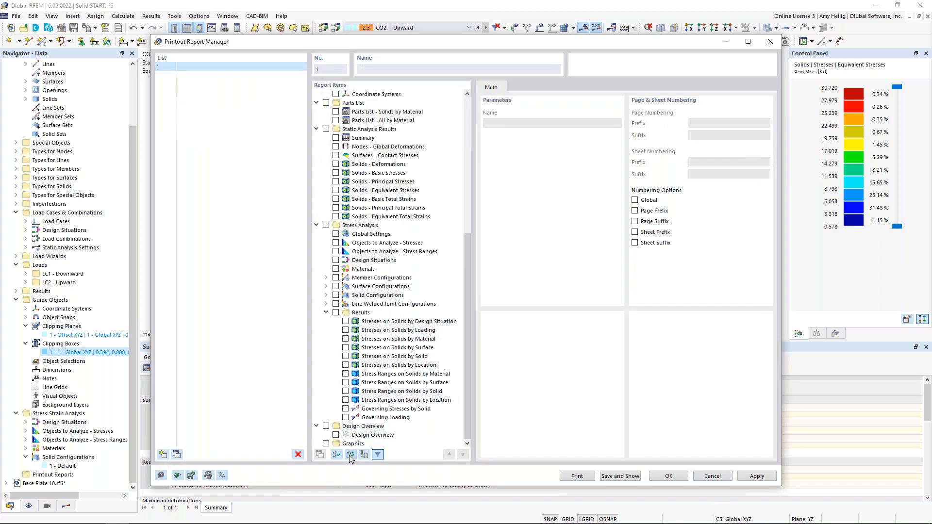
# Step: Collapse the report items and include Solids with their Analytical Info under Basic Objects in the report
pyautogui.rightClick(372, 131)
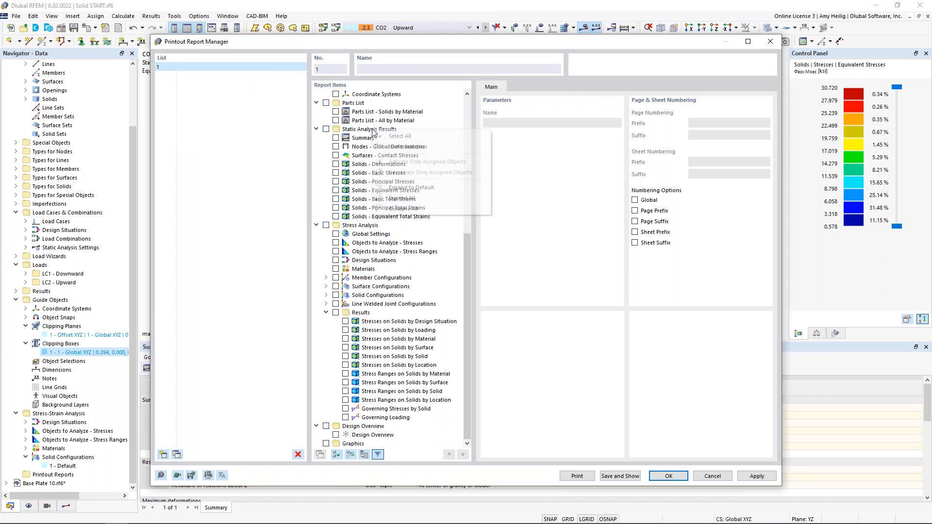
pyautogui.click(402, 209)
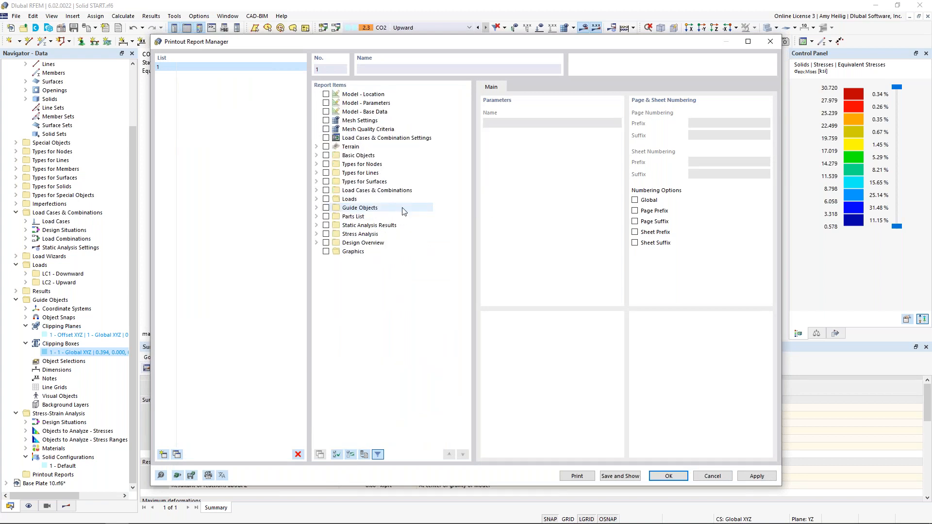
pyautogui.click(316, 156)
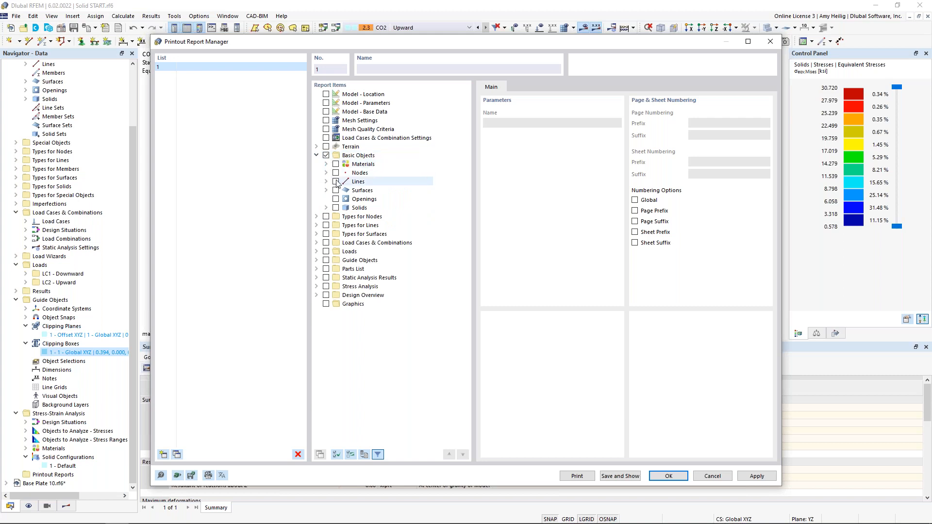
pyautogui.click(326, 208)
pyautogui.click(336, 208)
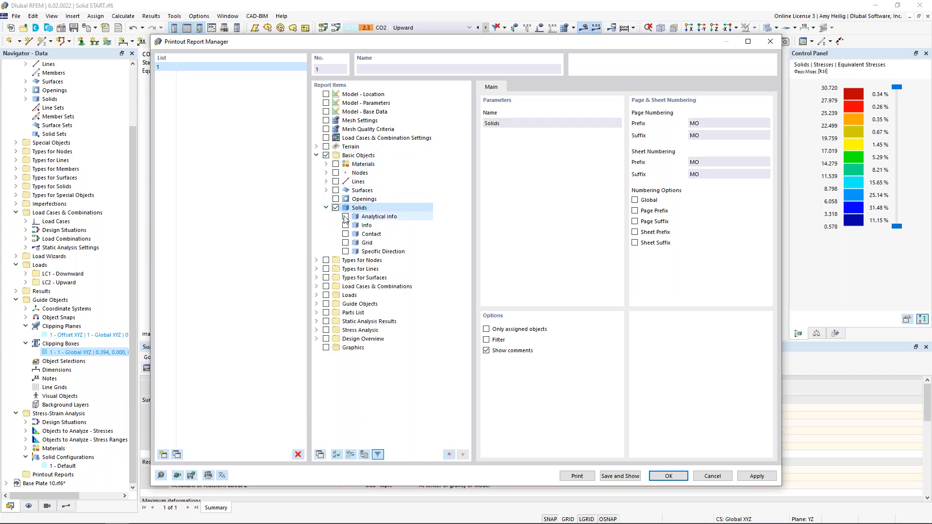
# Step: Include the stress analysis Global Settings, Objects to Analyze for stresses and stress ranges, Design Situations and Materials in the report
pyautogui.click(317, 331)
pyautogui.click(335, 339)
pyautogui.click(335, 348)
pyautogui.click(335, 356)
pyautogui.click(335, 374)
# Step: Include the Stresses on Solids by Solid and Stress Ranges on Solids by Solid results, and save and show the report
pyautogui.click(326, 417)
pyautogui.scroll(-4, 366, 389)
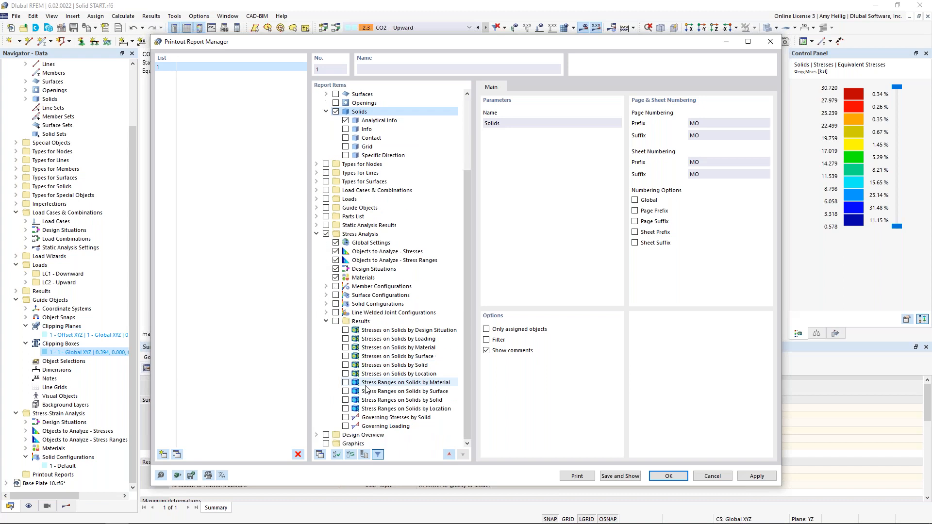
pyautogui.click(336, 321)
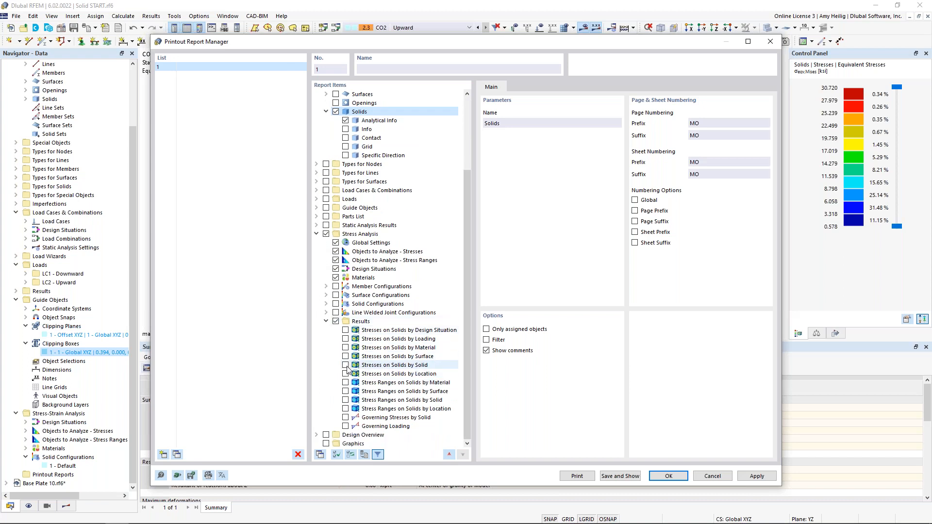
pyautogui.click(344, 401)
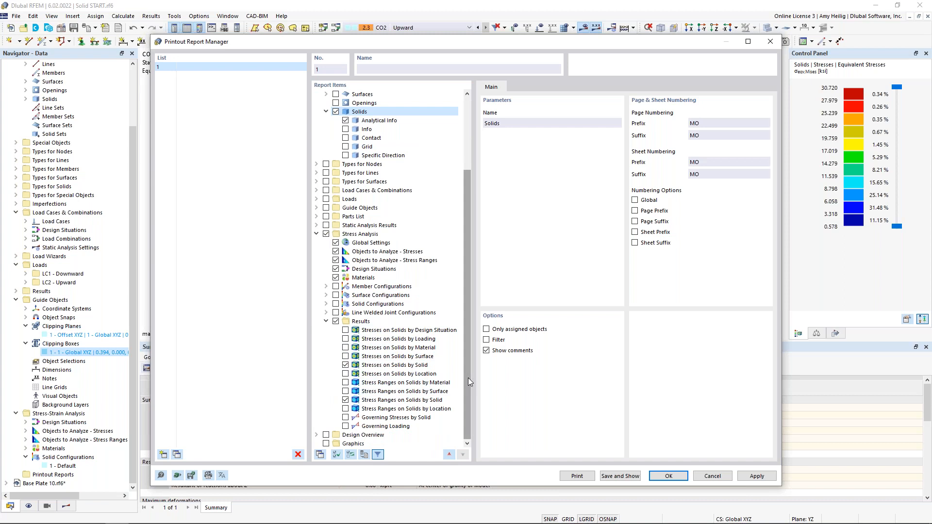
pyautogui.click(617, 476)
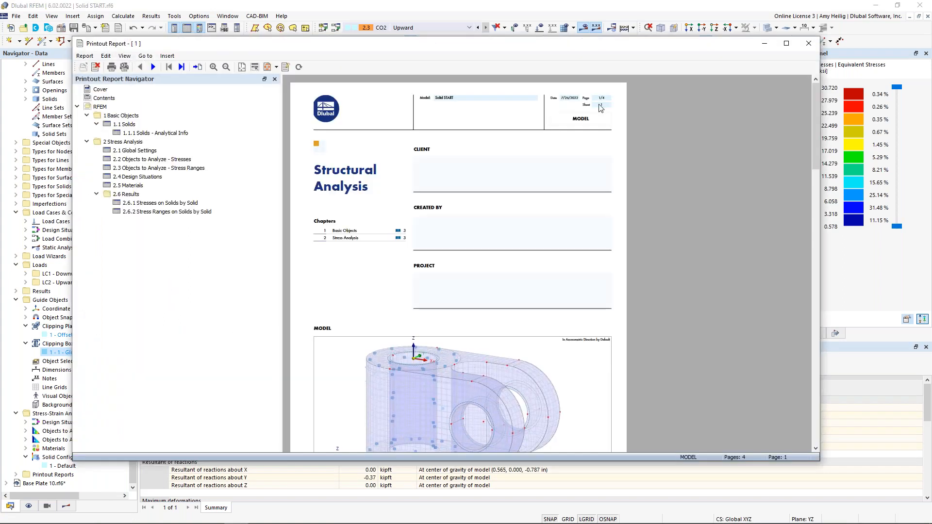
# Step: Review the printout report from the cover page to the stress and stress range tables, and move its window aside
pyautogui.keyDown('ctrl'); pyautogui.scroll(1, 386, 236); pyautogui.keyUp('ctrl')
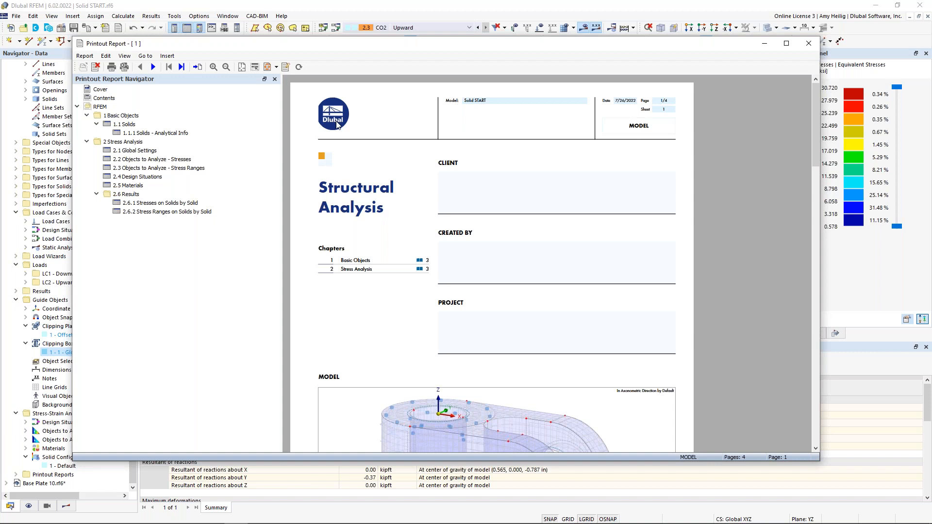
pyautogui.scroll(-3, 505, 223)
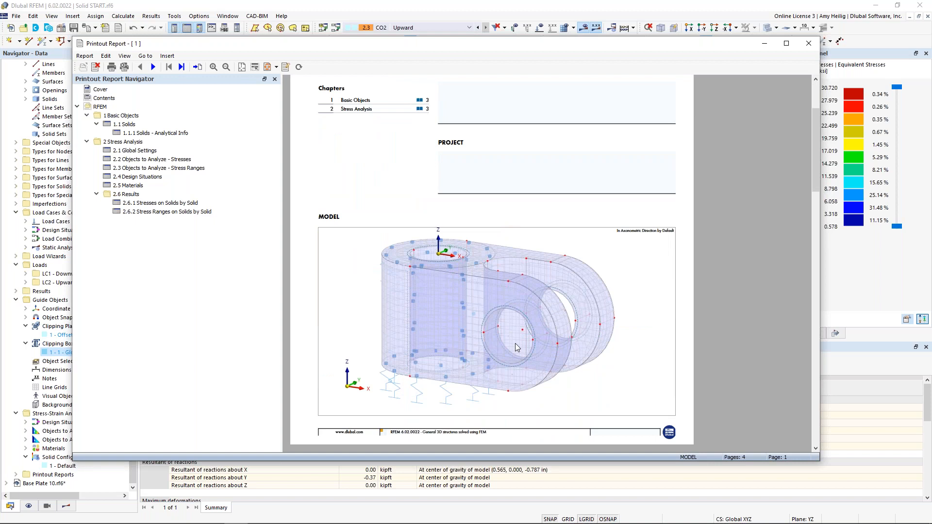
pyautogui.scroll(-6, 517, 347)
pyautogui.scroll(-8, 517, 347)
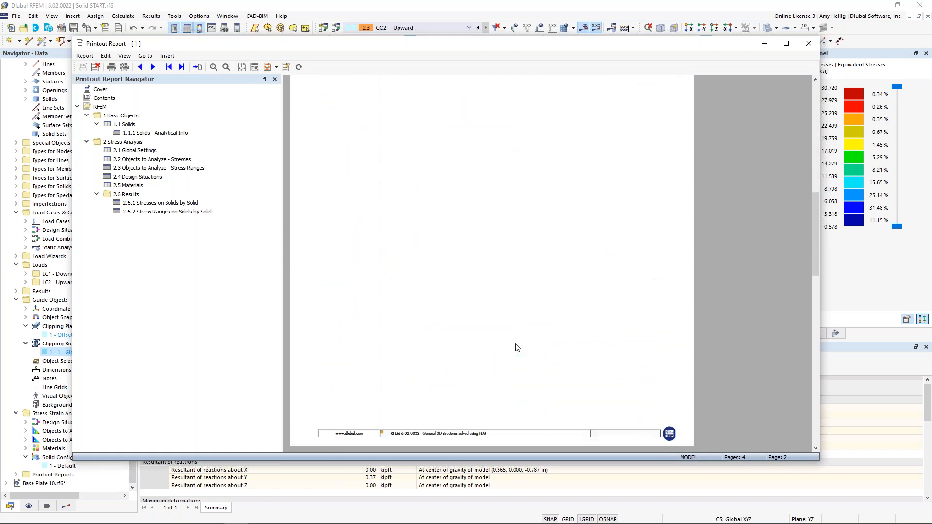
pyautogui.keyDown('ctrl'); pyautogui.scroll(1, 516, 348); pyautogui.keyUp('ctrl')
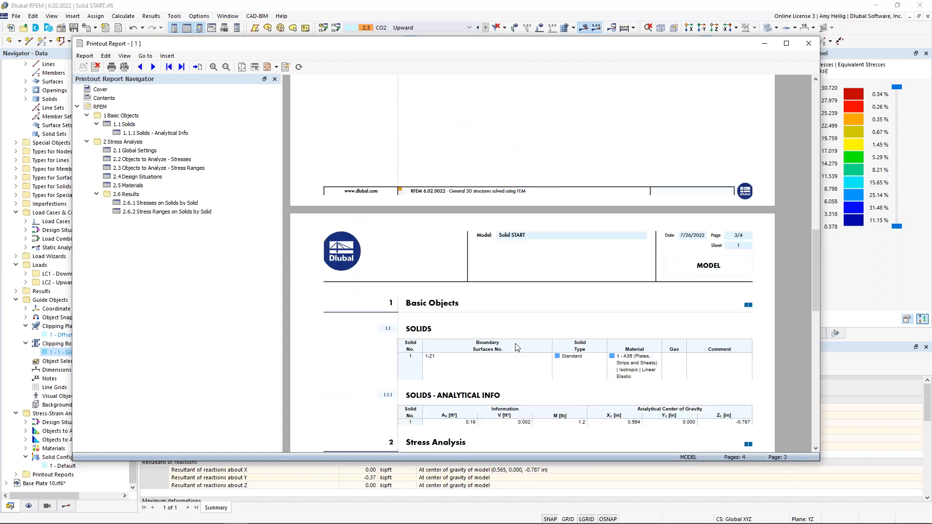
pyautogui.scroll(-10, 516, 347)
pyautogui.scroll(-4, 517, 347)
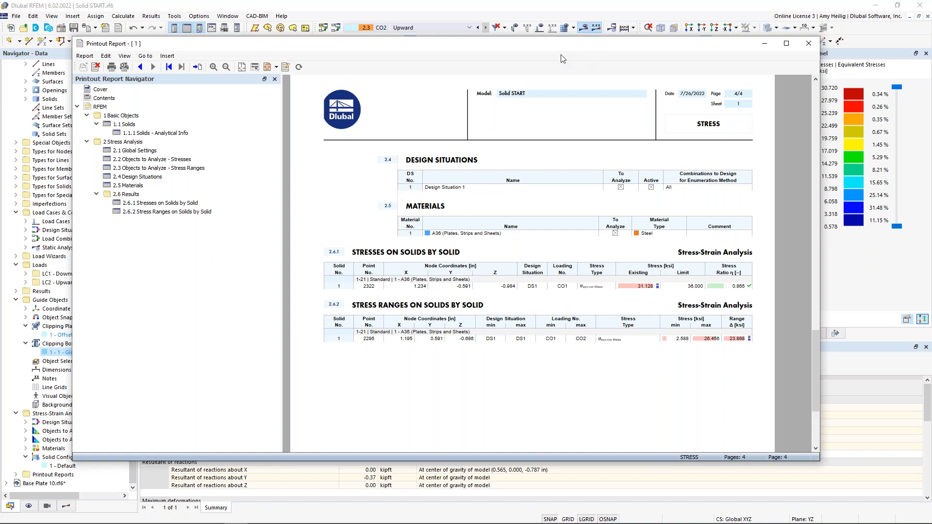
pyautogui.moveTo(488, 47); pyautogui.dragTo(931, 49)
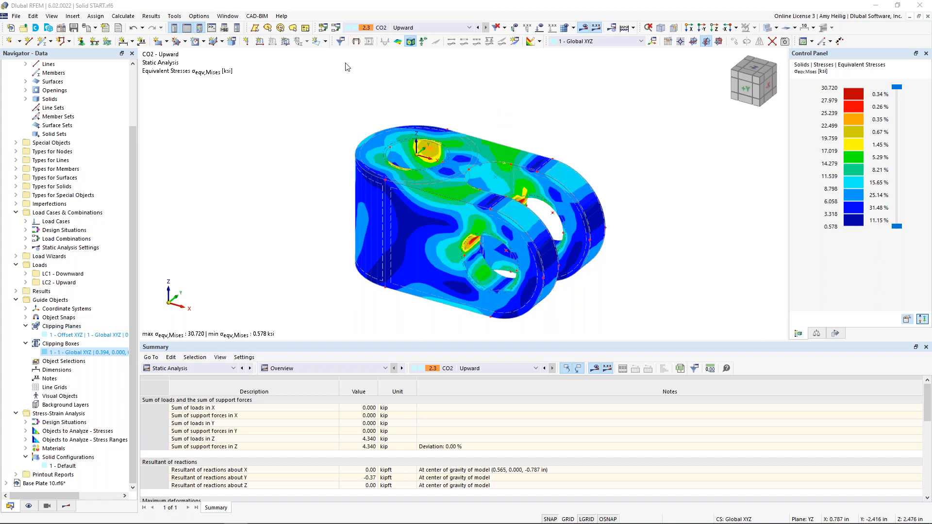
# Step: Turn on the Gray Zone for the isobands in the results display settings
pyautogui.click(401, 32)
pyautogui.click(379, 67)
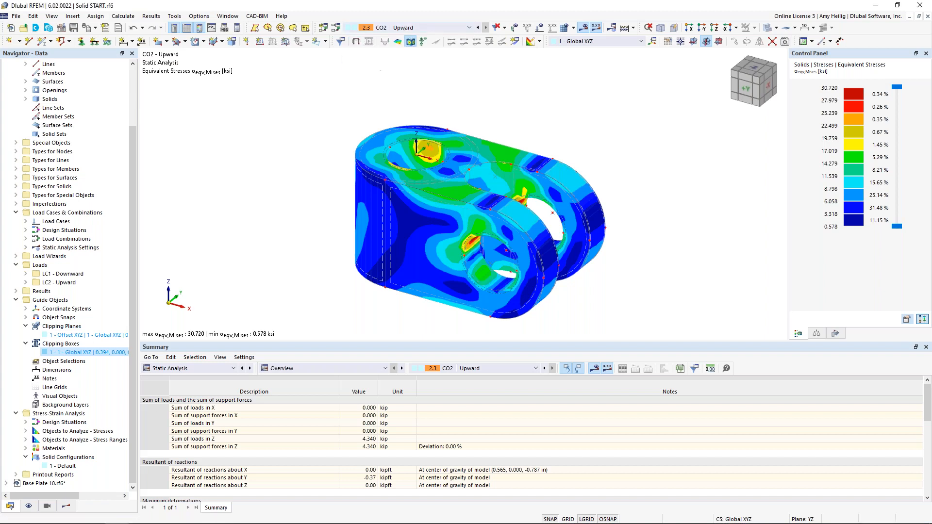
pyautogui.click(66, 506)
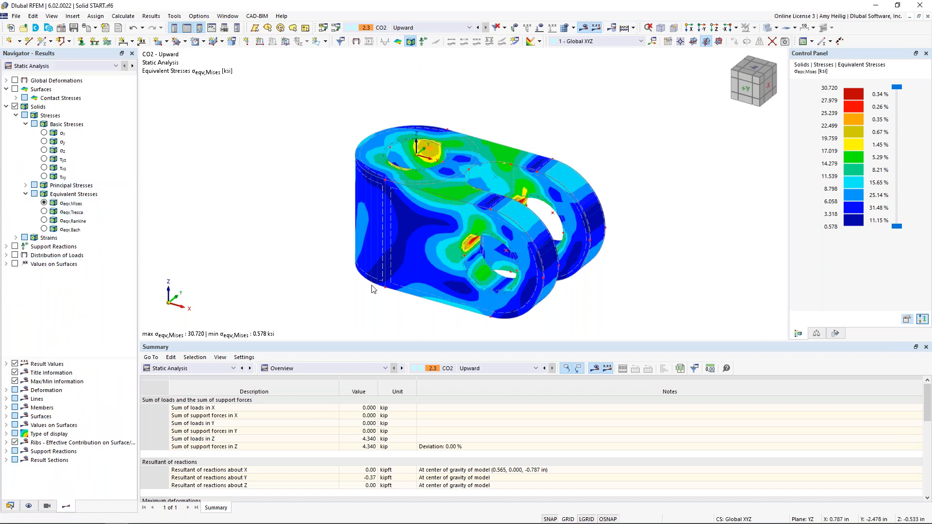
pyautogui.moveTo(333, 266); pyautogui.dragTo(336, 242, button='middle')
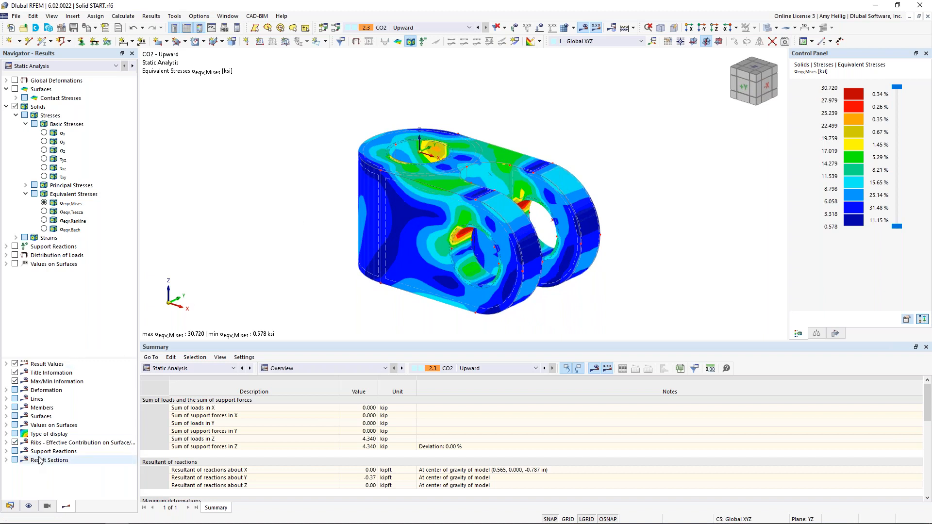
pyautogui.click(7, 434)
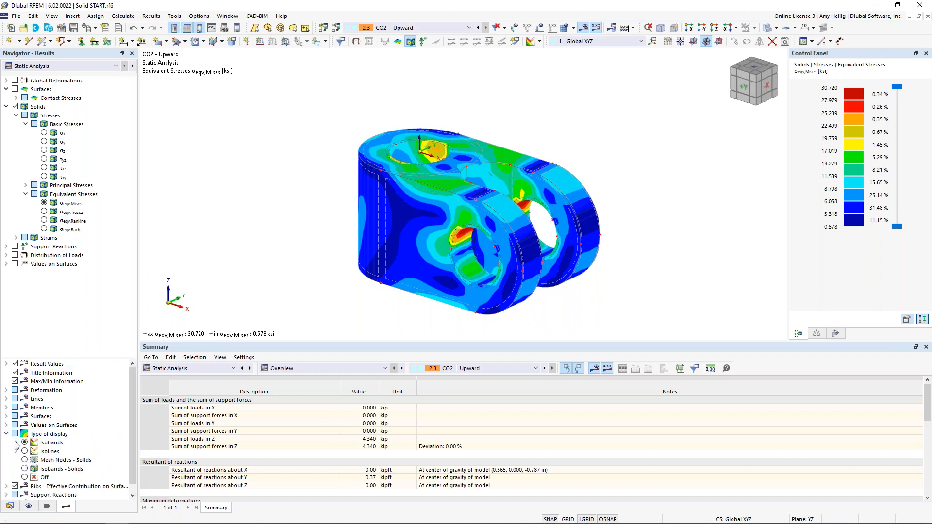
pyautogui.click(16, 442)
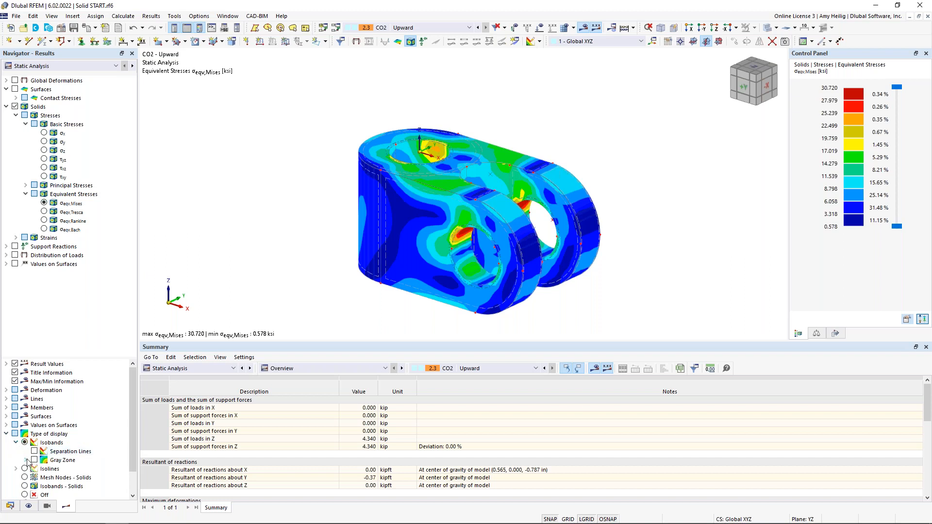
pyautogui.click(26, 460)
pyautogui.scroll(-3, 30, 459)
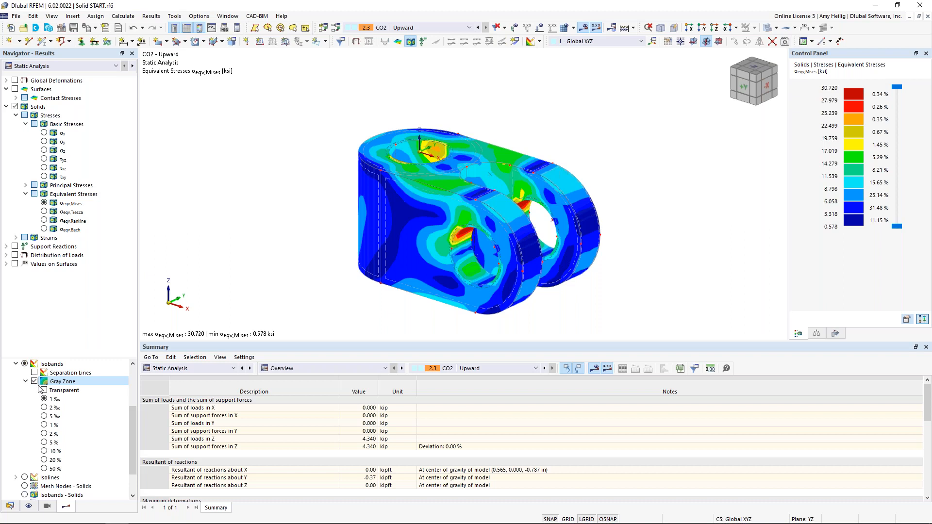
# Step: Try several gray zone thresholds and set it to 20 % to gray out the low-stress areas
pyautogui.click(44, 416)
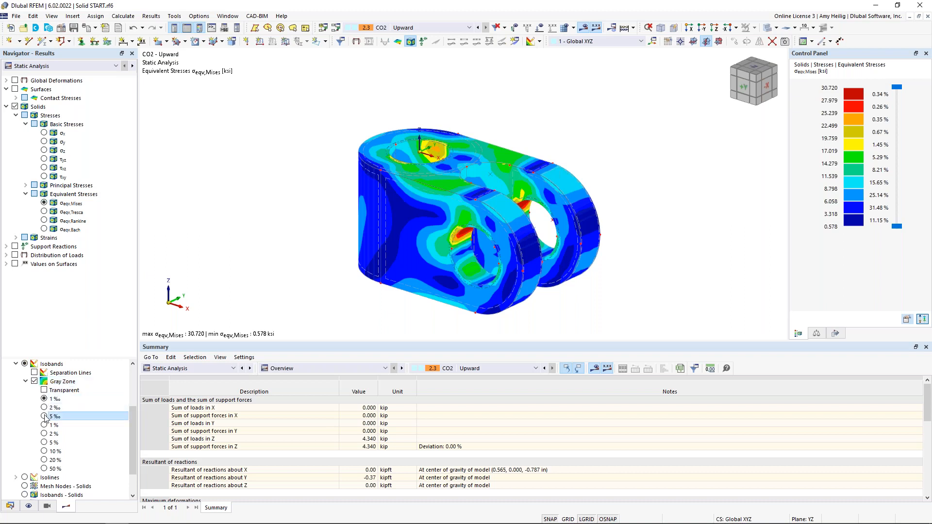
pyautogui.click(44, 434)
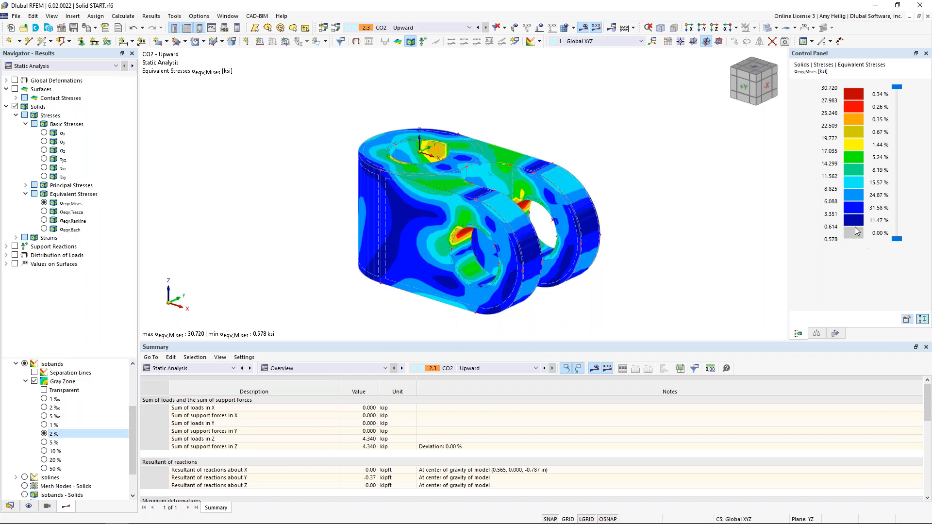
pyautogui.click(44, 450)
pyautogui.click(44, 460)
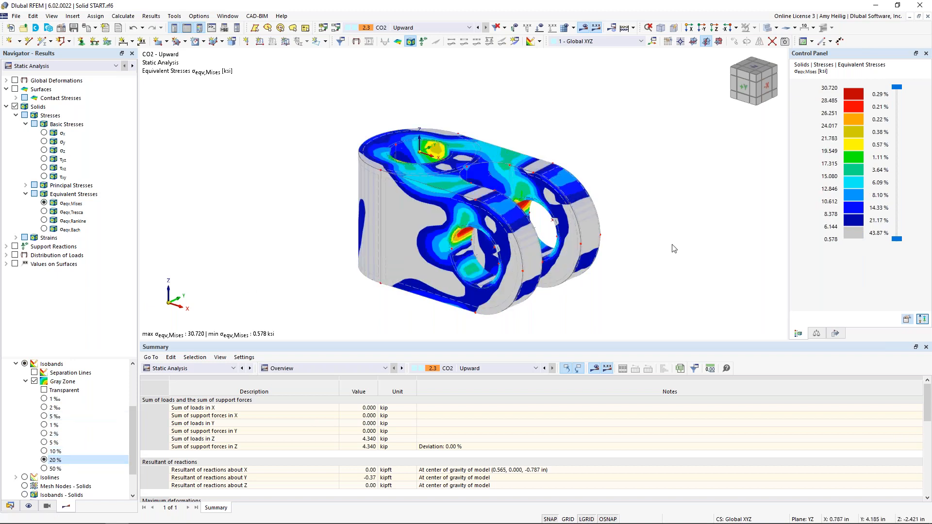
# Step: Send an enlarged axonometric graphic of the lug's equivalent stresses to printout report 1 and check its page in the report
pyautogui.keyDown('ctrl'); pyautogui.moveTo(595, 268); pyautogui.dragTo(644, 264, button='middle'); pyautogui.keyUp('ctrl')
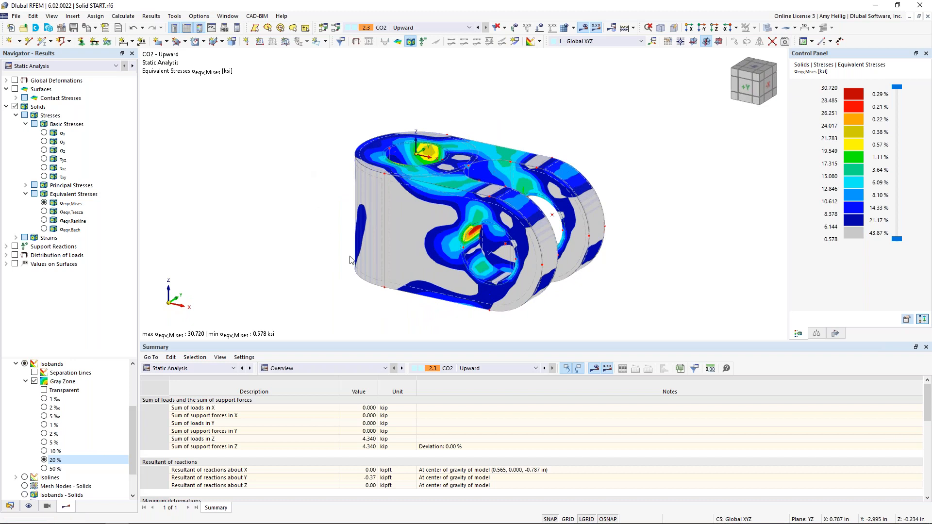
pyautogui.scroll(1, 332, 228)
pyautogui.scroll(1, 340, 243)
pyautogui.keyDown('ctrl'); pyautogui.moveTo(334, 235); pyautogui.dragTo(324, 242, button='middle'); pyautogui.keyUp('ctrl')
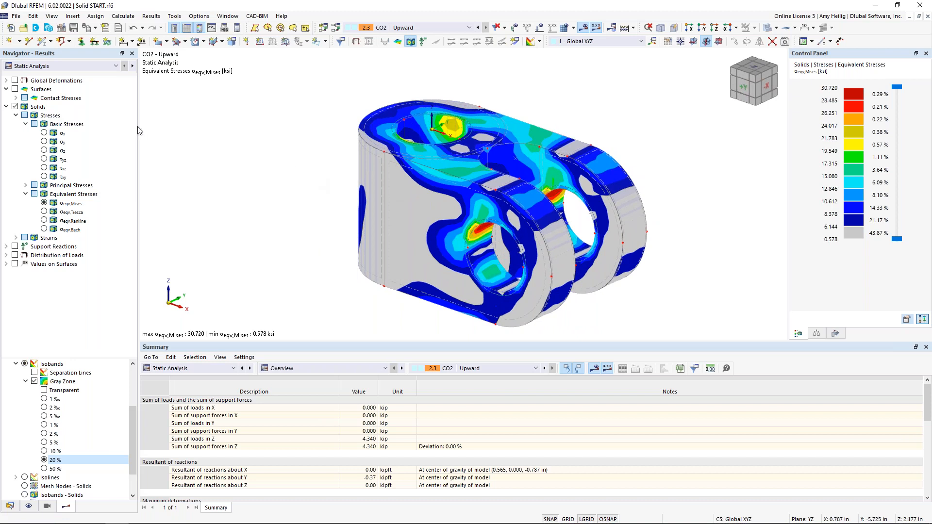
pyautogui.click(96, 28)
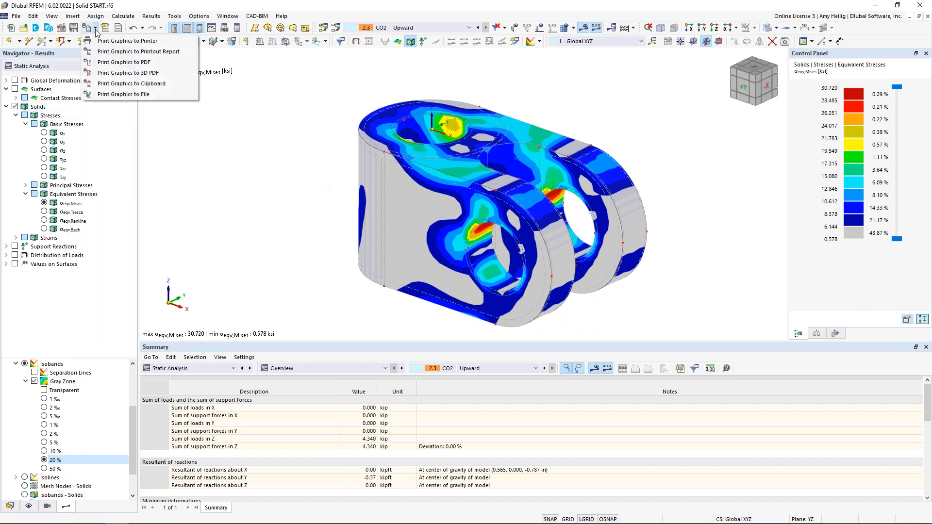
pyautogui.click(107, 53)
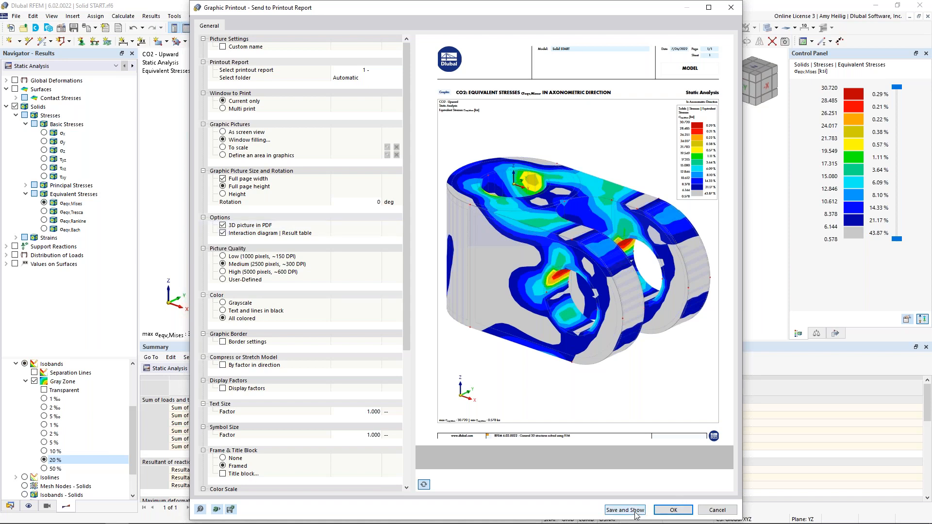
pyautogui.click(673, 510)
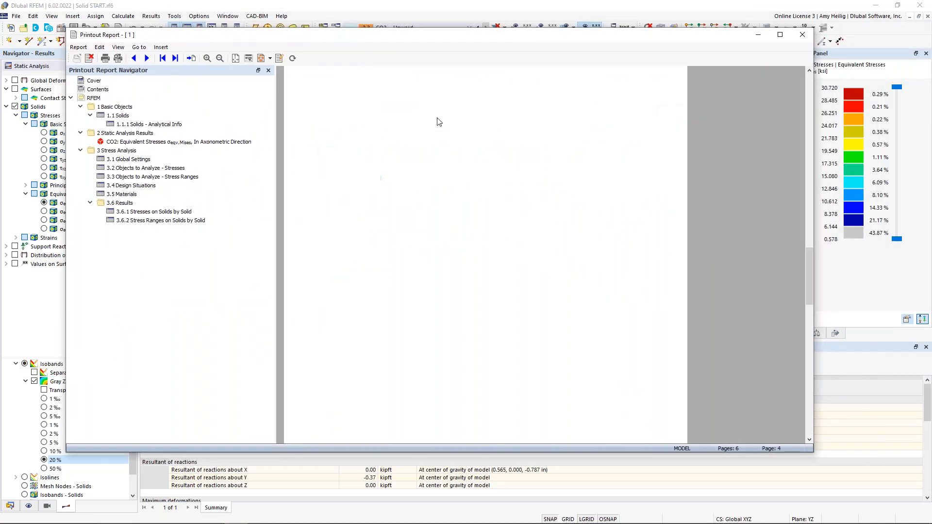
pyautogui.scroll(-6, 439, 122)
pyautogui.scroll(9, 439, 121)
pyautogui.scroll(-1, 439, 122)
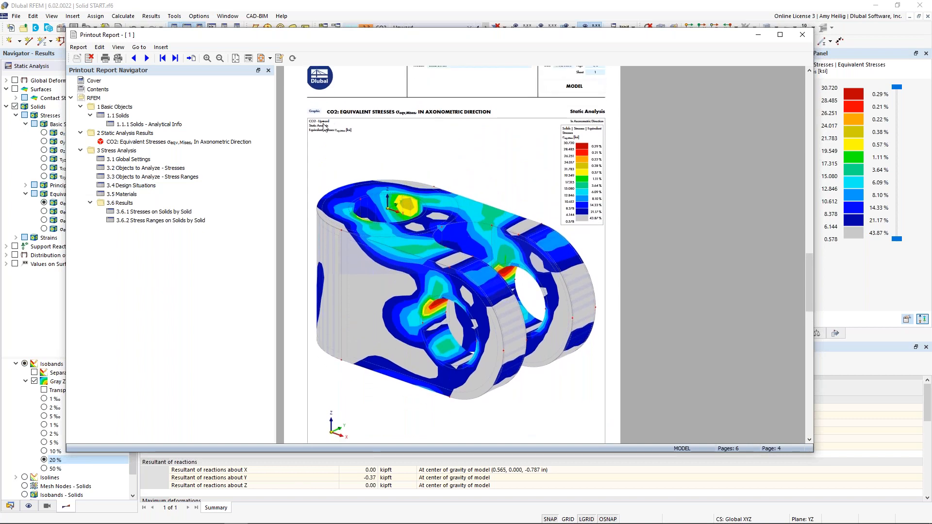
# Step: Export the printout report to PDF as Report 1.pdf in the 2022-7-26 stress-strain analysis folder, replacing the existing file
pyautogui.click(78, 47)
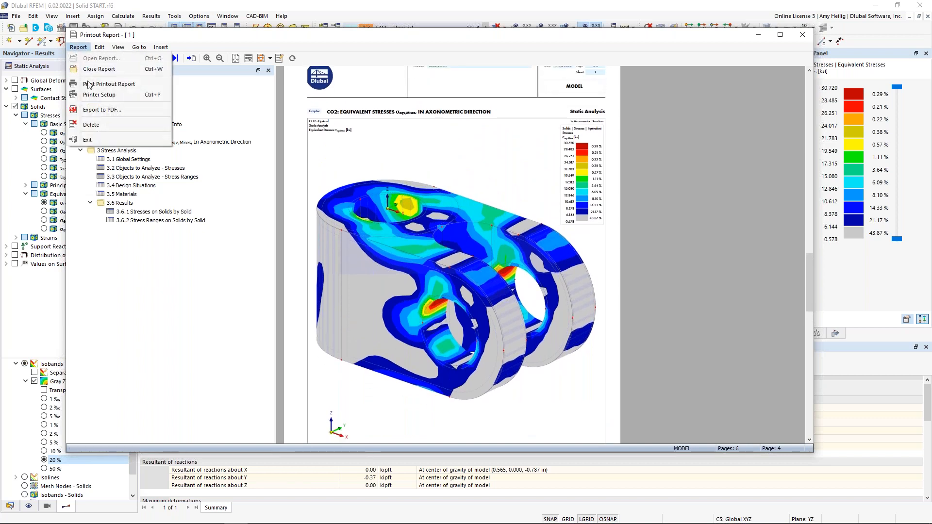
pyautogui.click(101, 110)
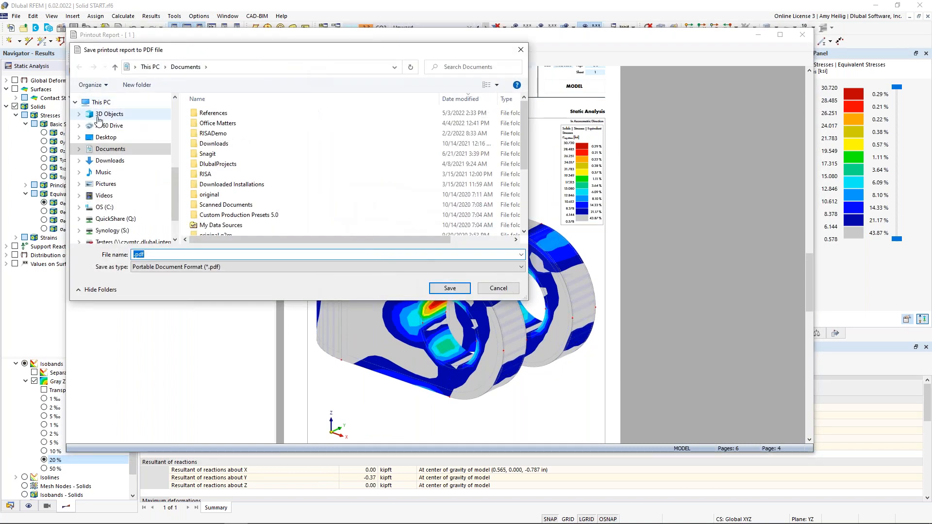
pyautogui.scroll(2, 114, 141)
pyautogui.click(129, 116)
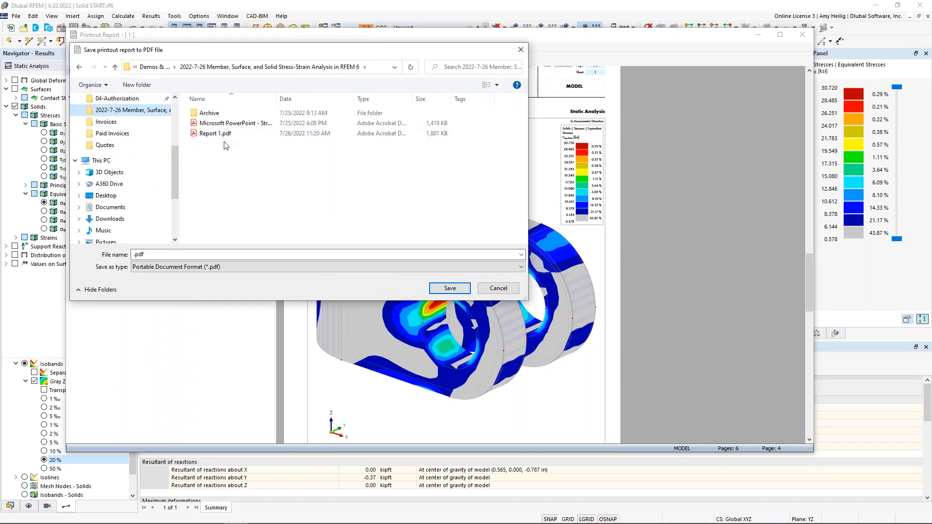
pyautogui.click(224, 134)
pyautogui.click(450, 290)
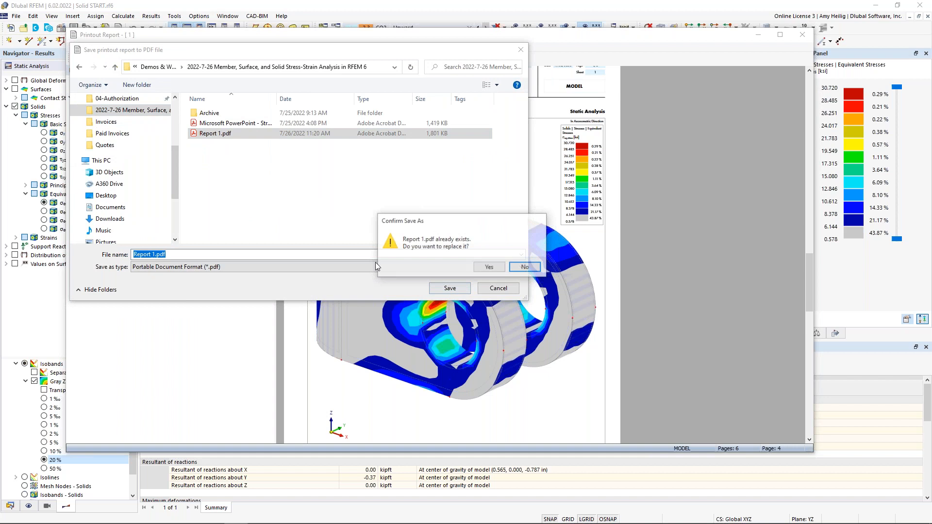
pyautogui.click(486, 269)
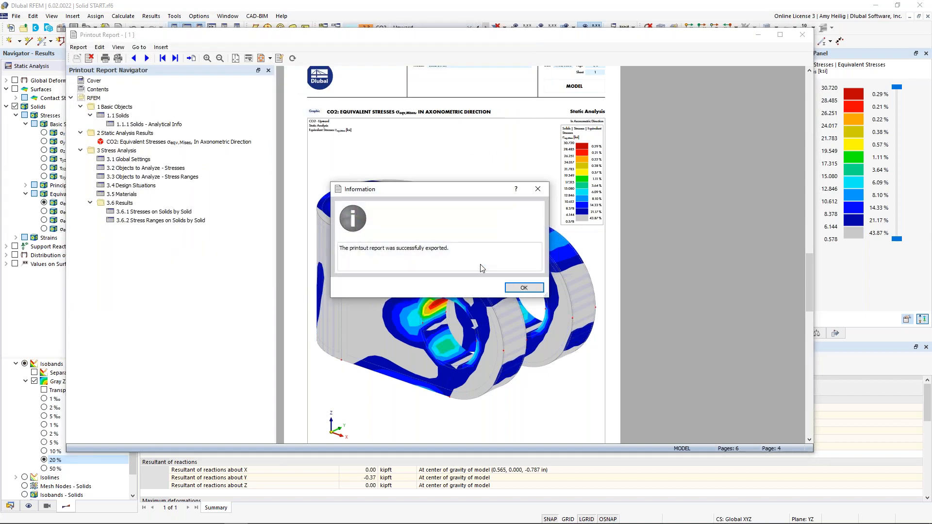
pyautogui.click(525, 289)
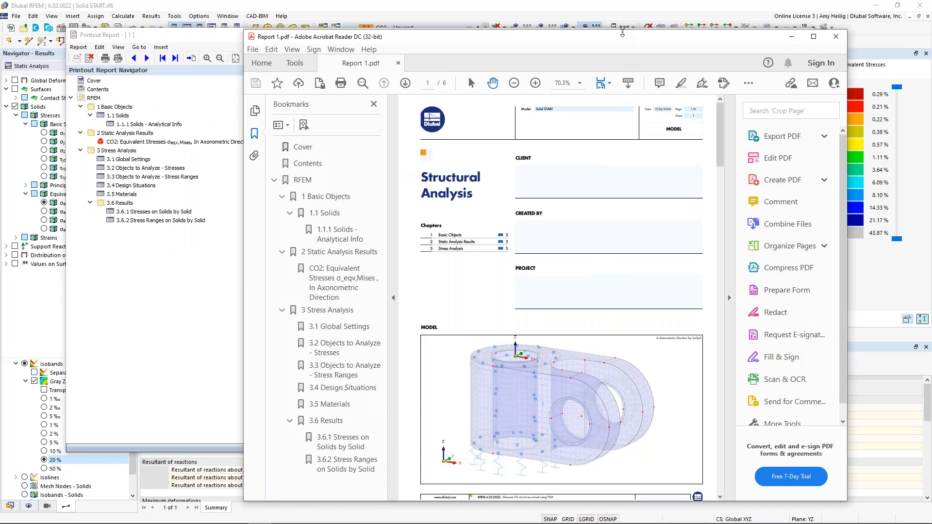
# Step: Maximize the exported Report 1.pdf and browse to the whole equivalent stress graphic on page 4
pyautogui.doubleClick(621, 39)
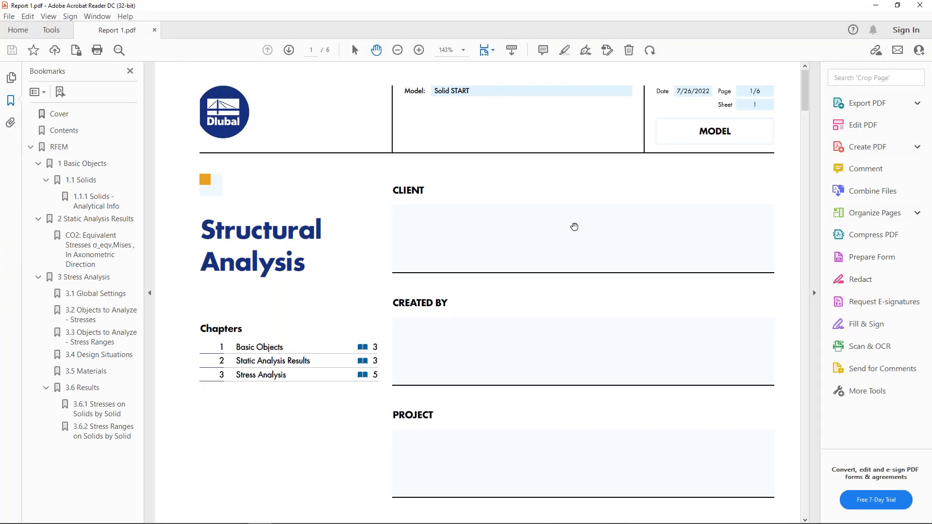
pyautogui.keyDown('ctrl'); pyautogui.scroll(-2, 574, 226); pyautogui.keyUp('ctrl')
pyautogui.scroll(-10, 574, 226)
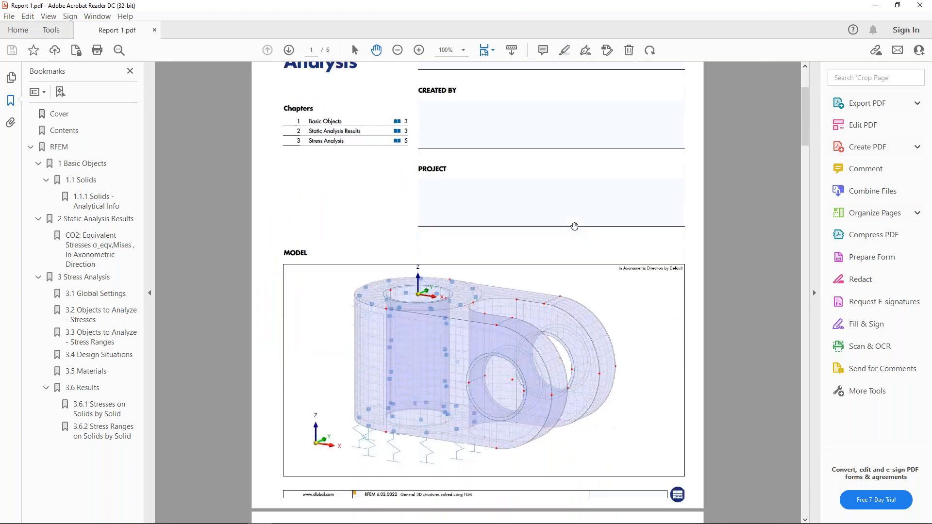
pyautogui.scroll(-20, 736, 246)
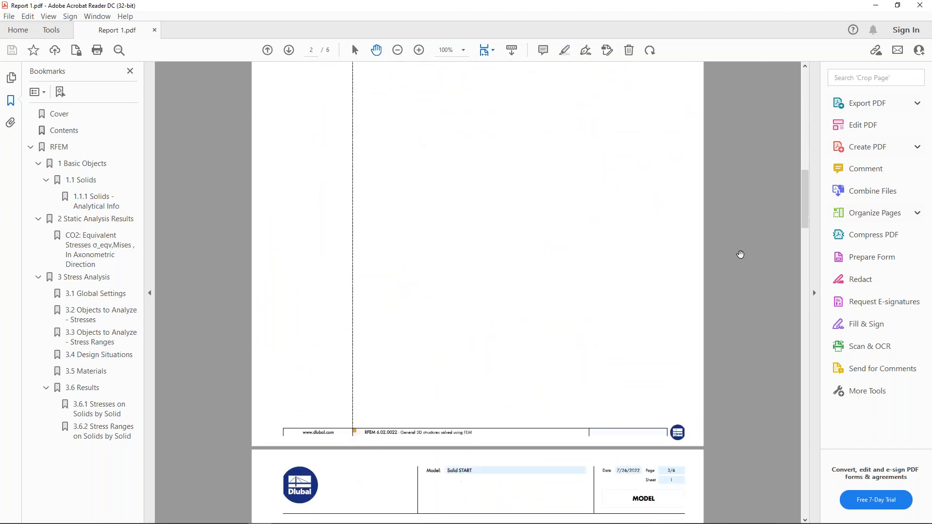
pyautogui.scroll(-14, 740, 255)
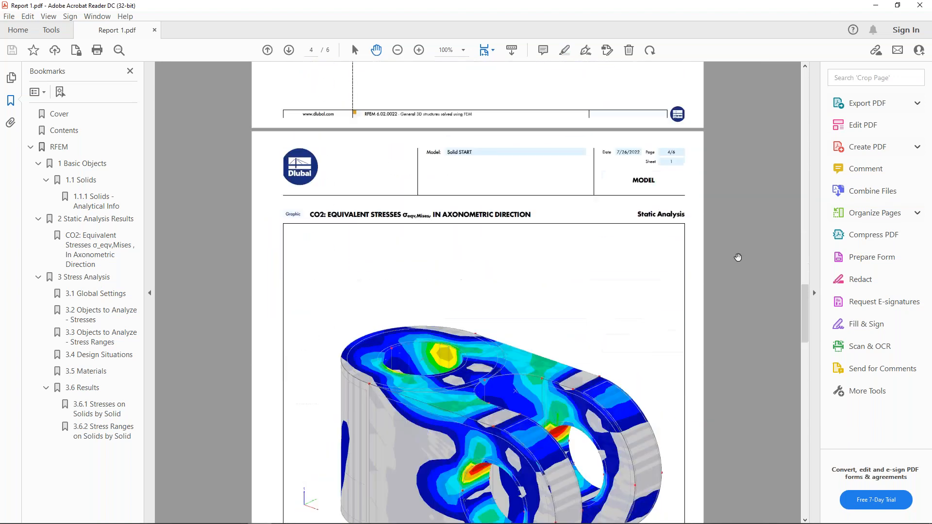
pyautogui.keyDown('ctrl'); pyautogui.scroll(-1, 733, 261); pyautogui.keyUp('ctrl')
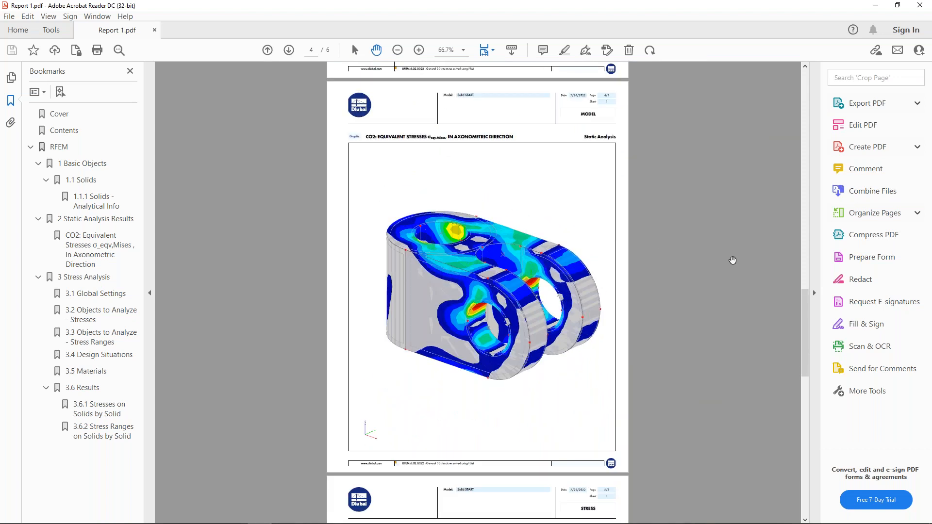
# Step: Rotate the interactive 3D stress graphic on page 4 of the PDF and toggle its projection mode
pyautogui.moveTo(570, 221); pyautogui.dragTo(539, 211)
pyautogui.moveTo(420, 329); pyautogui.dragTo(529, 211)
pyautogui.click(551, 134)
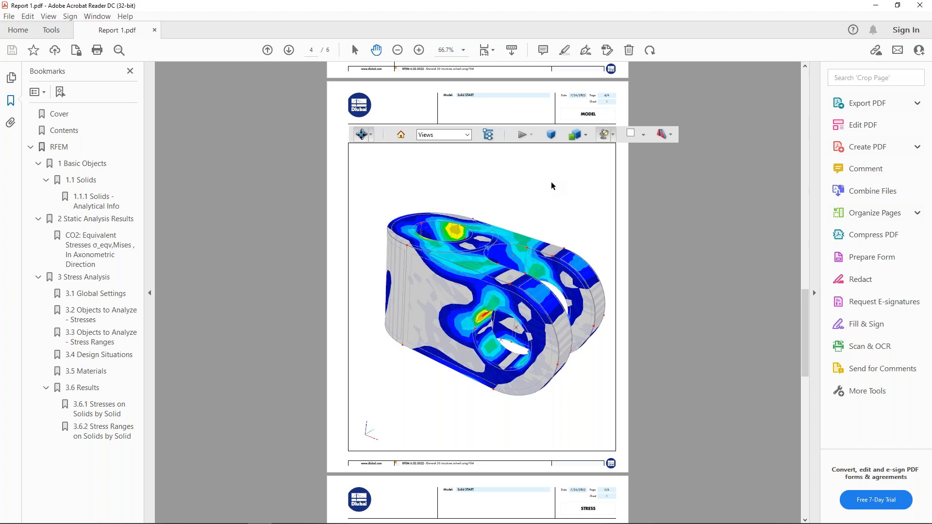
# Step: Switch to the running PowerPoint slide show and advance to the Dlubal Software Information slide
pyautogui.press('super+Tab')
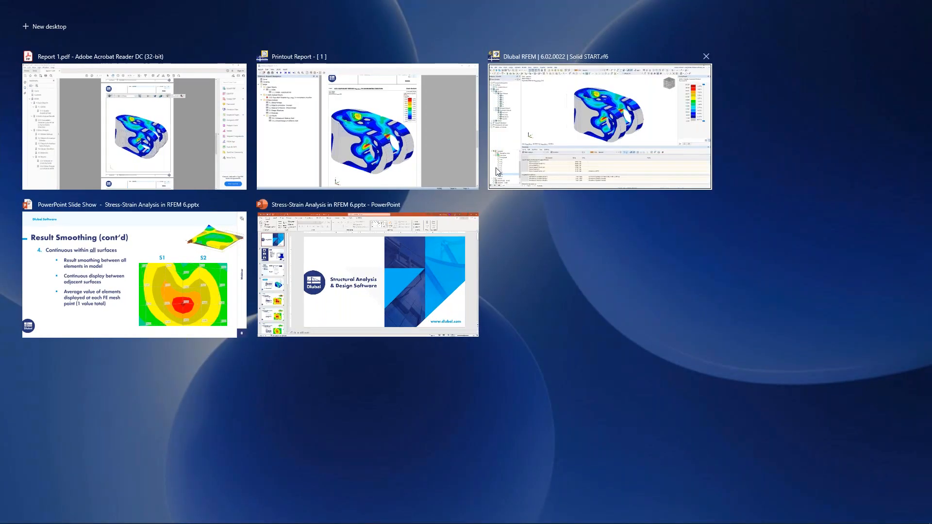
pyautogui.click(204, 239)
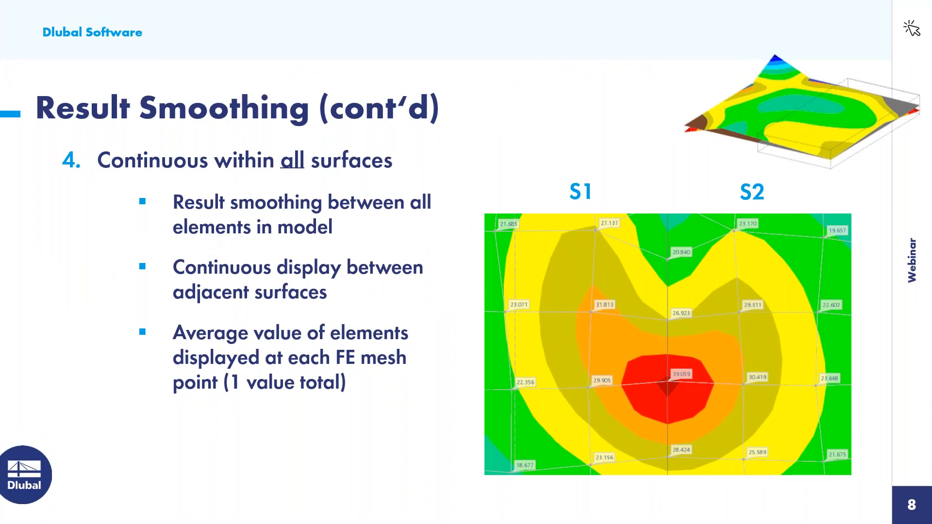
pyautogui.press('Right')
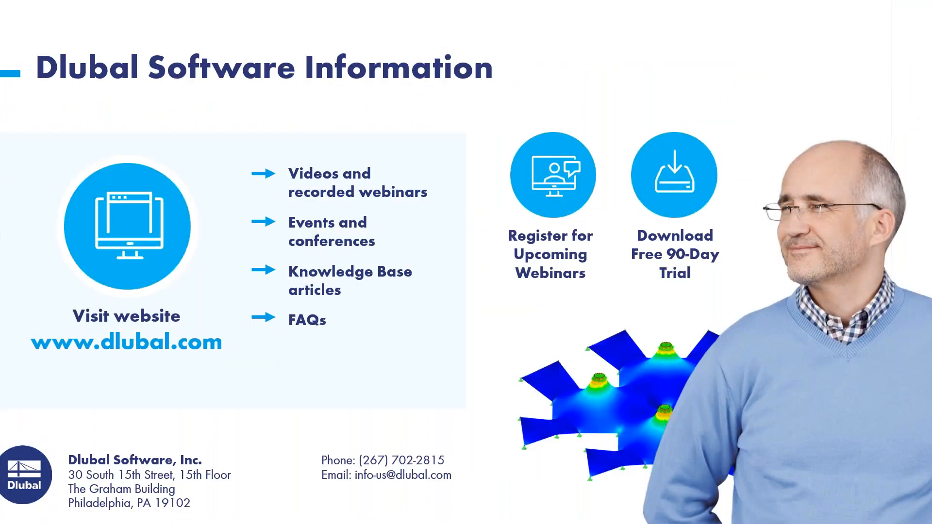